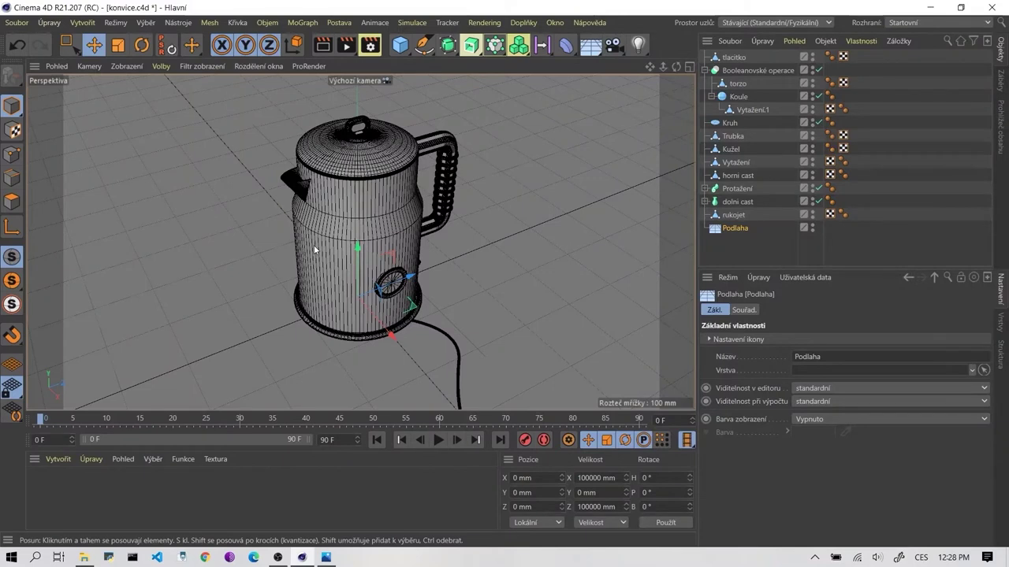
Collapse the Booleanovské operace group and rename it Torzo
left_click(273, 469)
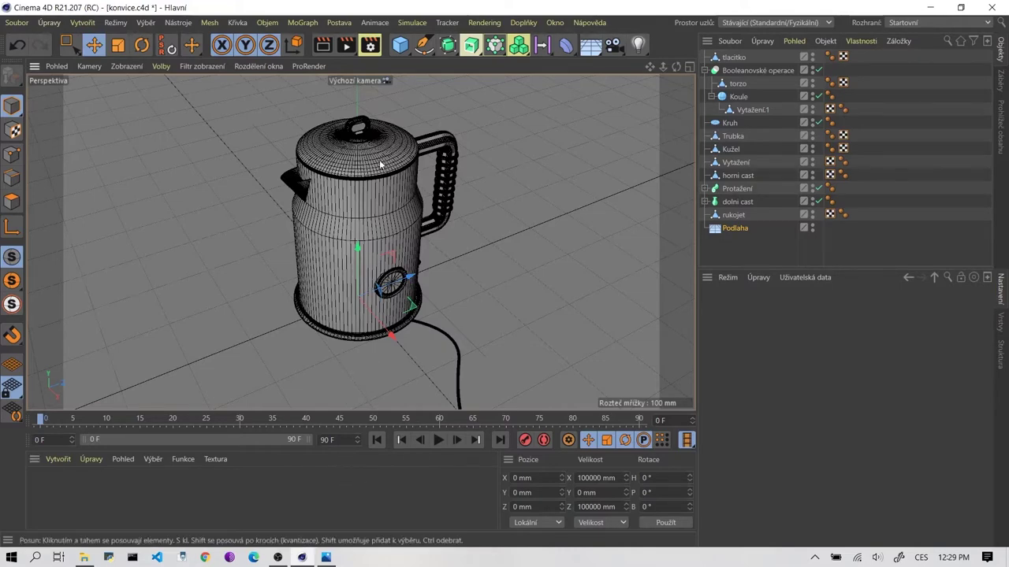
scroll(380, 164, "up", 2)
scroll(360, 233, "up", 1)
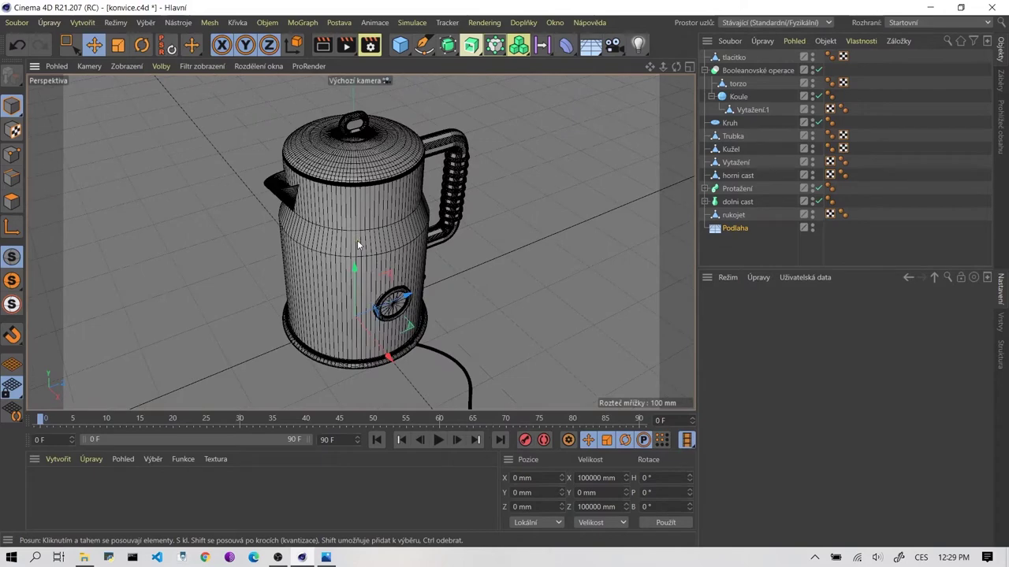
left_click_drag(364, 213, 352, 220, "alt")
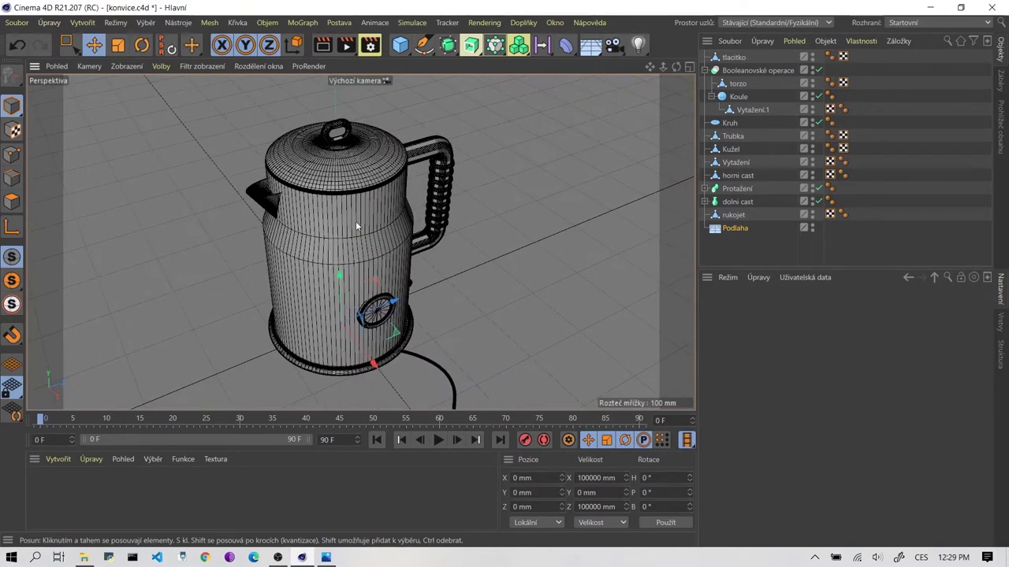
left_click(705, 70)
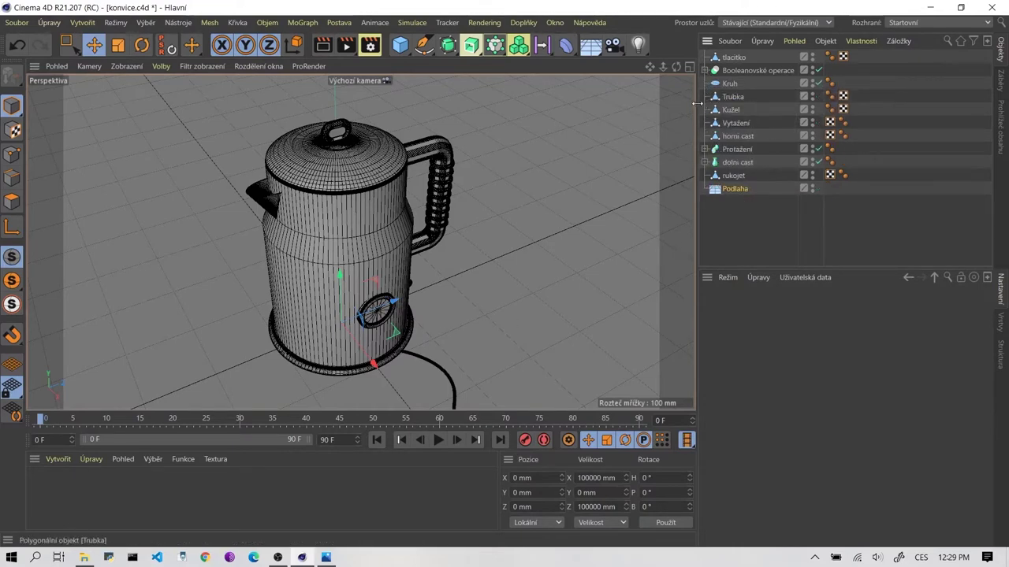
left_click(738, 72)
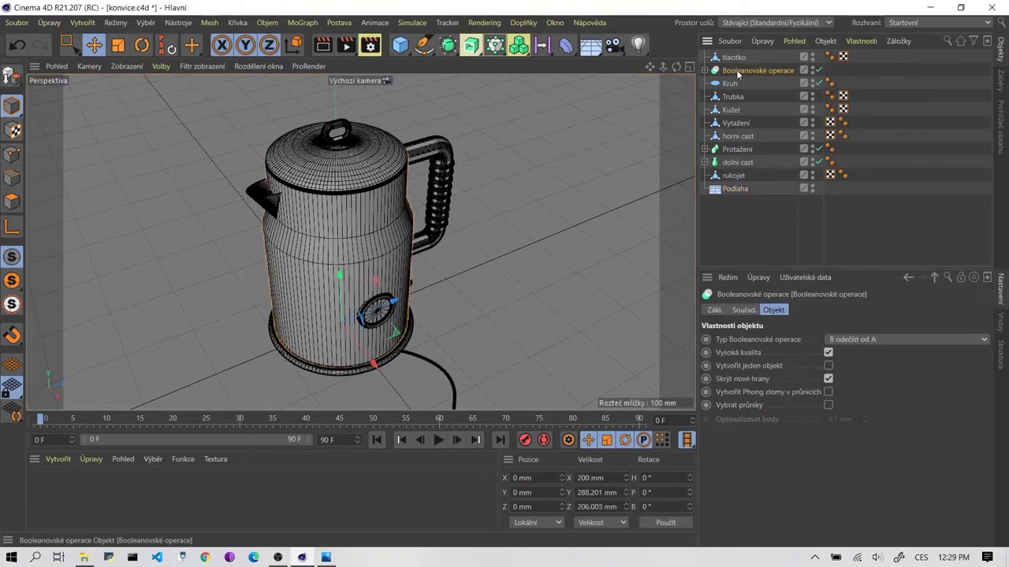
double_click(738, 72)
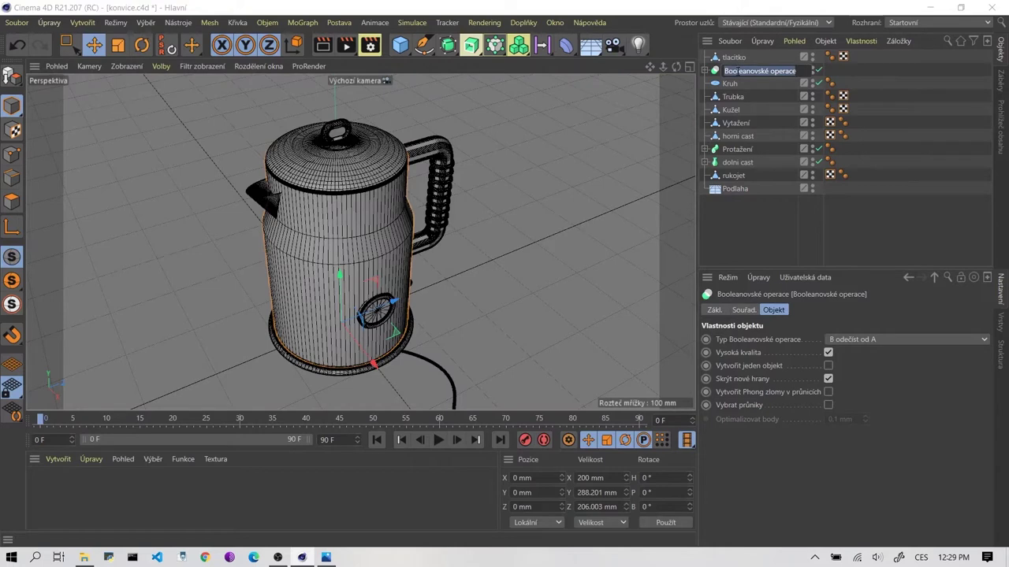
type("Torzo")
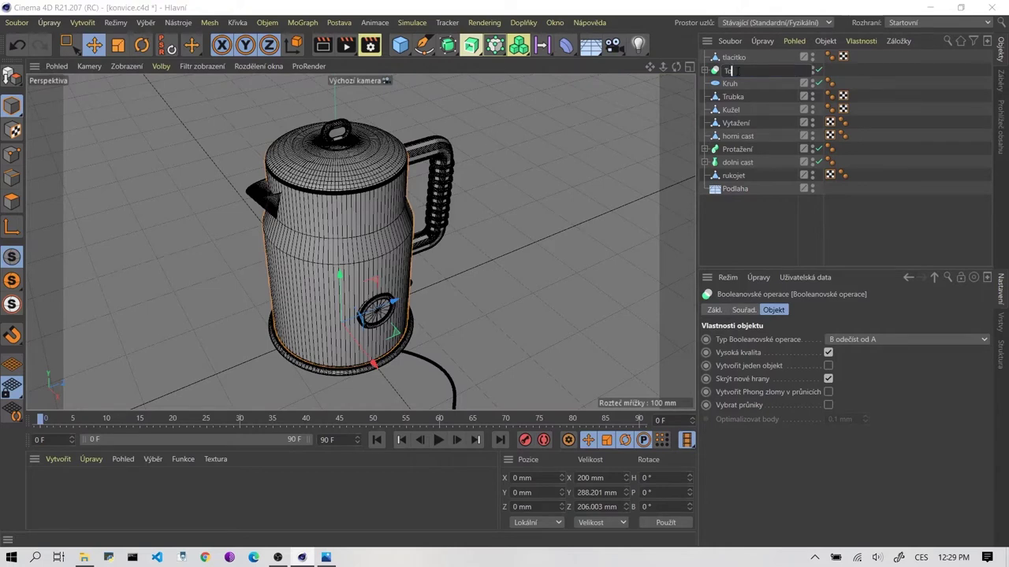
key("Return")
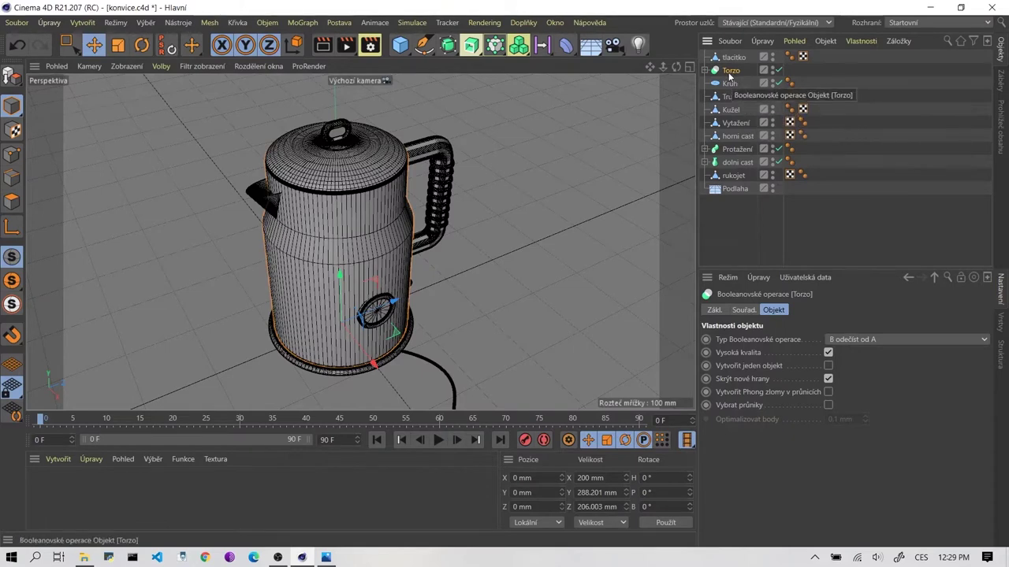
Rename the Kruh circle to budik and the Trubka tube to obruba
left_click(730, 84)
double_click(731, 83)
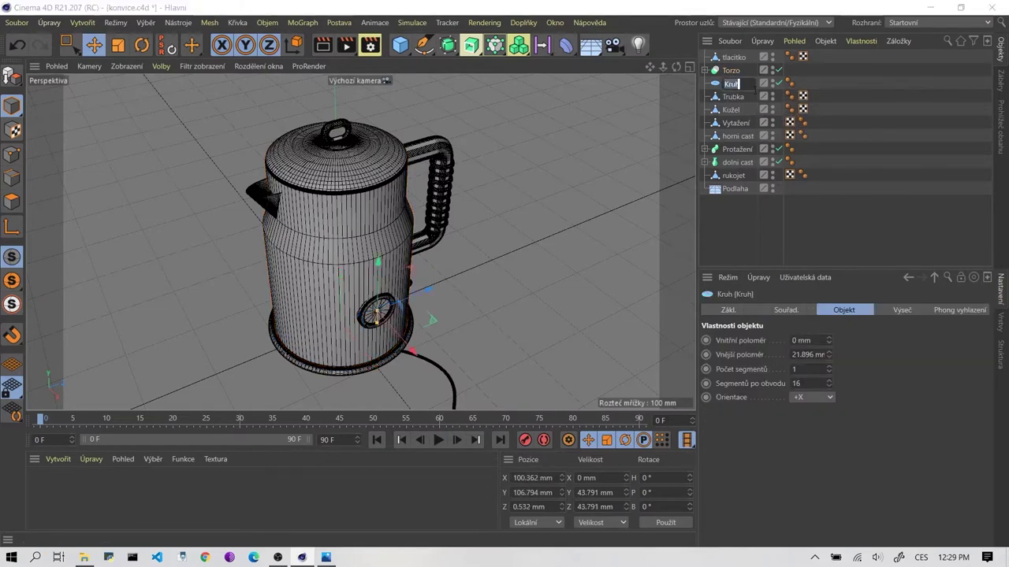
type("budik")
key("Return")
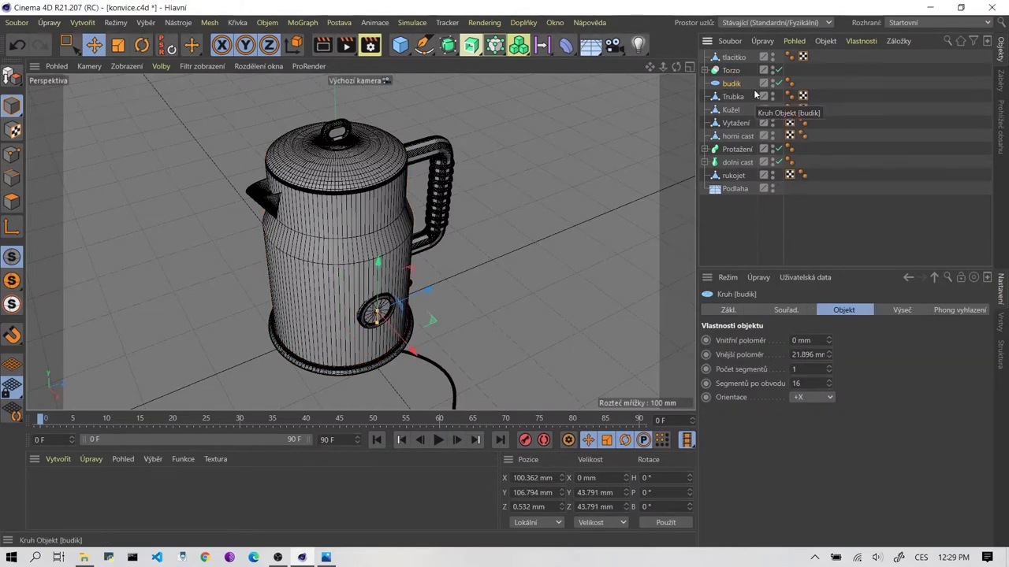
left_click(739, 98)
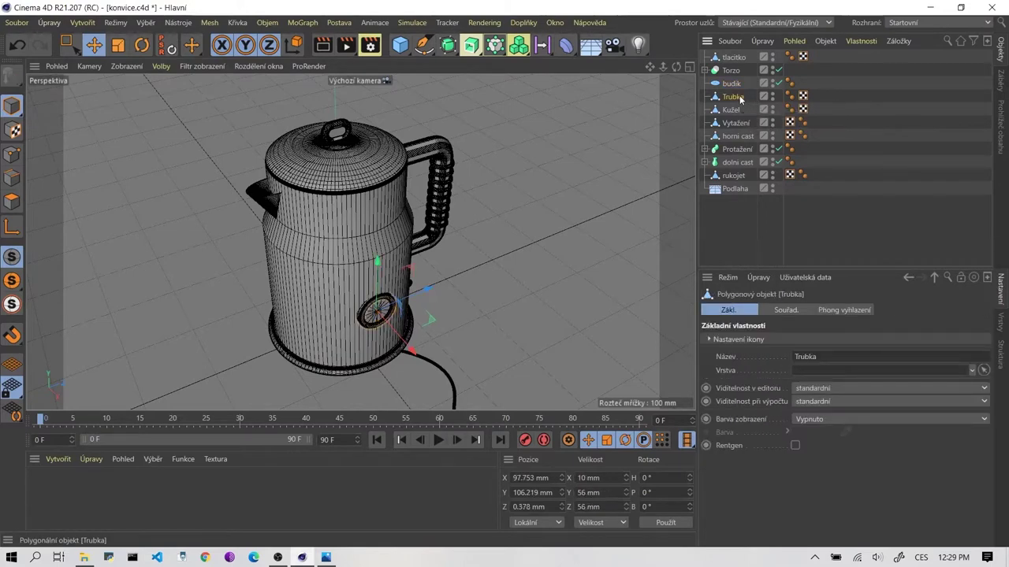
double_click(732, 96)
type("obruba")
key("Return")
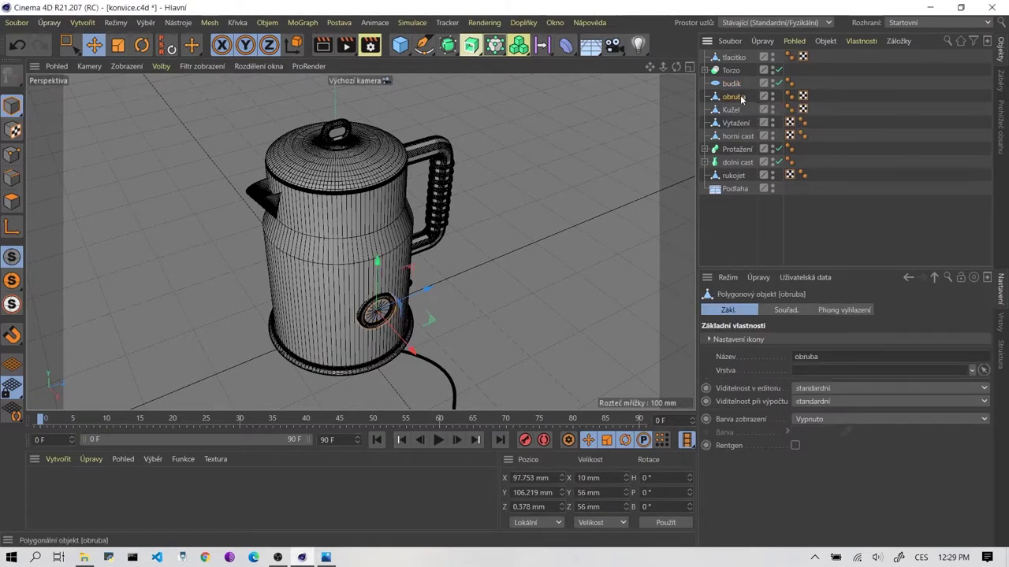
left_click(731, 204)
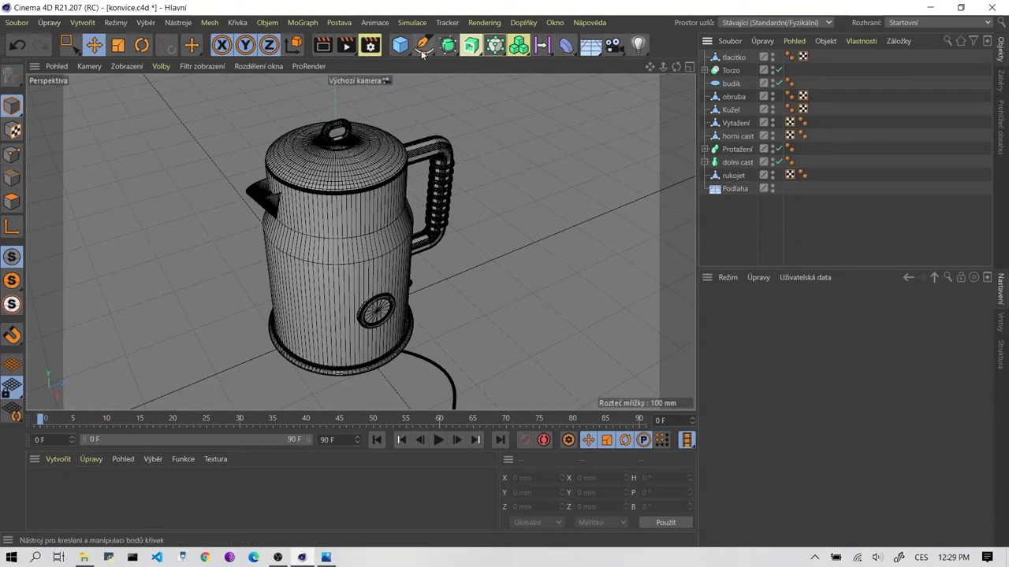
Put budik and obruba under a new null named budík
left_click_drag(401, 46, 425, 70)
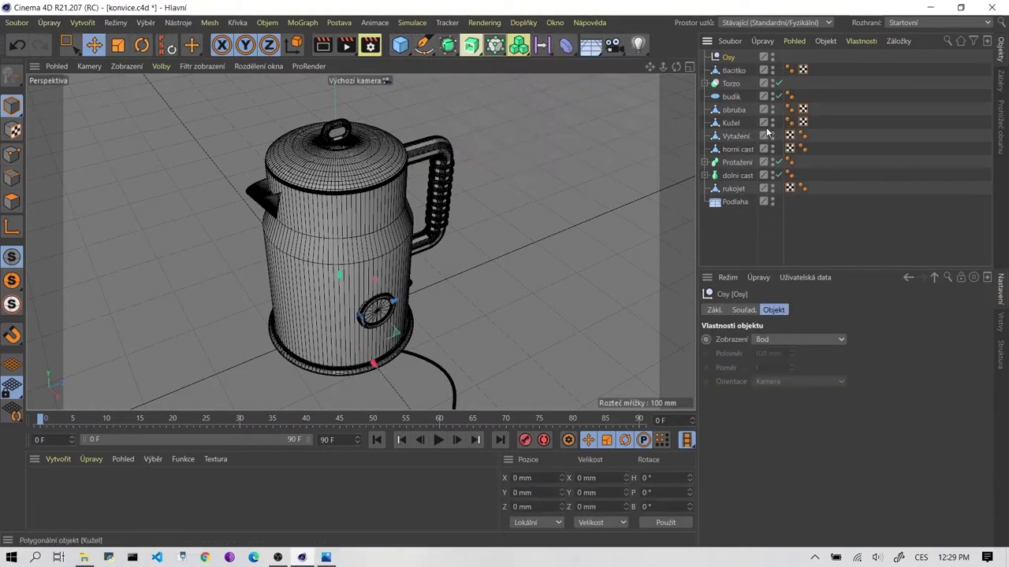
left_click(730, 124)
left_click(733, 111)
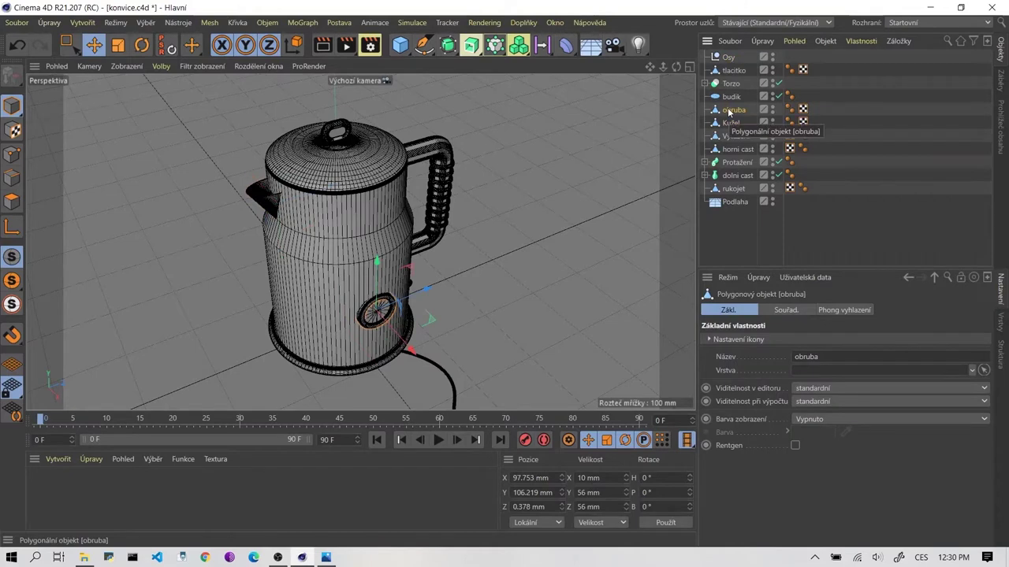
left_click(733, 96, "ctrl")
left_click_drag(735, 97, 729, 59)
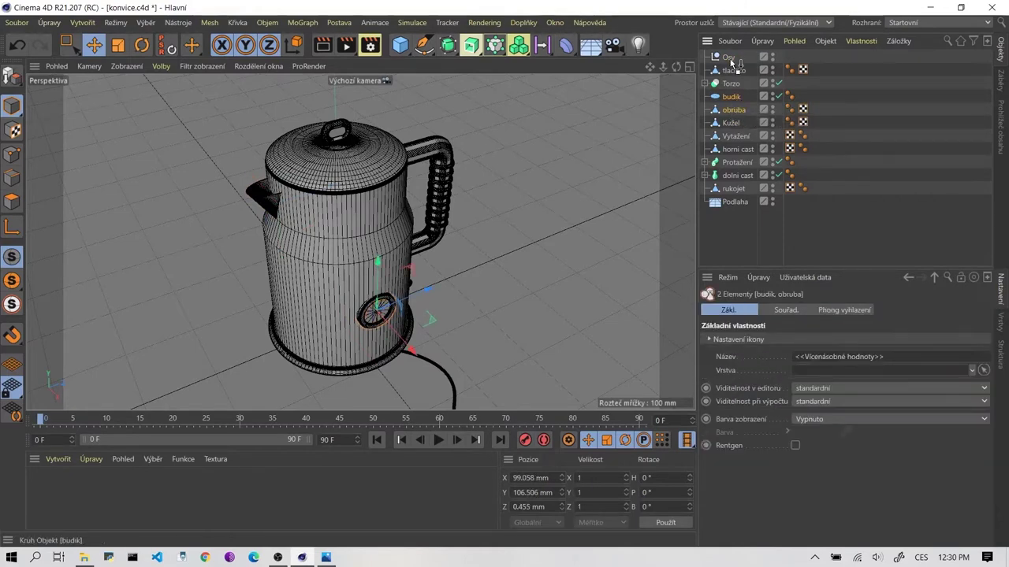
left_click(729, 58)
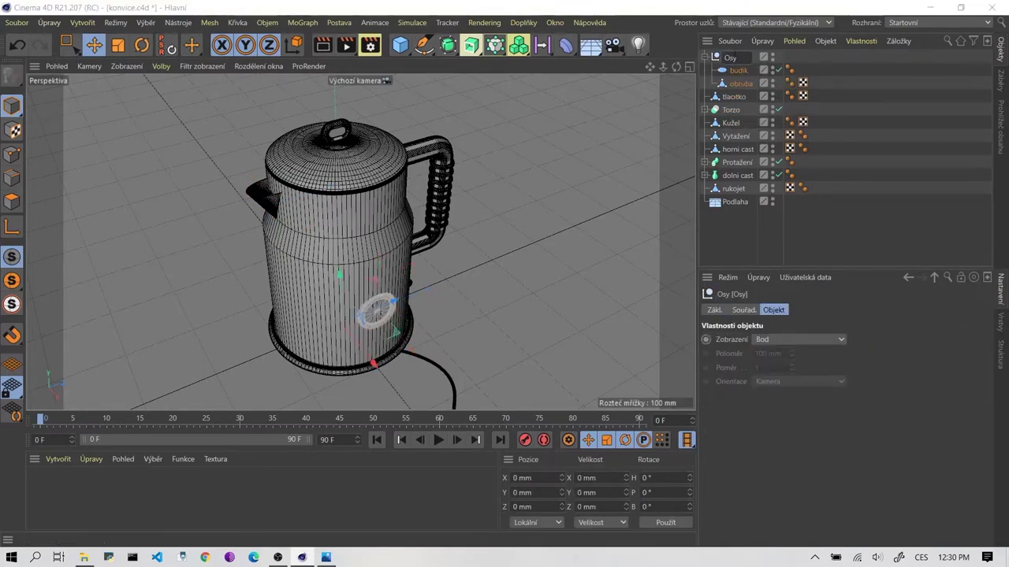
type("budík")
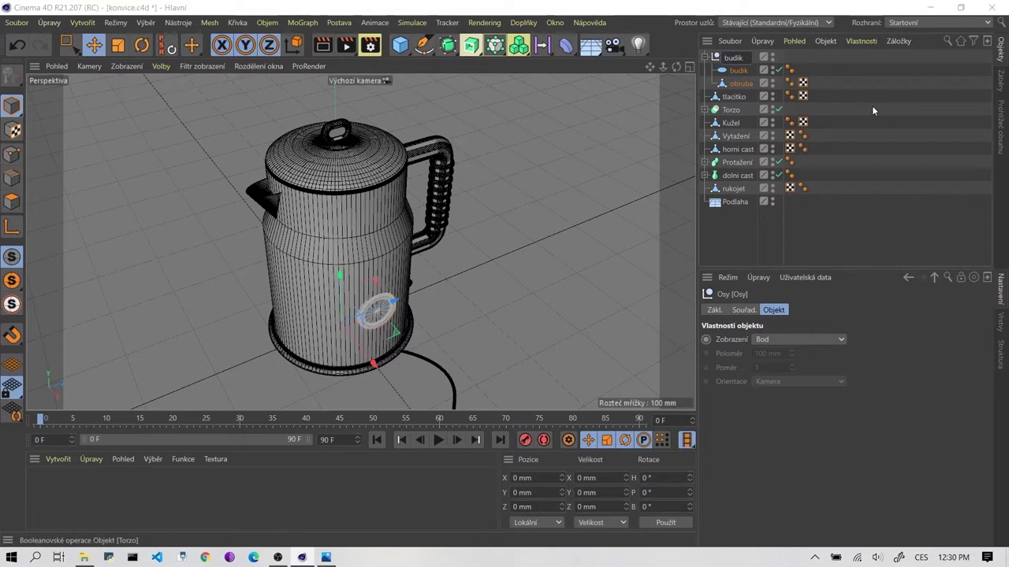
key("Return")
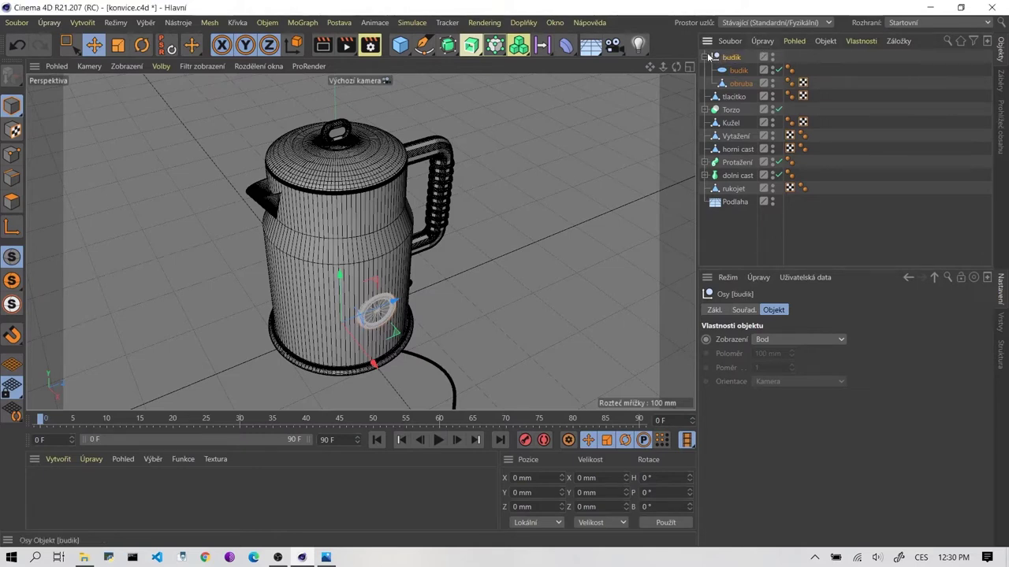
left_click(705, 57)
left_click(742, 222)
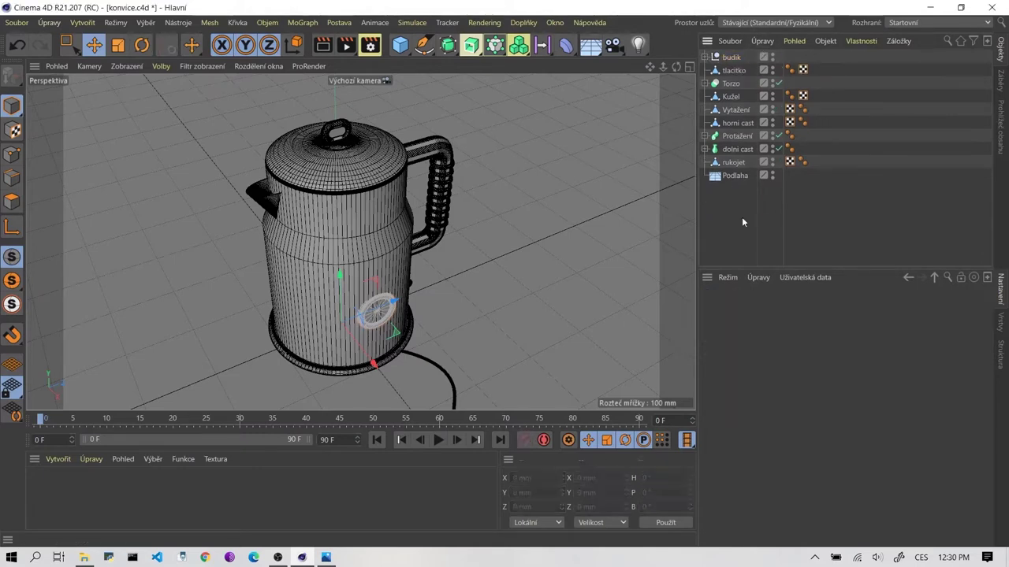
Rename the Protažení sweep to kabel
left_click(743, 136)
double_click(742, 136)
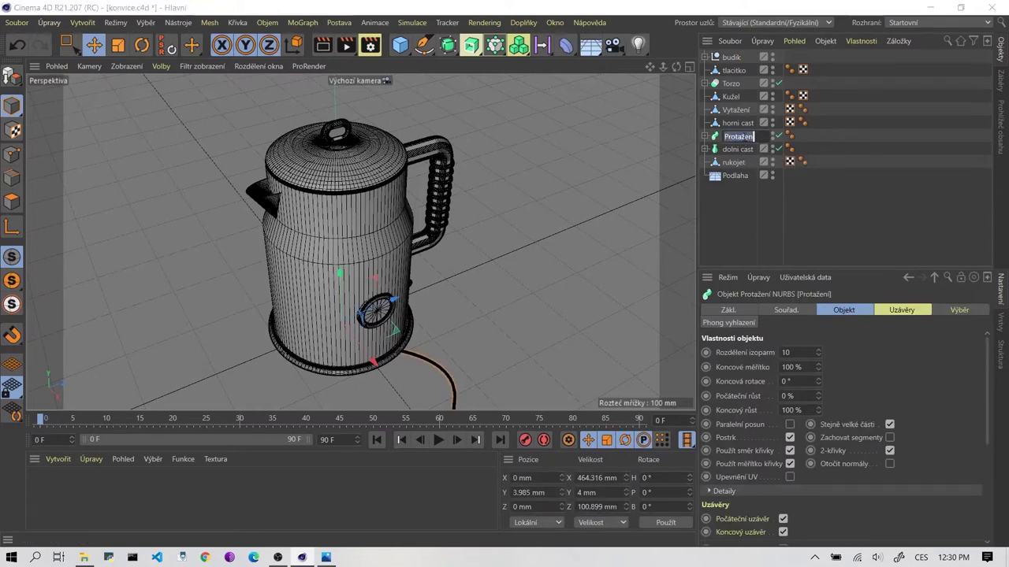
type("kabel")
key("Return")
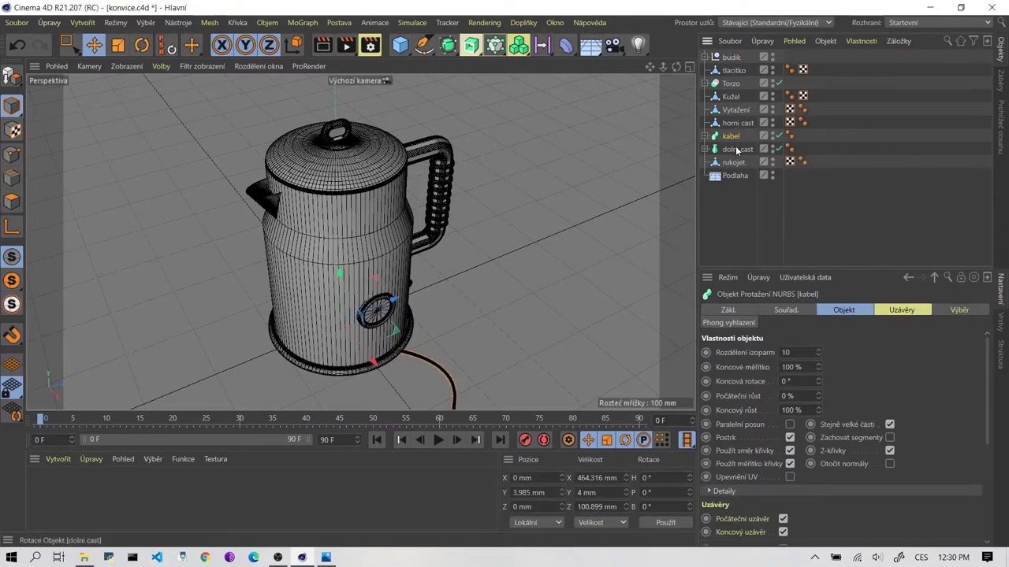
Group kabel with dolni cast and name the group dolní část
left_click(738, 149)
left_click(754, 139, "ctrl")
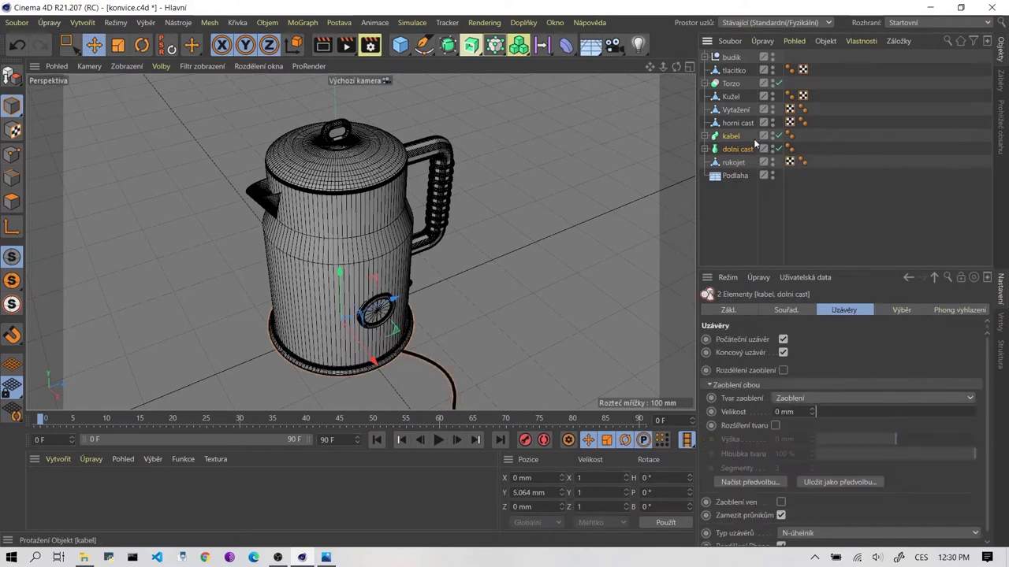
key("alt+g")
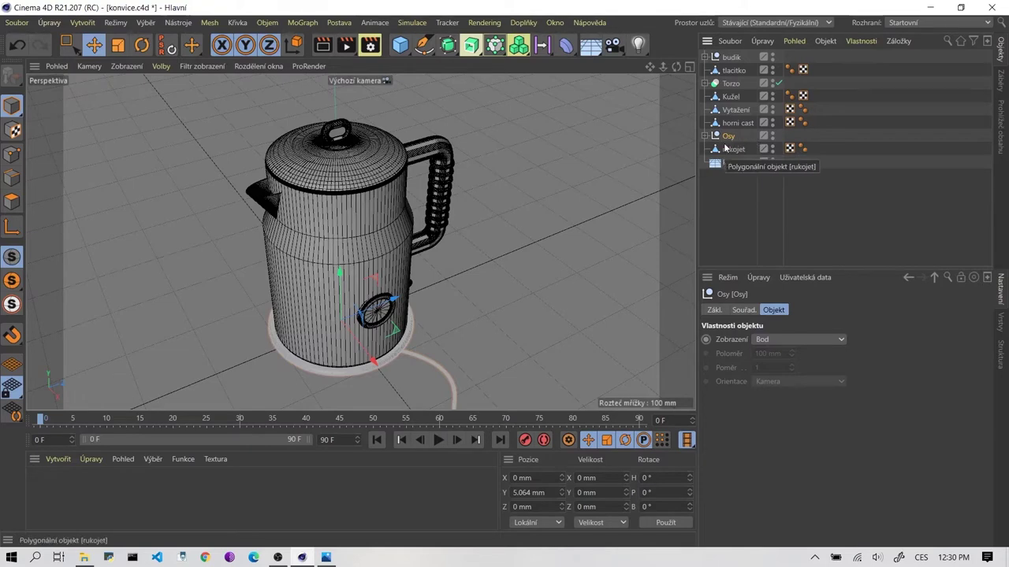
double_click(726, 136)
type("d")
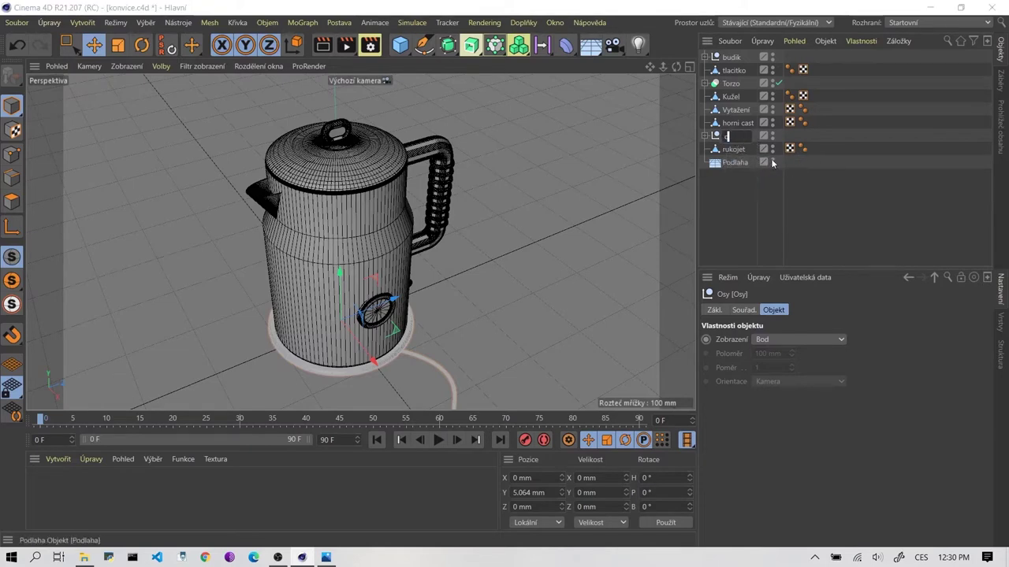
type("olní čás")
type("t")
key("Return")
Rename the Vytažení lid knob to uchop
left_click(742, 186)
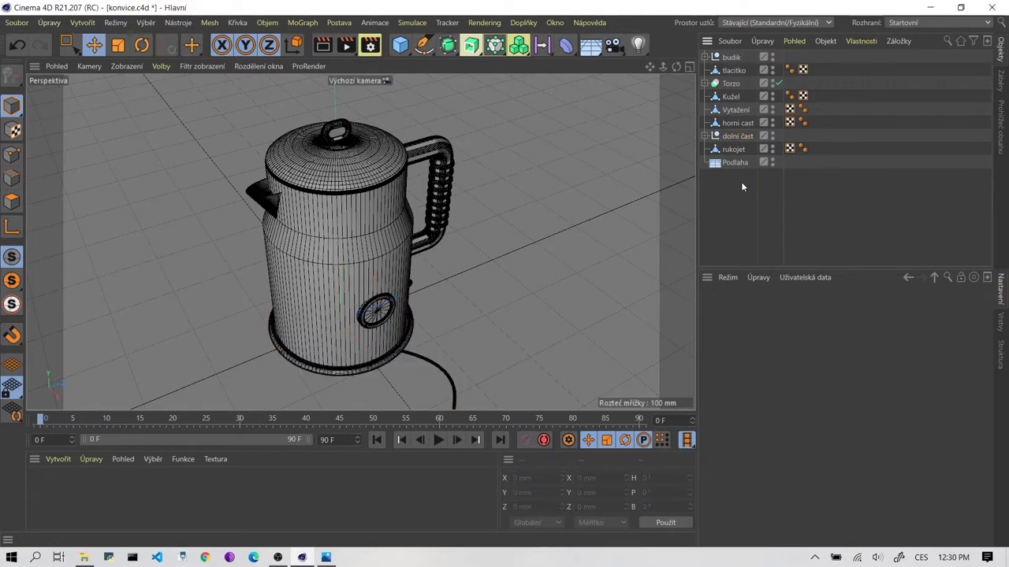
left_click(741, 153)
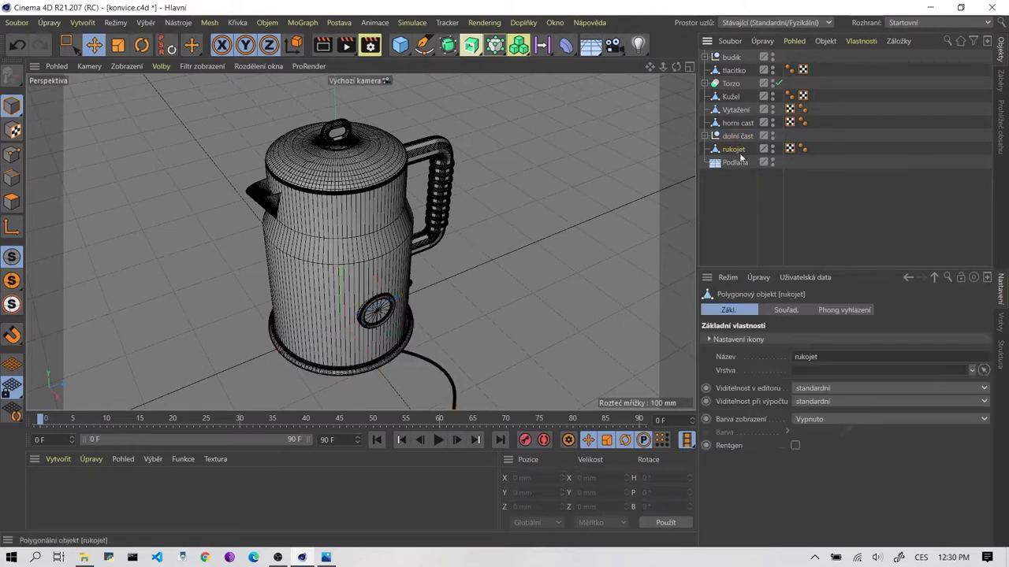
left_click(741, 162)
left_click(733, 149)
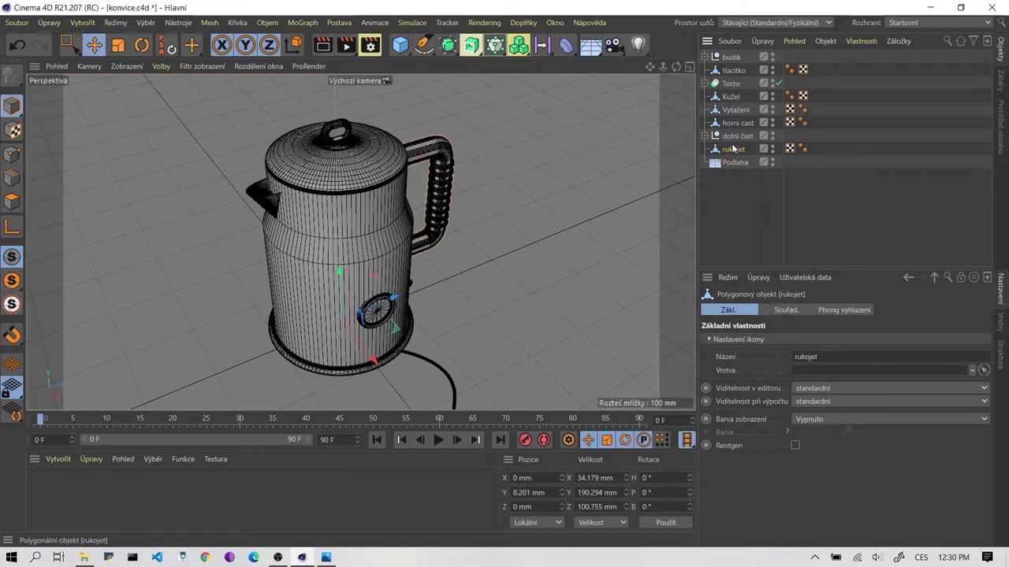
left_click(733, 135)
left_click(734, 123)
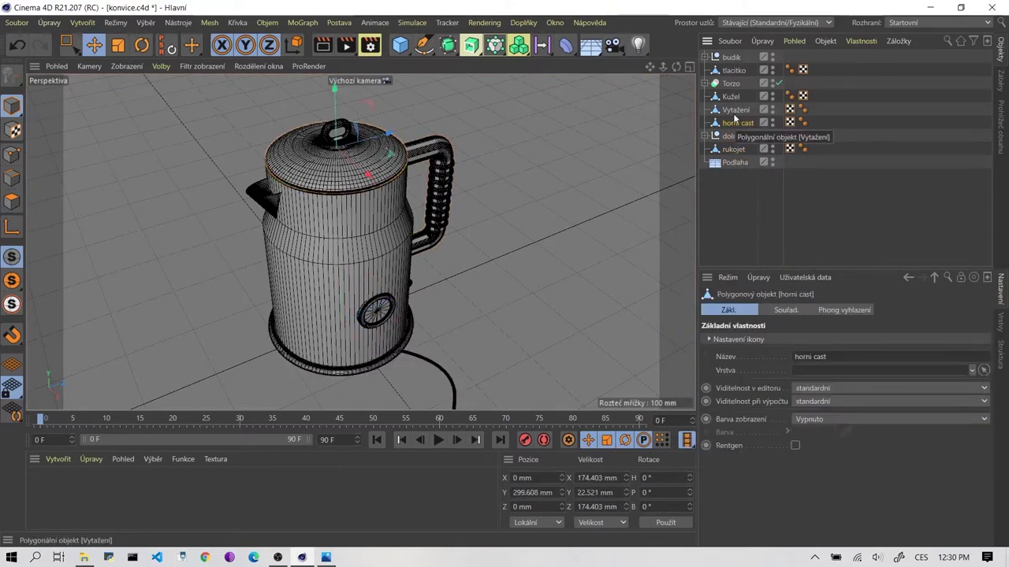
left_click(739, 110)
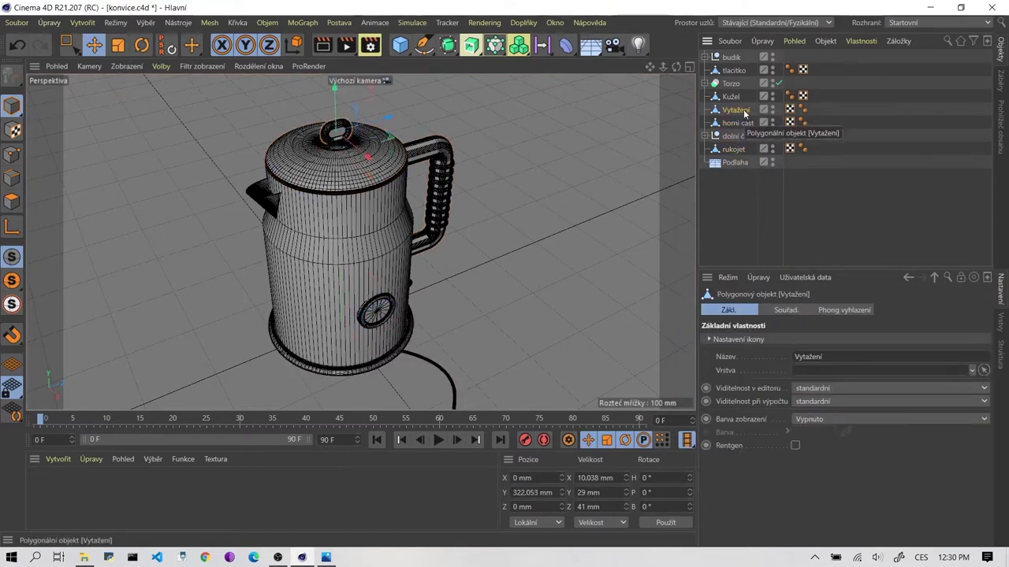
double_click(741, 112)
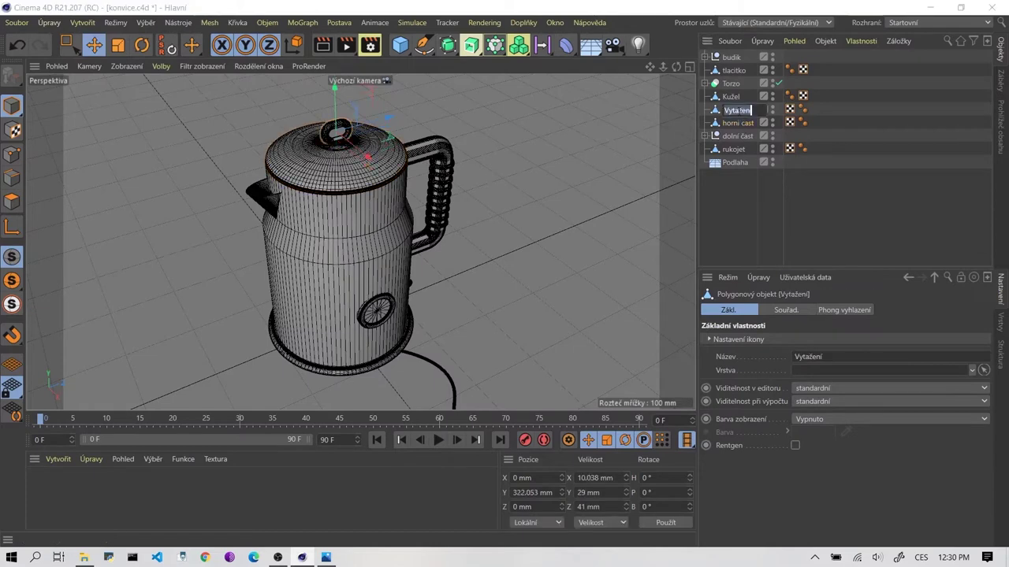
type("zc")
type("hup")
key("BackSpace")
key("BackSpace")
key("BackSpace")
key("BackSpace")
key("BackSpace")
type("uchoú")
key("Return")
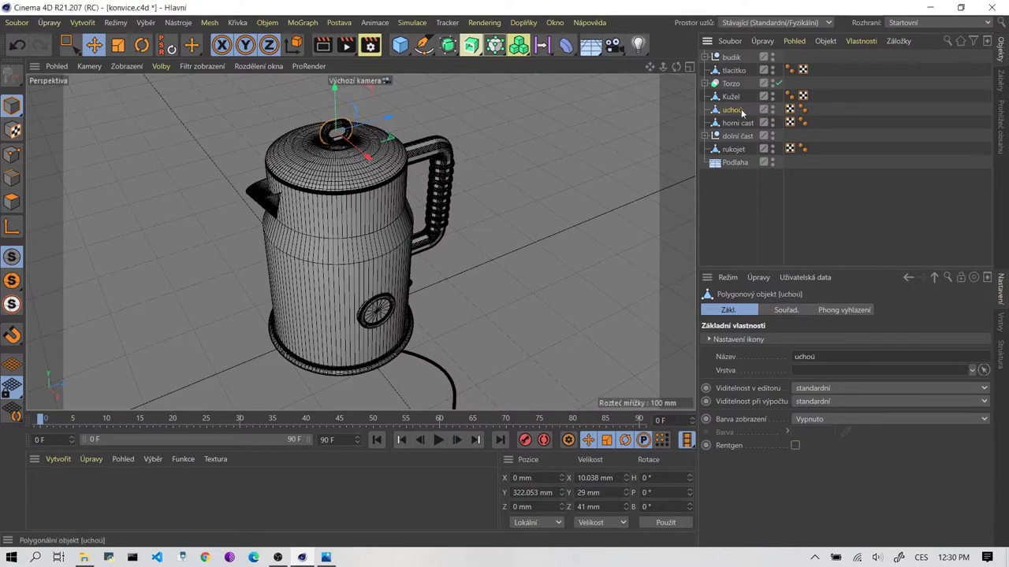
key("BackSpace")
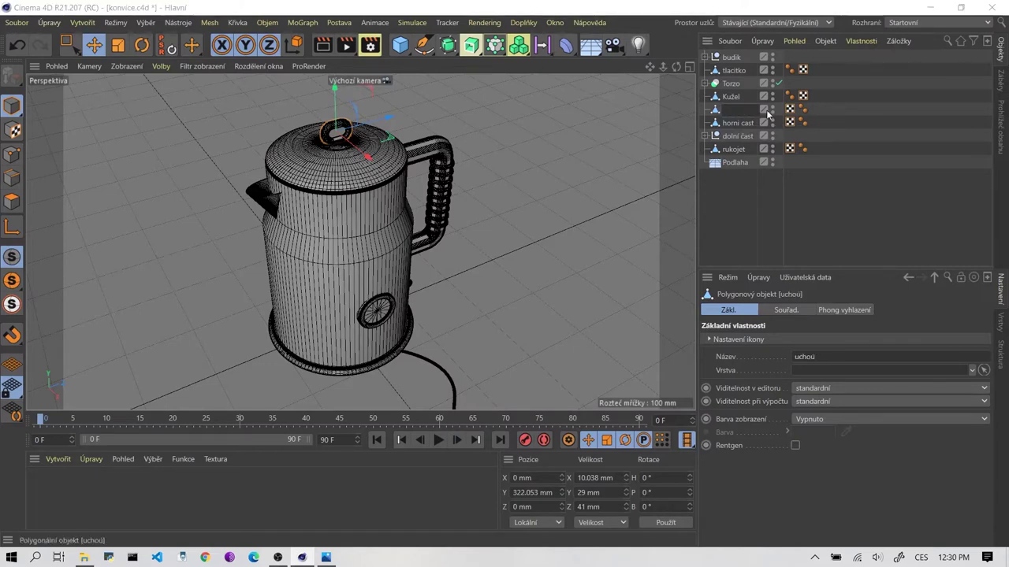
type("uchop")
key("Return")
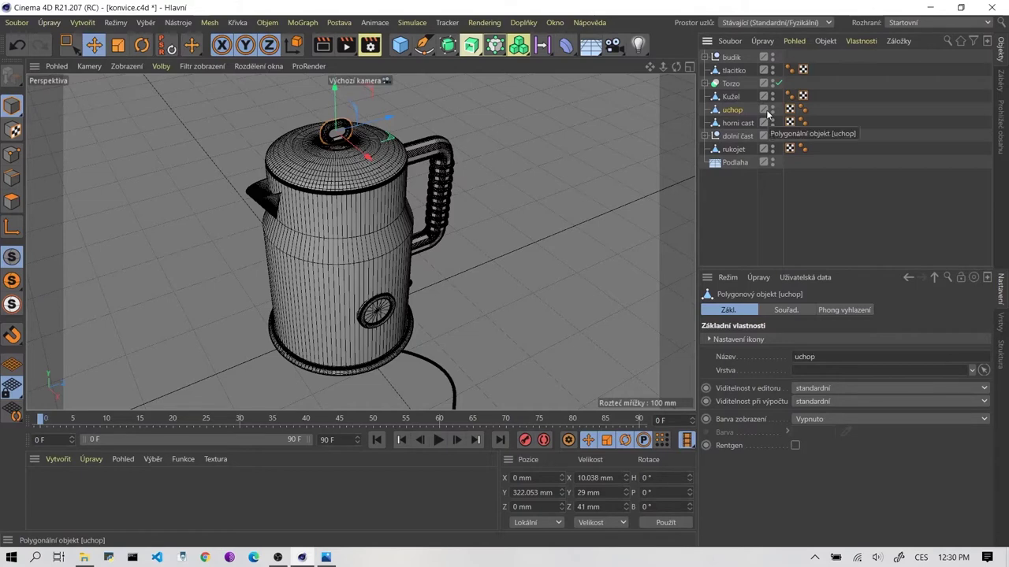
Group uchop with horni cast and name the group poklice
left_click(741, 125)
left_click(741, 112, "ctrl")
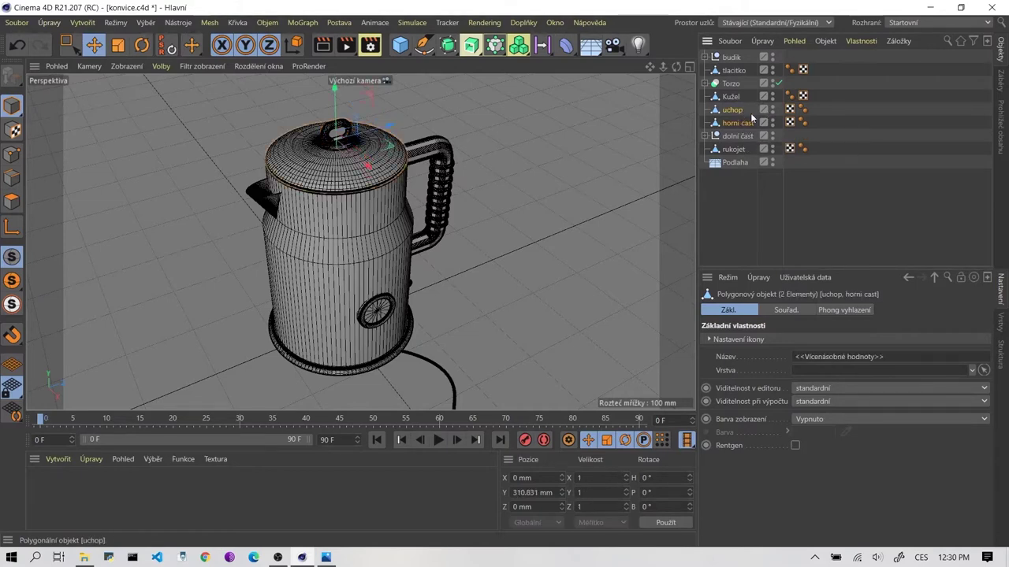
key("alt+g")
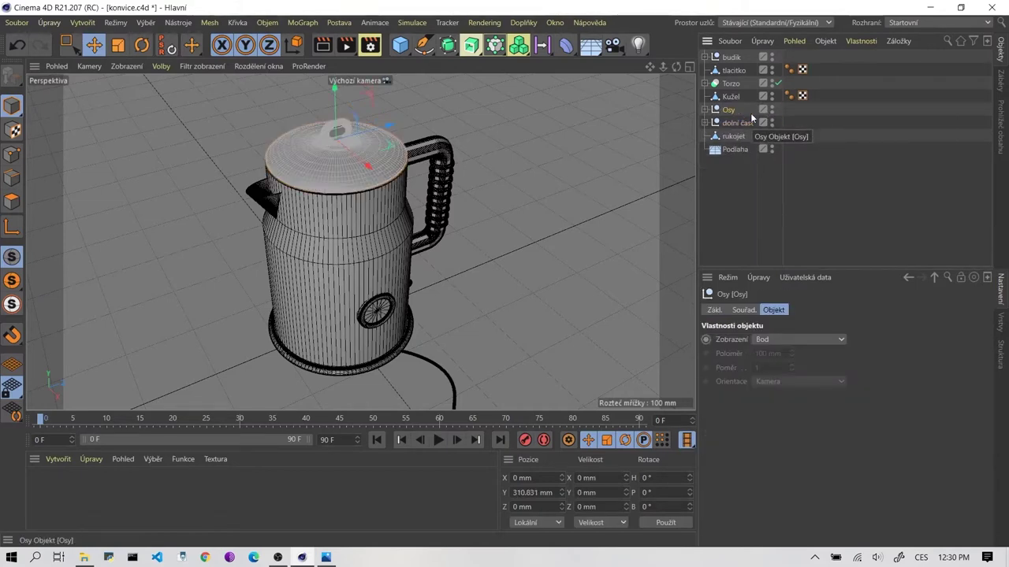
double_click(729, 110)
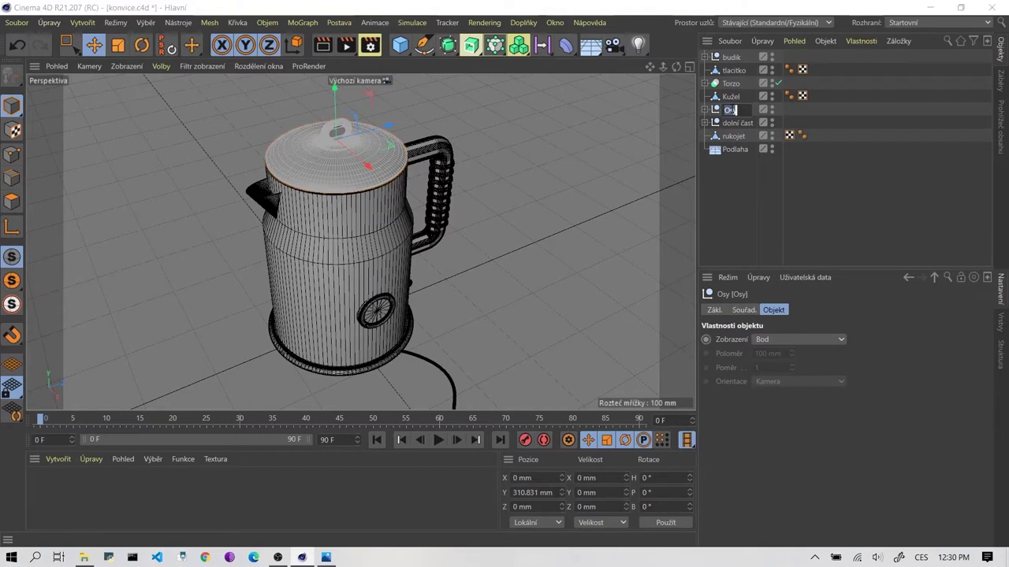
type("pokli")
type("c")
type("e")
key("Return")
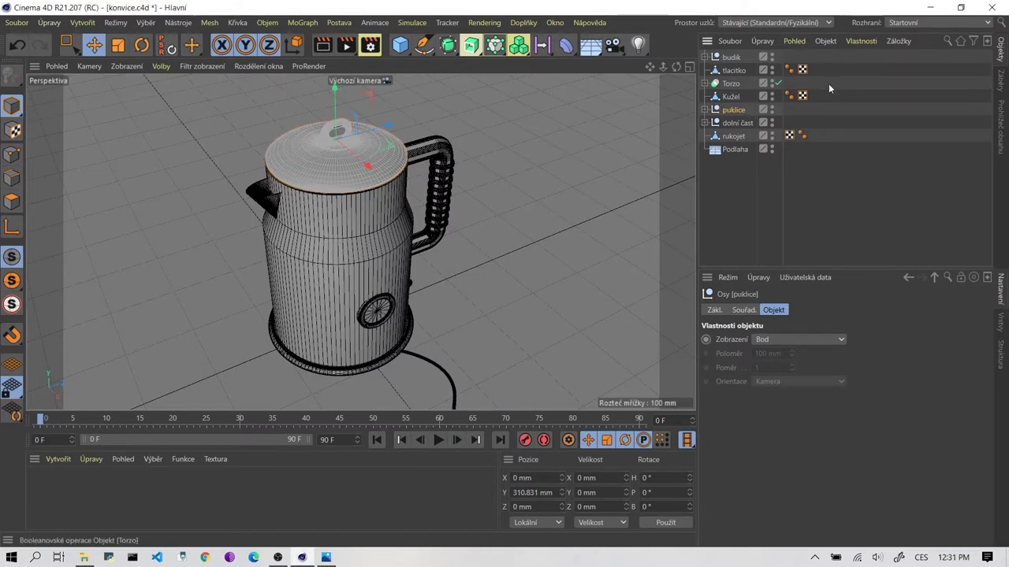
Rename the Kužel cone to nálevka
double_click(729, 97)
type("ná")
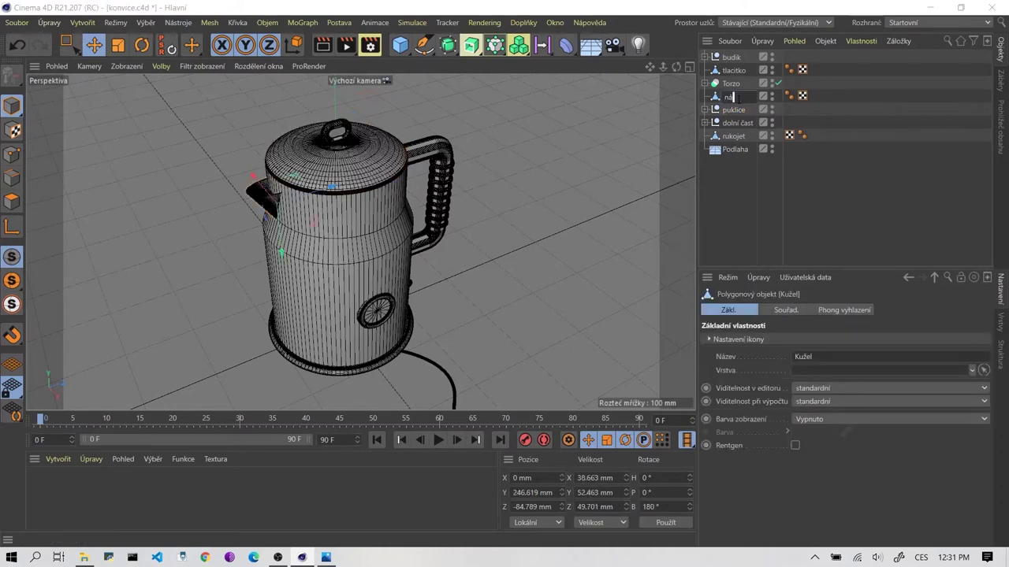
type("levka")
key("Return")
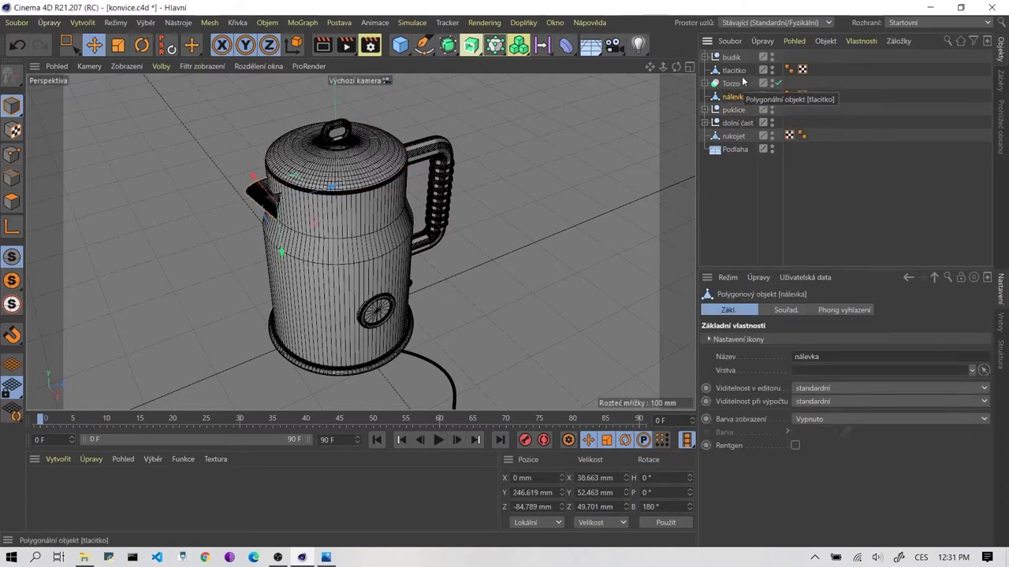
left_click(743, 82)
Zoom in on the kettle body, switch to Edges mode, and select Torzo
left_click(750, 178)
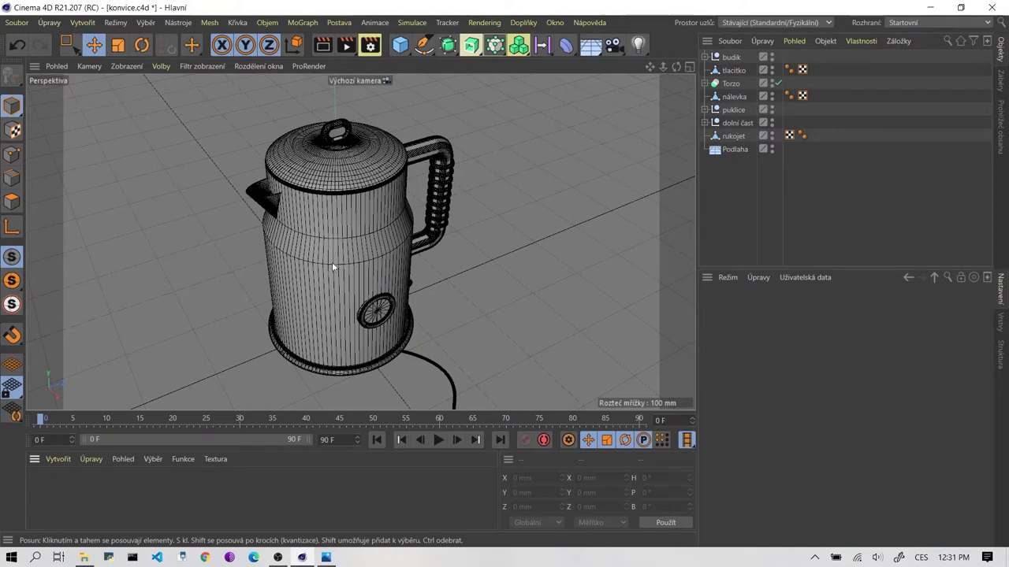
scroll(331, 262, "up", 3)
scroll(332, 262, "up", 2)
left_click_drag(345, 252, 350, 250, "alt")
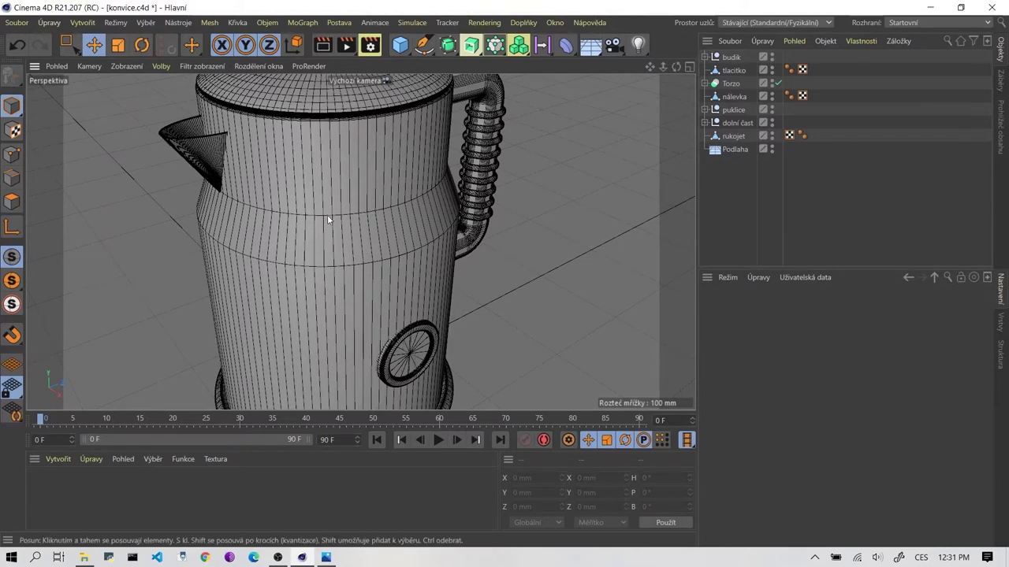
left_click(12, 178)
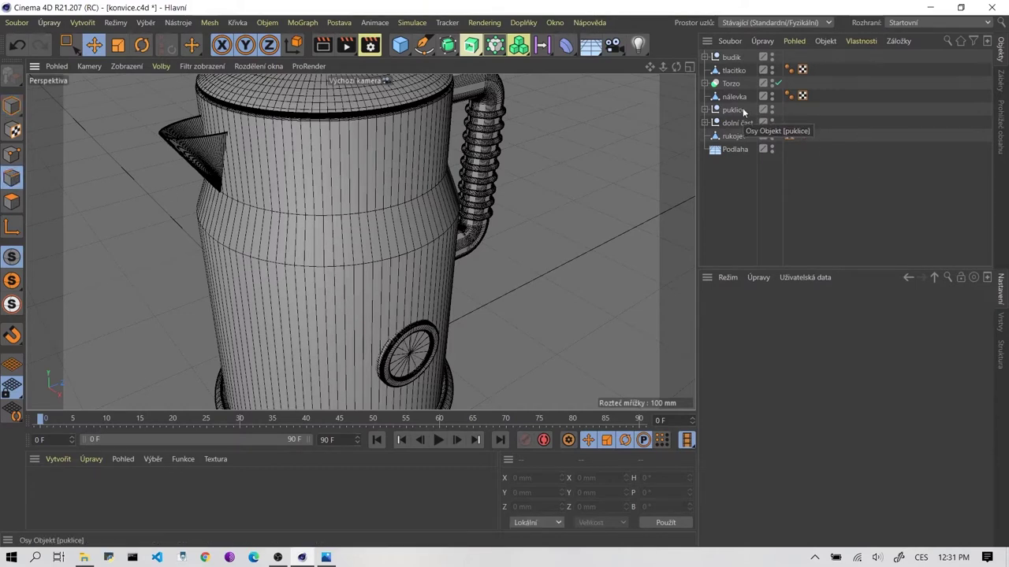
left_click(733, 84)
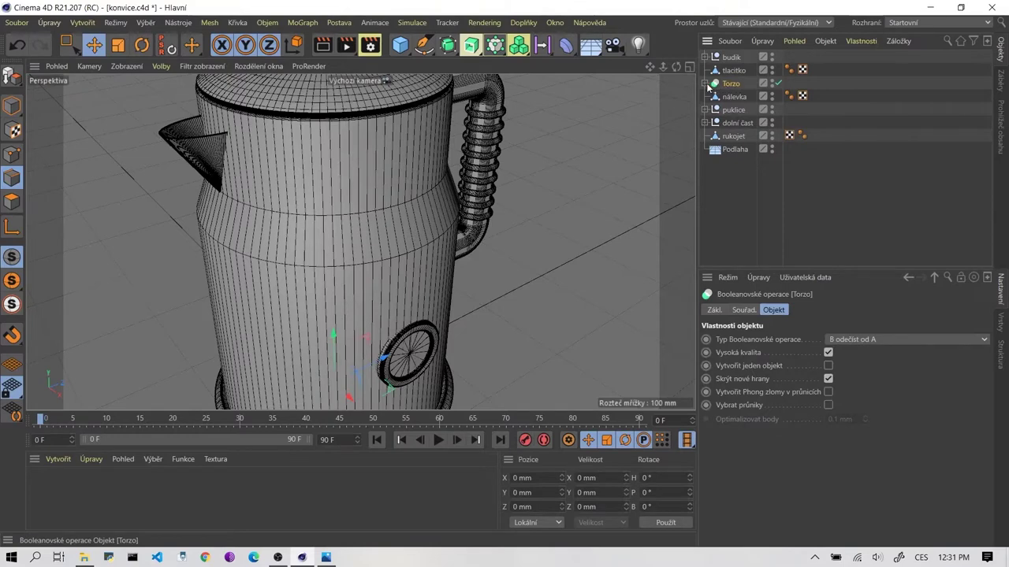
On the torzo mesh, loop-select two horizontal edge loops around the body
left_click(705, 83)
left_click(736, 96)
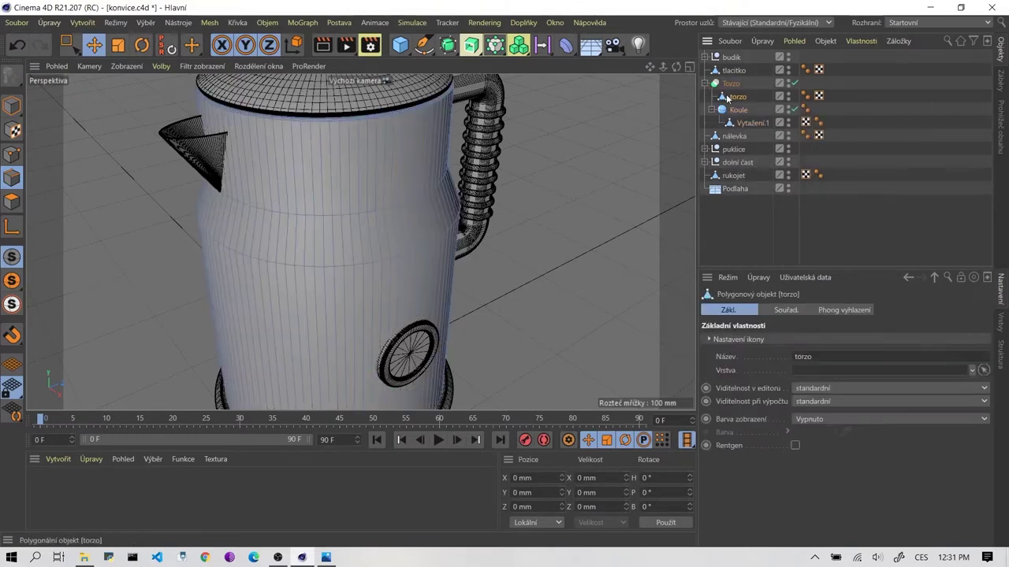
key("u")
key("l")
left_click(392, 259)
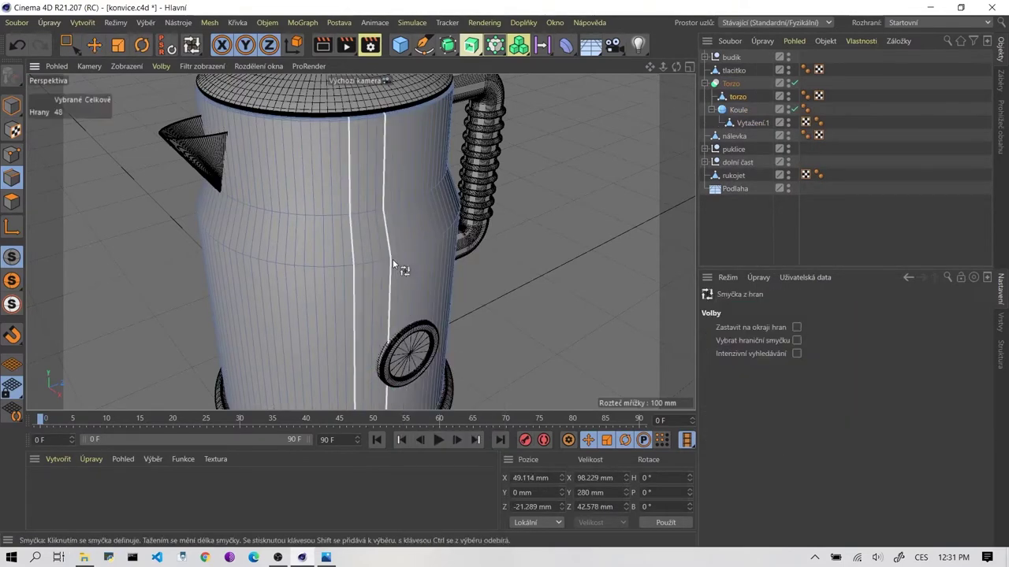
left_click(388, 258, "shift")
left_click(382, 216, "shift")
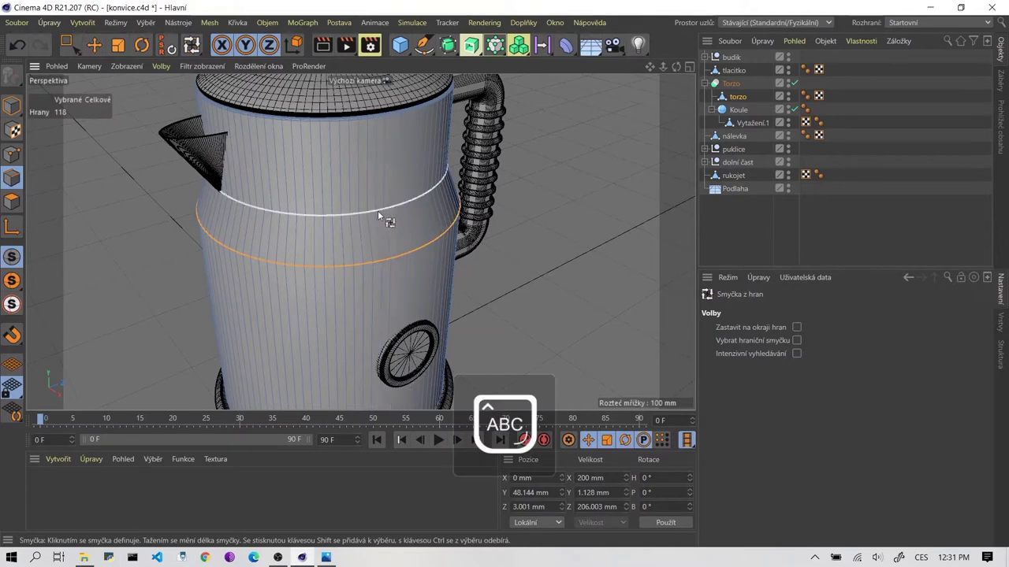
left_click(350, 267, "shift")
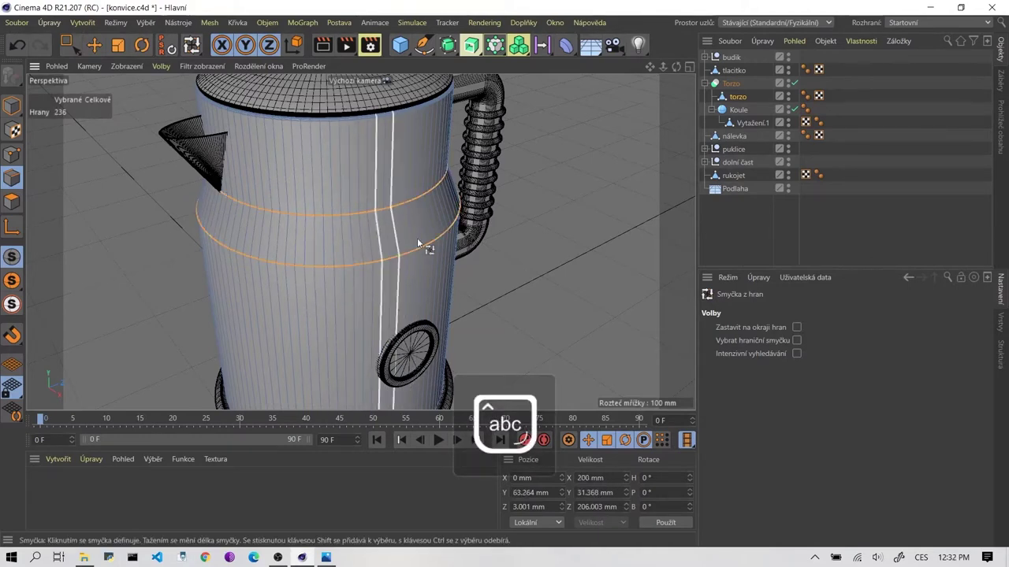
Bevel the two loops to 6.96 mm with 5 segments and open reference photo 01.jpg
right_click(378, 213)
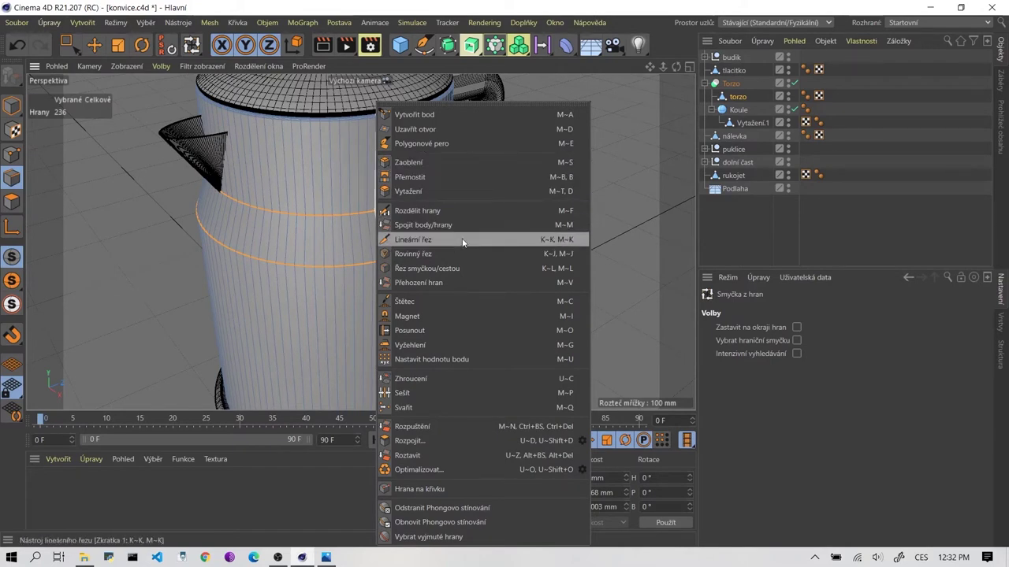
left_click(410, 163)
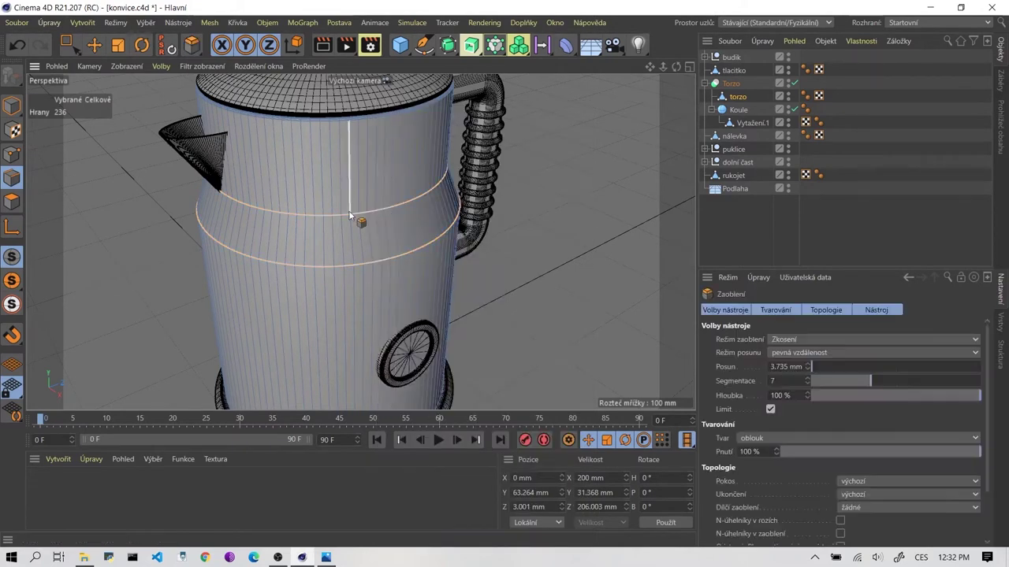
left_click_drag(350, 214, 349, 124)
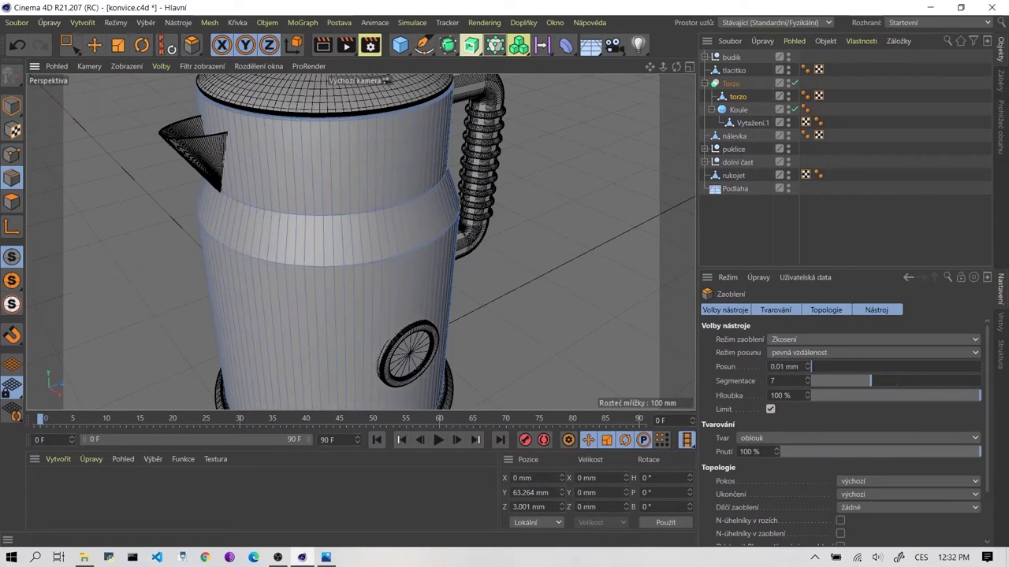
left_click_drag(808, 366, 805, 386)
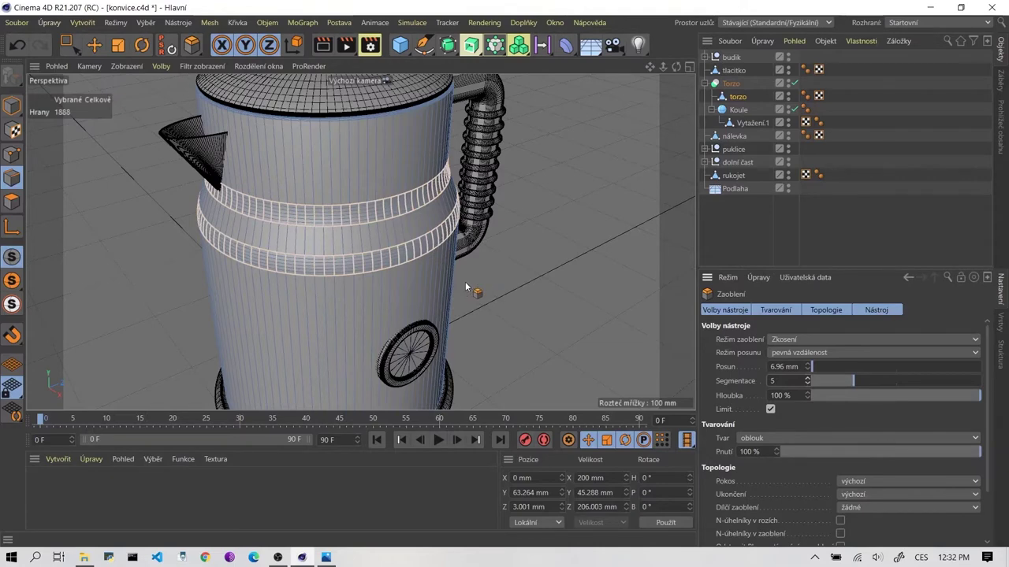
left_click(325, 557)
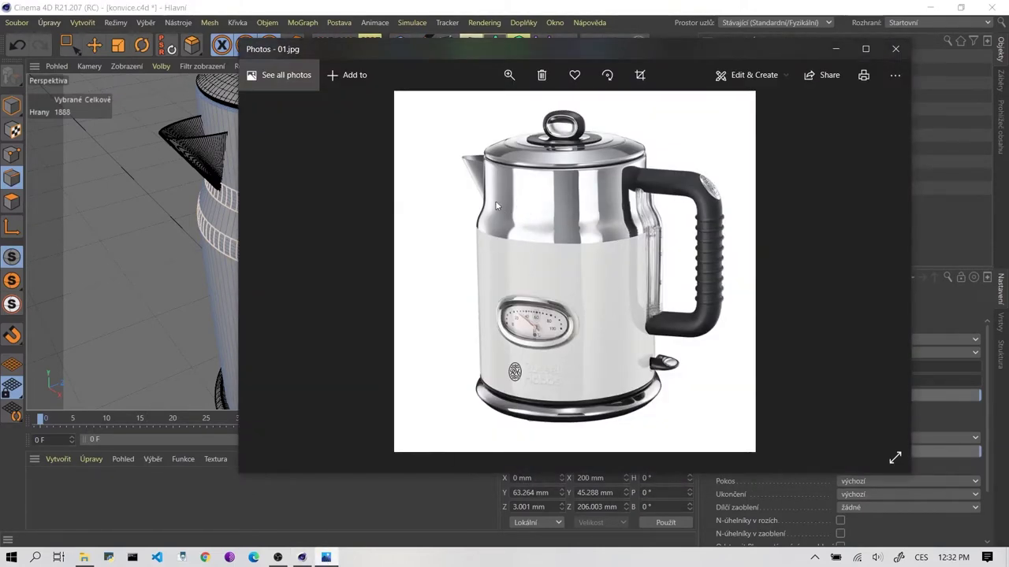
Compare the bevelled kettle from several angles against the 01.jpg reference photo
left_click(836, 49)
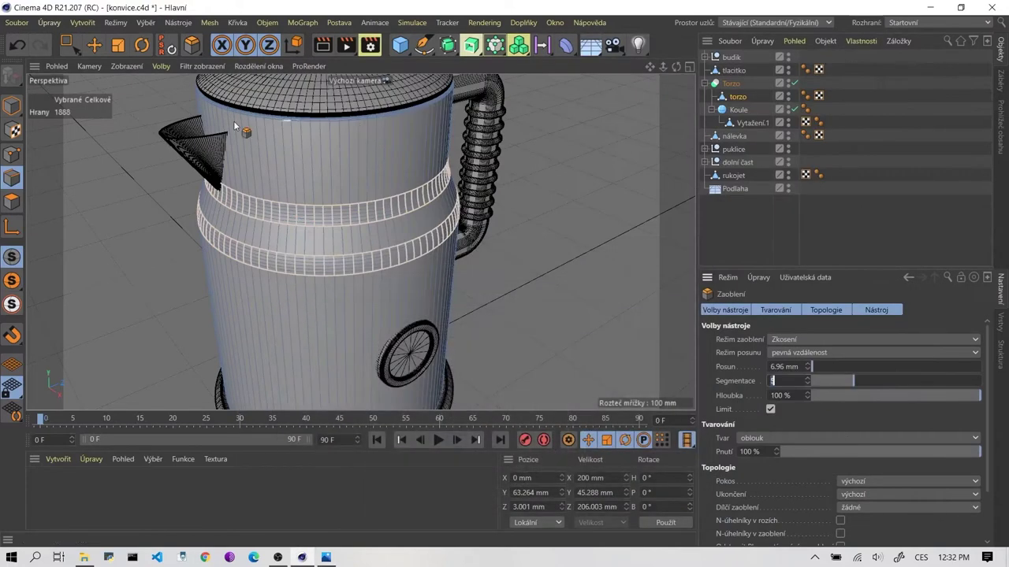
key("e")
left_click(81, 202)
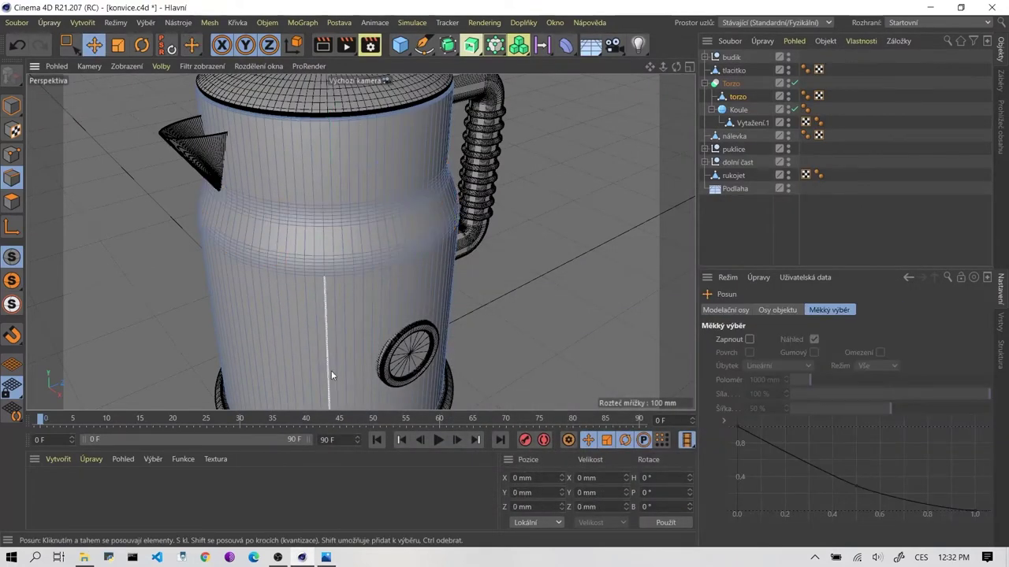
left_click_drag(377, 296, 344, 296, "alt")
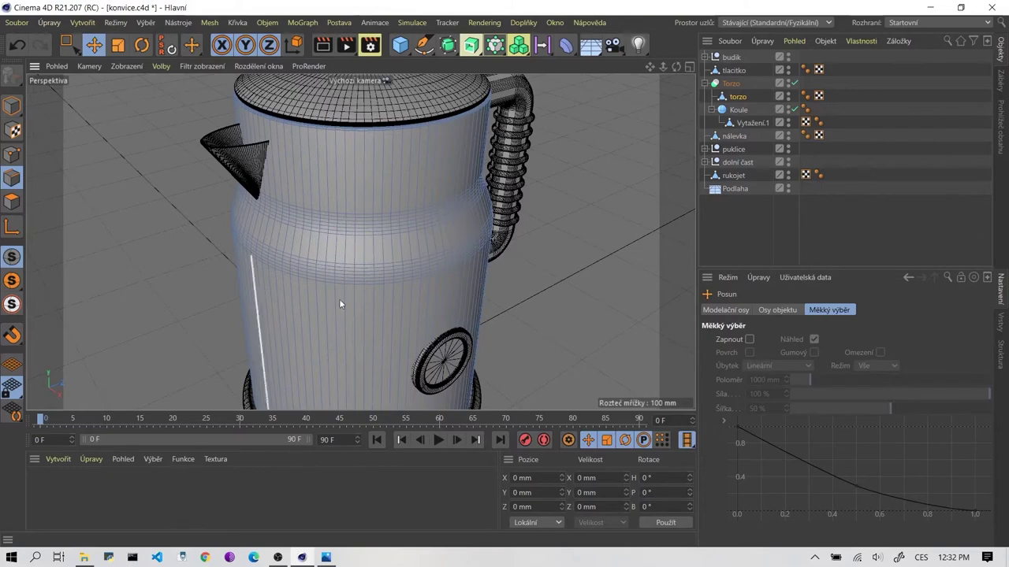
left_click_drag(408, 251, 421, 269, "alt")
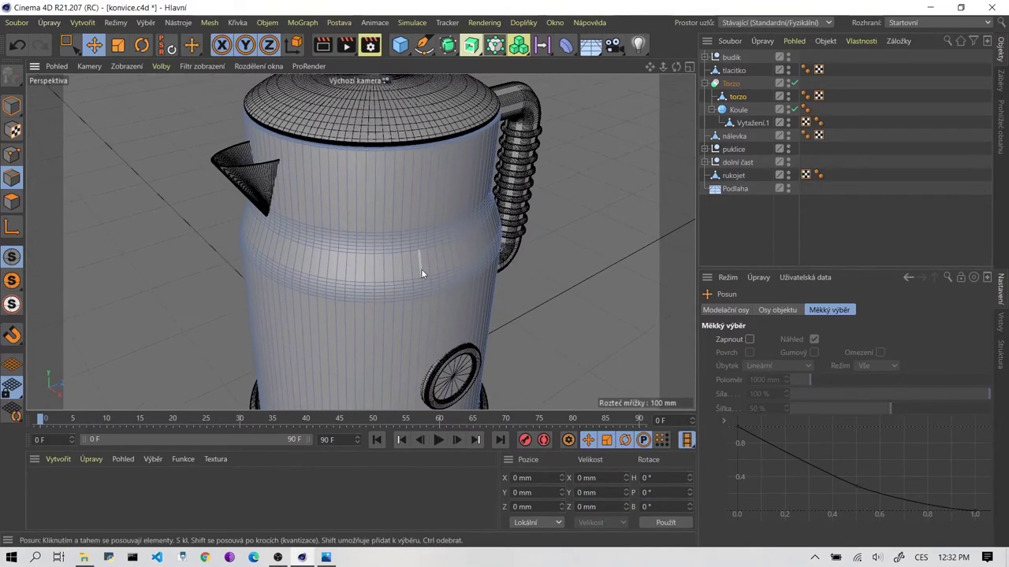
left_click(325, 558)
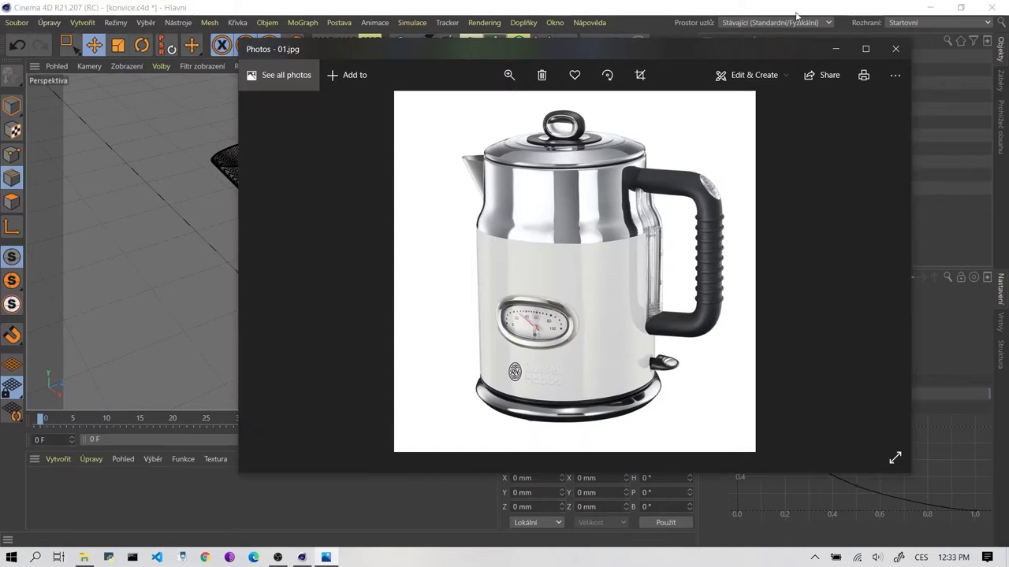
left_click(834, 49)
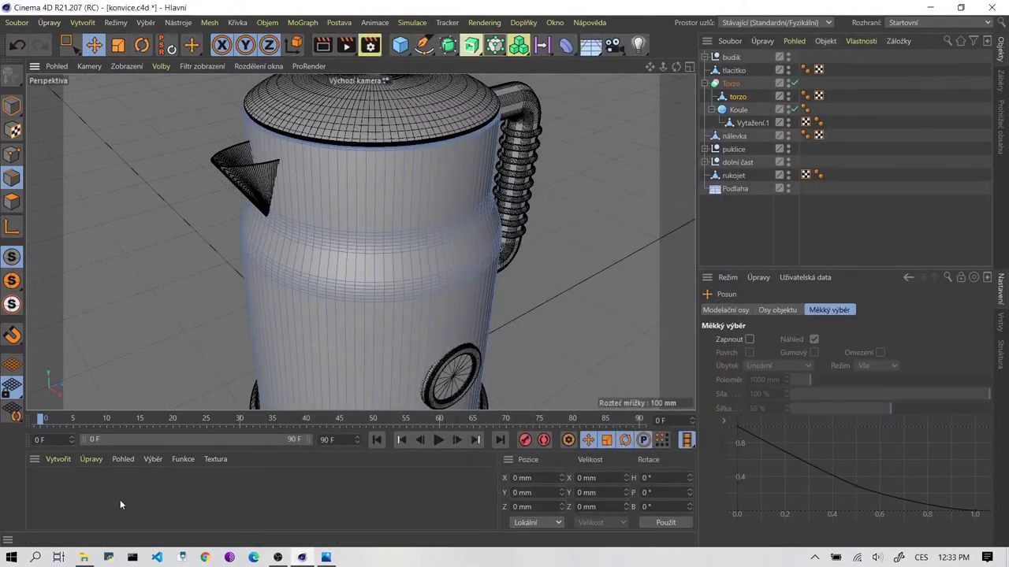
left_click(63, 461)
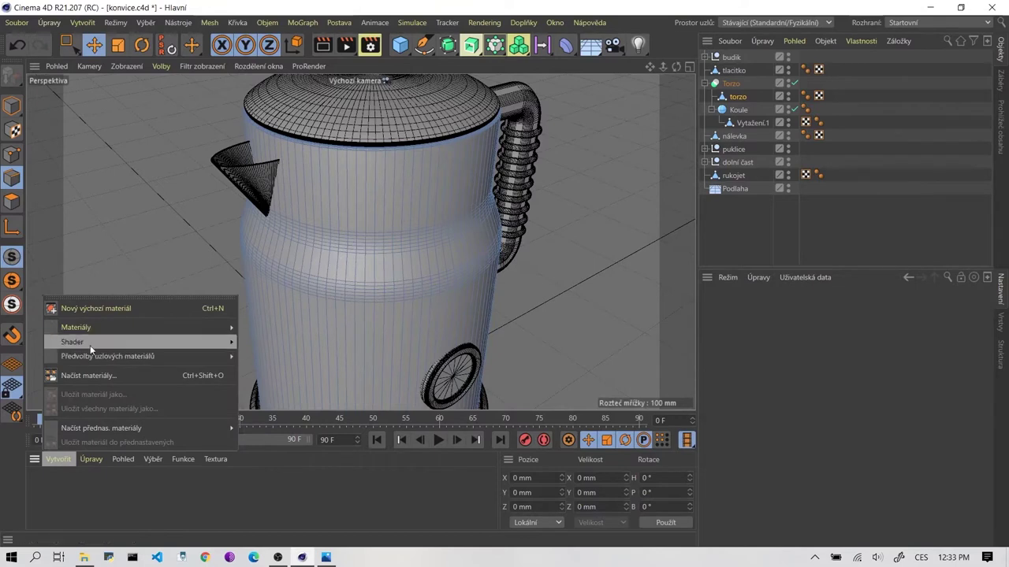
mouse_move(73, 342)
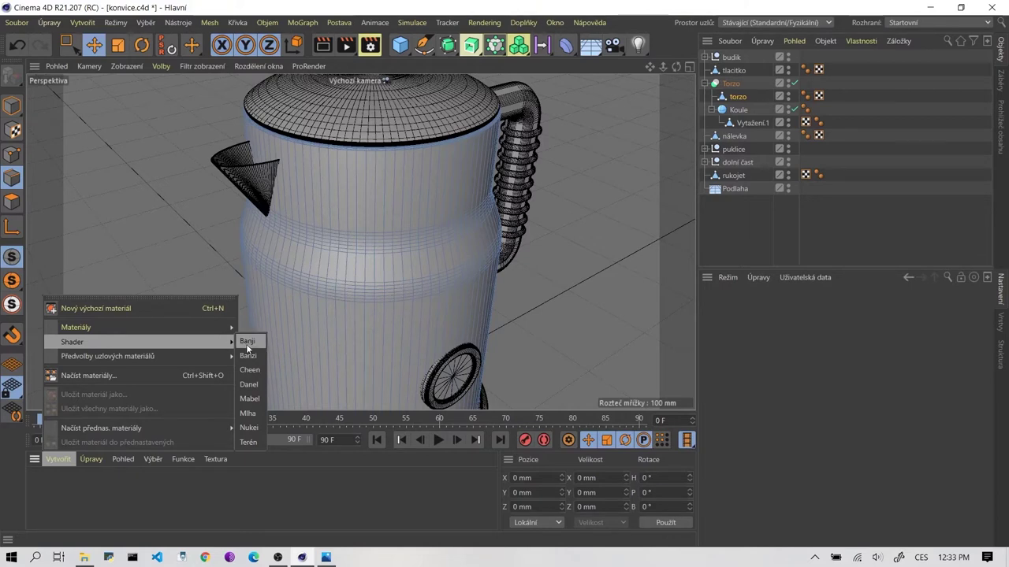
Create the Danel shader material and make its diffuse colour red at 64% brightness
left_click(251, 384)
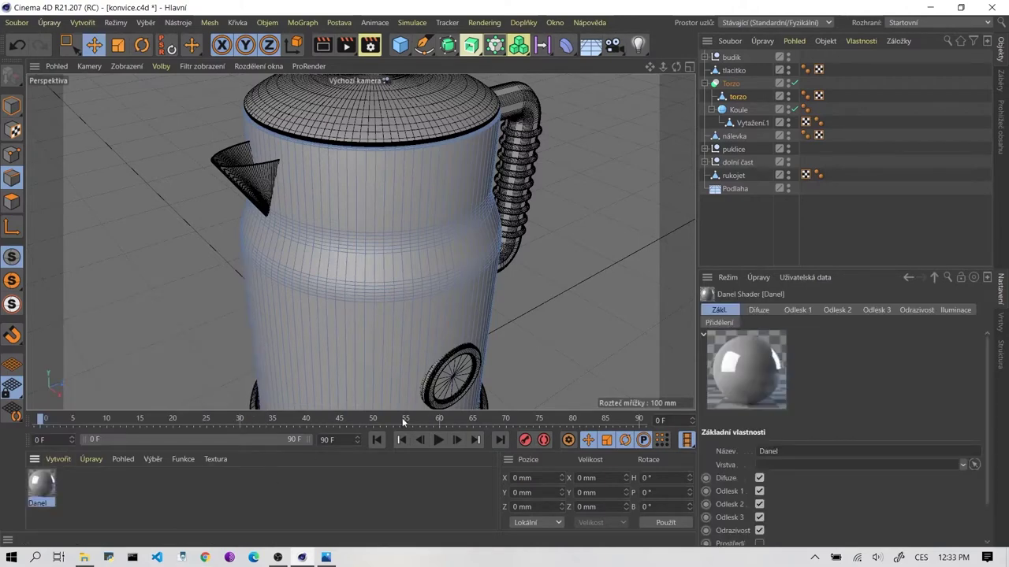
scroll(359, 309, "down", 2)
scroll(356, 307, "down", 2)
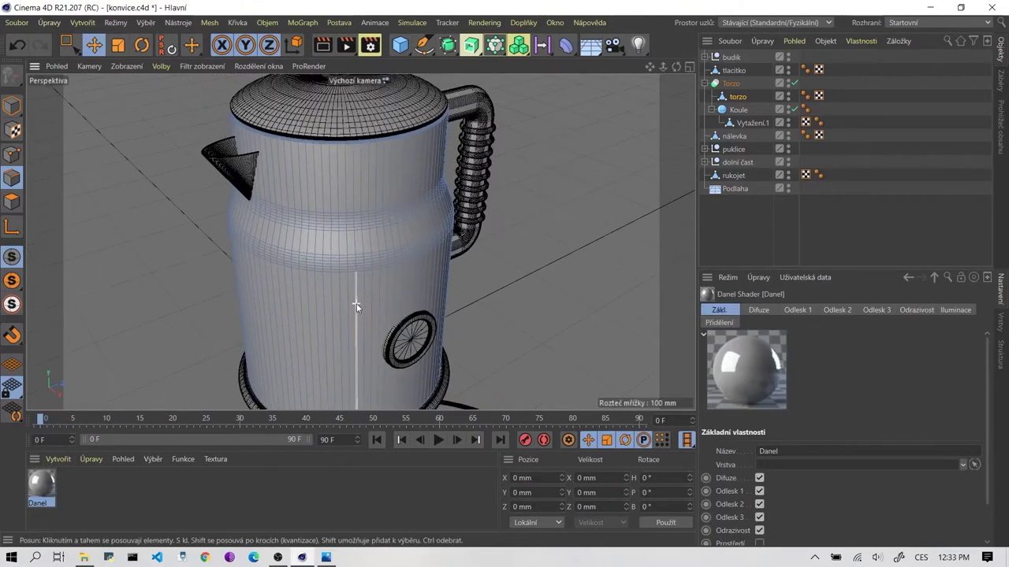
double_click(42, 483)
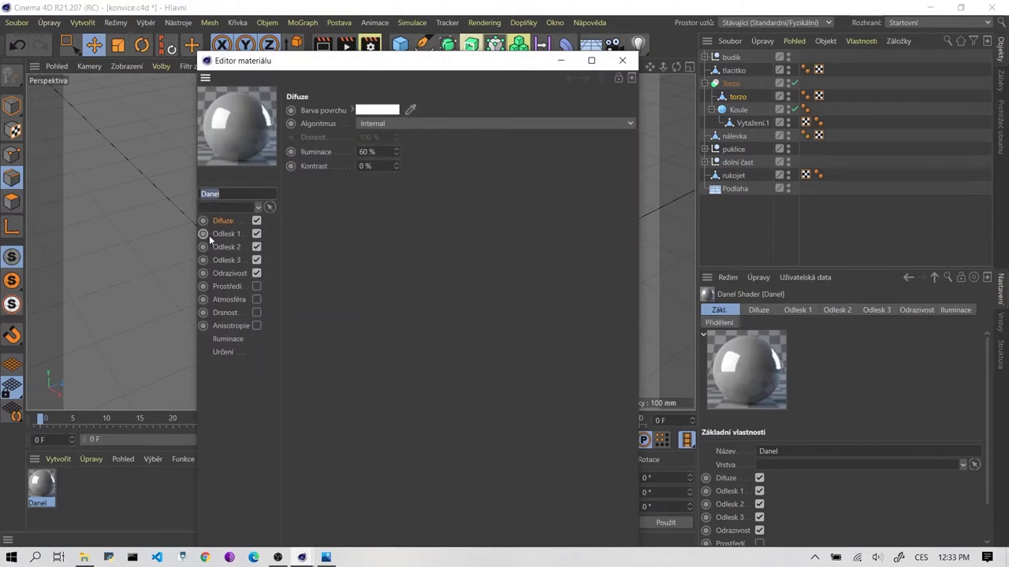
left_click(377, 110)
left_click_drag(449, 117, 526, 122)
left_click(428, 130)
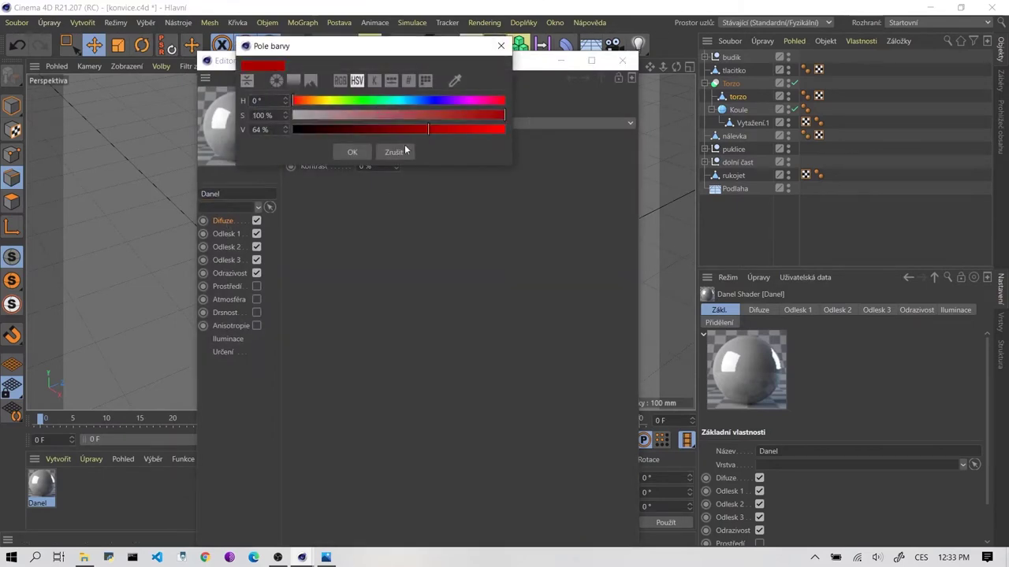
left_click(353, 152)
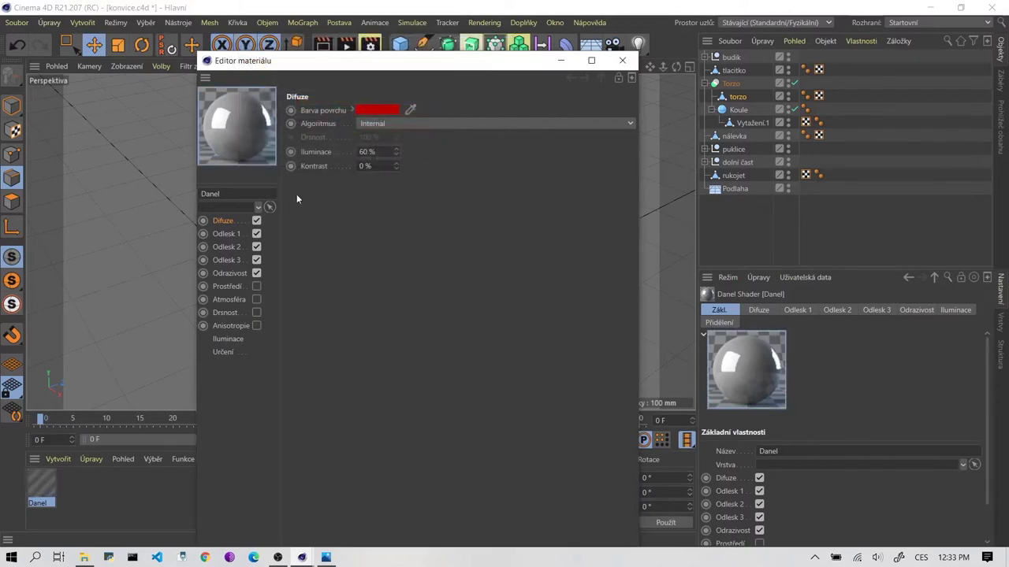
Tint Danel's three specular highlights red, the third one dark red
left_click(226, 234)
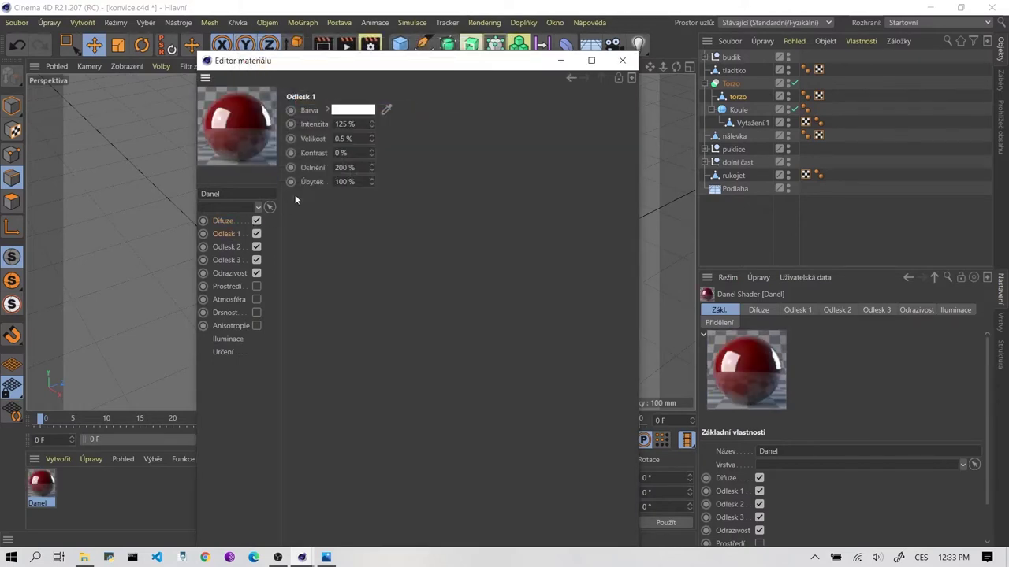
left_click(352, 109)
left_click(458, 123)
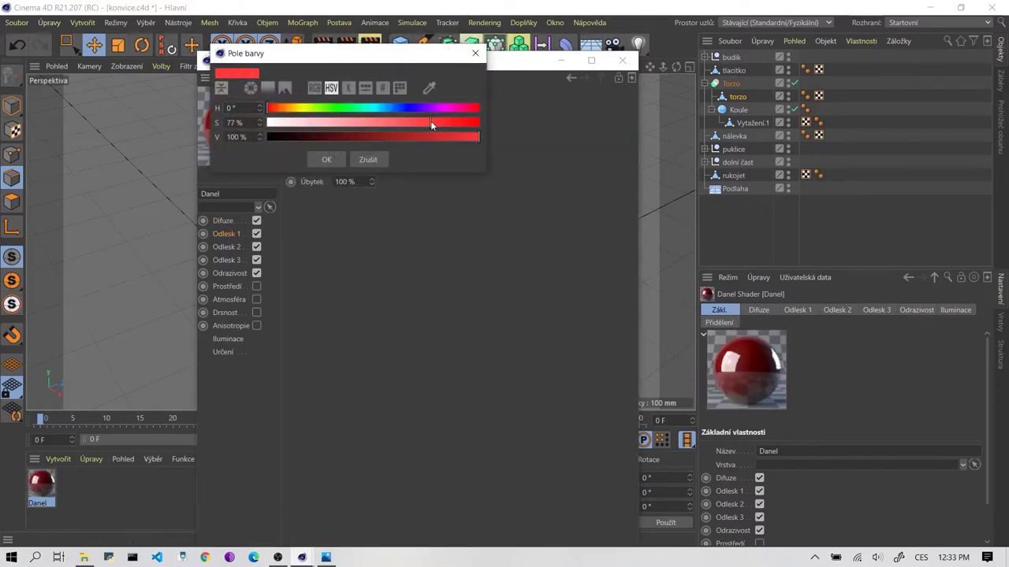
left_click(330, 159)
left_click(227, 247)
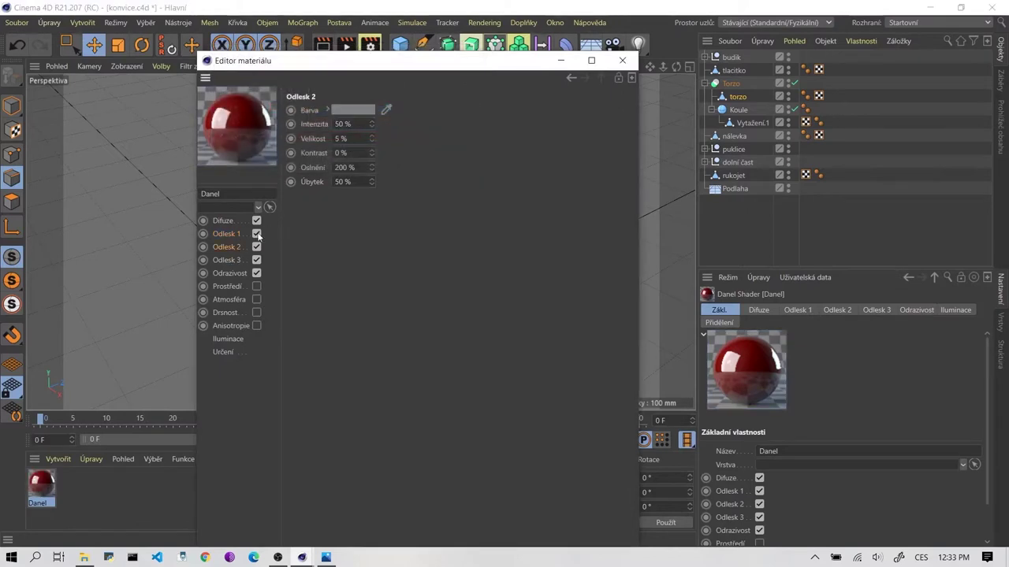
left_click(351, 110)
left_click_drag(414, 125, 430, 125)
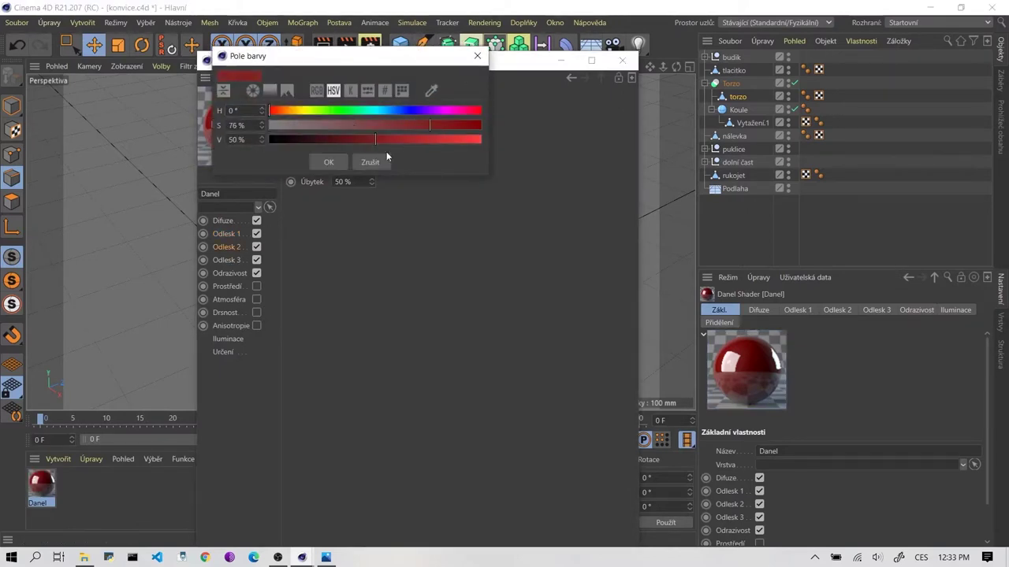
left_click(313, 162)
left_click(233, 260)
left_click(362, 109)
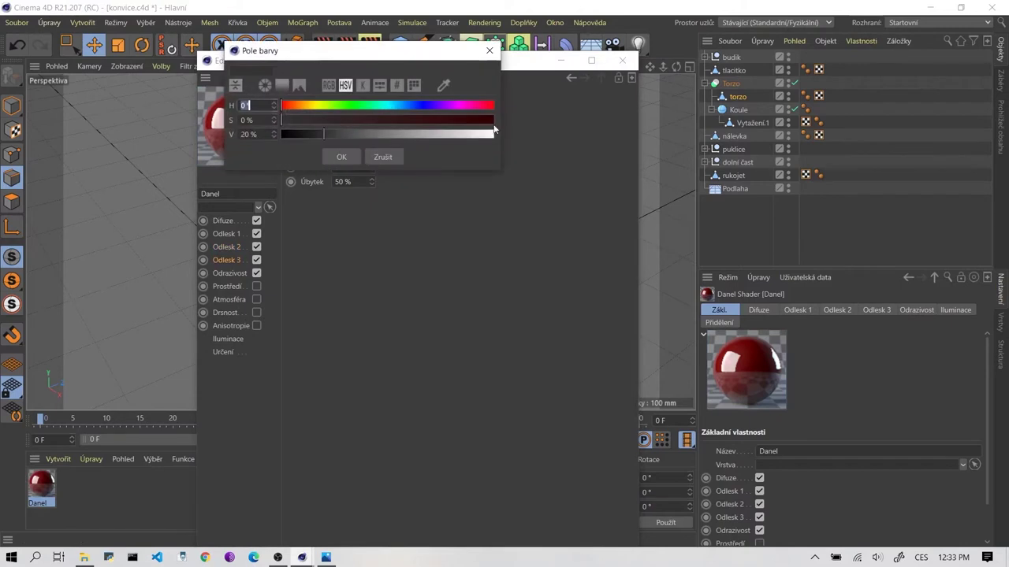
left_click_drag(494, 123, 465, 124)
left_click(341, 157)
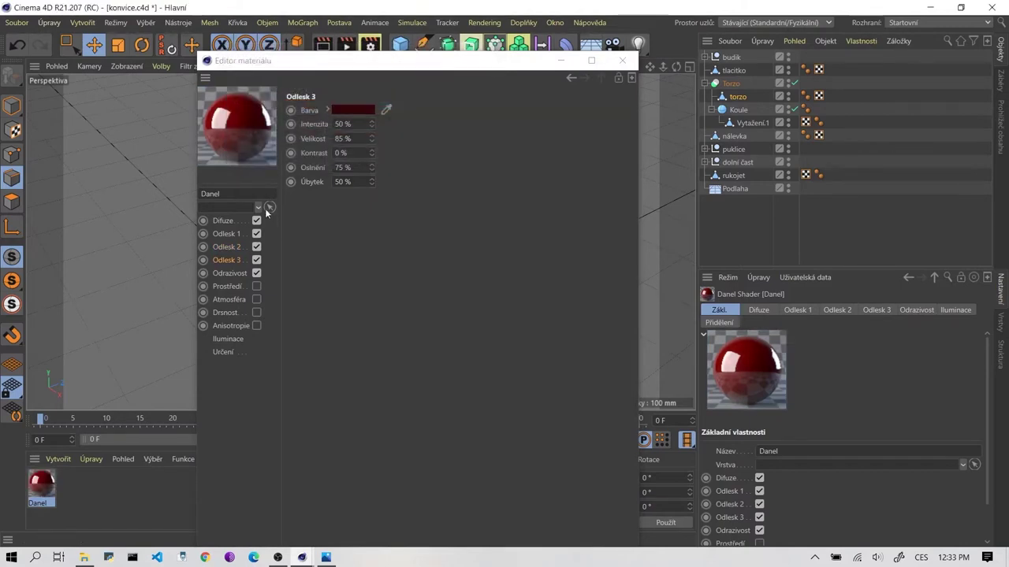
Make Danel's edge reflection colour pink and its reflection colour red
left_click(240, 273)
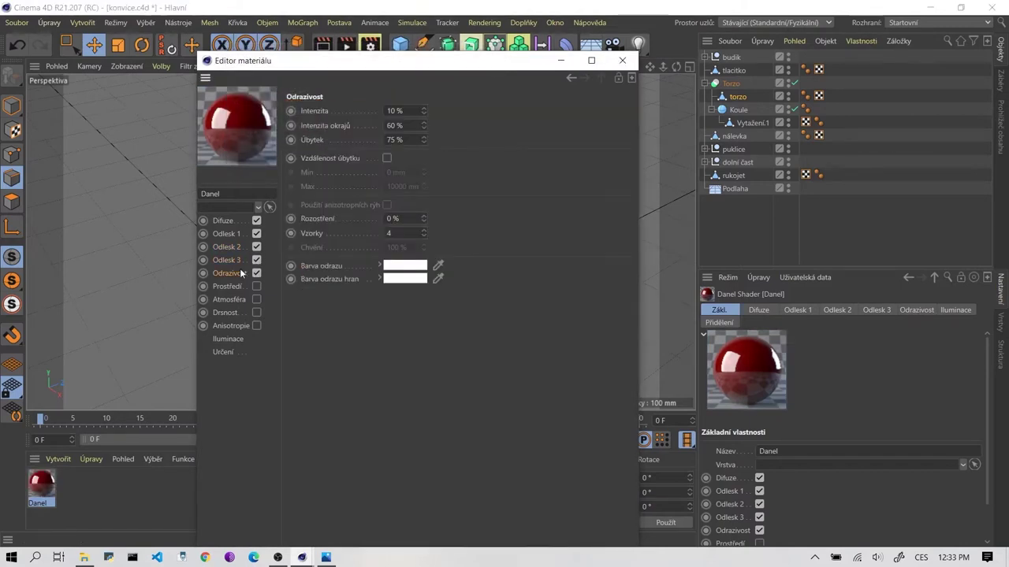
left_click(411, 283)
left_click(400, 290)
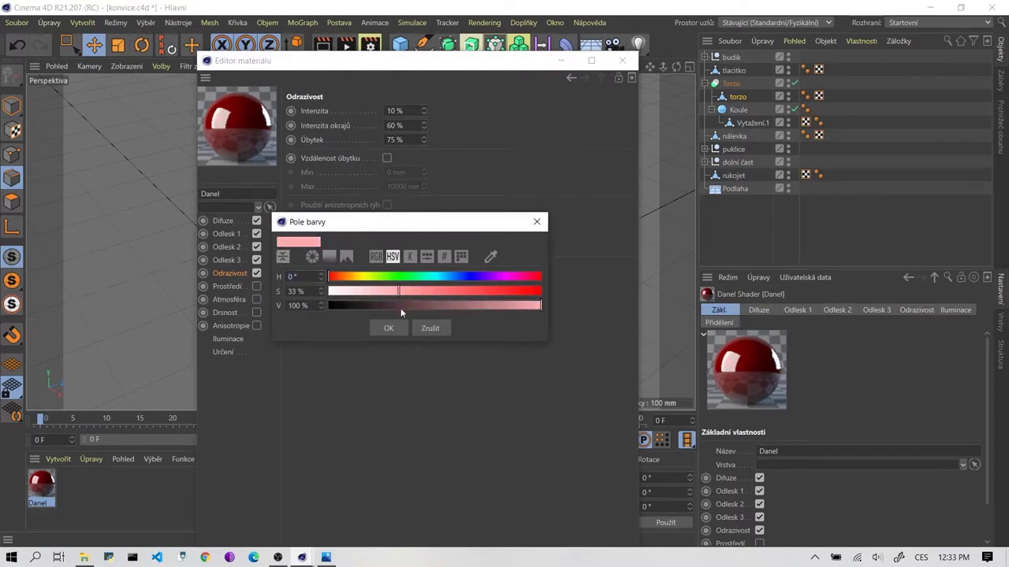
left_click(402, 333)
left_click(404, 265)
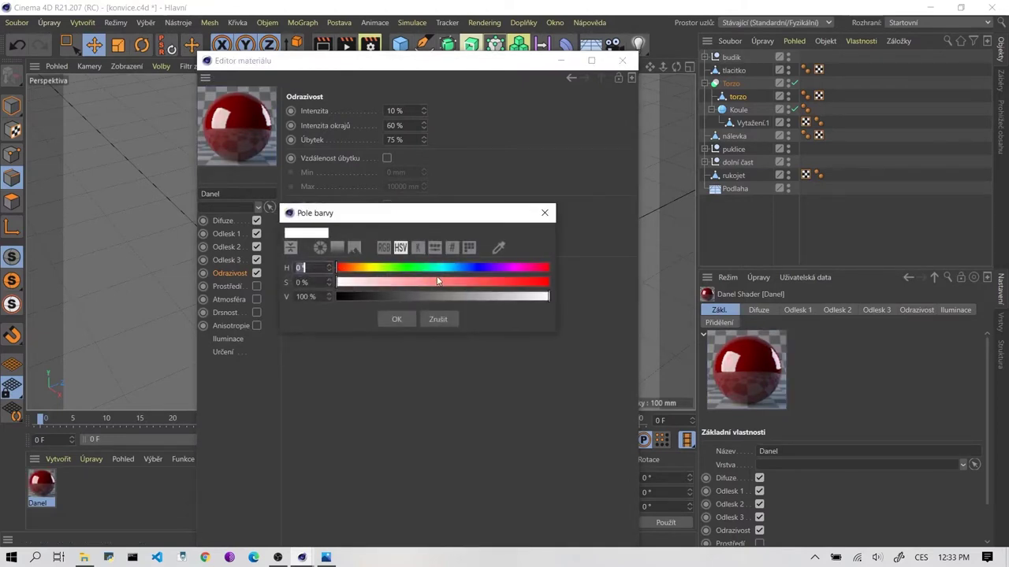
left_click(466, 282)
left_click_drag(465, 281, 493, 281)
left_click(395, 319)
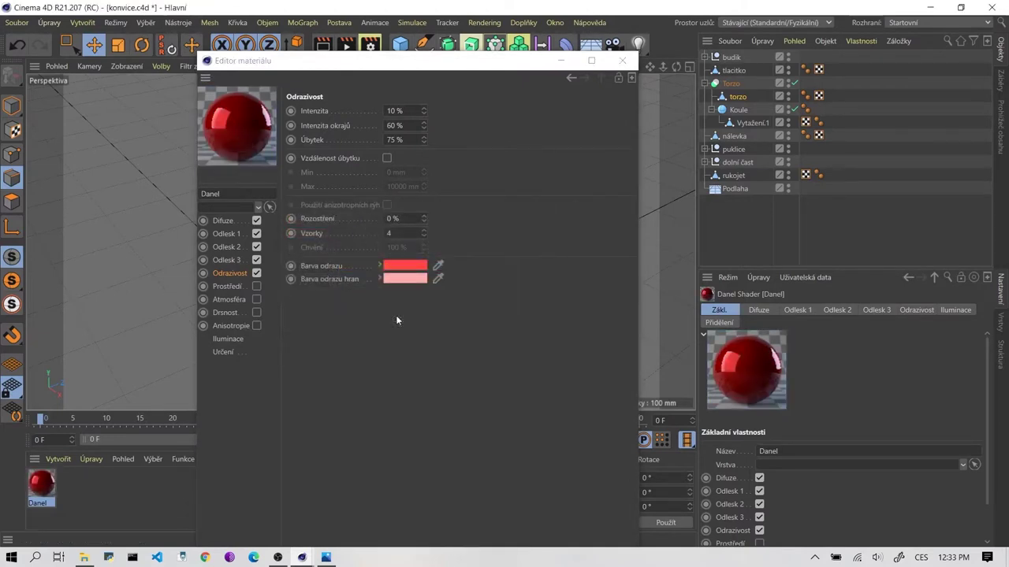
Create material Mat with base colour at 97% and luminance enabled at 59%
left_click(622, 61)
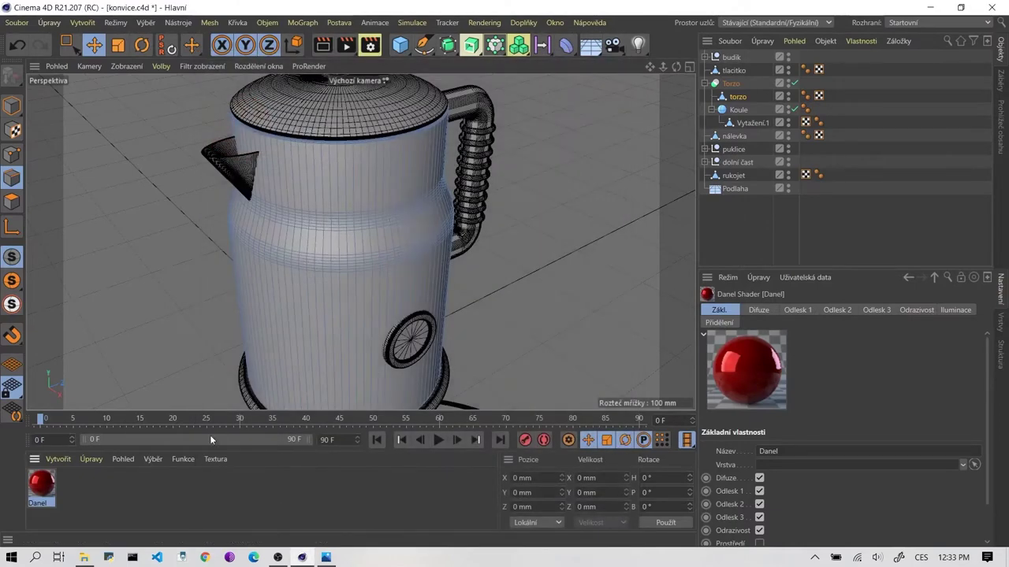
left_click(130, 473)
double_click(121, 484)
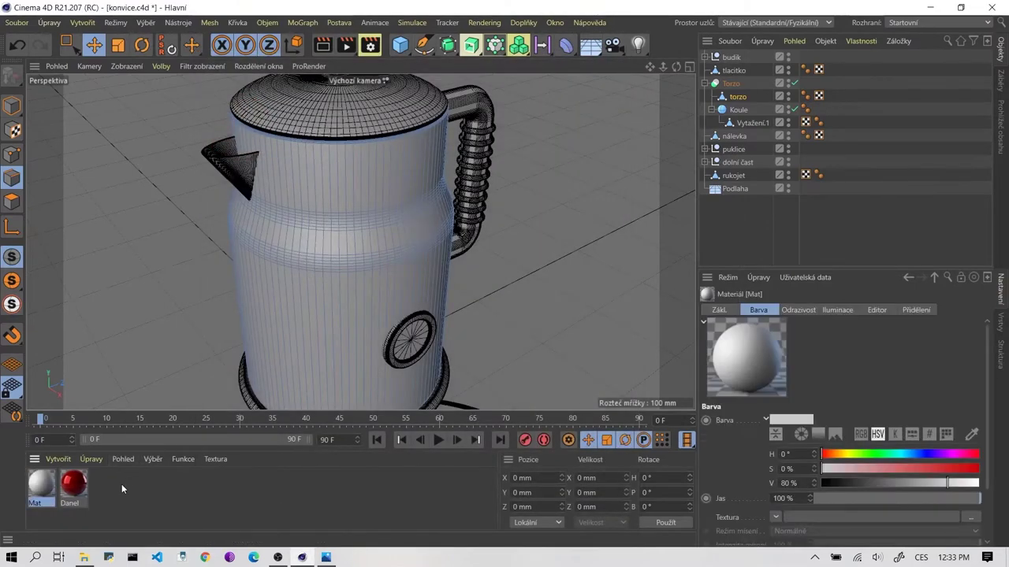
double_click(52, 485)
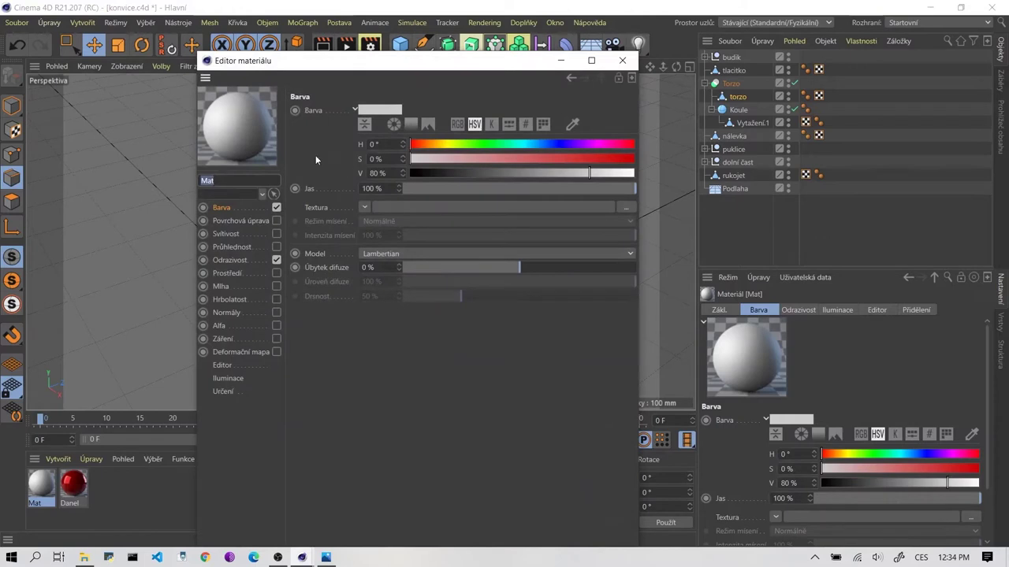
left_click(213, 180)
left_click(630, 173)
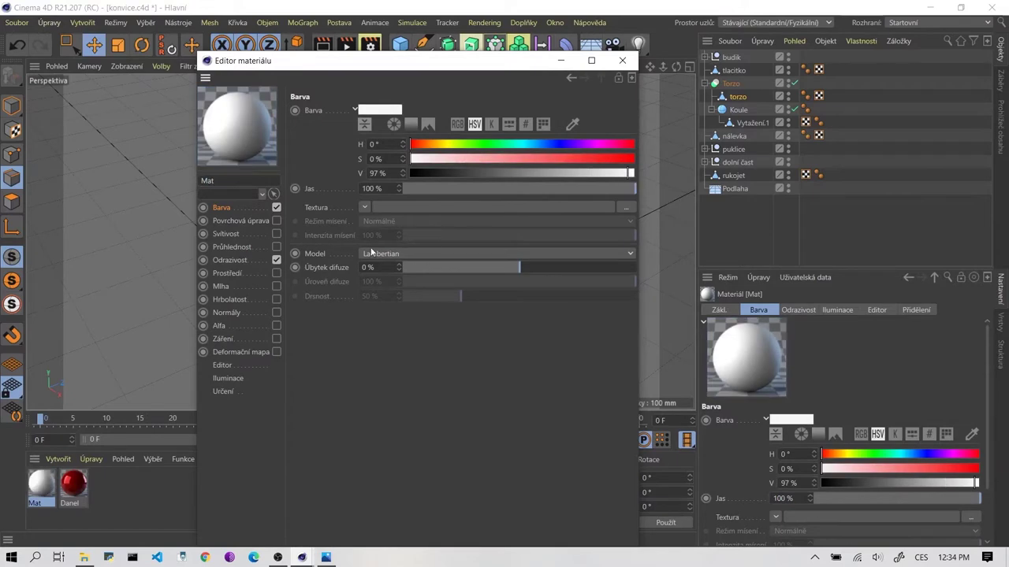
left_click(228, 234)
left_click(275, 234)
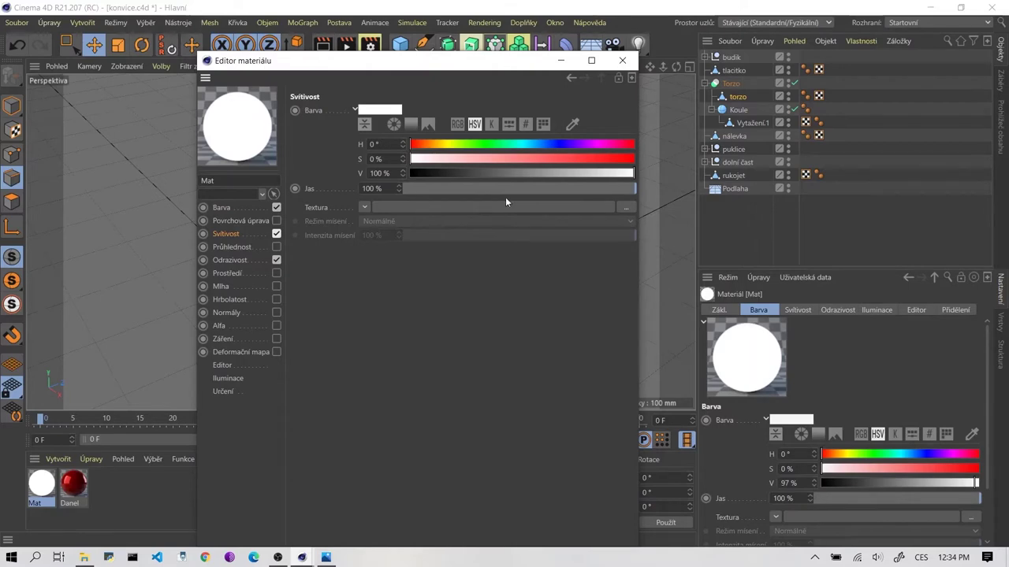
left_click_drag(561, 186, 542, 189)
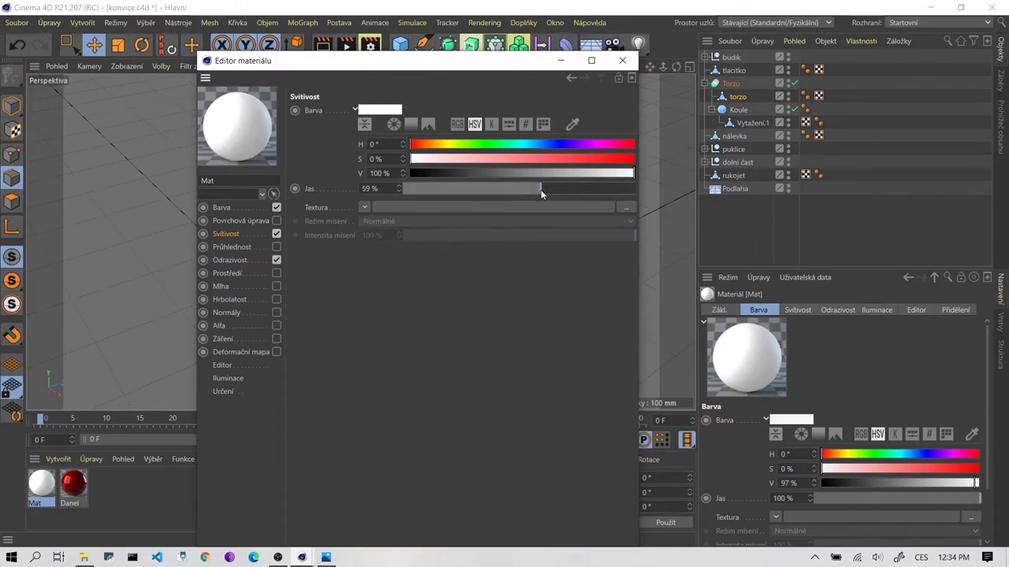
left_click(623, 61)
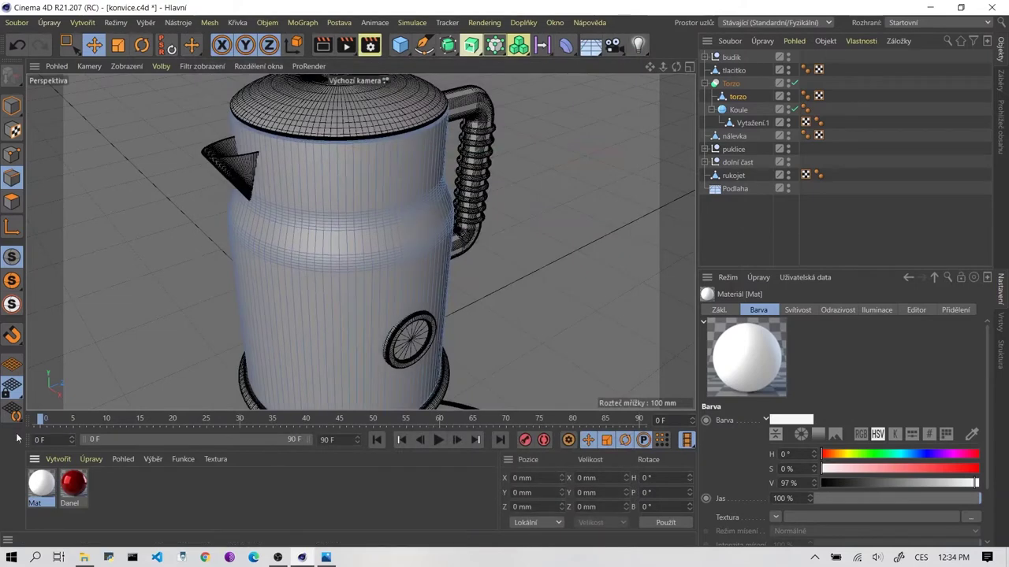
Select and inspect the Danel material in the Material Manager
left_click(120, 493)
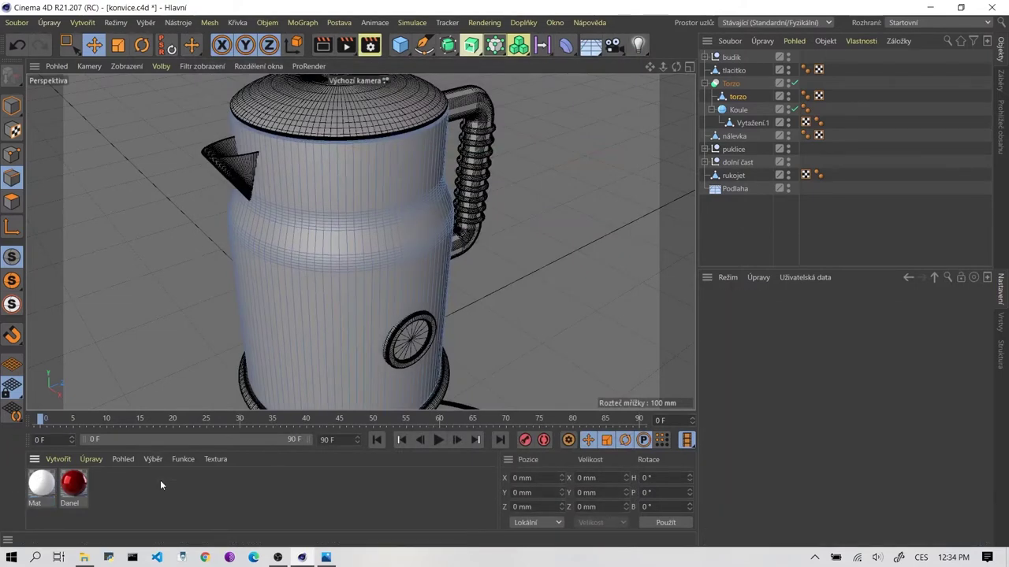
left_click(83, 489)
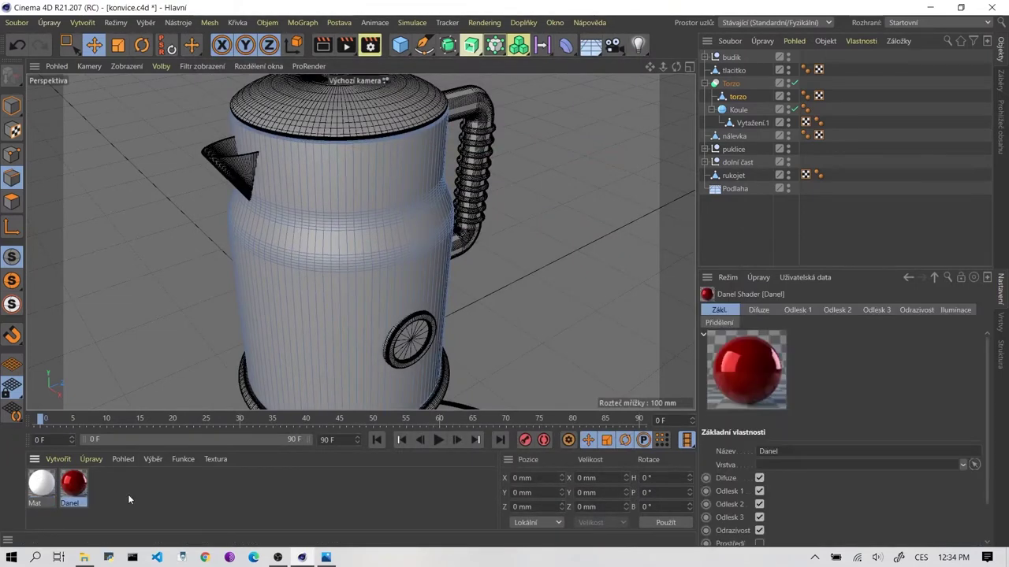
left_click(130, 494)
scroll(303, 296, "down", 2)
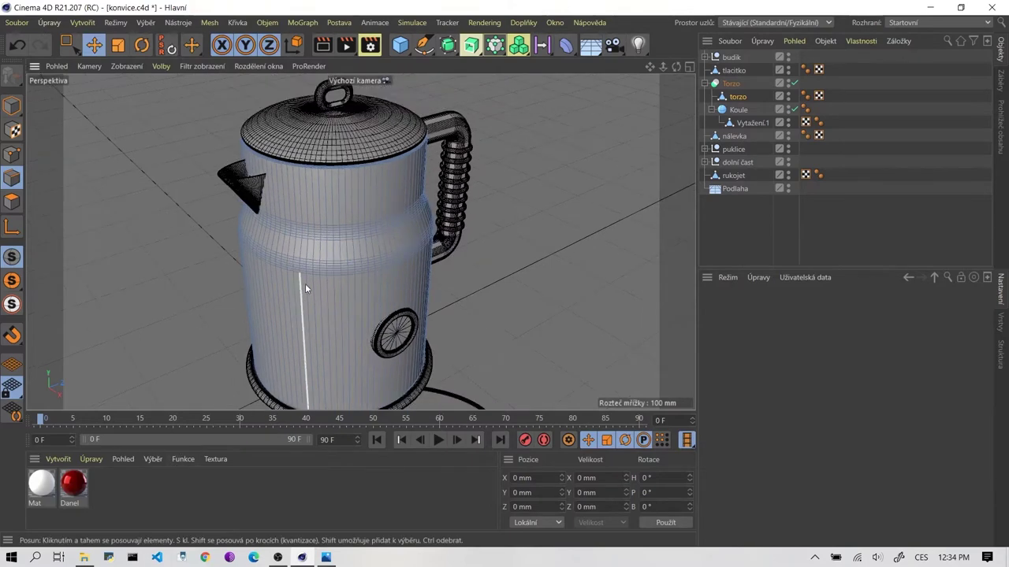
scroll(307, 284, "up", 2)
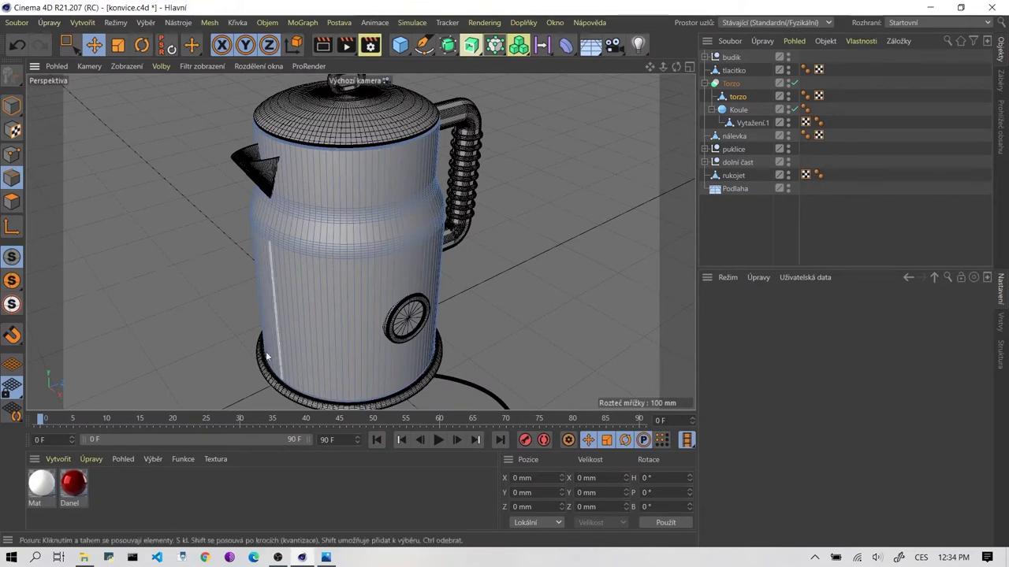
left_click(74, 489)
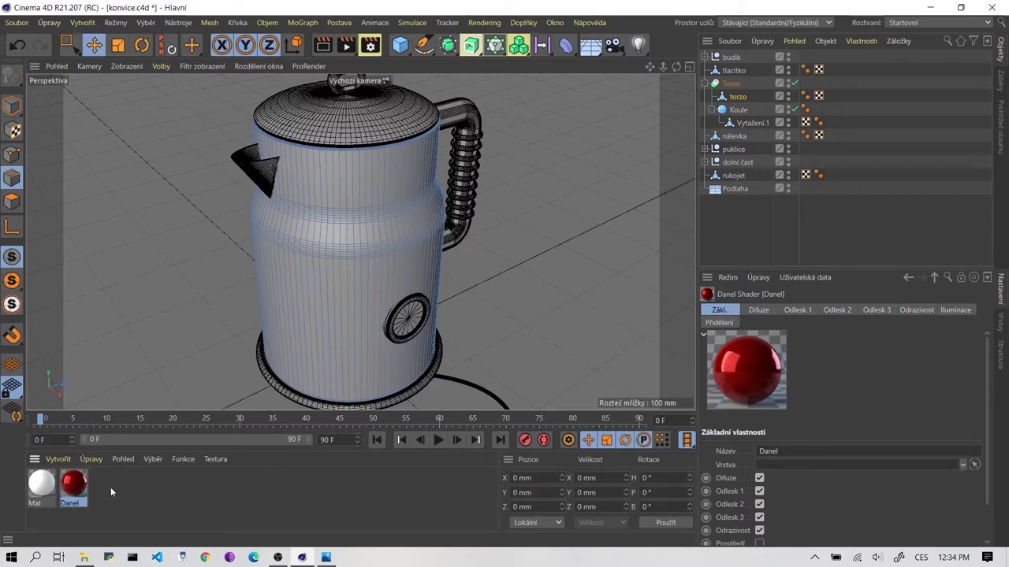
left_click(110, 487)
left_click(59, 460)
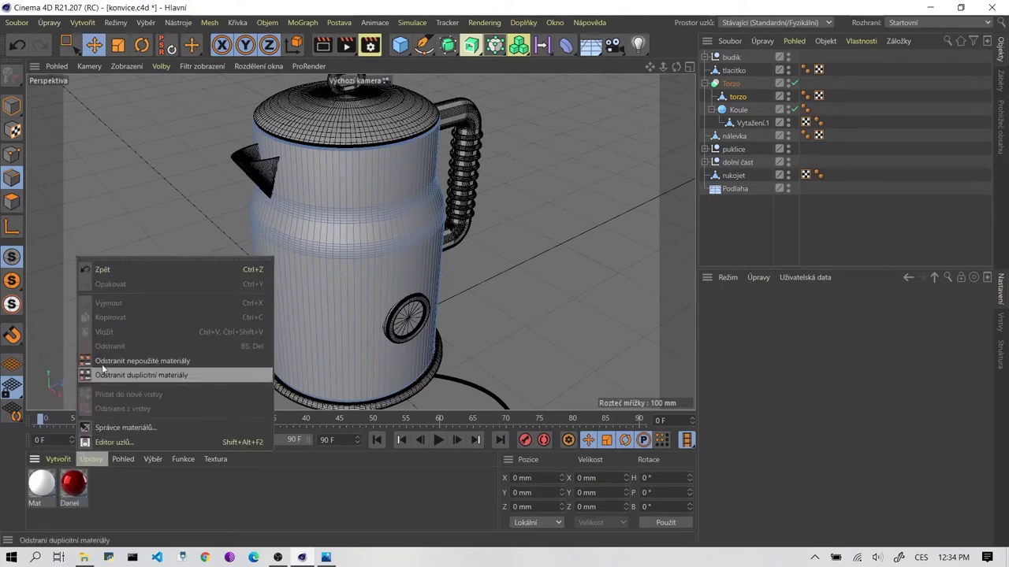
mouse_move(73, 342)
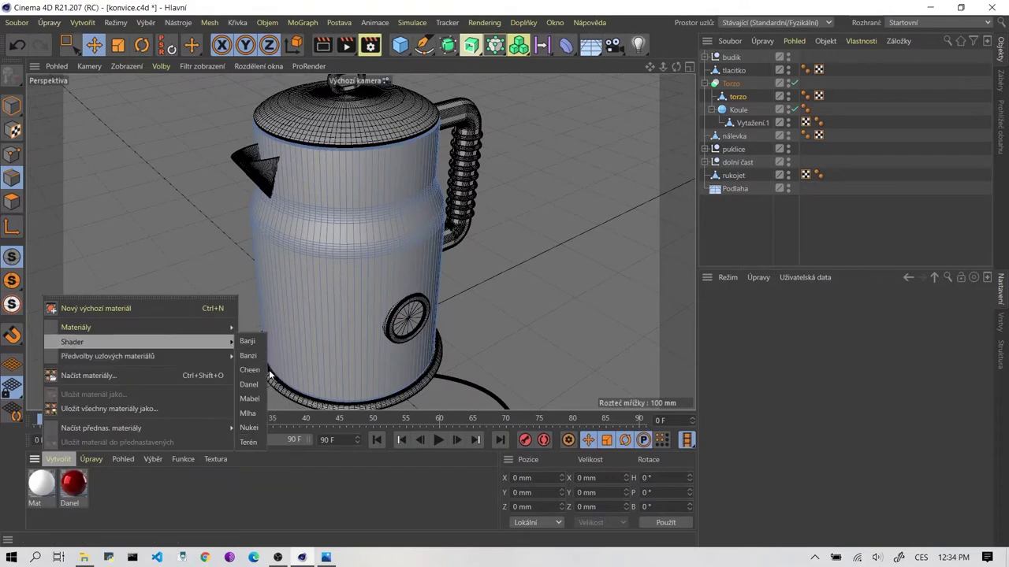
Create a new Danel shader material, Danel.1, and open it to review its highlight settings
left_click(261, 383)
double_click(47, 487)
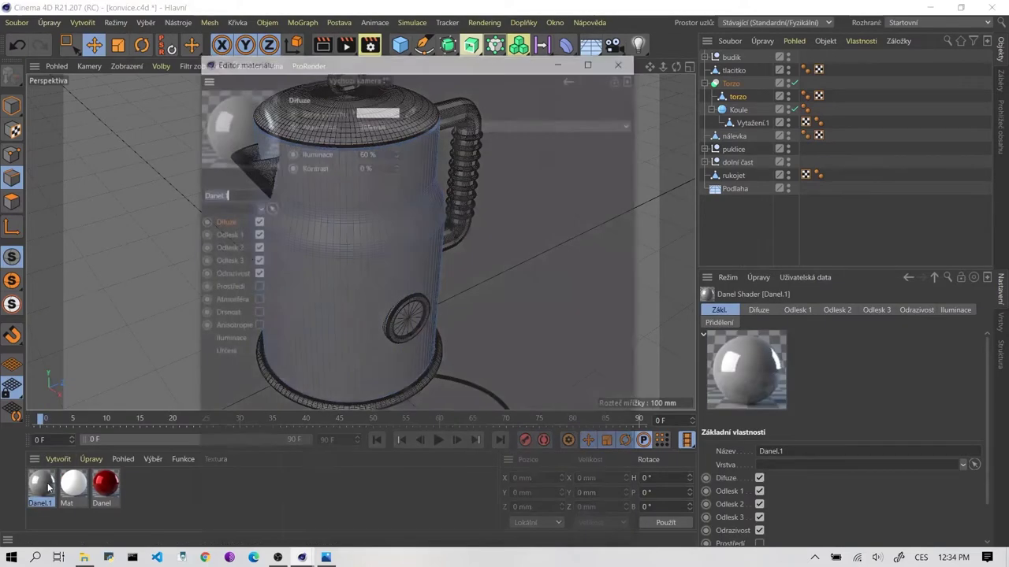
left_click(227, 233)
left_click(227, 246)
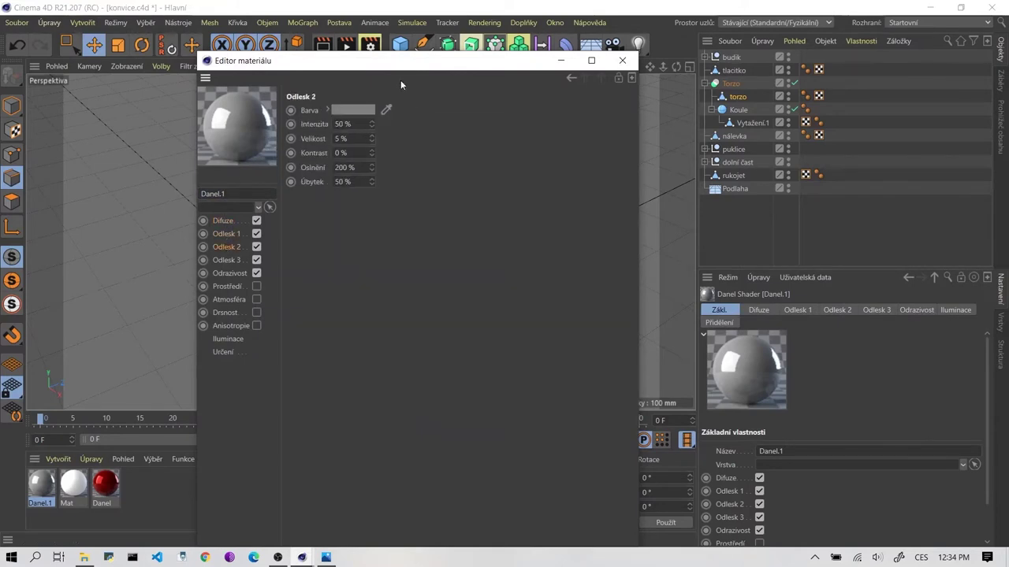
left_click(224, 234)
left_click(233, 247)
Lighten the Odlesk 2 highlight colour to 63% grey and Odlesk 3 to 44% grey
left_click(365, 109)
left_click(409, 136)
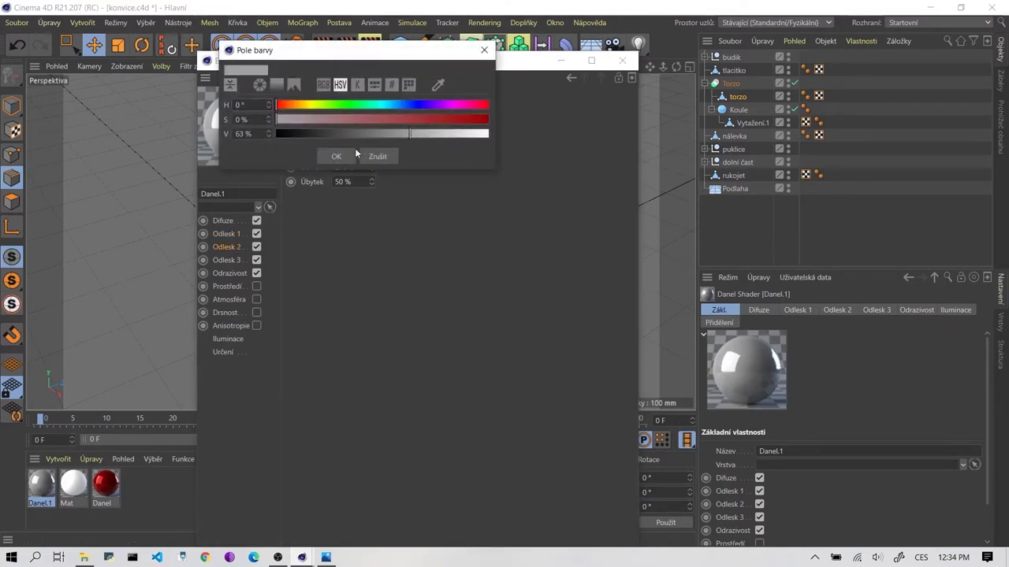
left_click(336, 156)
left_click(237, 260)
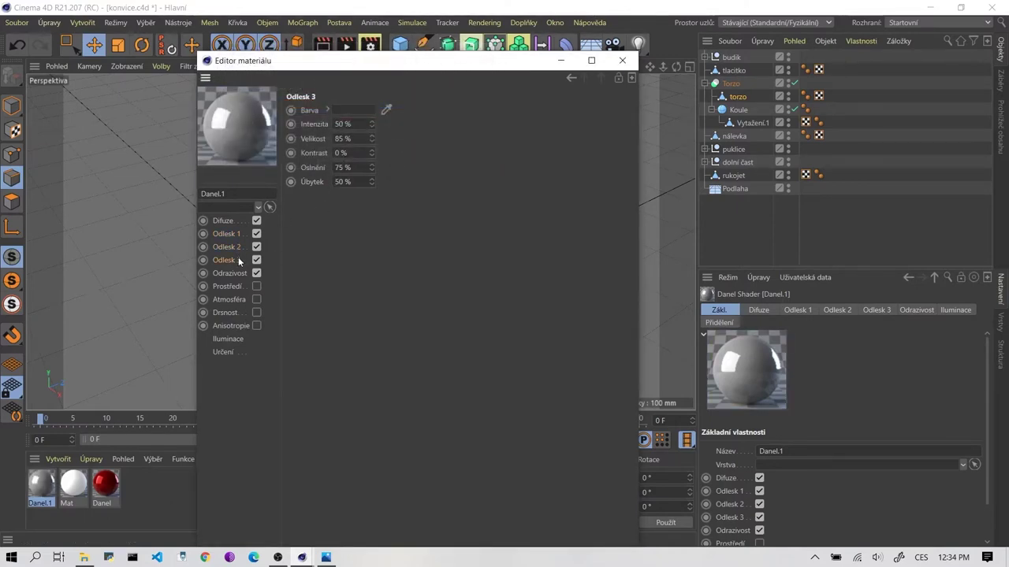
left_click(367, 110)
left_click(379, 135)
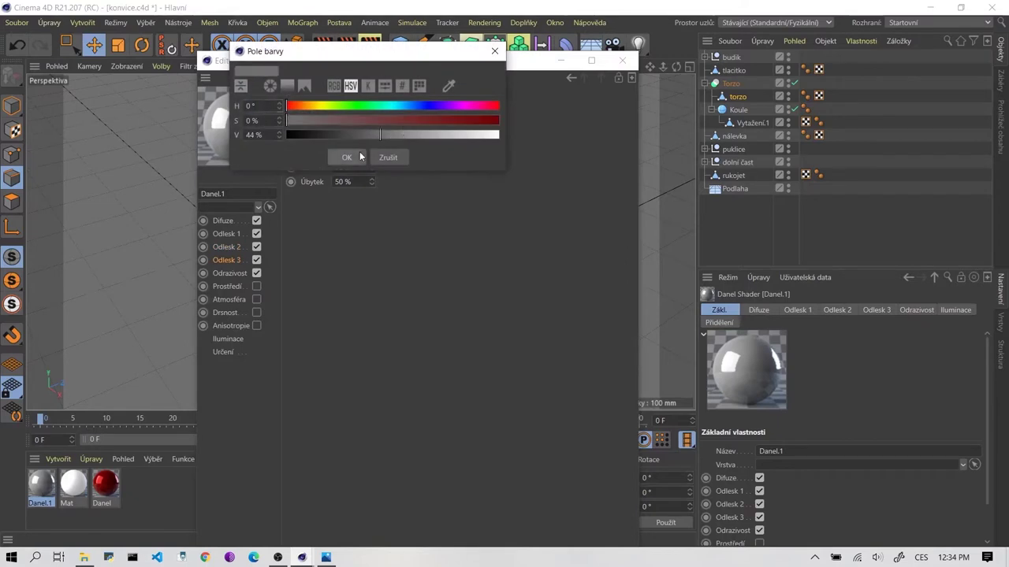
left_click(345, 156)
Check the reflection and diffuse settings, close the Material Editor and deselect Danel.1
left_click(226, 273)
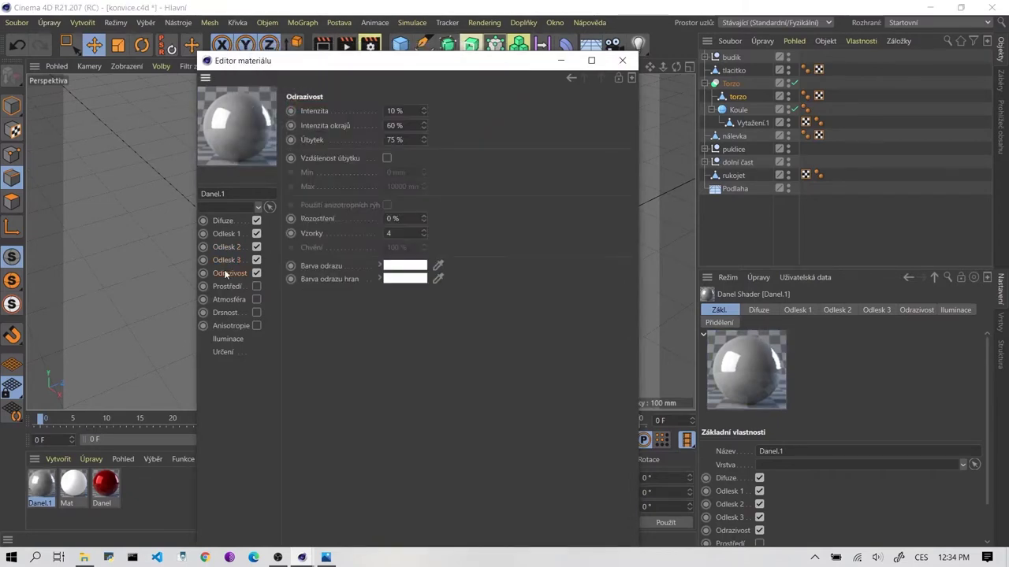
left_click(223, 220)
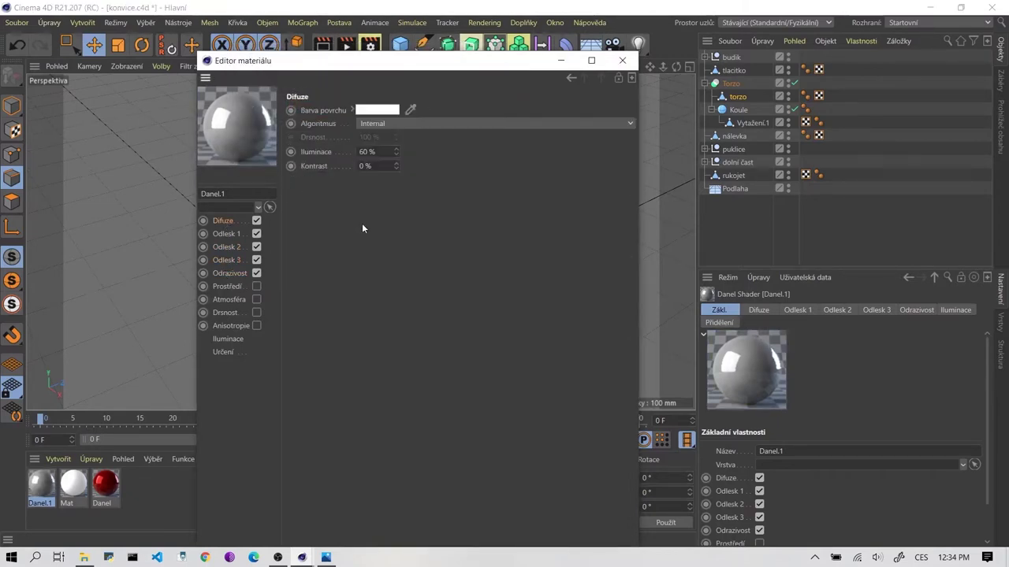
left_click(621, 61)
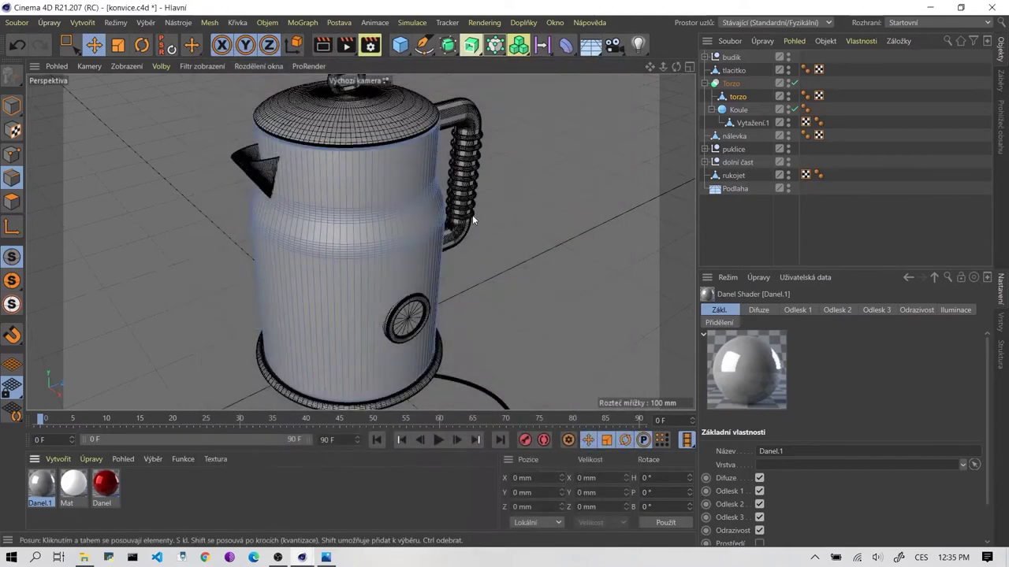
left_click(130, 483)
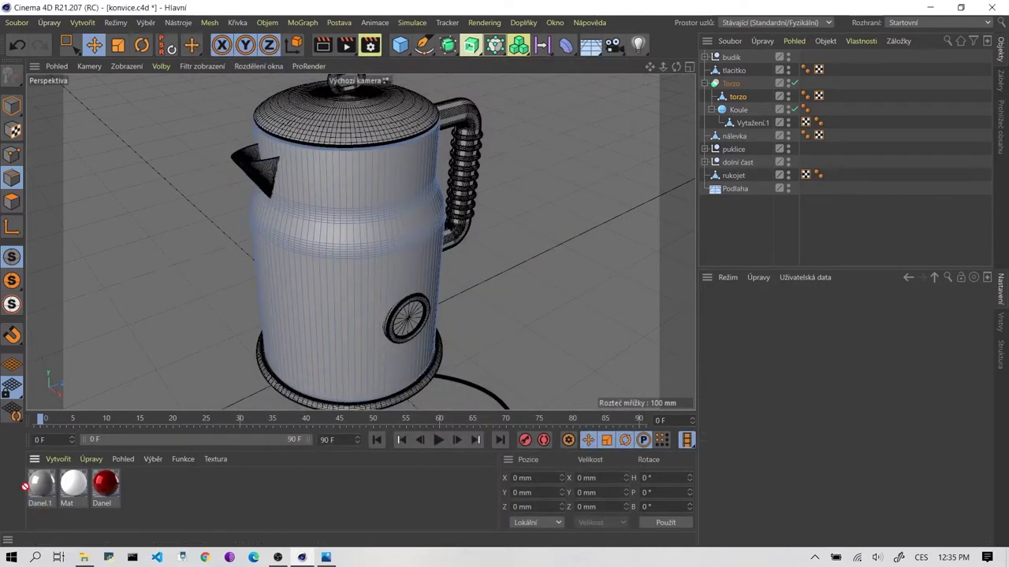
Move Danel to the front of the material list, check the reference photo, and create Mat.1
left_click_drag(105, 485, 32, 493)
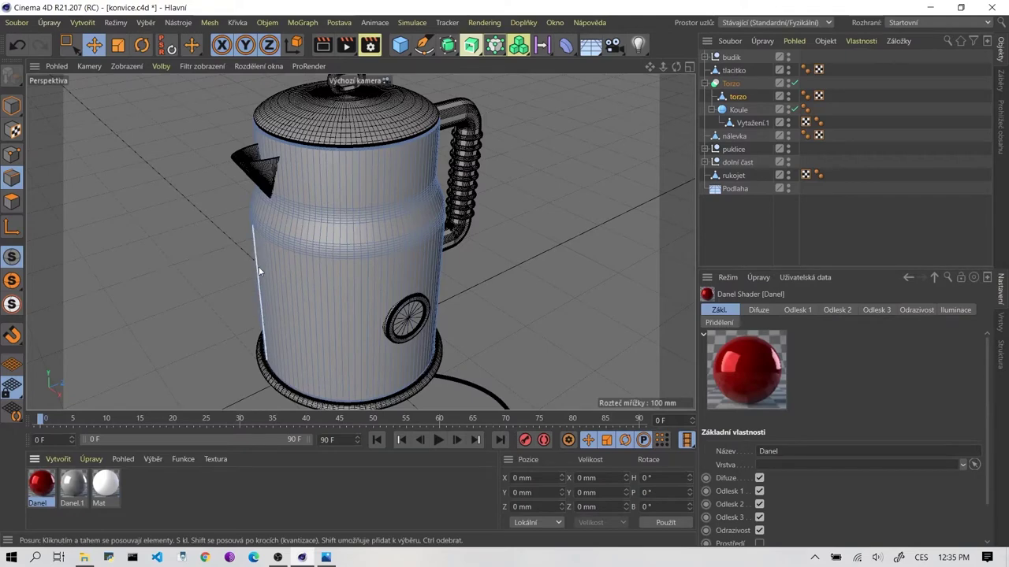
left_click(328, 557)
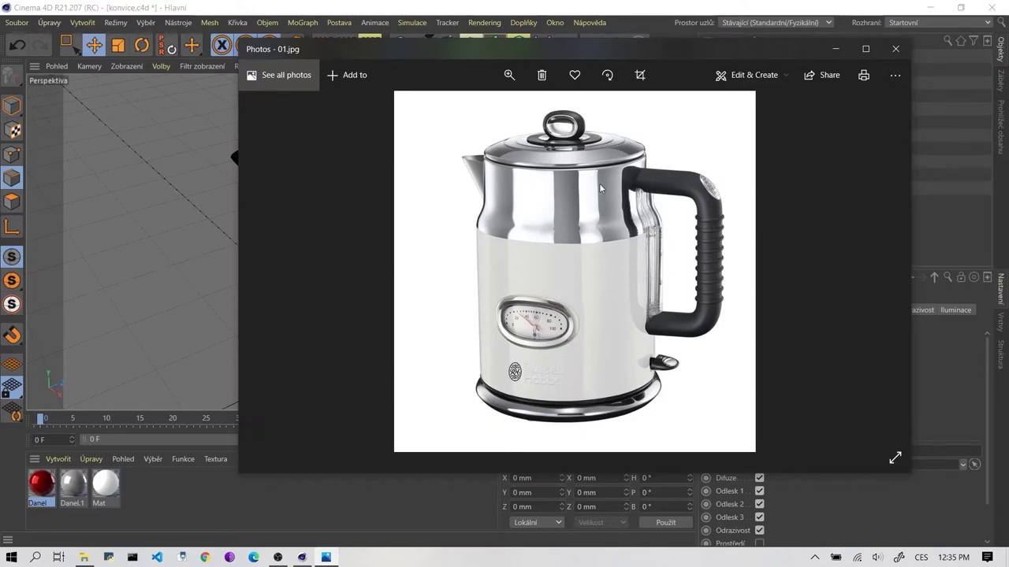
left_click(170, 488)
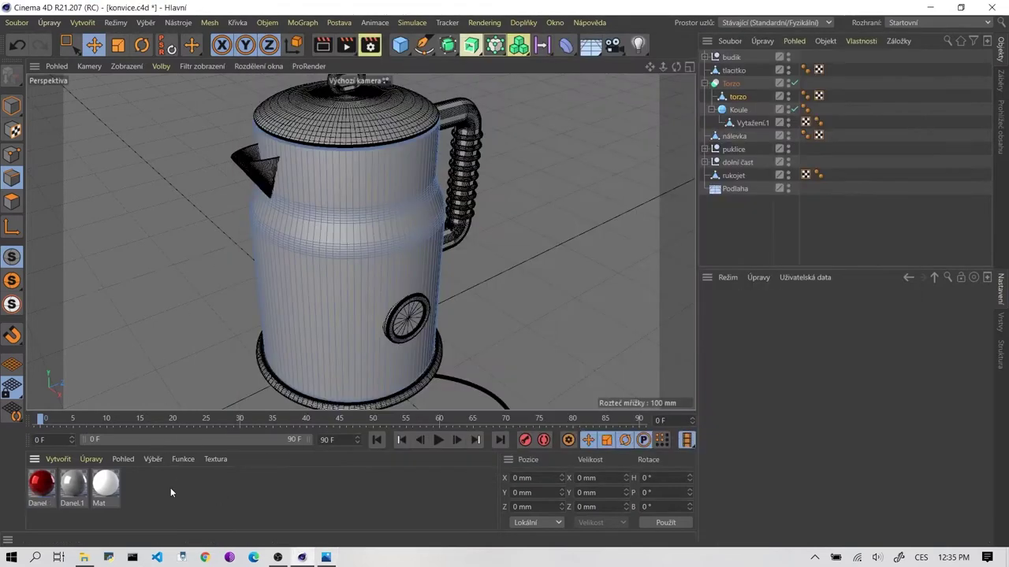
double_click(171, 488)
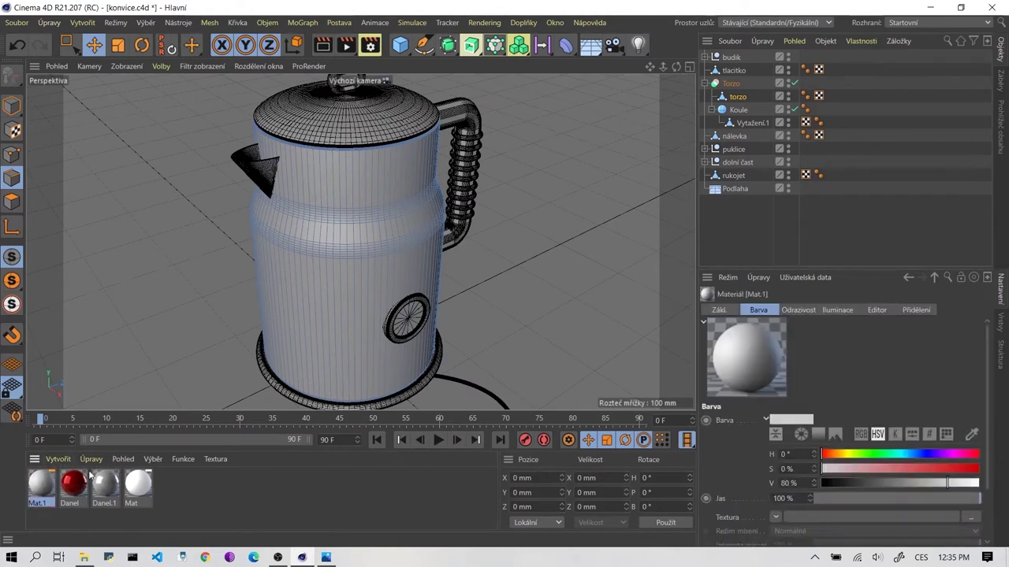
Set Mat.1's specular strength to 5% and darken its colour to about 8% brightness
left_click(58, 459)
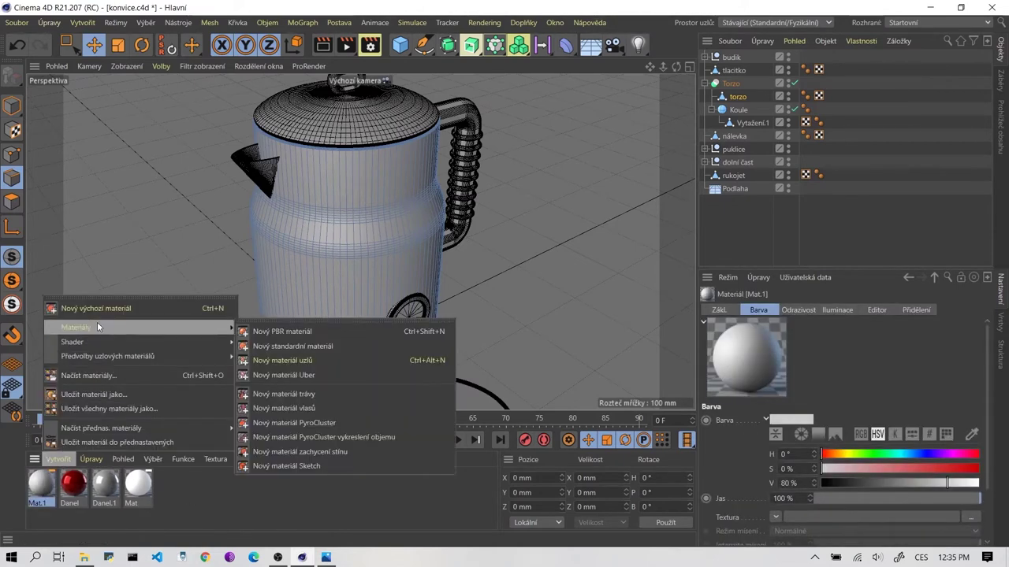
mouse_move(76, 327)
key("Escape")
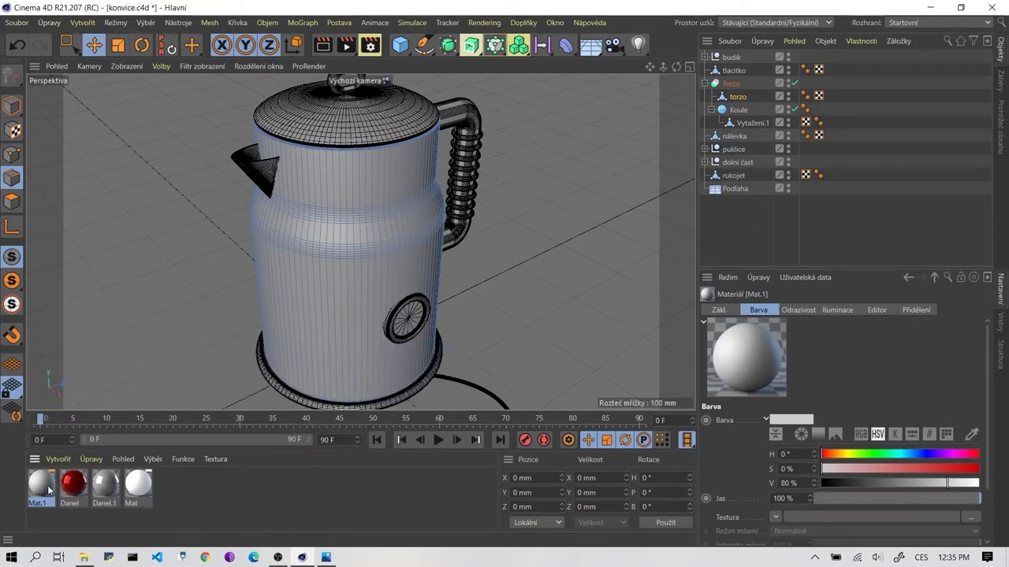
double_click(42, 484)
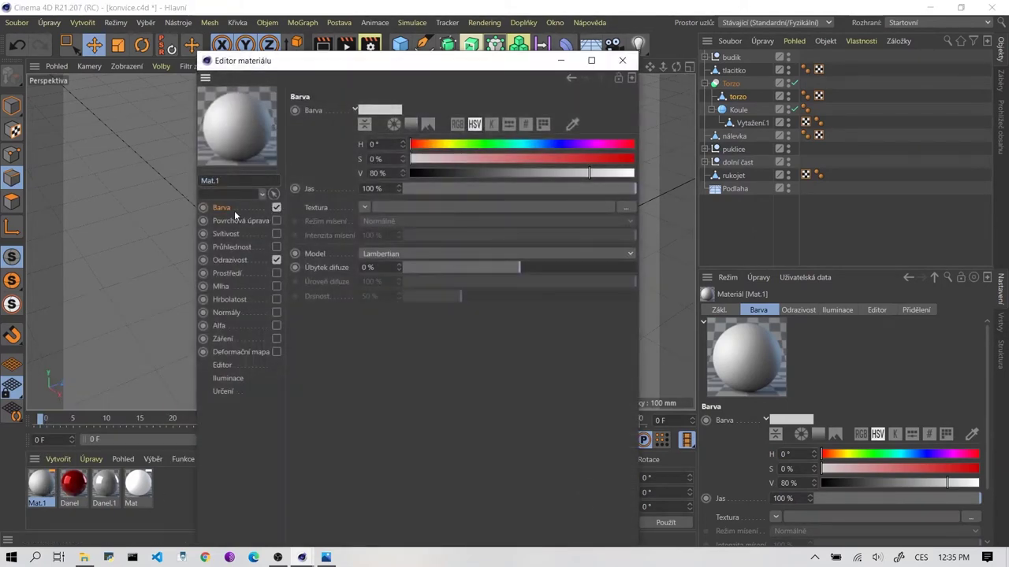
left_click(235, 258)
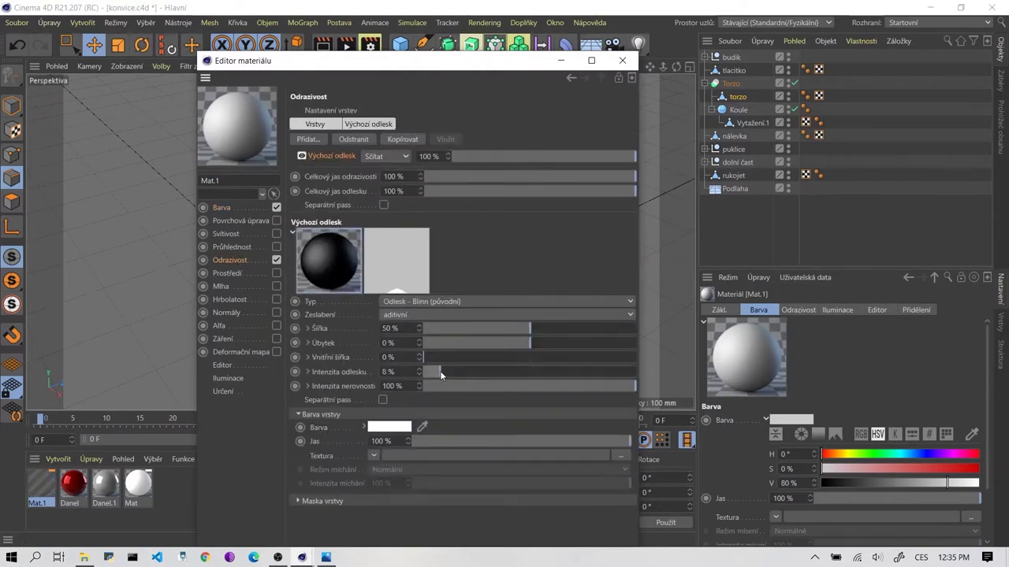
left_click_drag(443, 370, 433, 371)
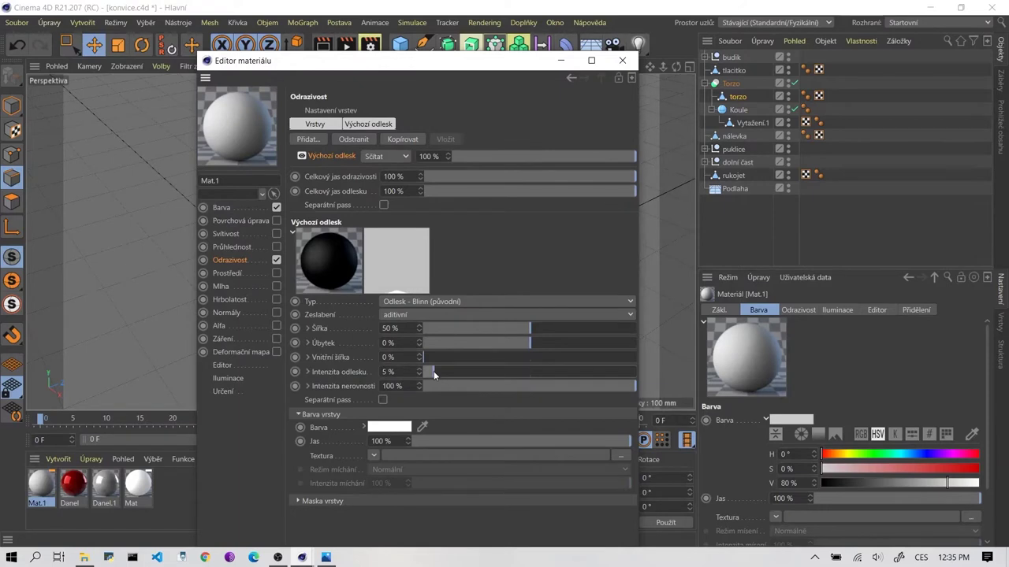
left_click(224, 207)
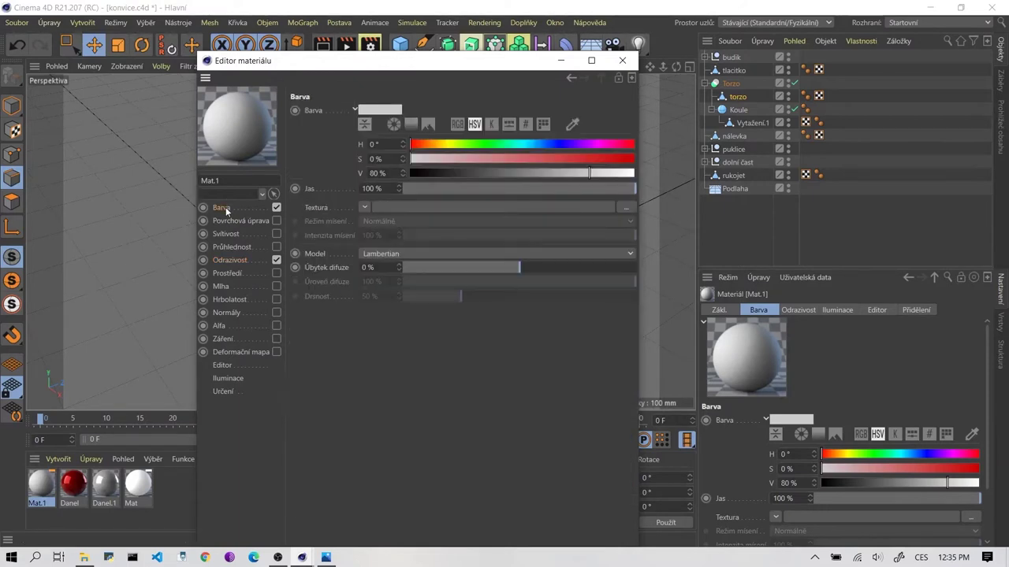
left_click_drag(594, 175, 428, 178)
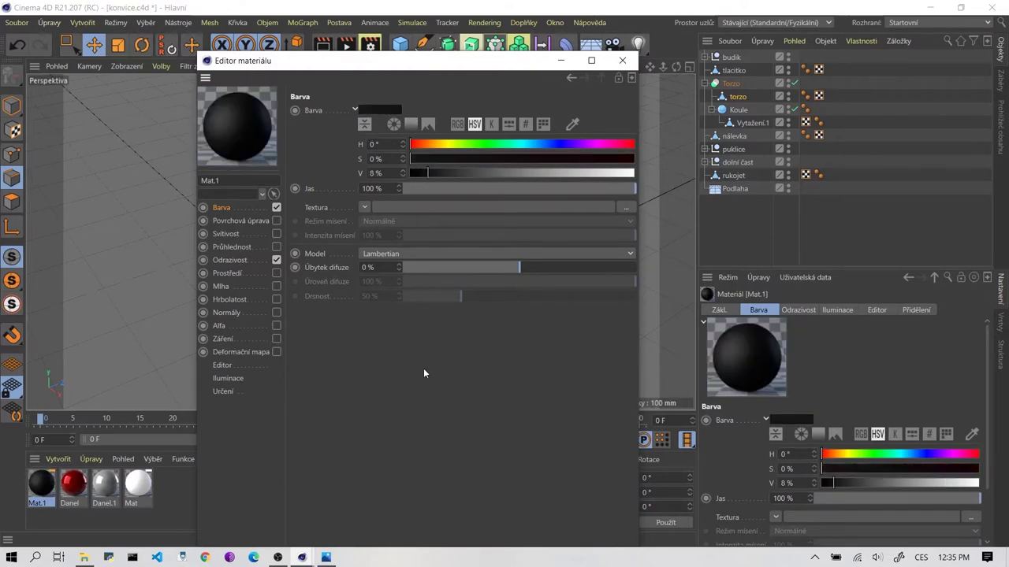
left_click(623, 63)
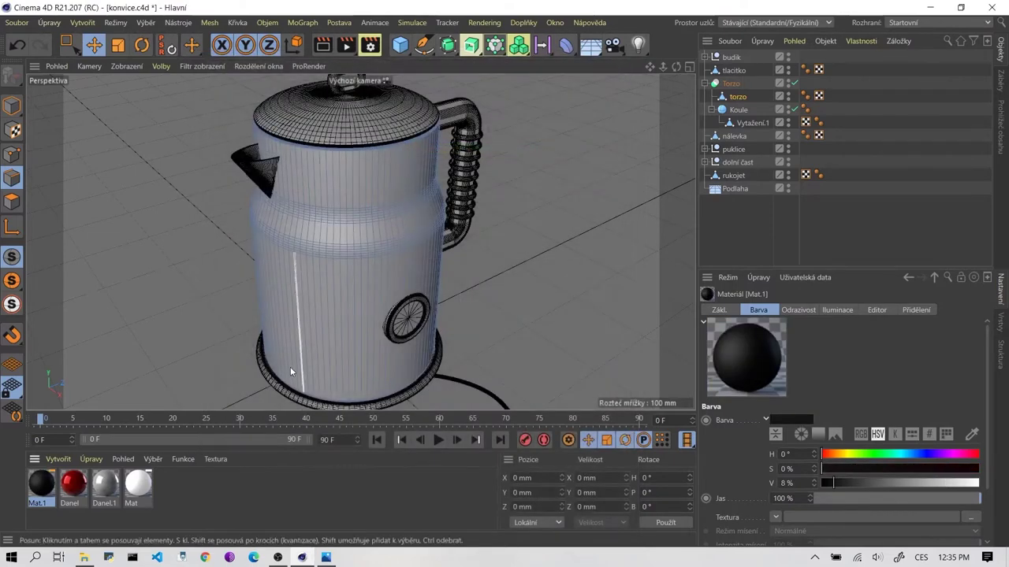
left_click(235, 505)
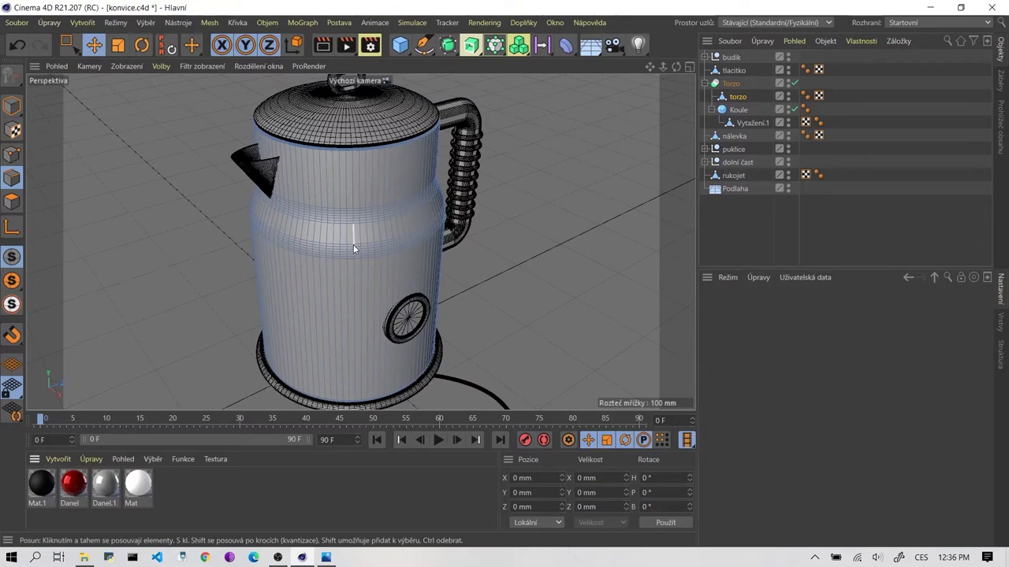
mouse_move(336, 276)
left_mouse_down("alt")
mouse_move(311, 279)
mouse_move(321, 276)
left_mouse_up("alt")
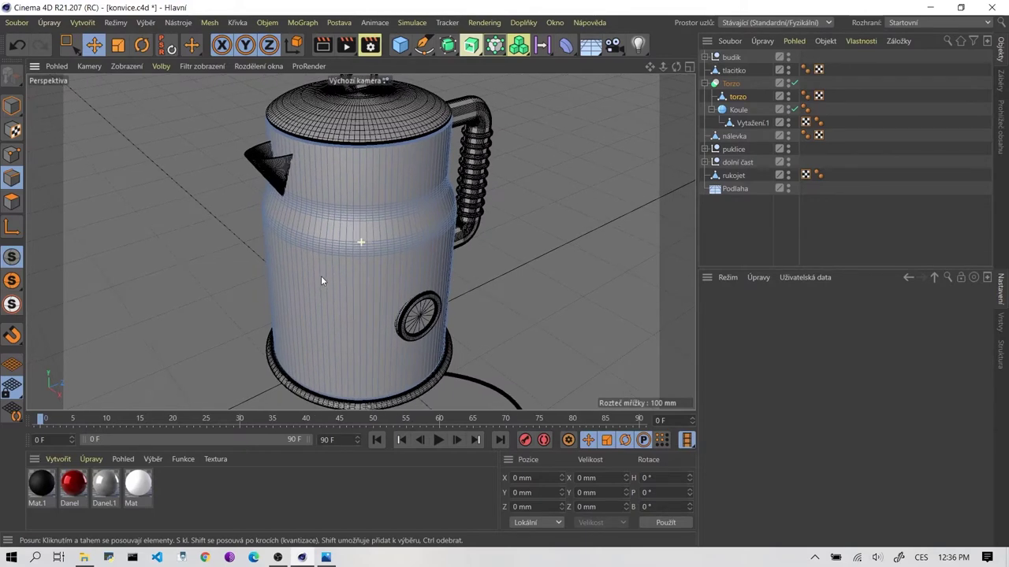
left_click(325, 557)
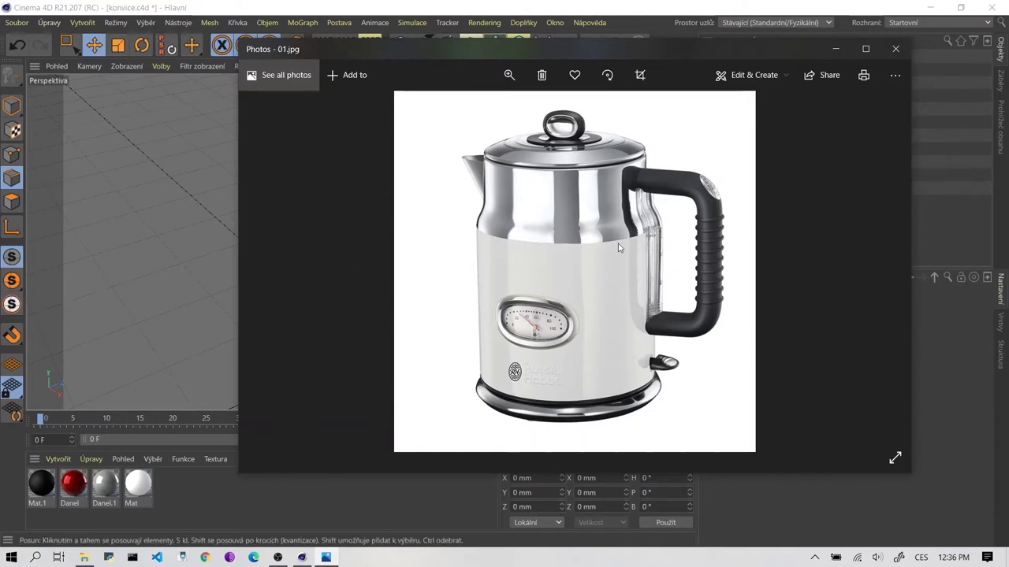
left_click(225, 243)
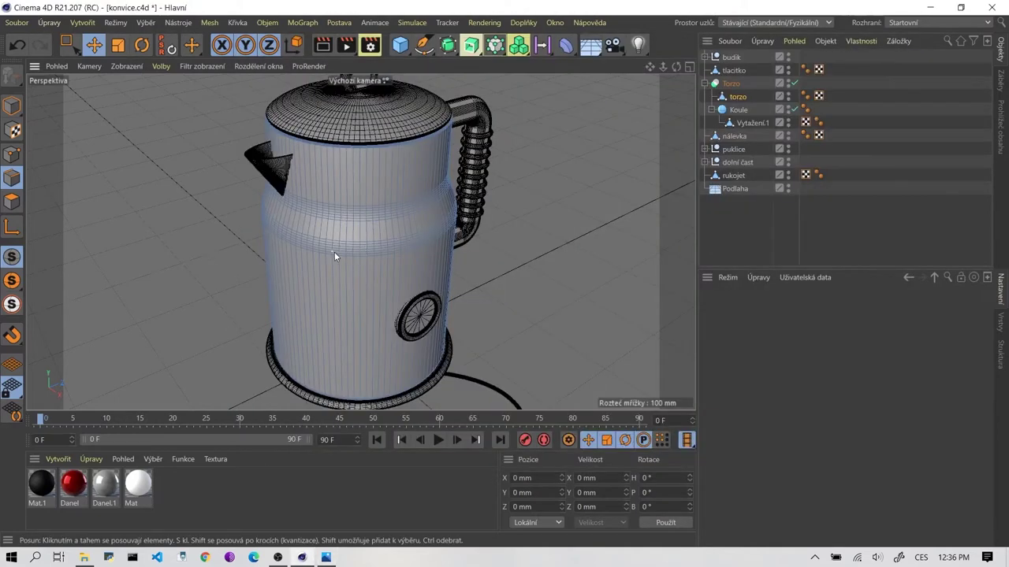
scroll(340, 400, "up", 3)
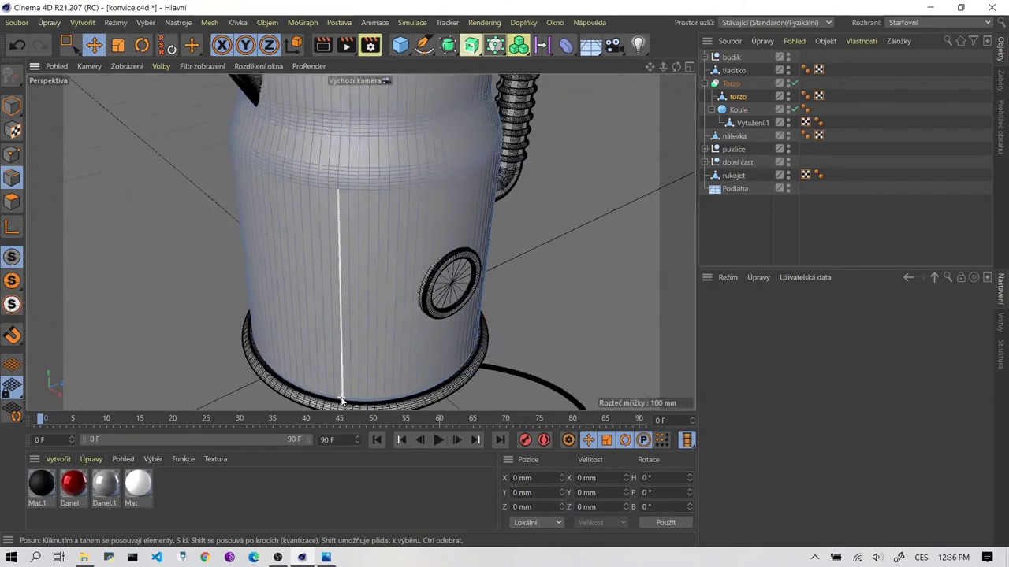
scroll(340, 400, "up", 2)
scroll(345, 382, "up", 2)
scroll(352, 367, "up", 2)
scroll(349, 387, "up", 3)
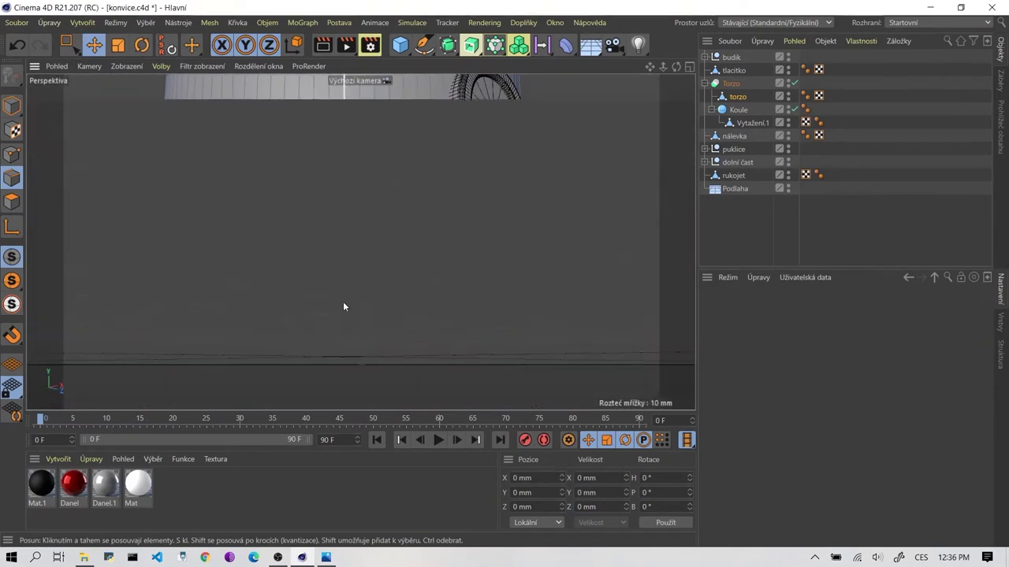
scroll(344, 306, "down", 3)
scroll(356, 311, "down", 1)
scroll(308, 236, "up", 1)
scroll(284, 234, "up", 1)
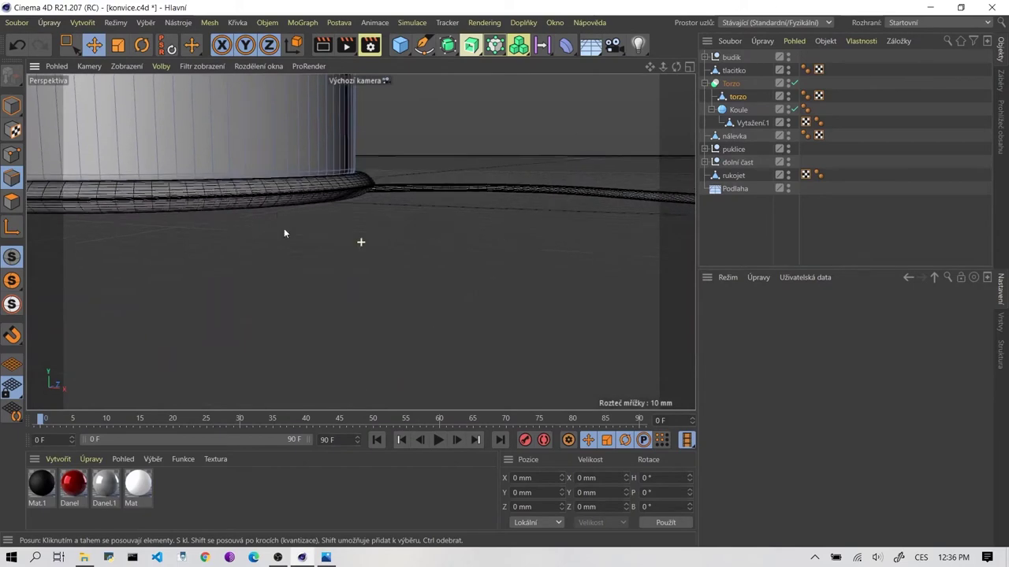
scroll(387, 315, "up", 2)
scroll(379, 308, "up", 2)
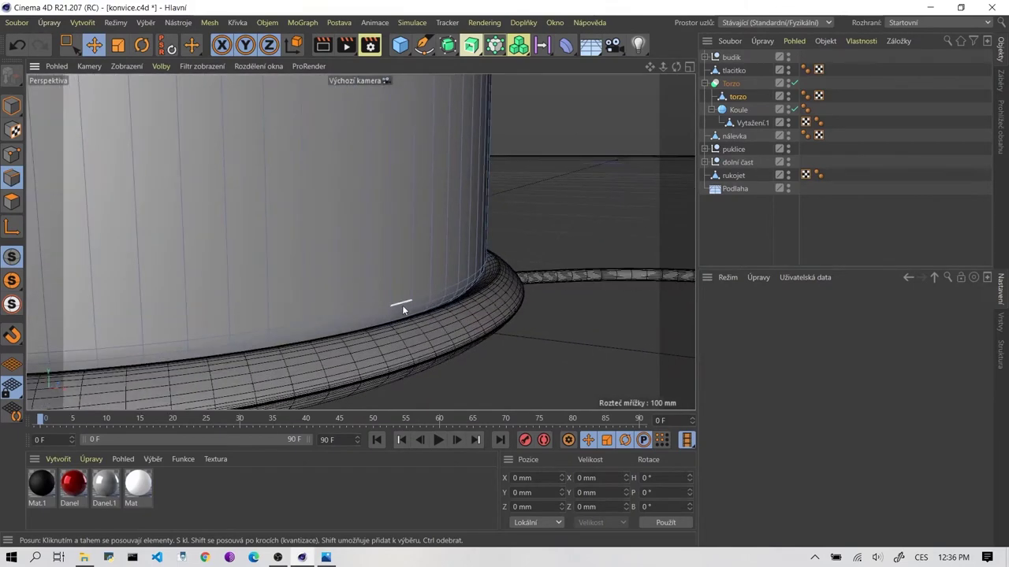
left_click(325, 557)
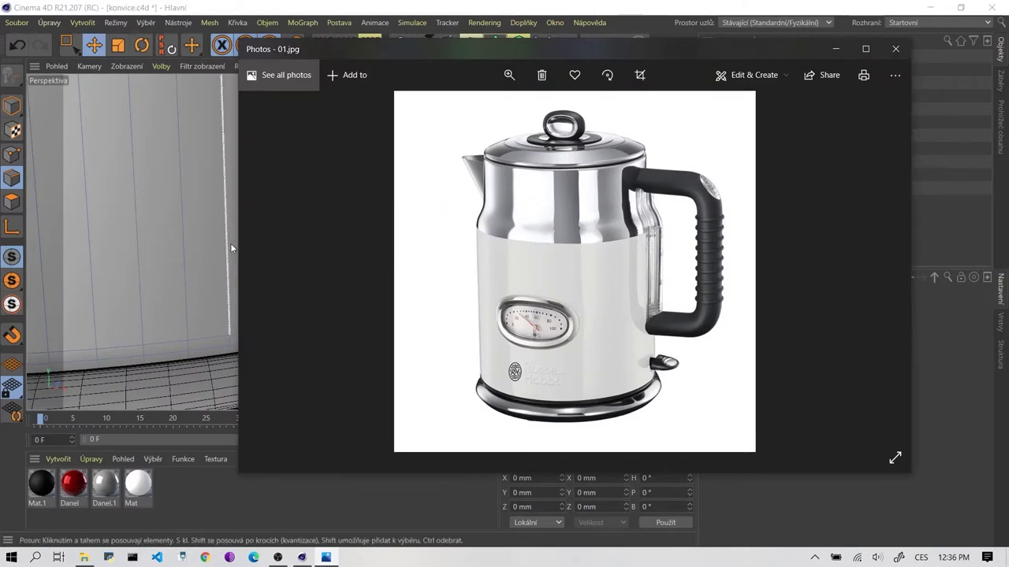
scroll(211, 254, "down", 1)
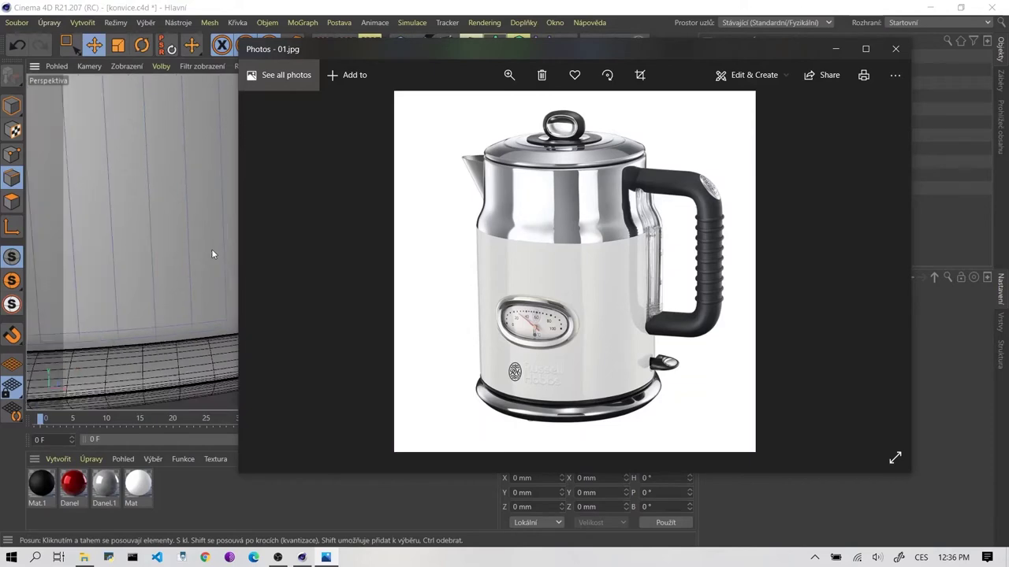
left_click(826, 47)
scroll(607, 179, "down", 3)
scroll(438, 265, "up", 1)
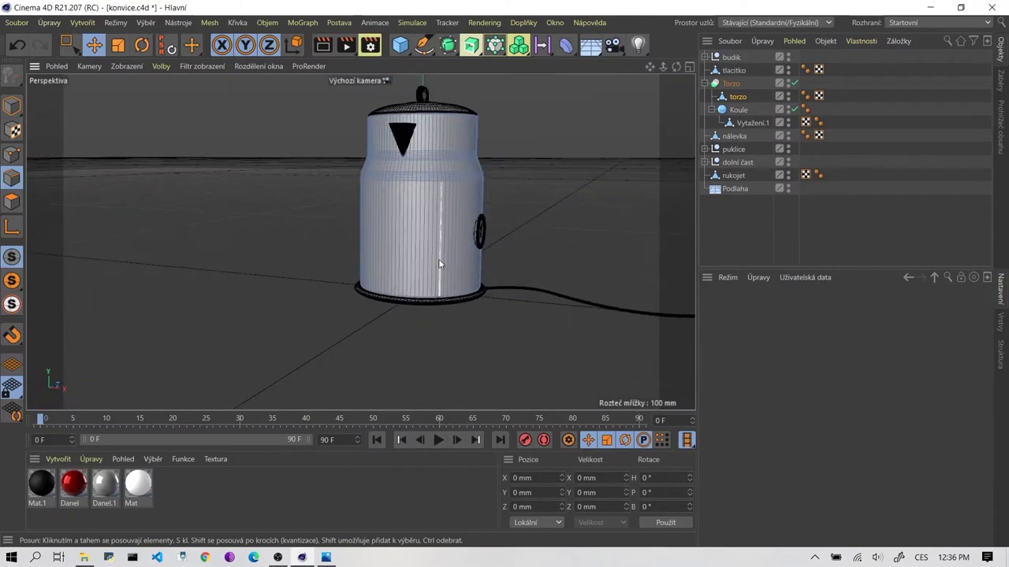
mouse_move(438, 258)
left_mouse_down("alt")
mouse_move(614, 204)
mouse_move(306, 228)
mouse_move(443, 220)
mouse_move(337, 246)
mouse_move(356, 264)
mouse_move(364, 223)
mouse_move(349, 246)
left_mouse_up("alt")
Inspect edges on the kettle body, orbit around it, then select the torzo object
scroll(337, 245, "up", 3)
left_click(337, 248)
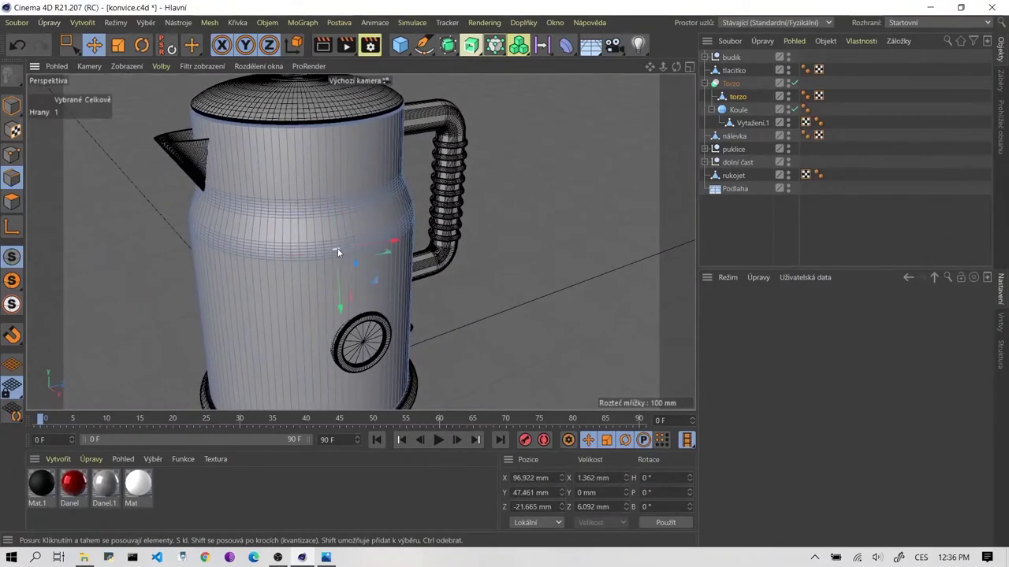
left_click(322, 264)
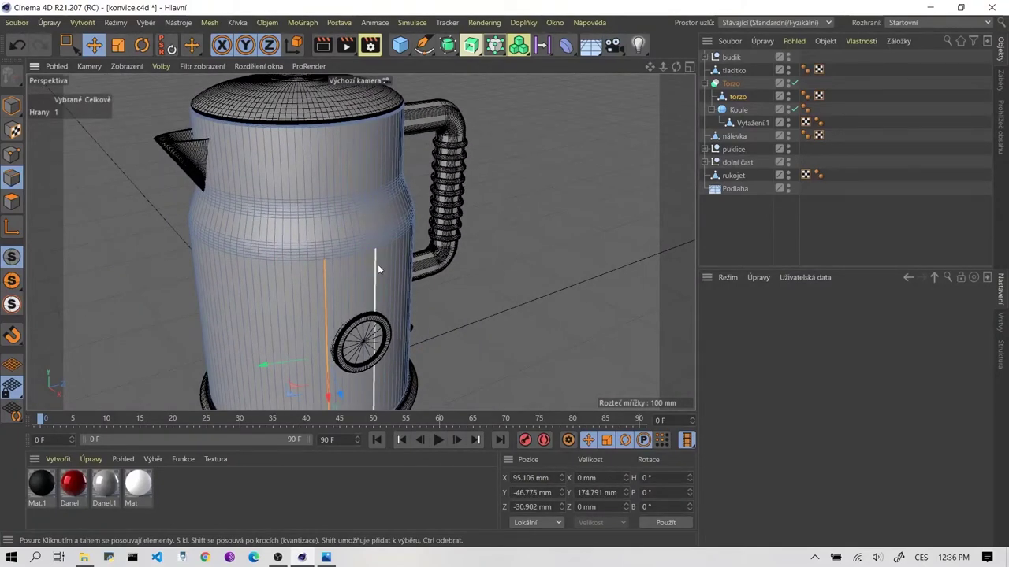
mouse_move(378, 264)
left_mouse_down("alt")
mouse_move(360, 241)
mouse_move(345, 239)
mouse_move(493, 262)
left_mouse_up("alt")
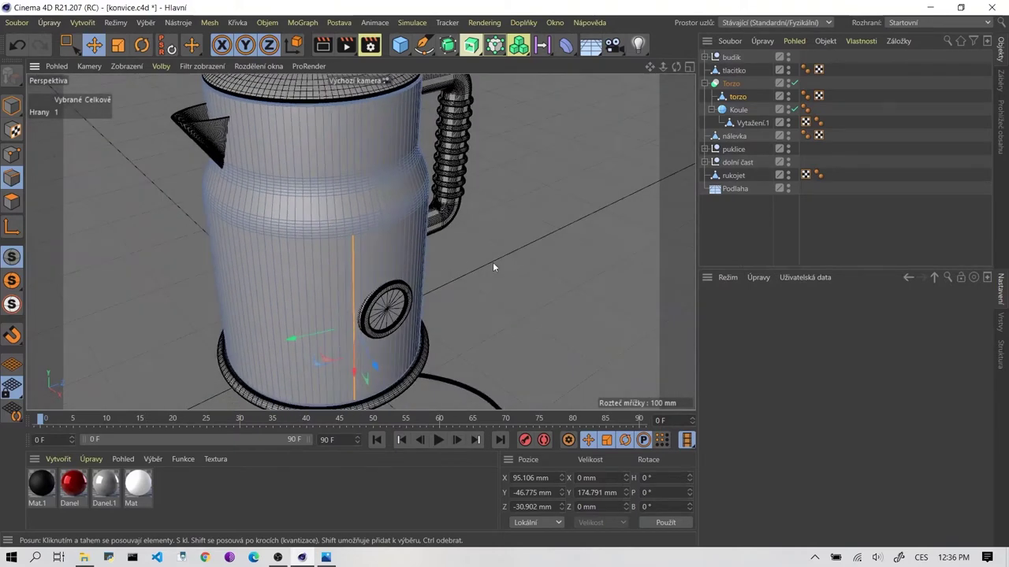
left_click(493, 262)
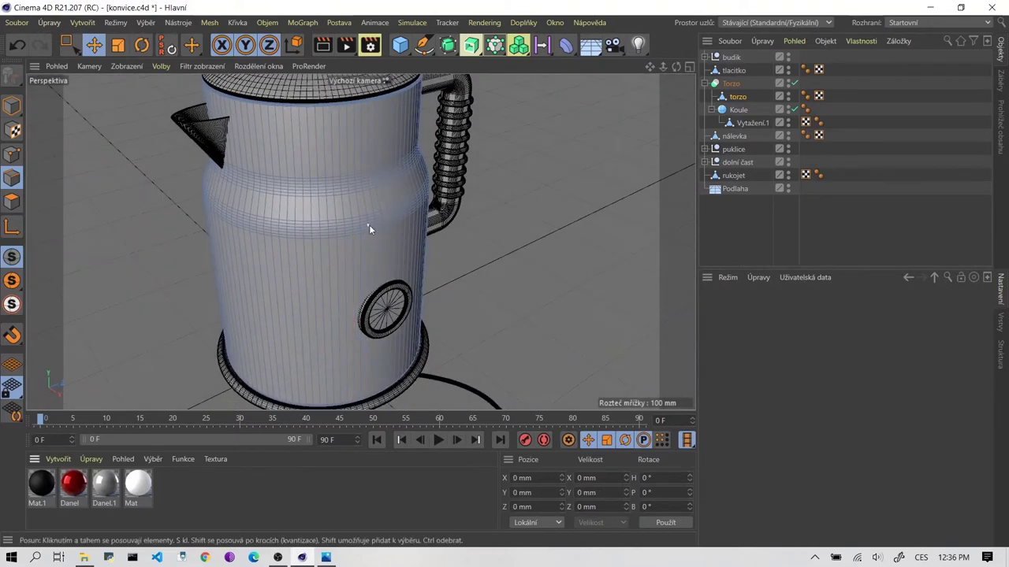
left_click(739, 96)
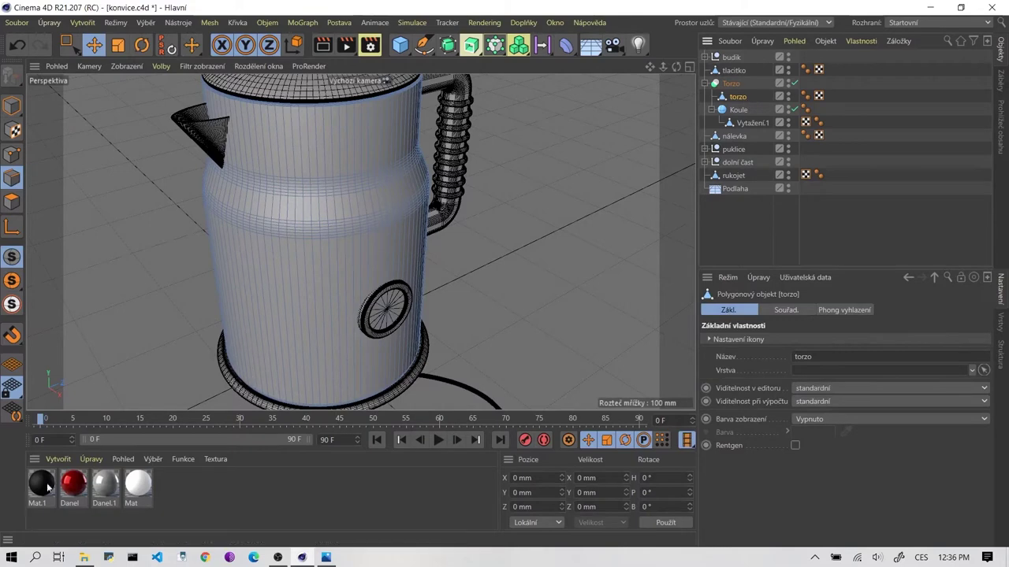
left_click_drag(73, 484, 741, 98)
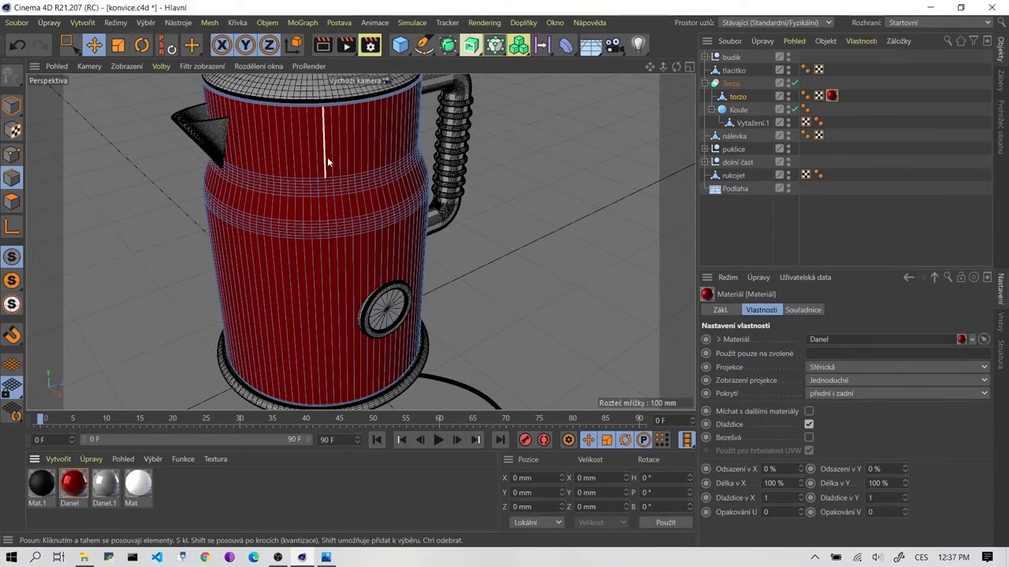
key("Delete")
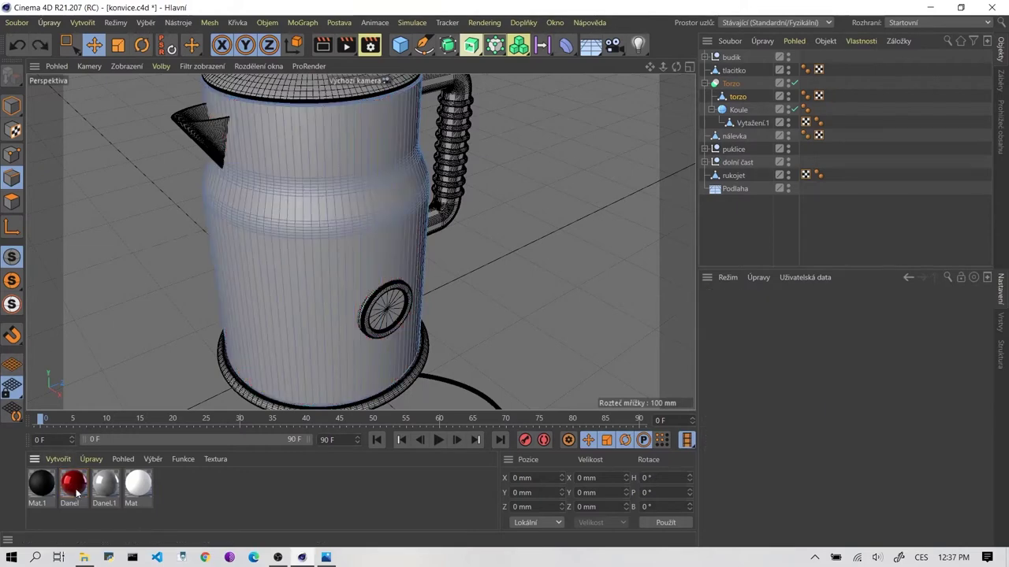
left_click_drag(77, 493, 352, 225)
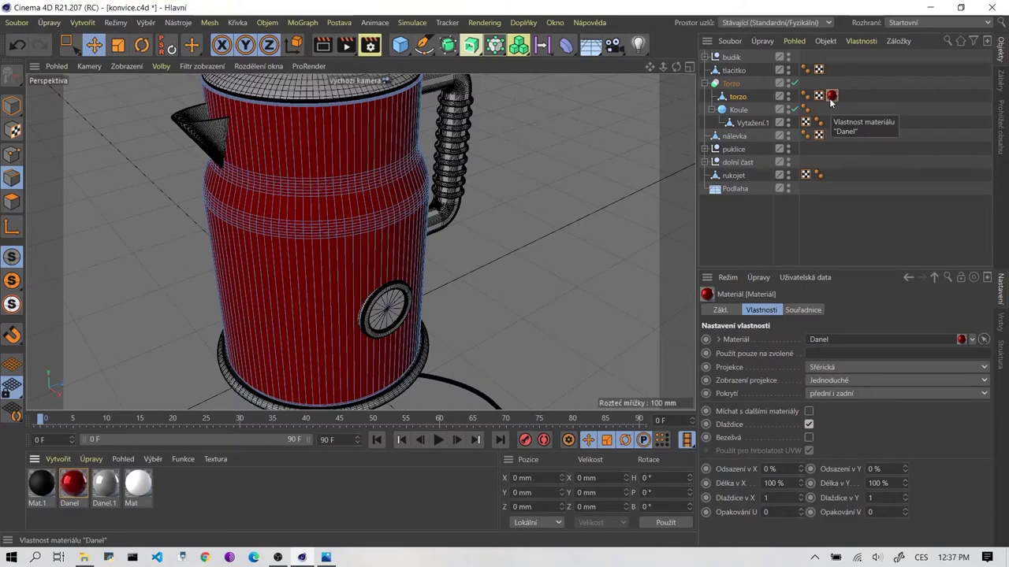
key("Delete")
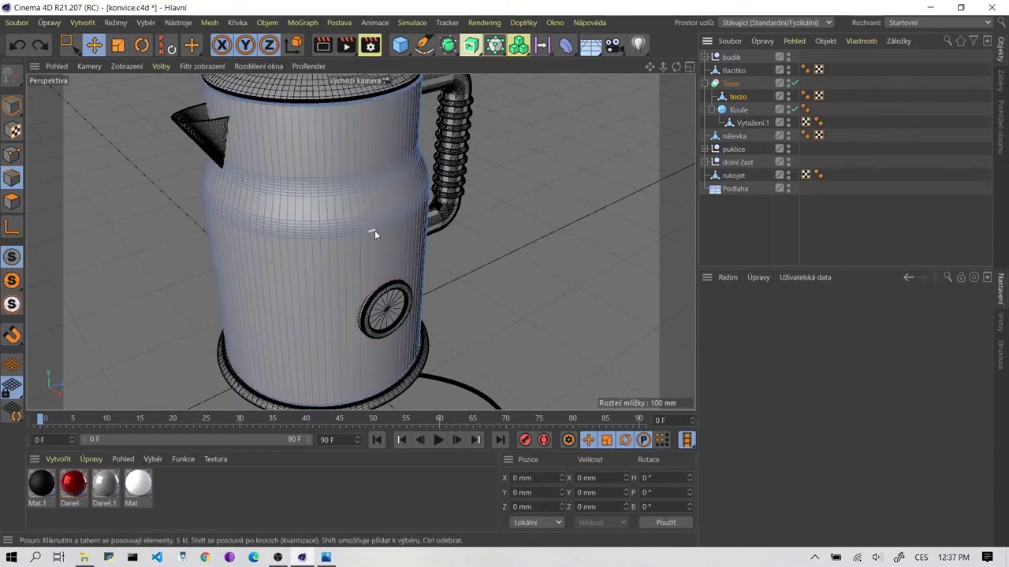
left_click(326, 557)
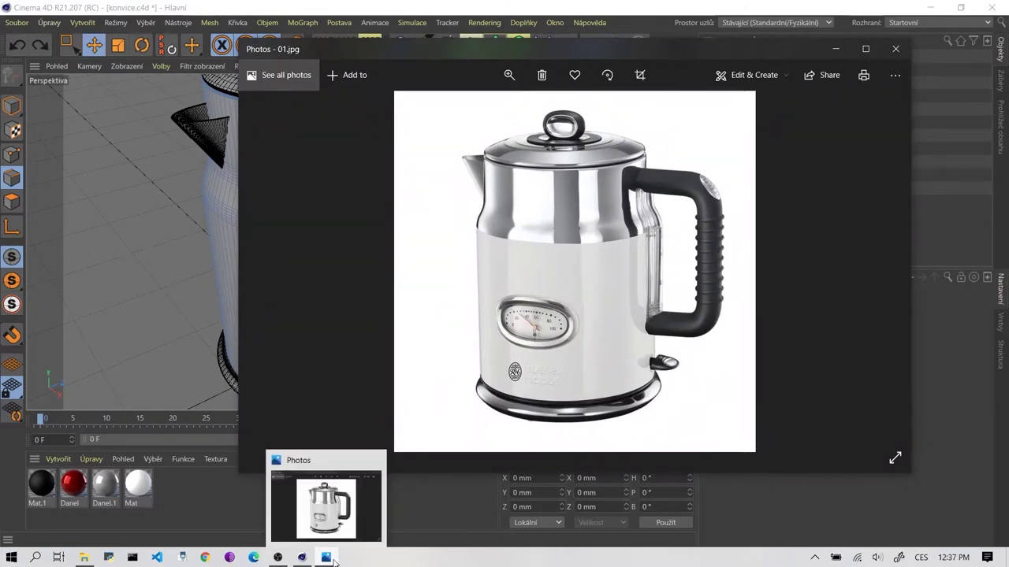
left_click(333, 559)
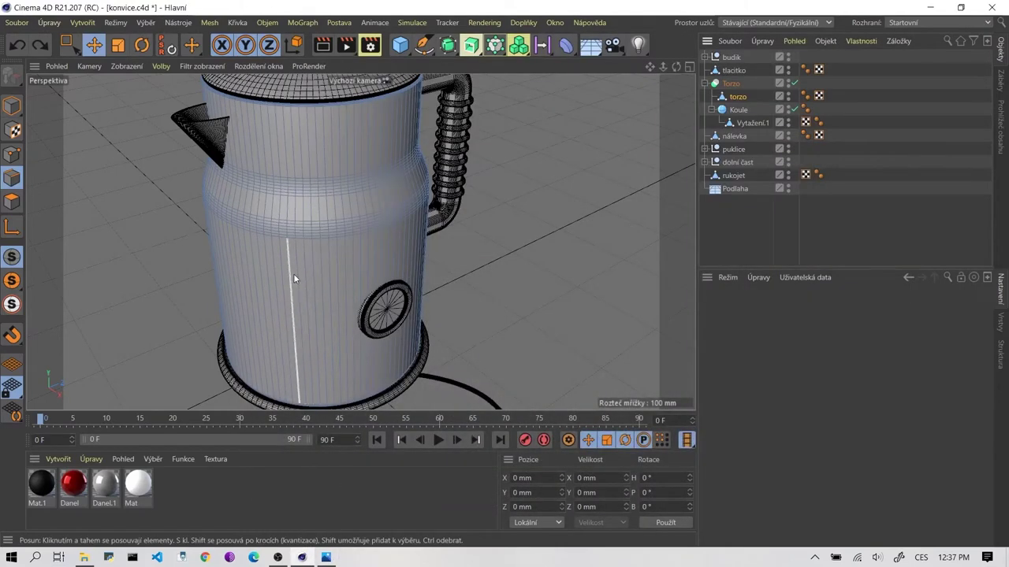
scroll(293, 276, "up", 3)
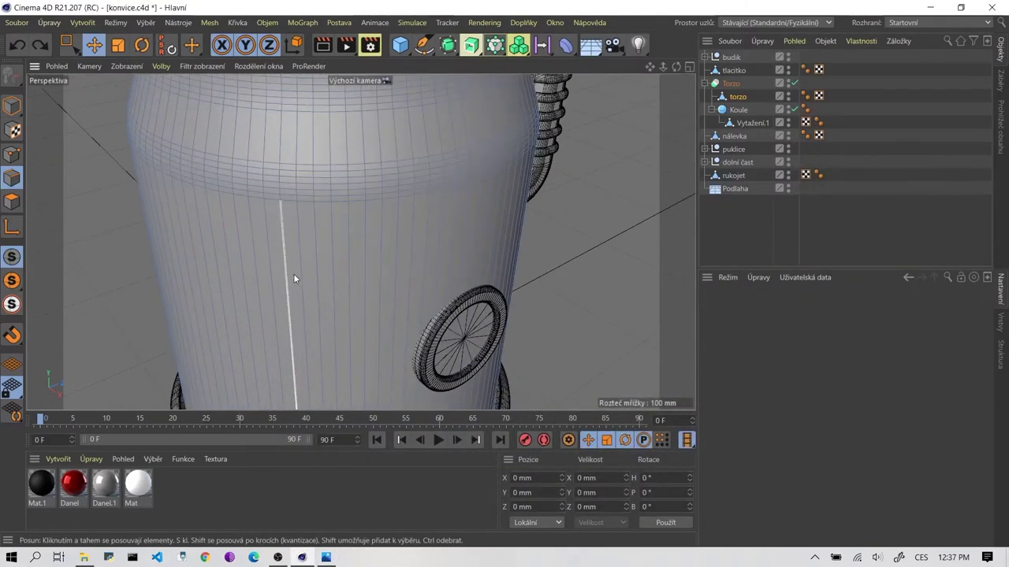
In polygon Loop Selection mode, select the polygon loops of the kettle's lower body band
left_click_drag(293, 278, 301, 246, "alt")
key("u")
key("l")
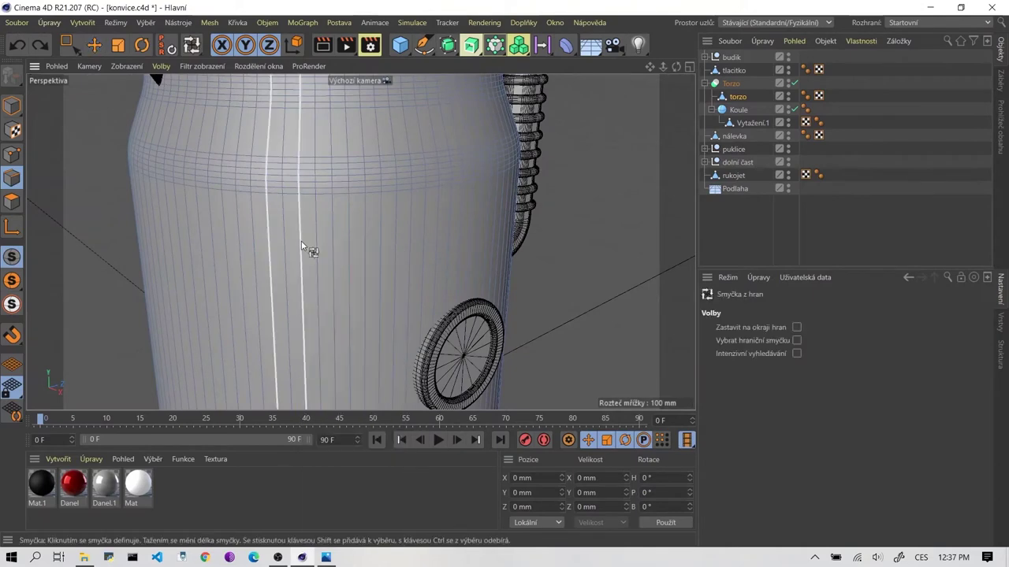
left_click(12, 201)
left_click(398, 242)
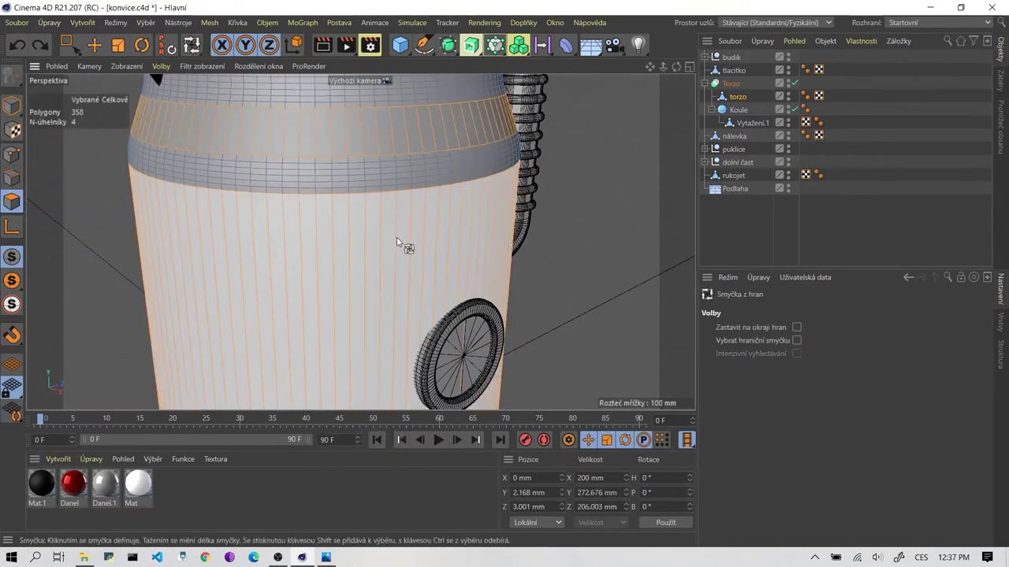
left_click(334, 192)
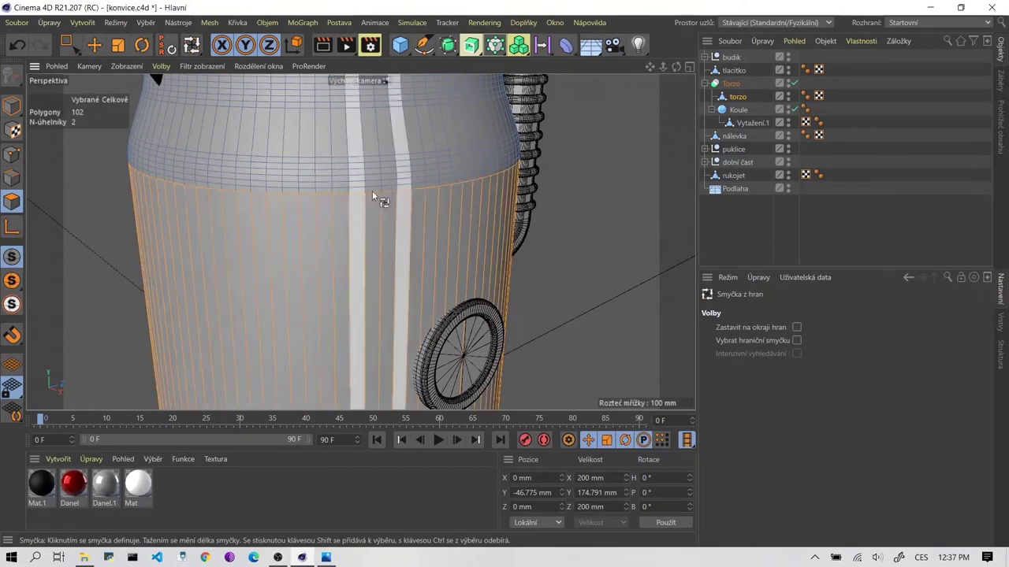
scroll(386, 197, "up", 3)
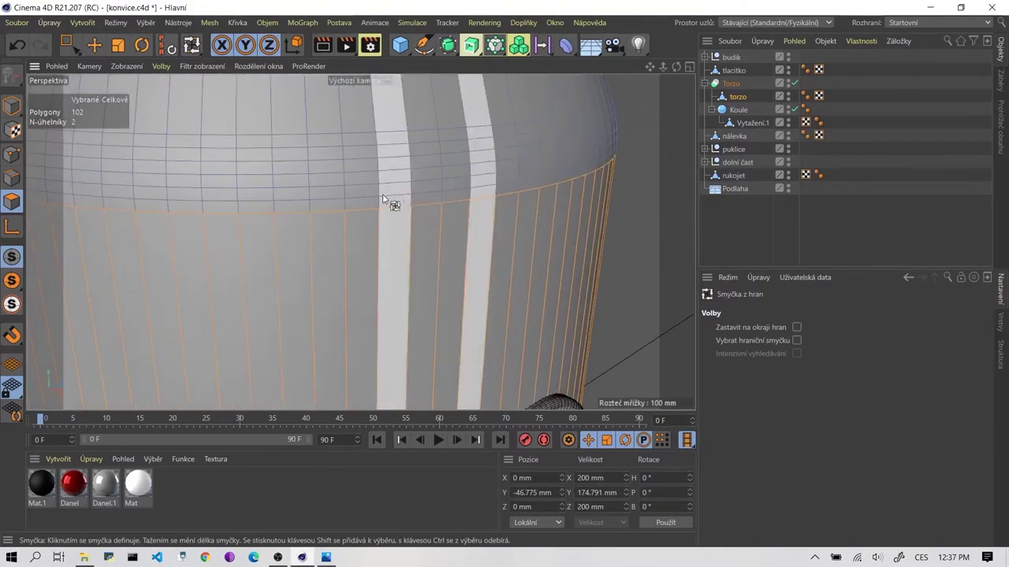
left_click(376, 204, "shift")
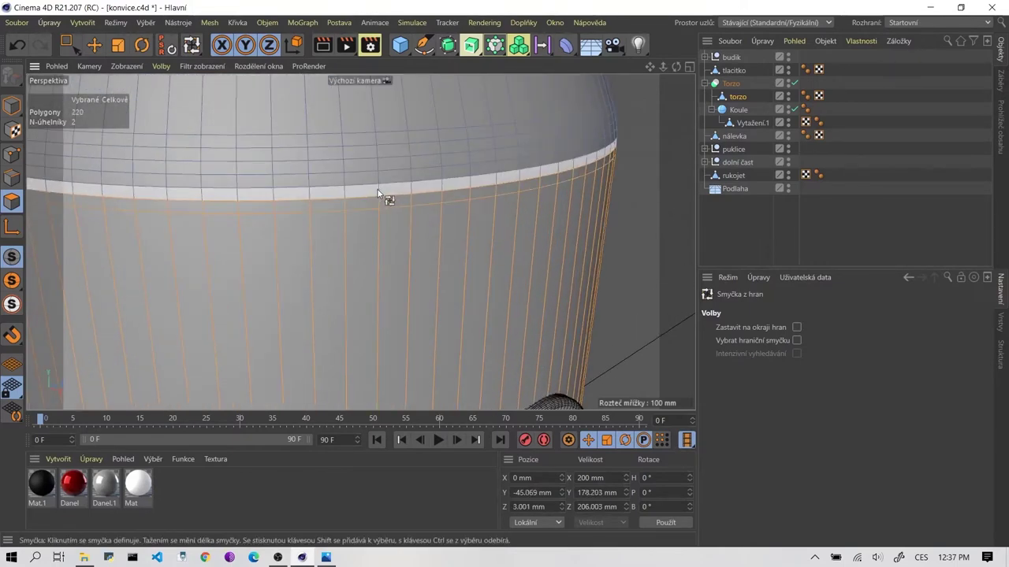
Apply the red Danel material to the selected lower band polygons
scroll(378, 205, "down", 3)
scroll(295, 192, "down", 4)
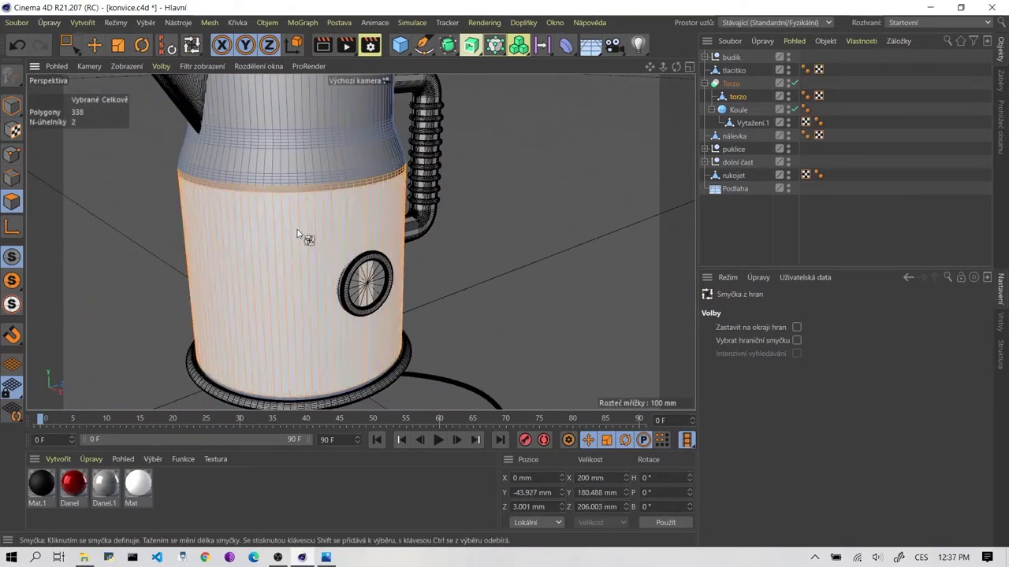
left_click_drag(79, 501, 284, 192)
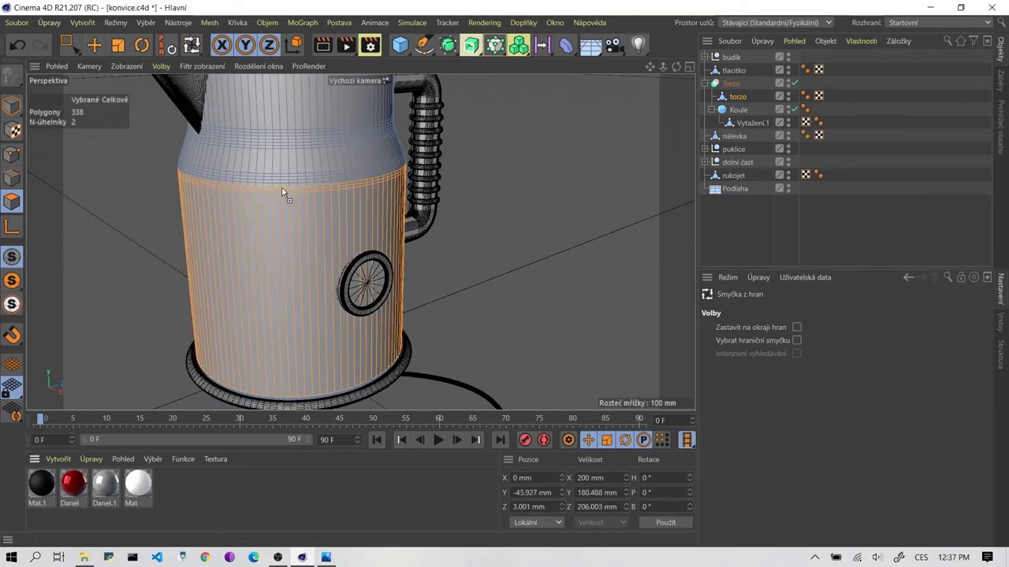
left_click_drag(280, 253, 282, 253)
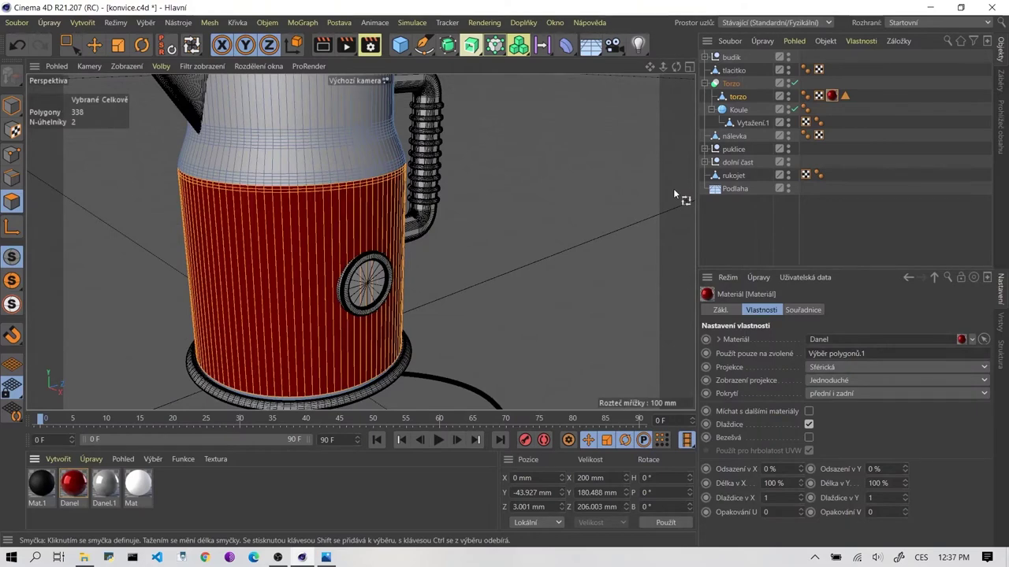
Orbit around the kettle and loop-select a region of body polygons near the band
left_click_drag(673, 188, 566, 203, "alt")
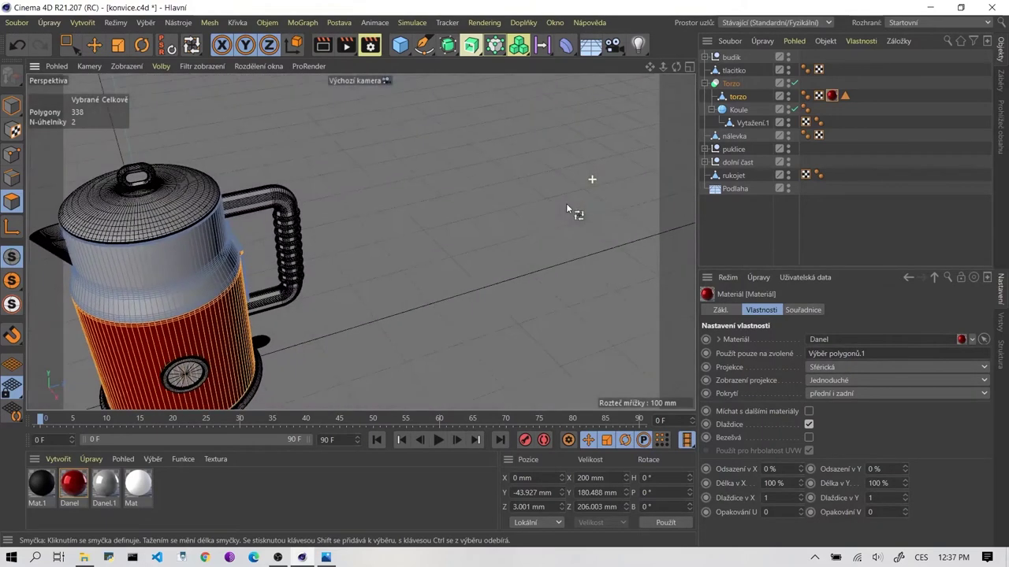
left_click_drag(311, 260, 389, 169, "alt")
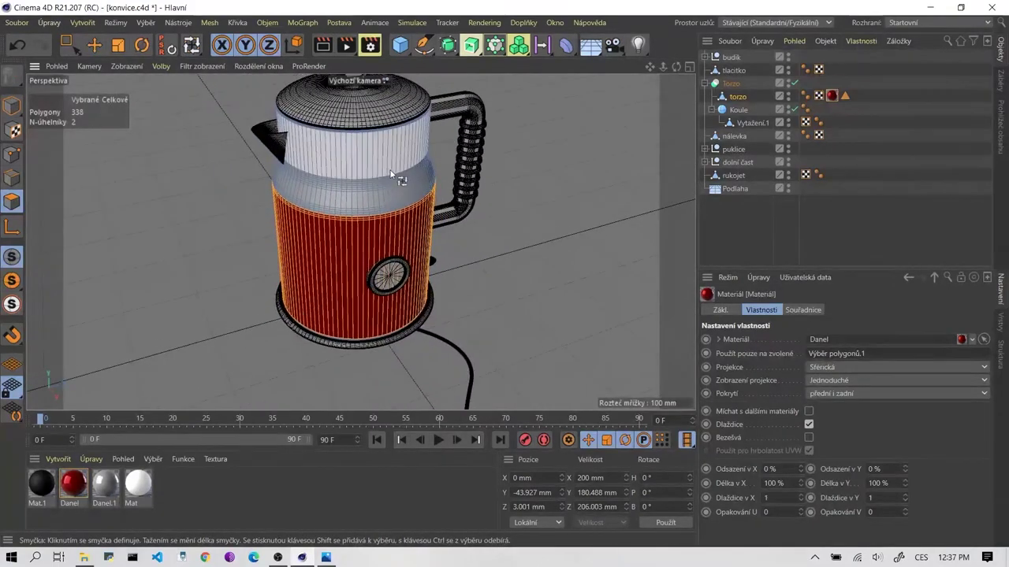
scroll(388, 169, "up", 3)
scroll(389, 169, "up", 2)
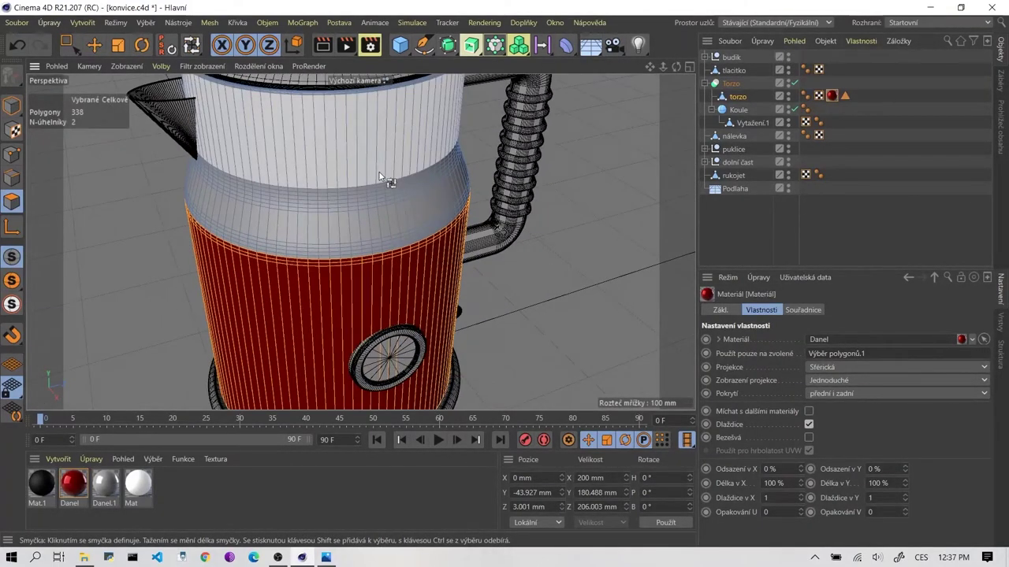
mouse_move(463, 335)
left_mouse_down("alt")
mouse_move(479, 299)
mouse_move(507, 284)
mouse_move(540, 208)
mouse_move(514, 248)
left_mouse_up("alt")
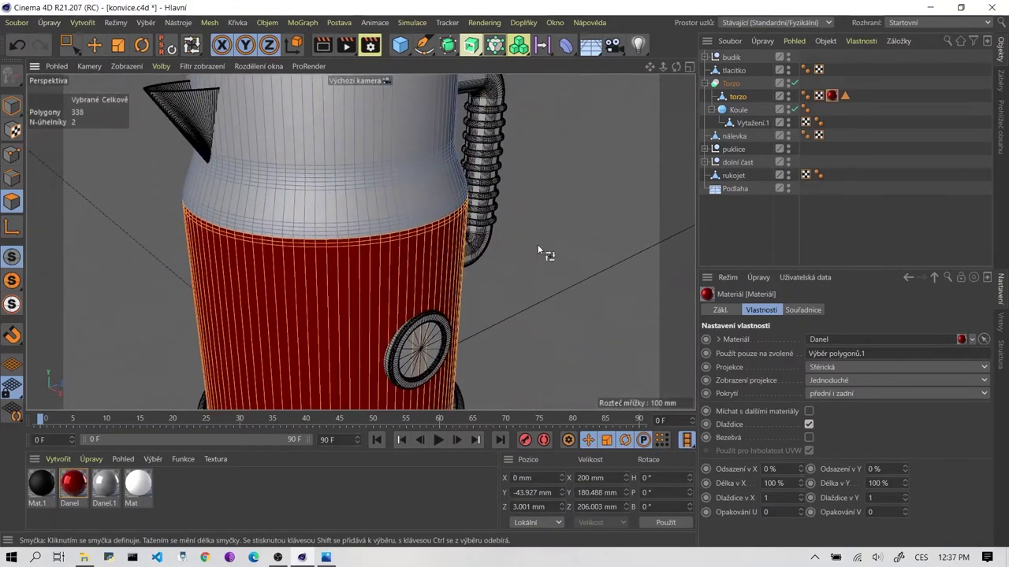
left_click(408, 225)
left_click_drag(408, 225, 426, 209)
Refine the selection to the upper body loops, undoing stray picks and removing unwanted rings
left_click(356, 229)
key("ctrl+z")
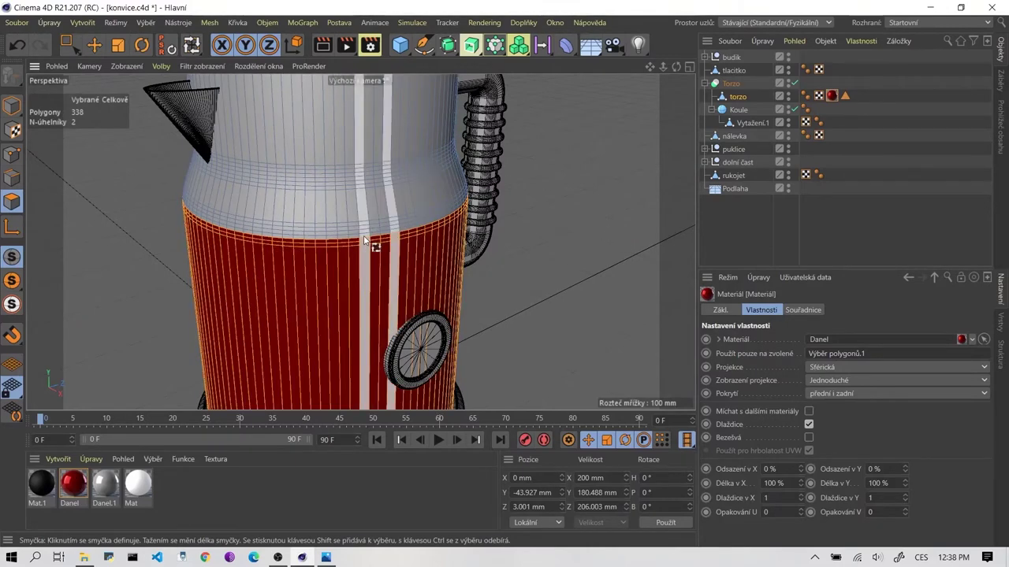
left_click(364, 243)
key("ctrl+z")
left_click(363, 262, "shift")
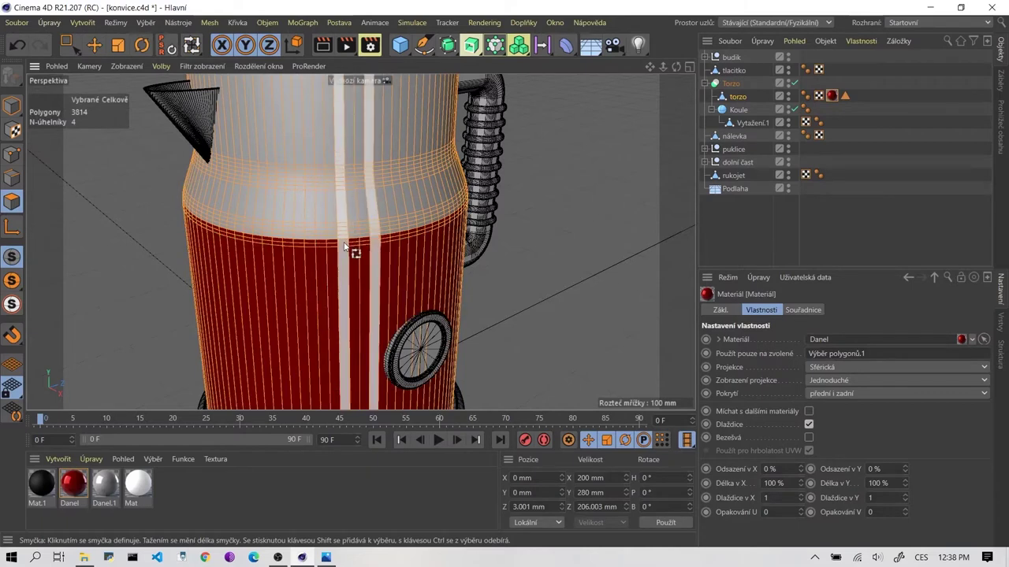
left_click(355, 246, "ctrl")
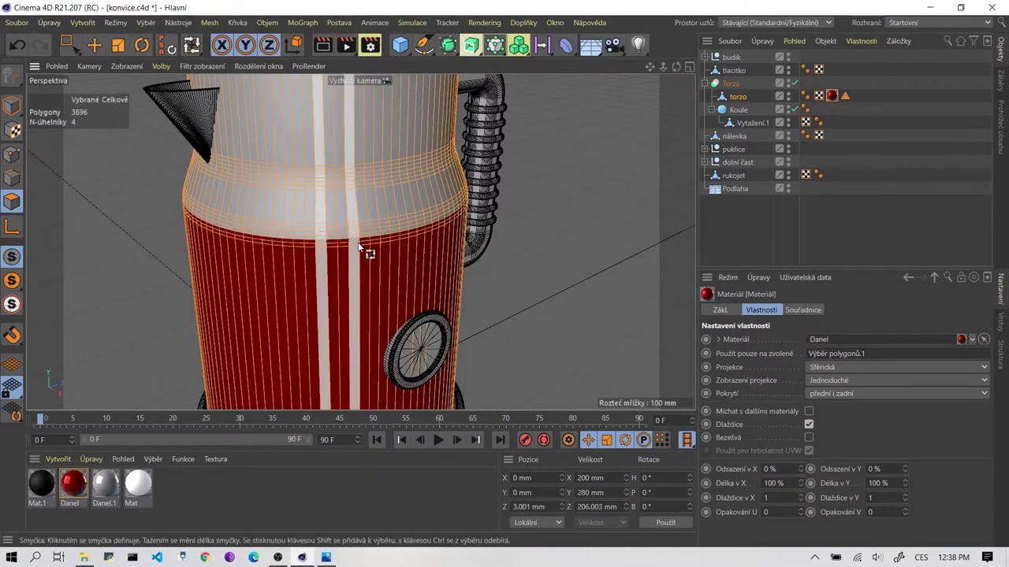
scroll(351, 243, "up", 3)
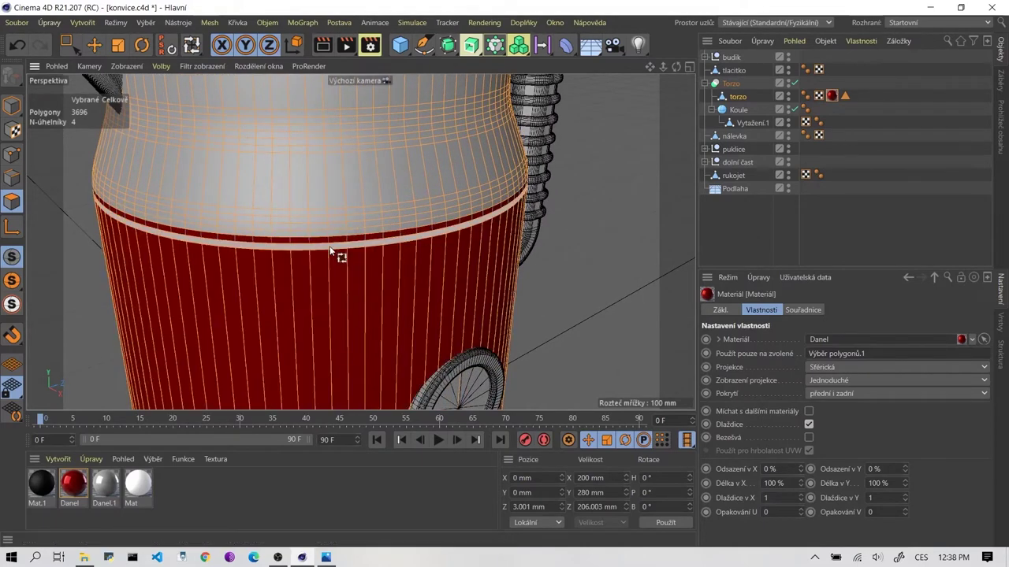
left_click(331, 251)
key("ctrl+z")
left_click(354, 309)
scroll(354, 309, "down", 2)
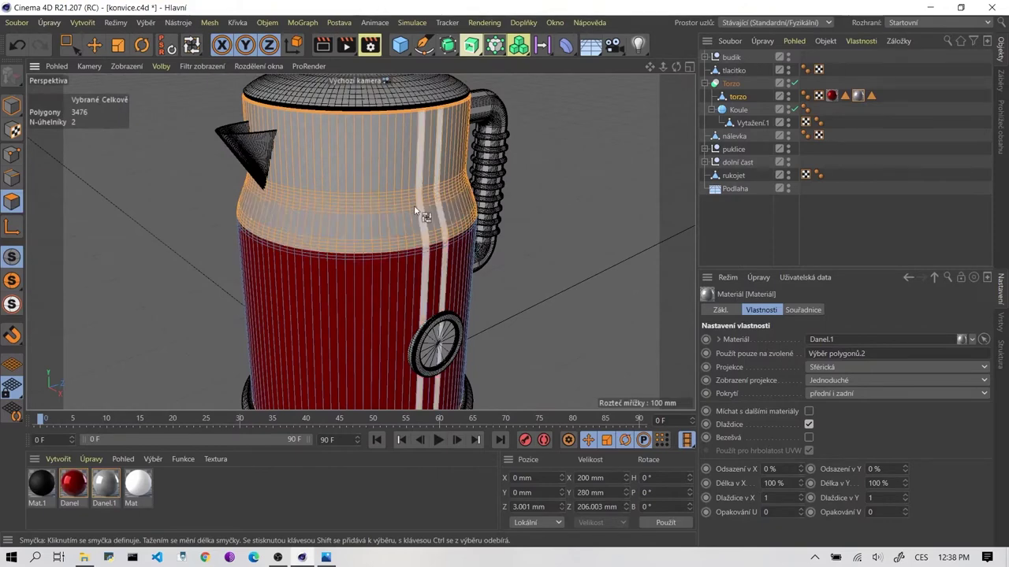
scroll(404, 401, "down", 5)
Make the puklice lid visible again and orbit to view the whole lid and knob
scroll(404, 400, "up", 3)
scroll(417, 337, "up", 3)
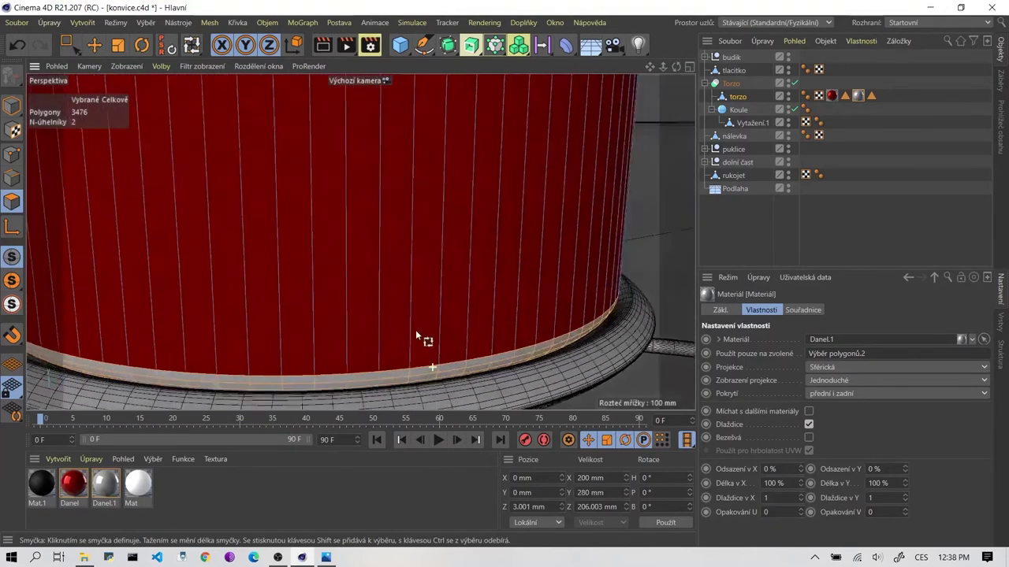
scroll(417, 346, "up", 2)
scroll(413, 380, "down", 5)
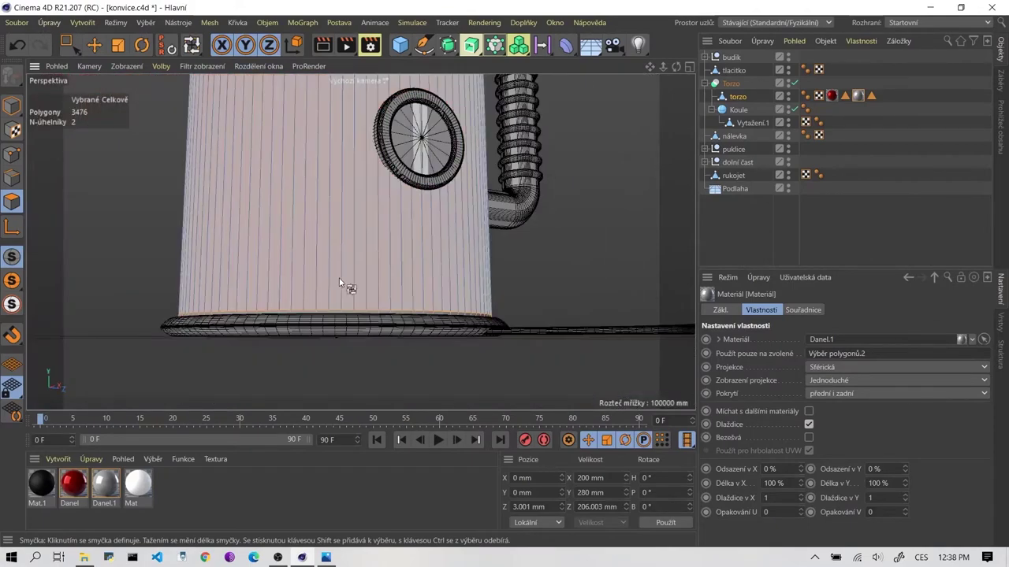
mouse_move(342, 282)
left_mouse_down("alt")
mouse_move(433, 356)
mouse_move(392, 243)
mouse_move(566, 210)
left_mouse_up("alt")
scroll(392, 242, "up", 3)
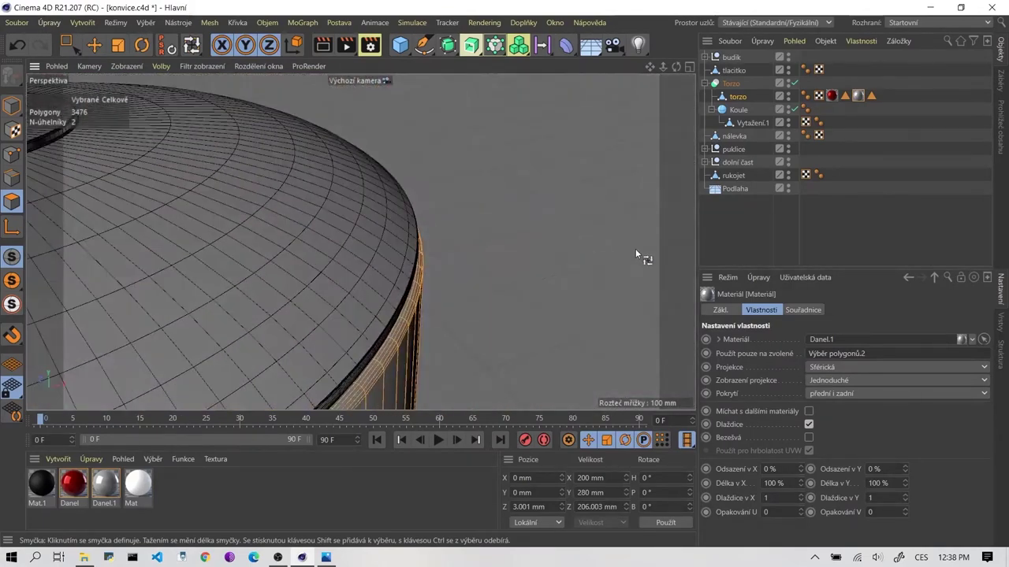
left_click(788, 145)
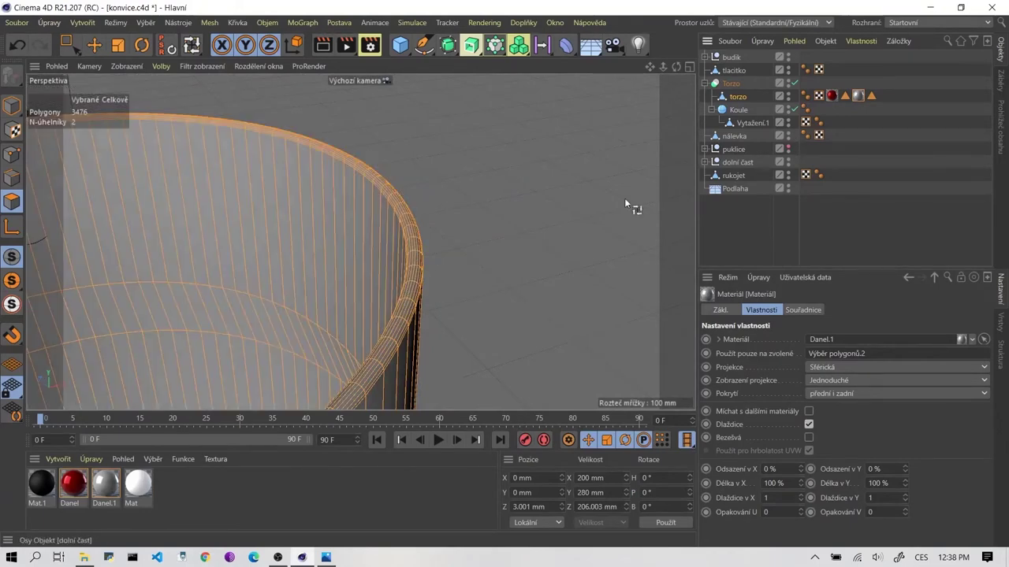
scroll(276, 270, "up", 2)
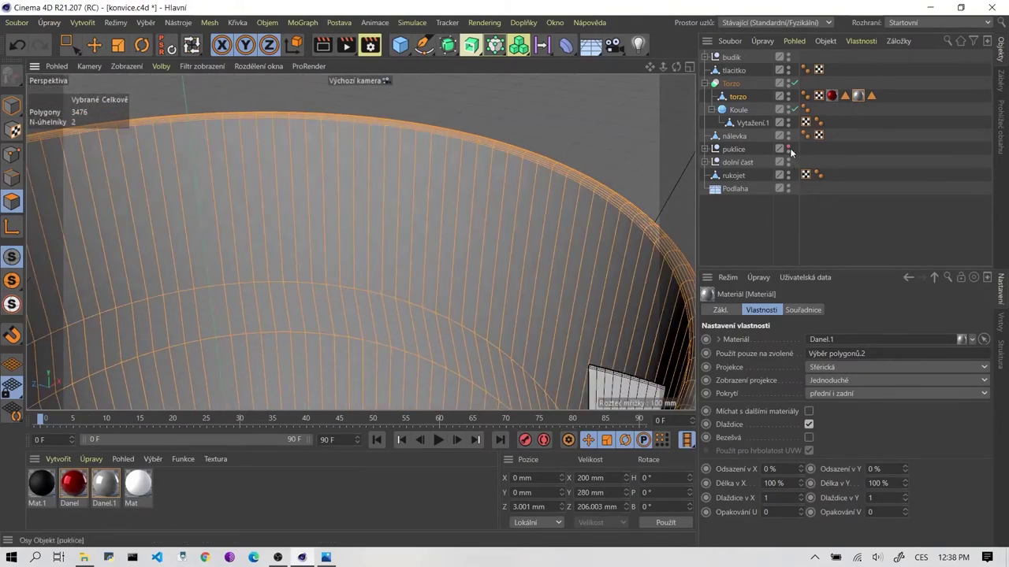
left_click(789, 148)
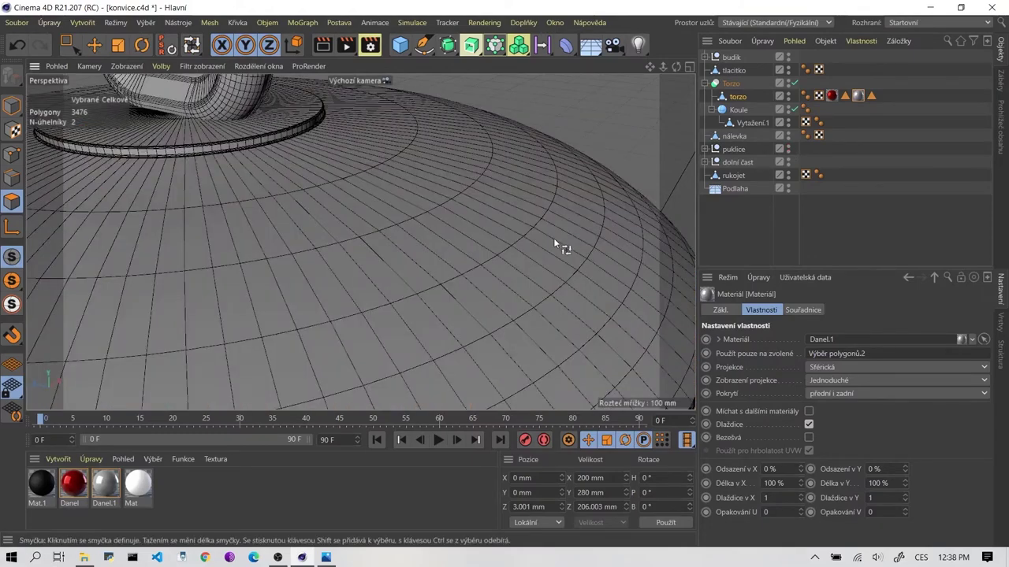
left_click_drag(553, 238, 409, 236, "alt")
scroll(409, 236, "down", 2)
mouse_move(490, 233)
left_mouse_down("alt")
mouse_move(429, 237)
mouse_move(368, 291)
left_mouse_up("alt")
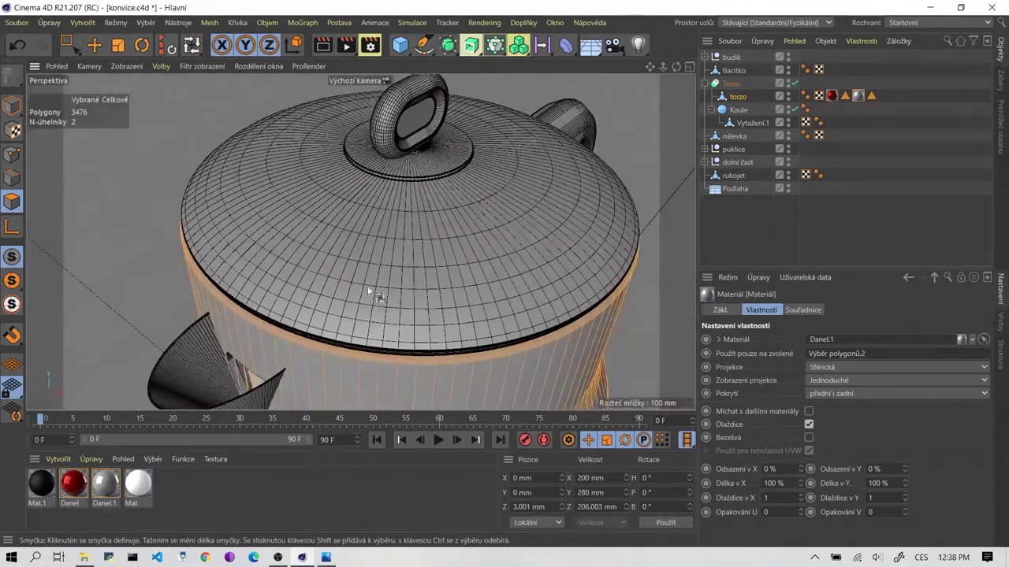
left_click_drag(414, 249, 297, 275, "alt")
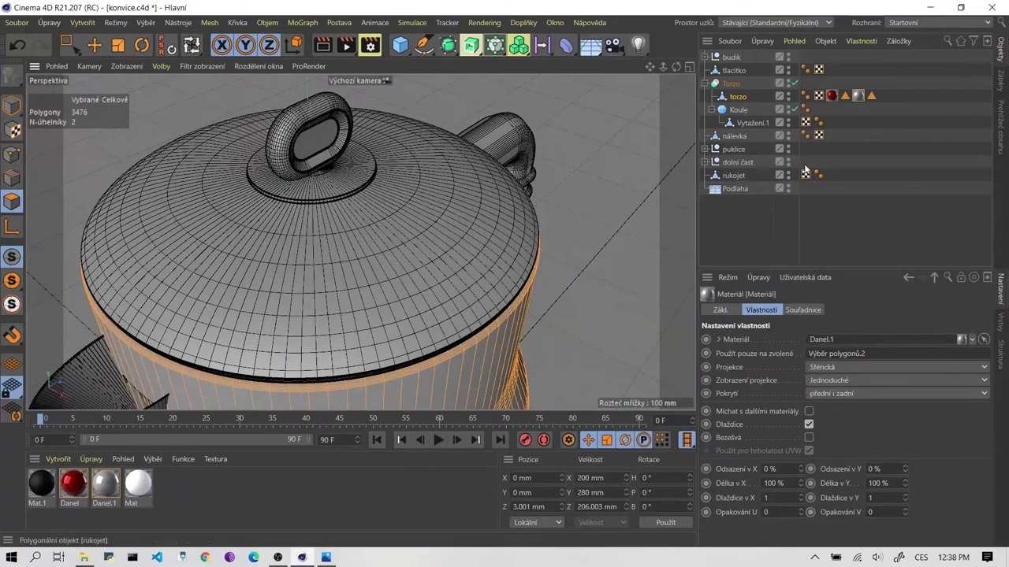
Expand puklice in the Object Manager and select its top part, horni cast
left_click(733, 148)
left_click(706, 149)
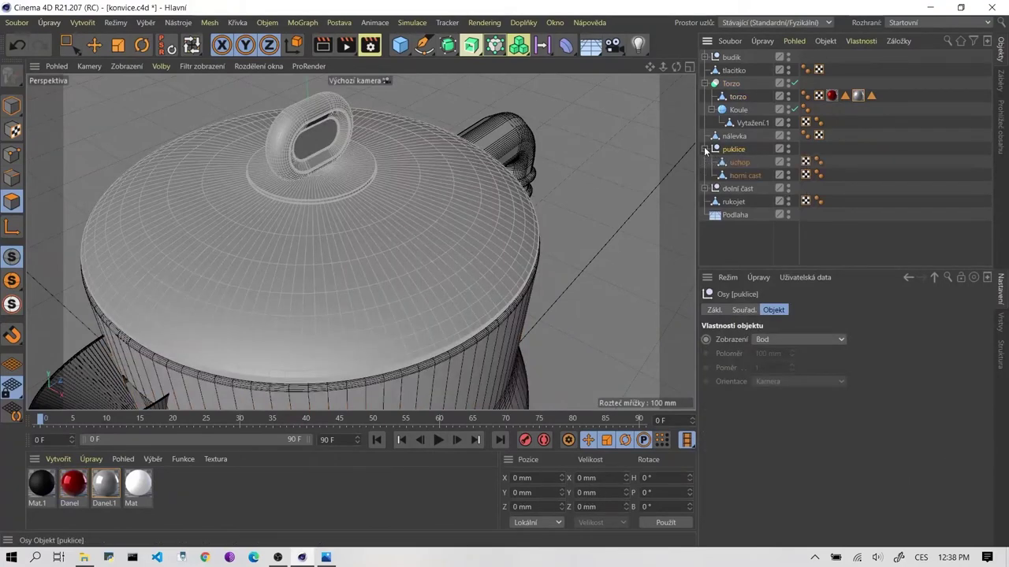
left_click(755, 175)
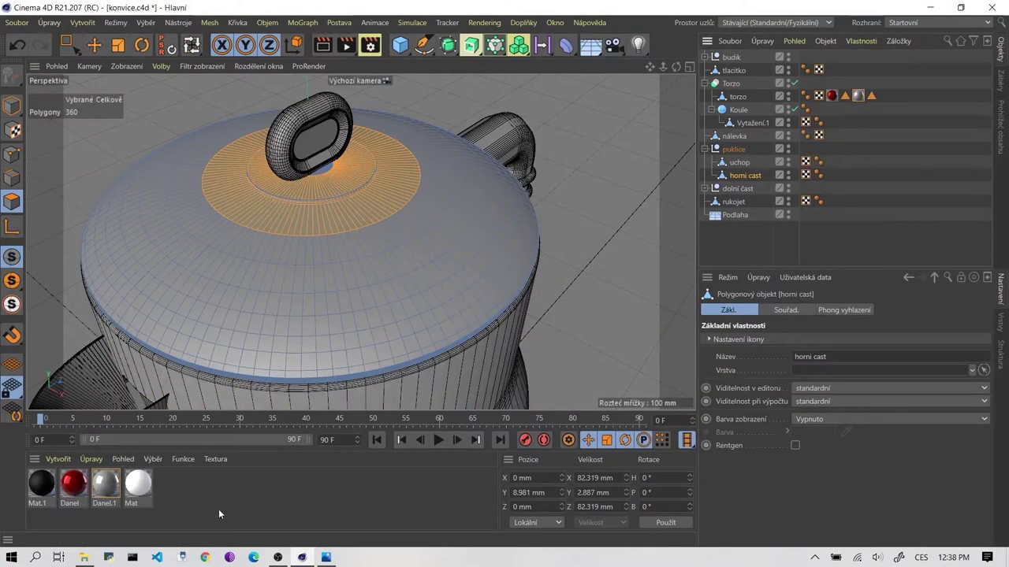
left_click(328, 558)
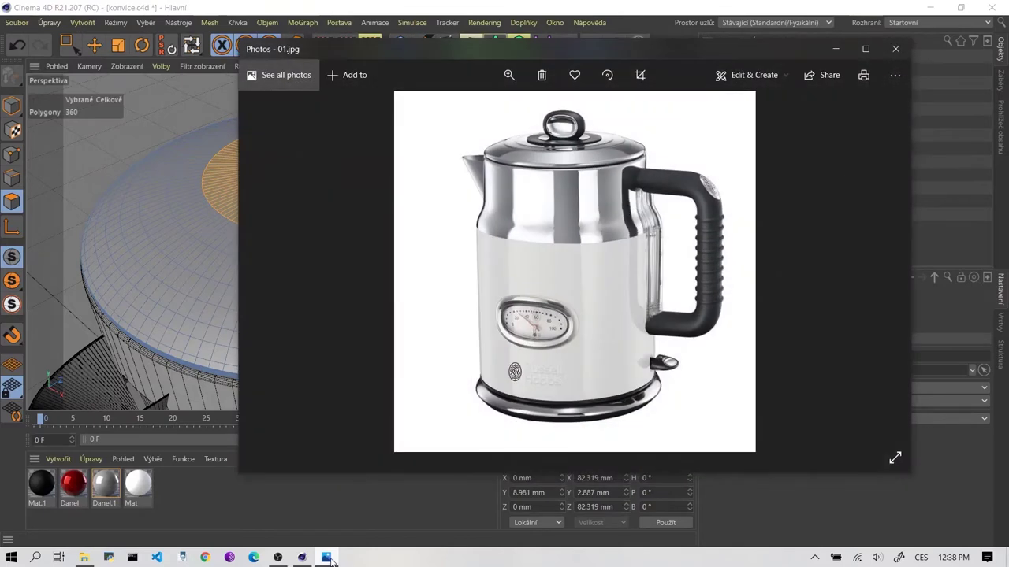
left_click(329, 559)
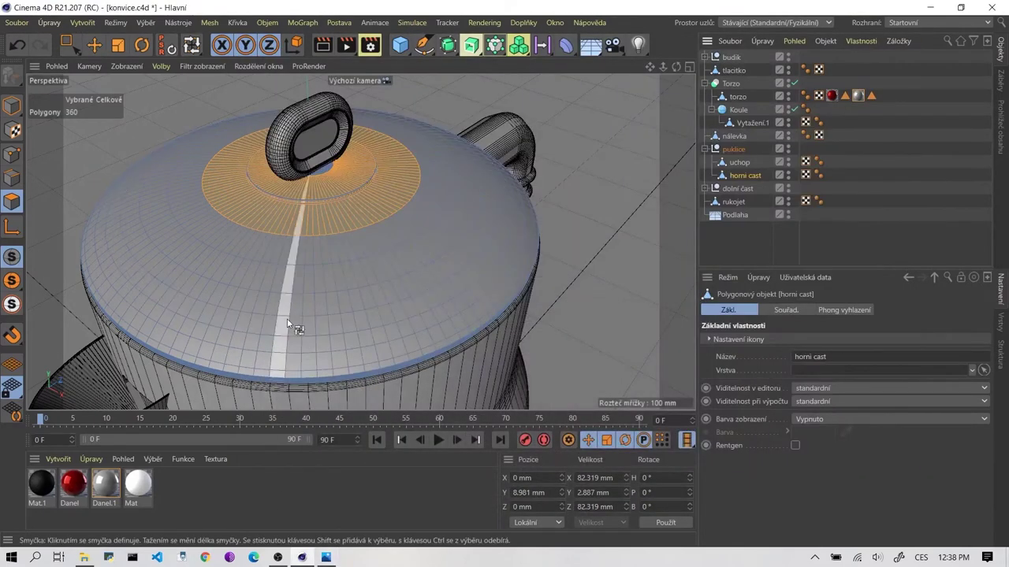
left_click(328, 558)
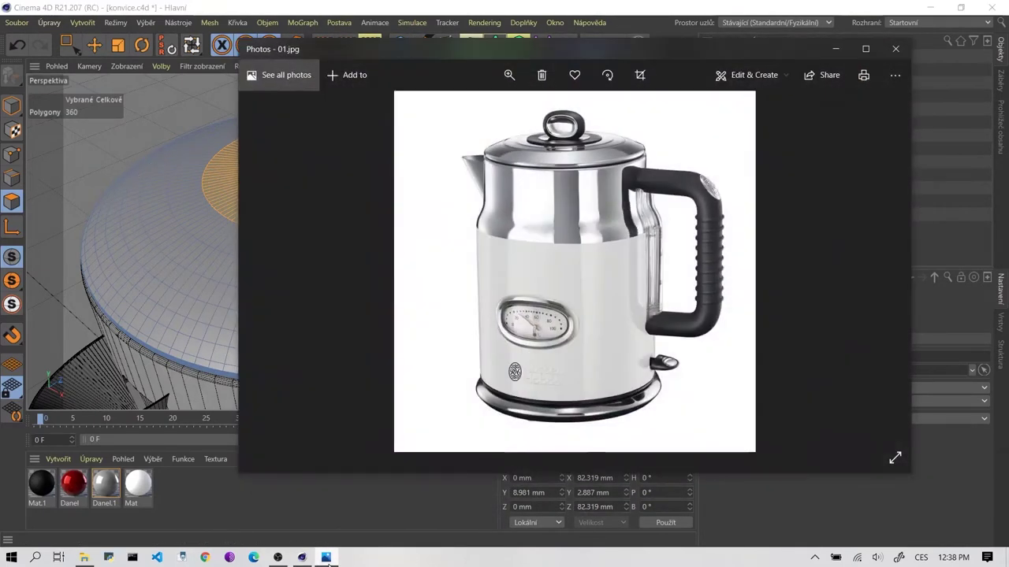
left_click(328, 560)
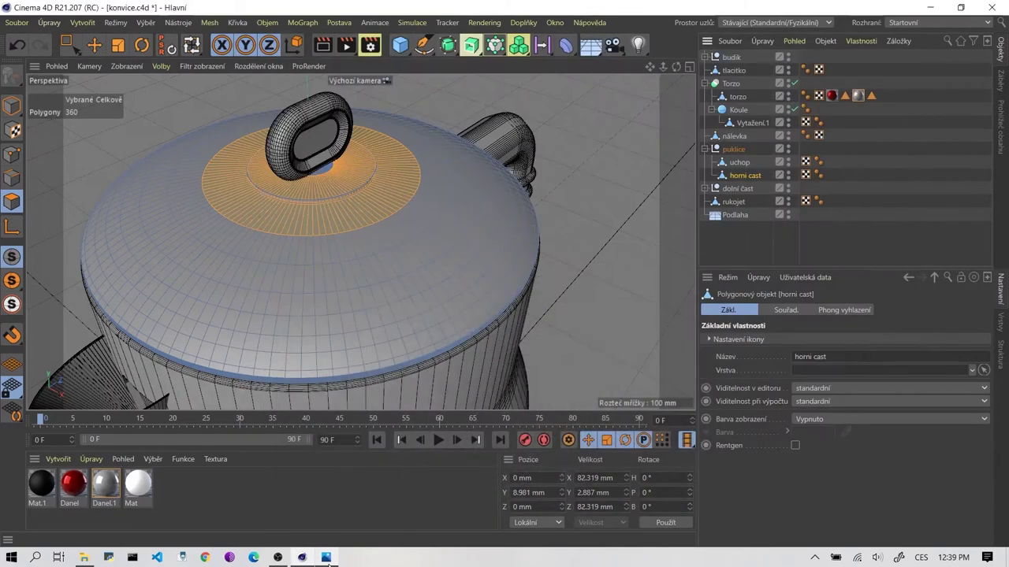
Loop-select one lid ring, invert the selection with U~I, and view the 01.jpg reference photo
left_click(359, 303)
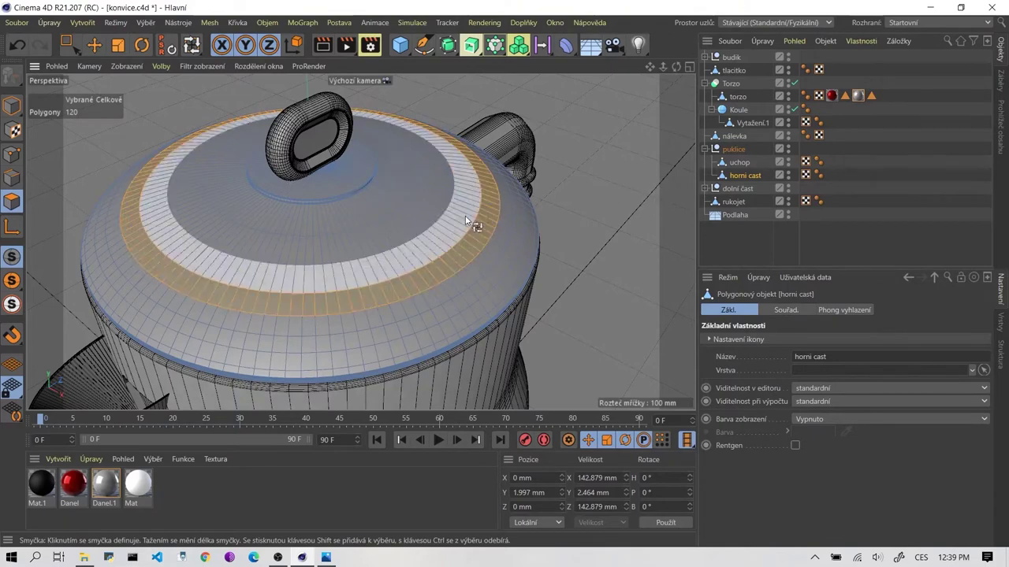
key("u")
key("i")
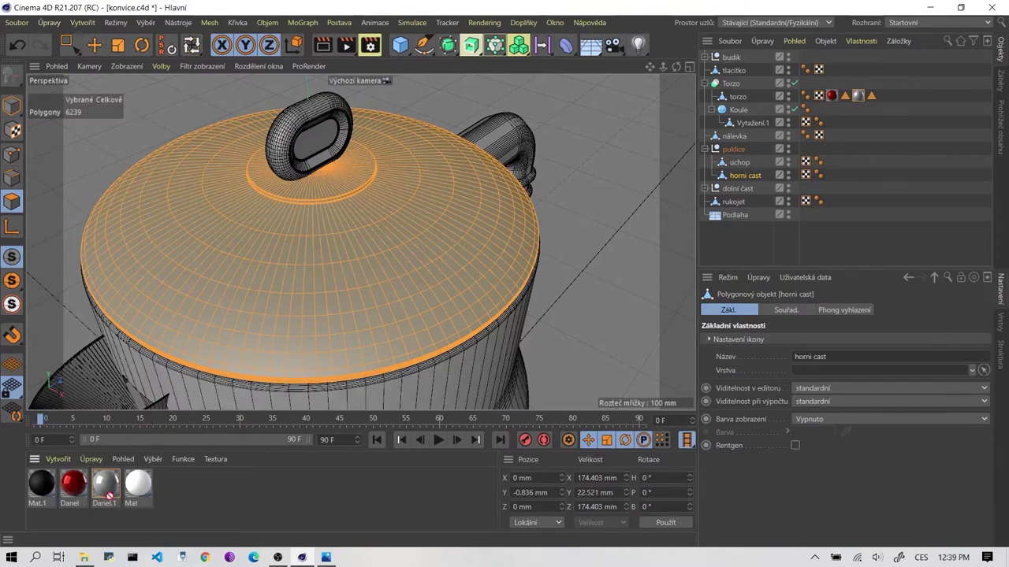
left_click(325, 557)
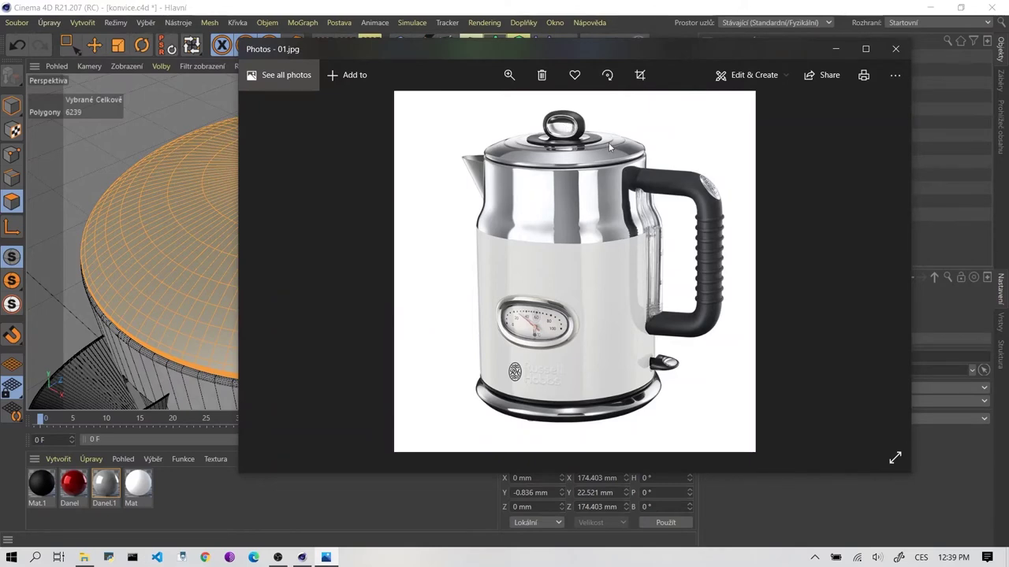
Minimize the photo, enable Loop Selection with U~L, and zoom in to compare the lid with the reference
left_click(448, 22)
key("u")
key("l")
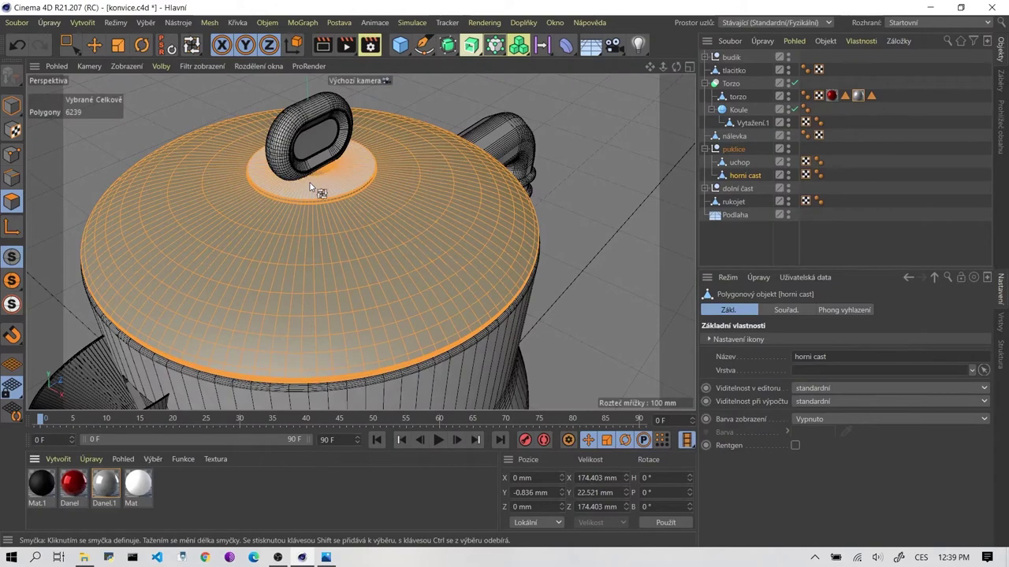
scroll(313, 182, "up", 2)
scroll(313, 181, "up", 2)
scroll(315, 181, "up", 2)
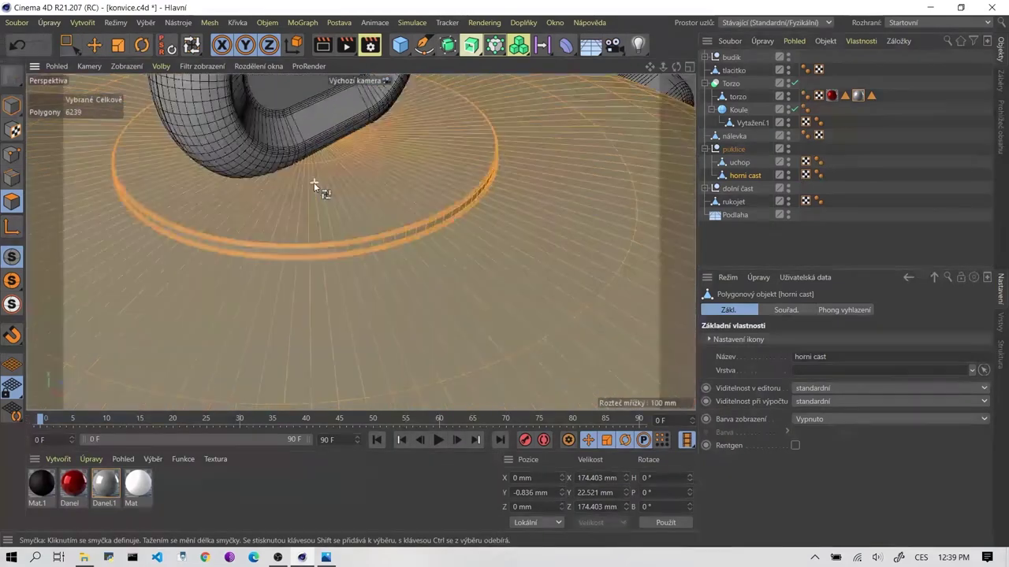
scroll(318, 181, "up", 1)
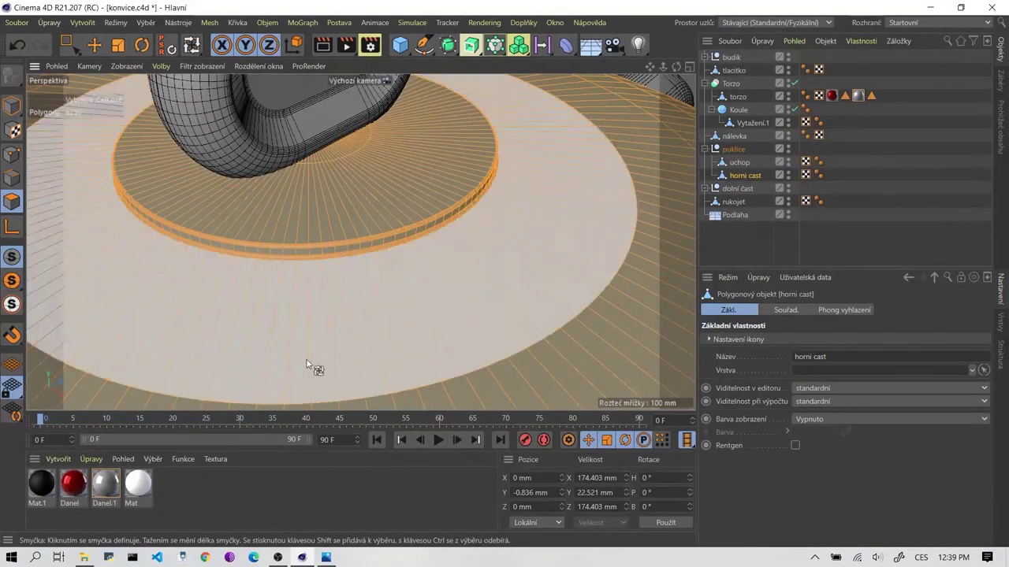
left_click(326, 557)
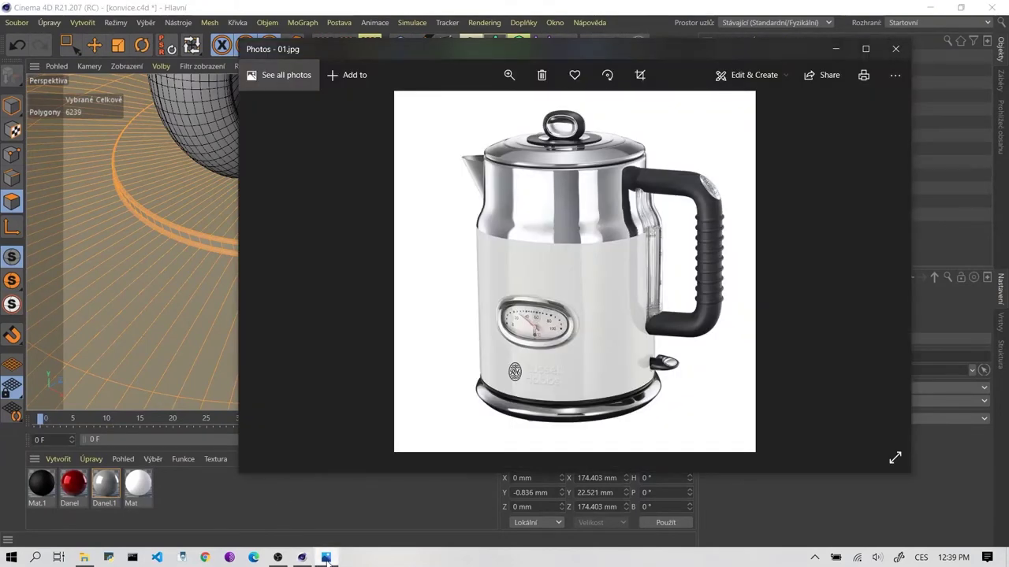
left_click(327, 557)
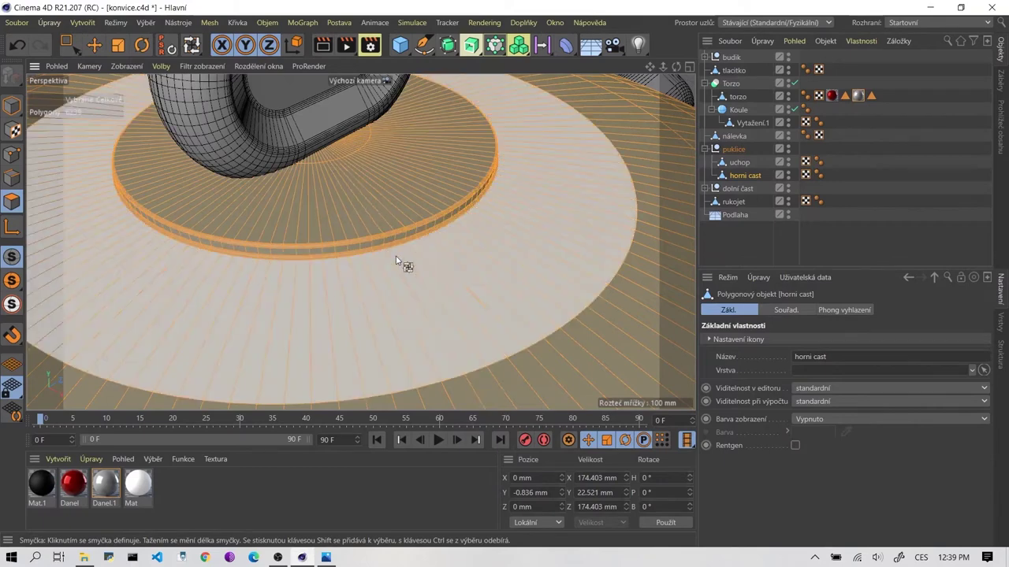
Zoom and orbit to the disc under the knob, checking it against the reference photo
scroll(394, 264, "down", 2)
scroll(371, 208, "up", 5)
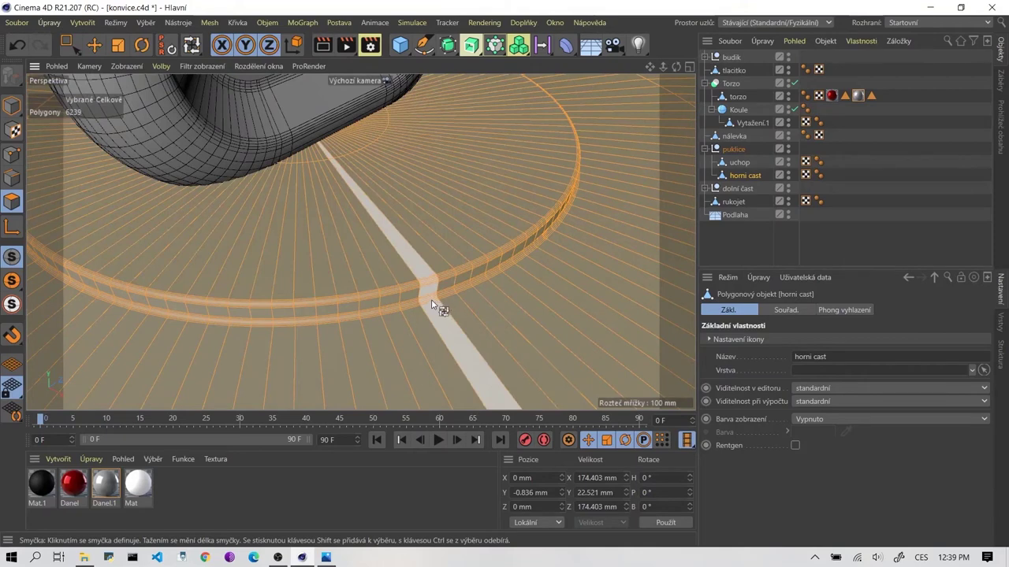
scroll(427, 305, "up", 3)
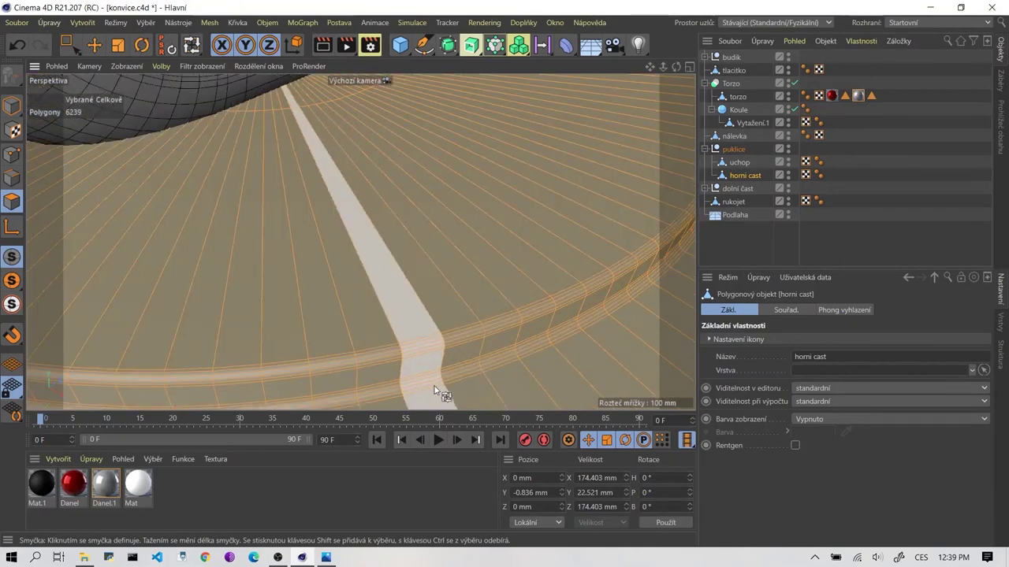
scroll(430, 397, "up", 3)
scroll(423, 371, "down", 3)
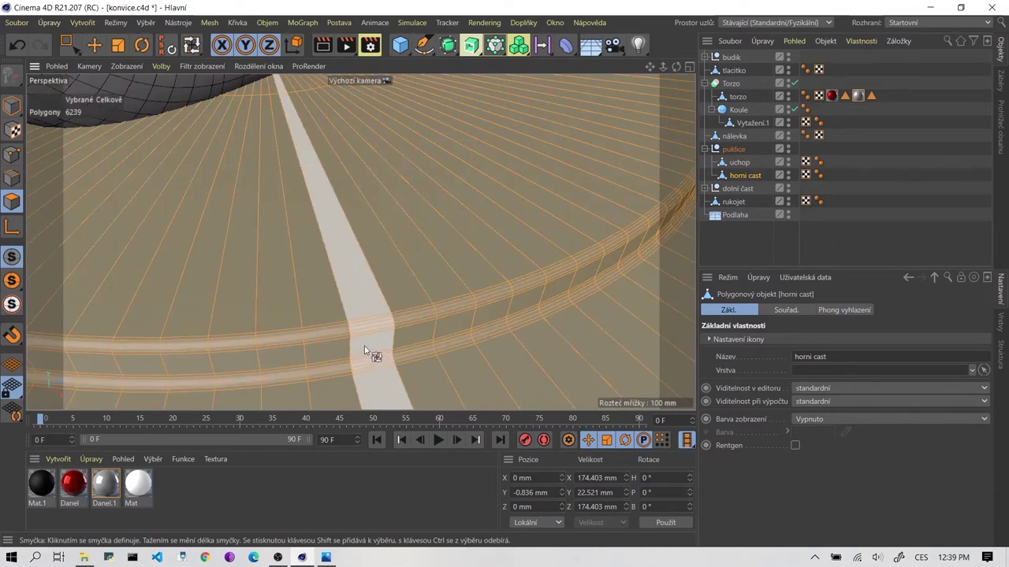
scroll(363, 346, "up", 3)
scroll(359, 335, "down", 3)
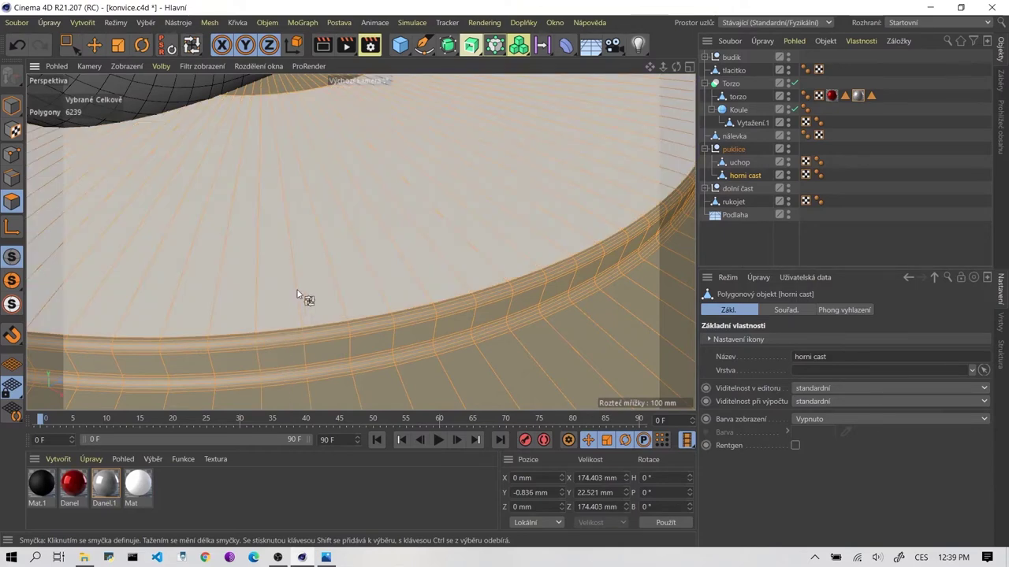
scroll(418, 313, "down", 3)
scroll(418, 313, "down", 3)
scroll(419, 313, "down", 2)
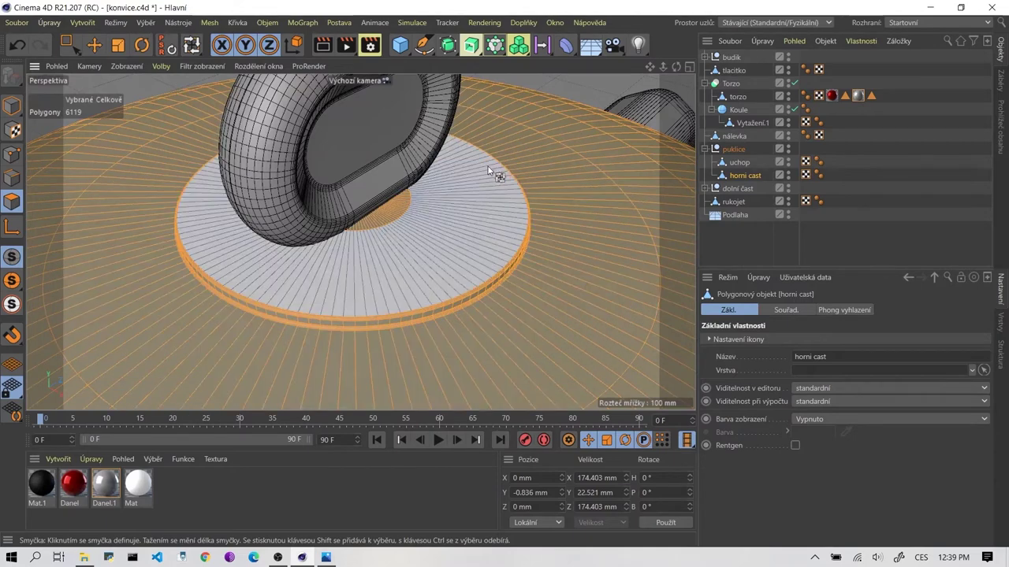
mouse_move(185, 235)
left_mouse_down("alt")
mouse_move(167, 238)
mouse_move(409, 293)
left_mouse_up("alt")
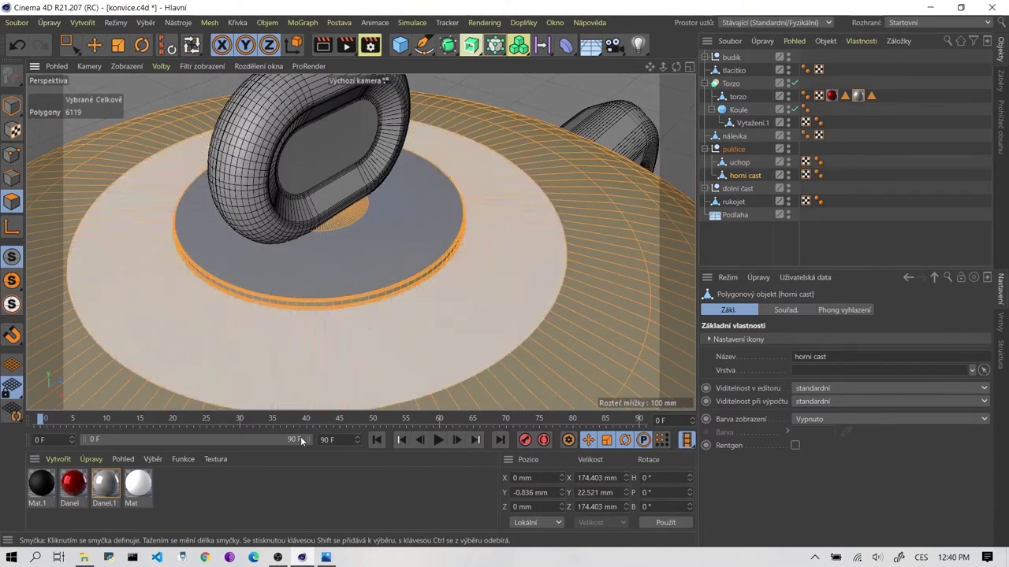
left_click(325, 558)
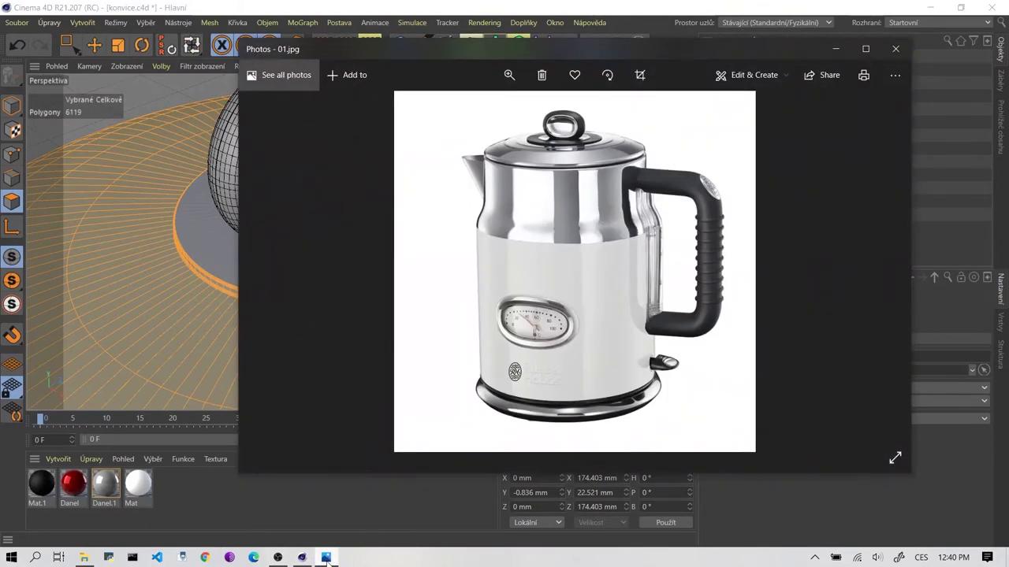
left_click(326, 558)
Orbit and zoom to a low angle facing the horni cast lid rim head-on
scroll(406, 279, "up", 2)
scroll(418, 308, "up", 2)
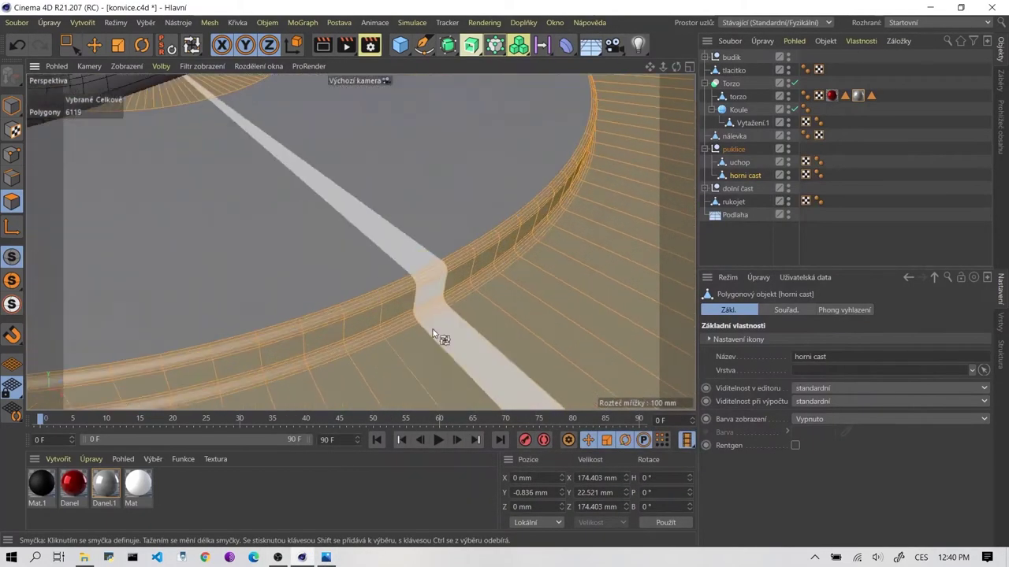
mouse_move(437, 335)
left_mouse_down("alt")
mouse_move(477, 273)
mouse_move(367, 317)
mouse_move(454, 304)
left_mouse_up("alt")
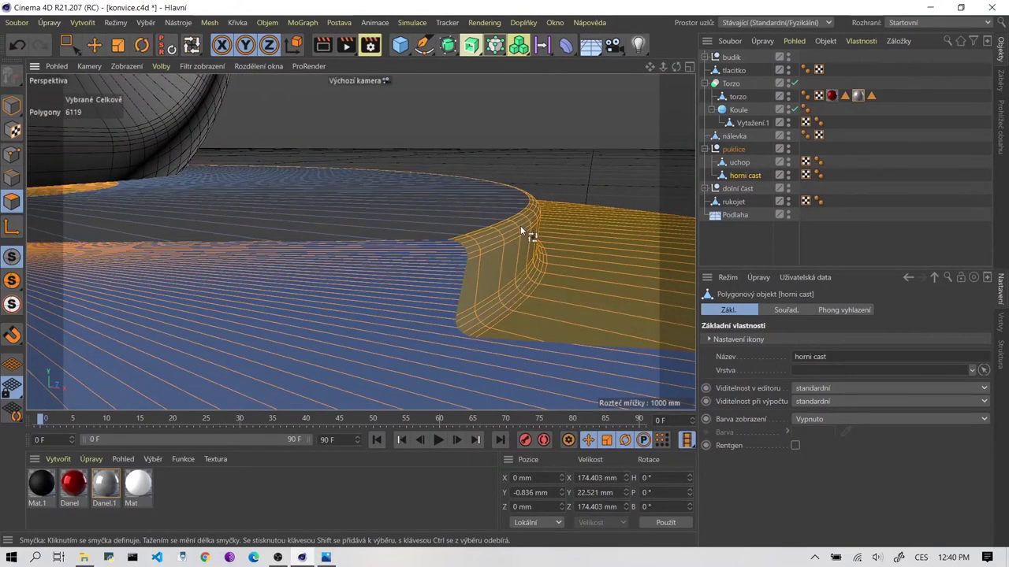
scroll(529, 189, "up", 5)
scroll(533, 189, "down", 3)
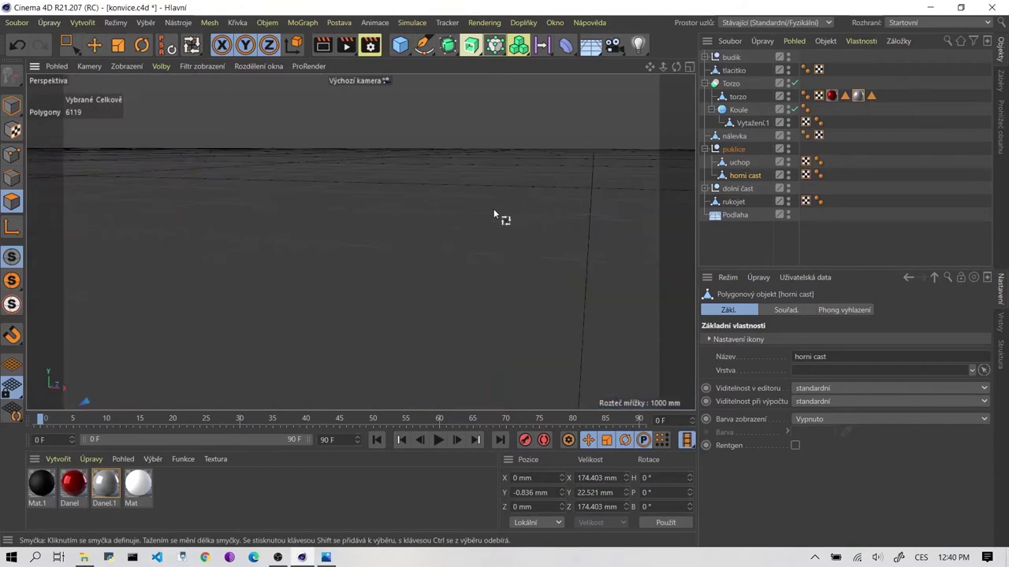
scroll(493, 213, "down", 3)
scroll(496, 225, "up", 3)
scroll(397, 282, "down", 2)
scroll(235, 378, "down", 1)
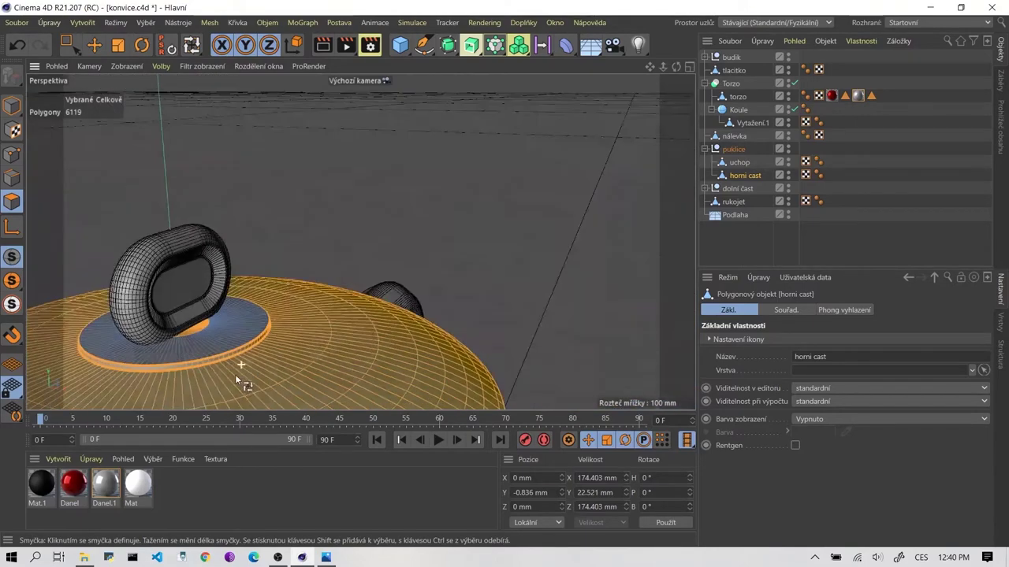
left_click_drag(235, 374, 395, 245, "alt")
scroll(395, 249, "up", 3)
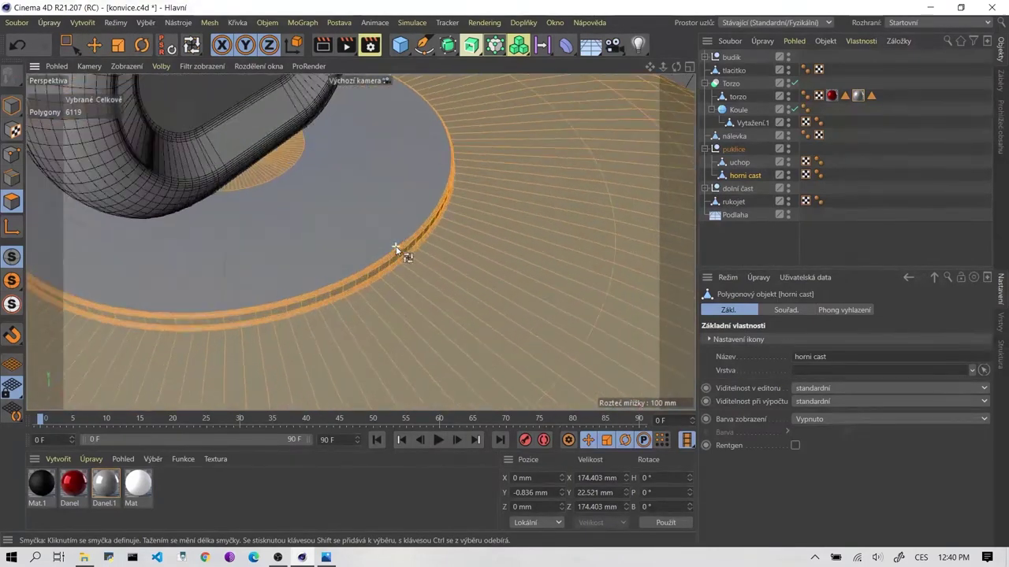
scroll(410, 253, "up", 2)
scroll(418, 245, "up", 2)
scroll(416, 241, "down", 1)
scroll(394, 224, "up", 1)
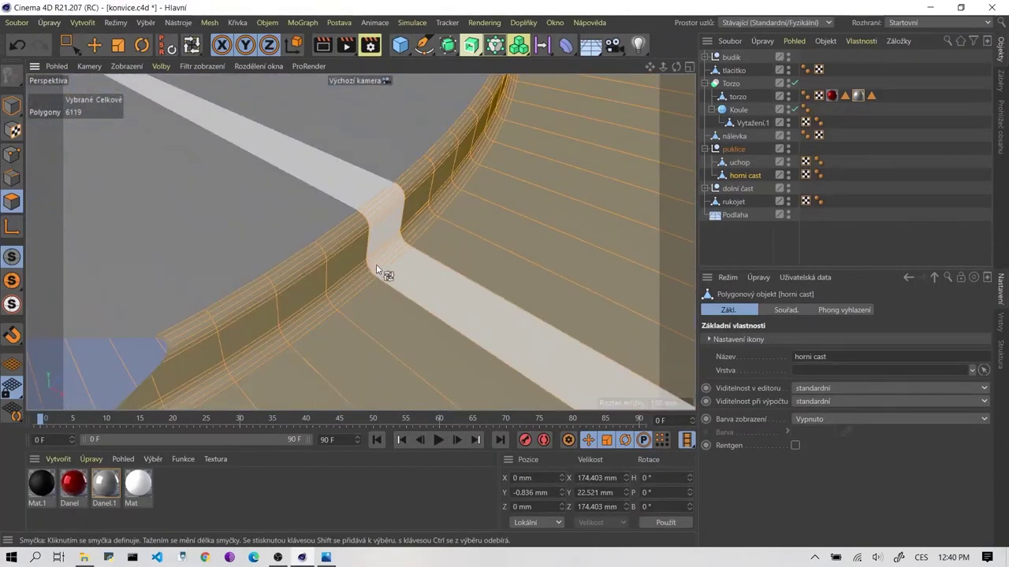
mouse_move(375, 264)
left_mouse_down("alt")
mouse_move(261, 265)
mouse_move(360, 273)
mouse_move(394, 253)
left_mouse_up("alt")
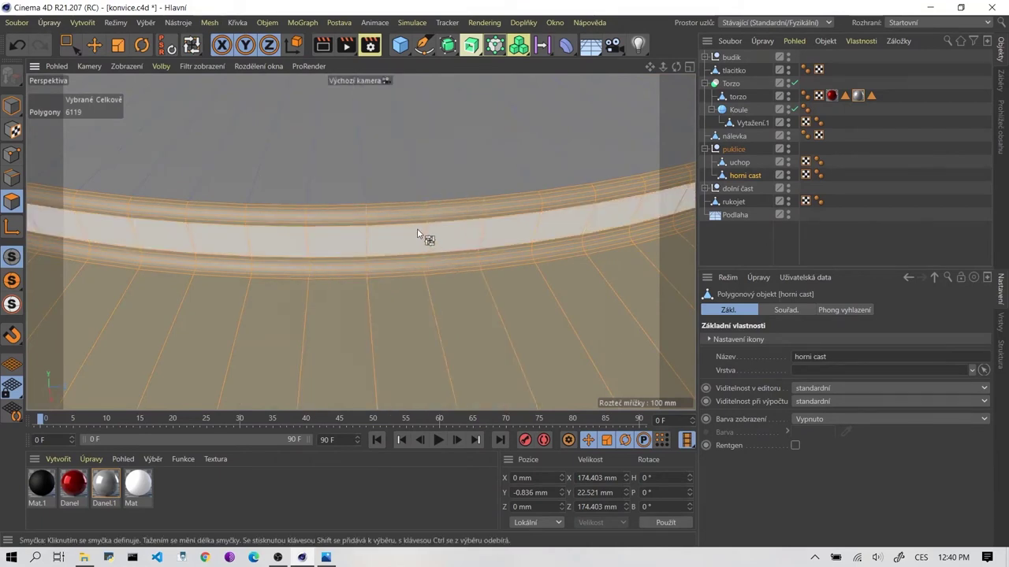
Delete a horizontal rim loop and several vertical strips from the lid rim, undoing one mistaken deletion
left_click(417, 238)
key("Delete")
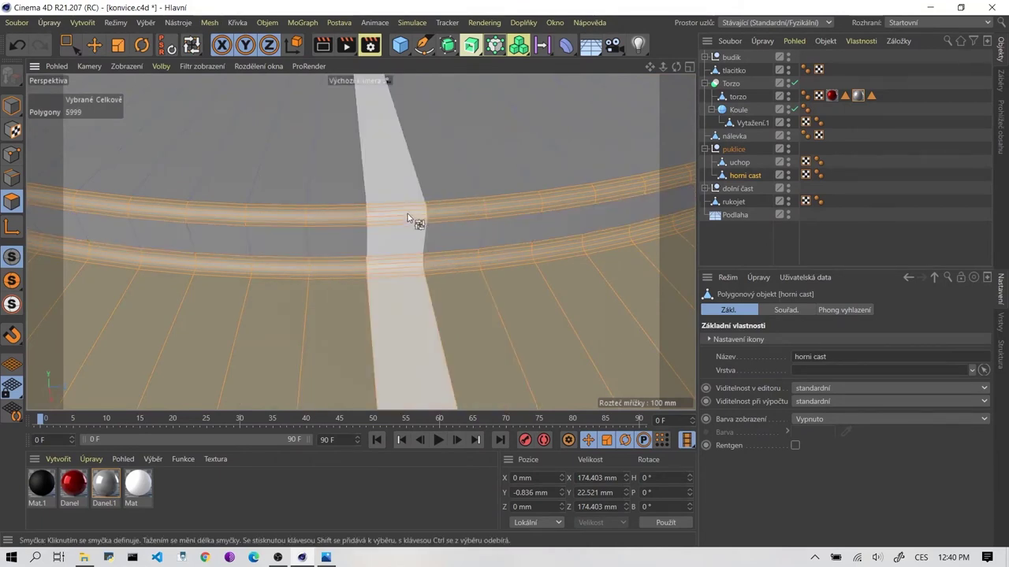
left_click(420, 258)
key("Delete")
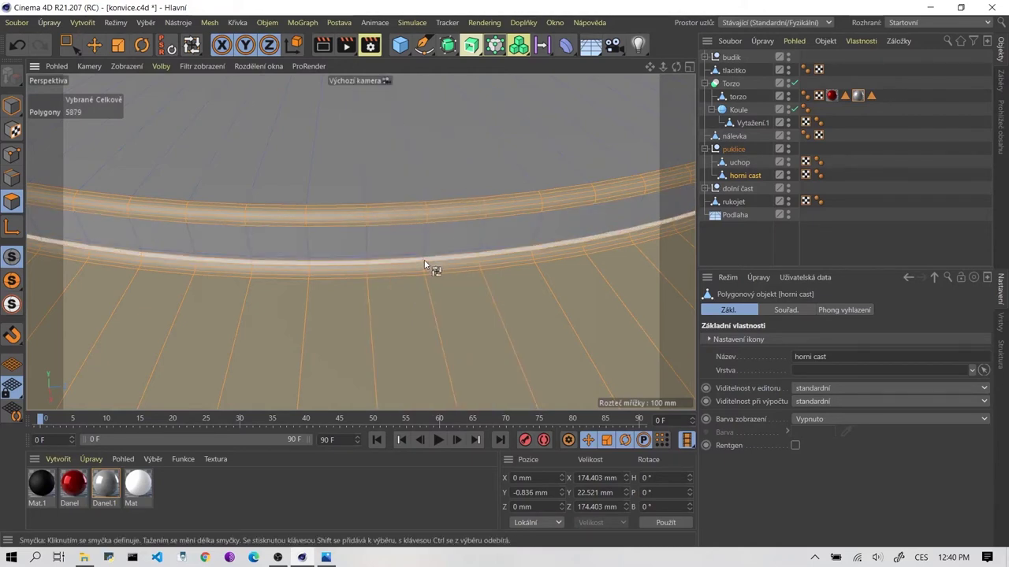
left_click(423, 263)
key("Delete")
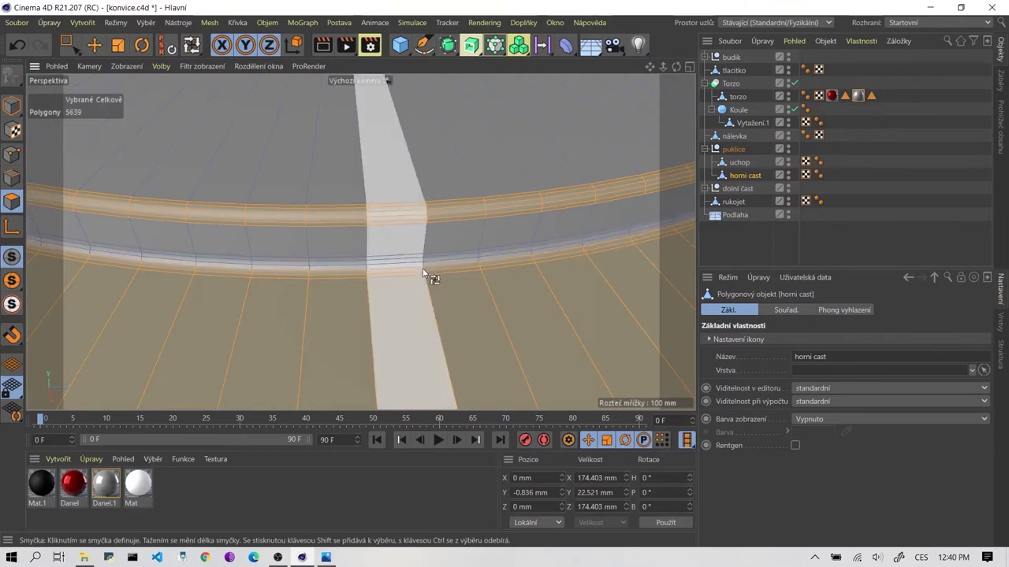
left_click(423, 272)
key("Delete")
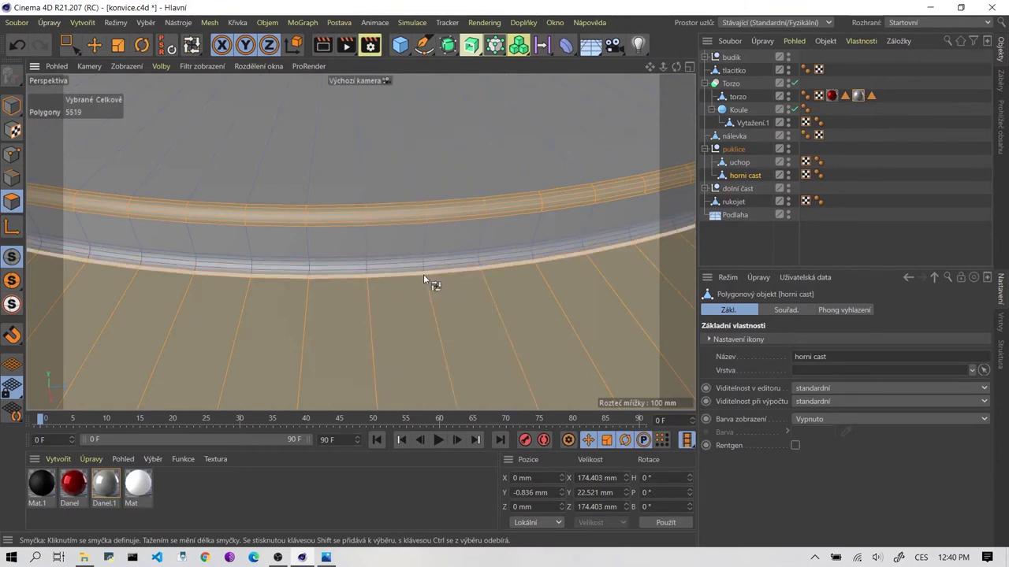
left_click(428, 237)
key("Delete")
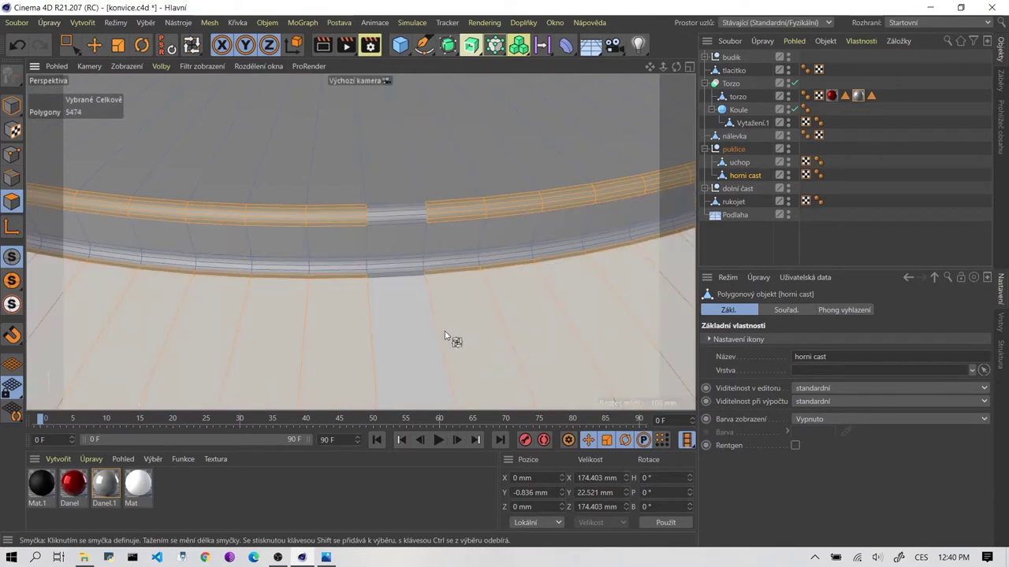
key("ctrl+z")
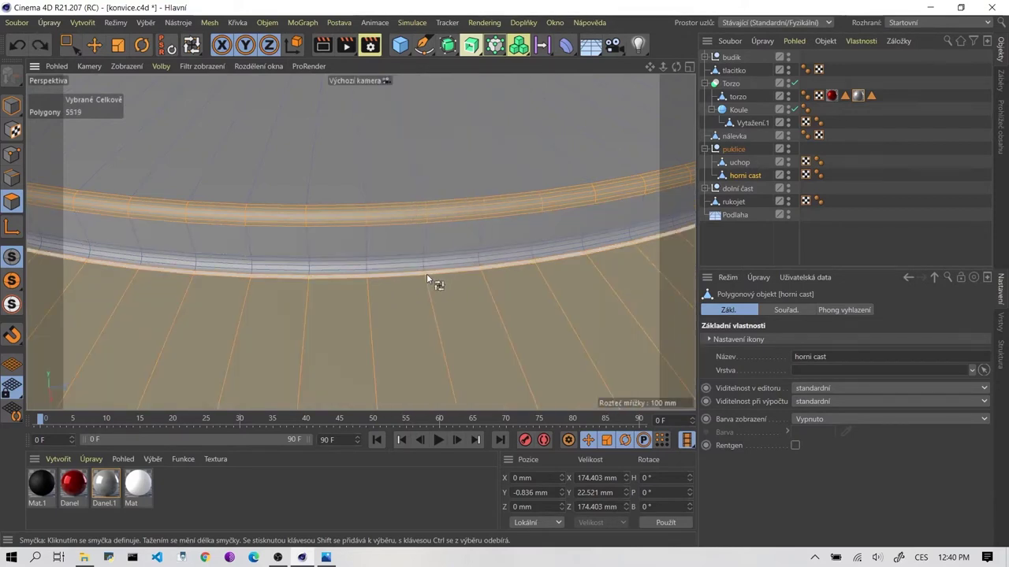
Delete further loops from the upper rim band, undoing one, until 4799 polygons remain
left_click(427, 274)
key("Delete")
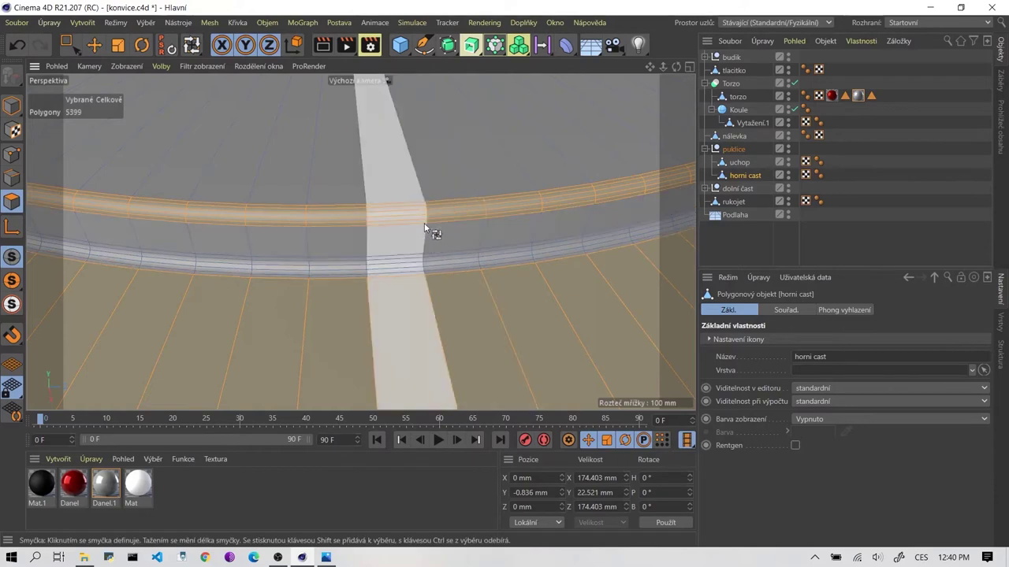
left_click(427, 215)
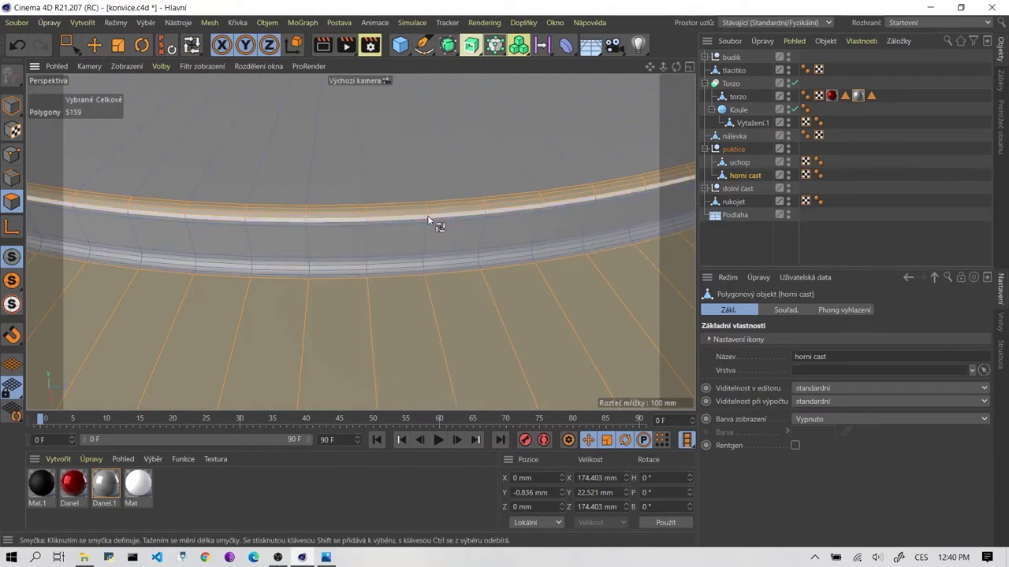
key("Delete")
left_click(427, 213)
key("Delete")
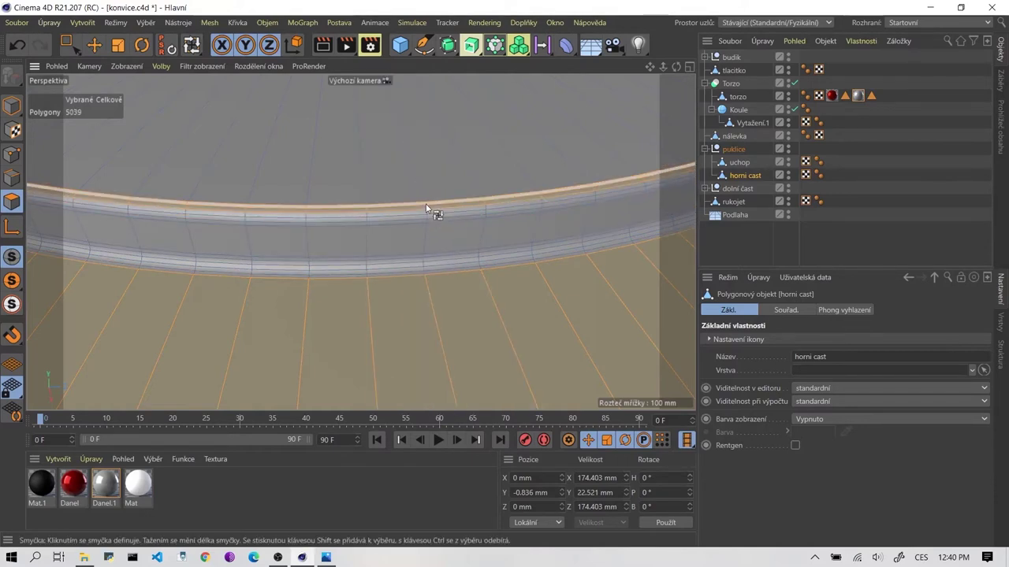
left_click(426, 207)
key("Delete")
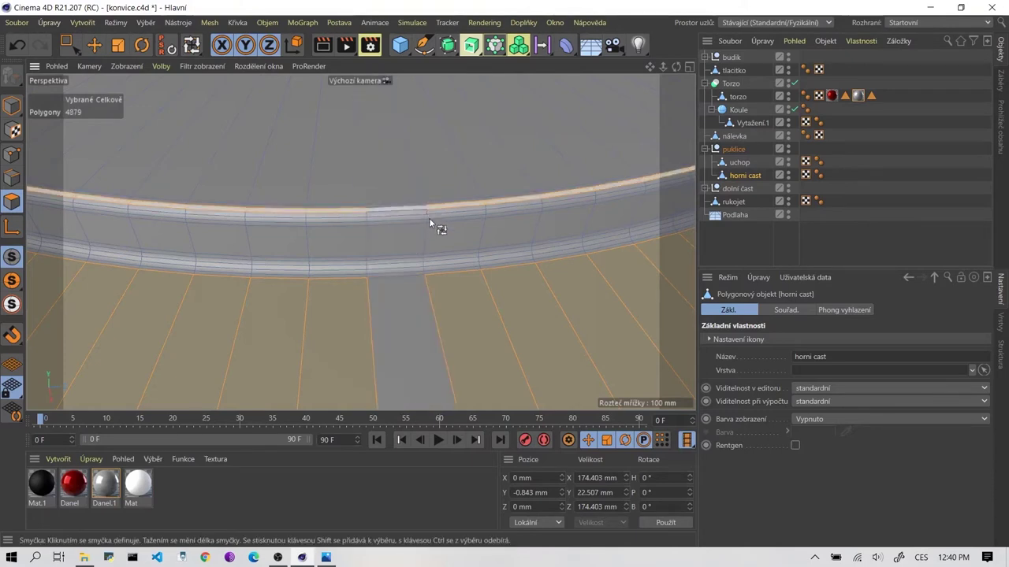
key("ctrl+z")
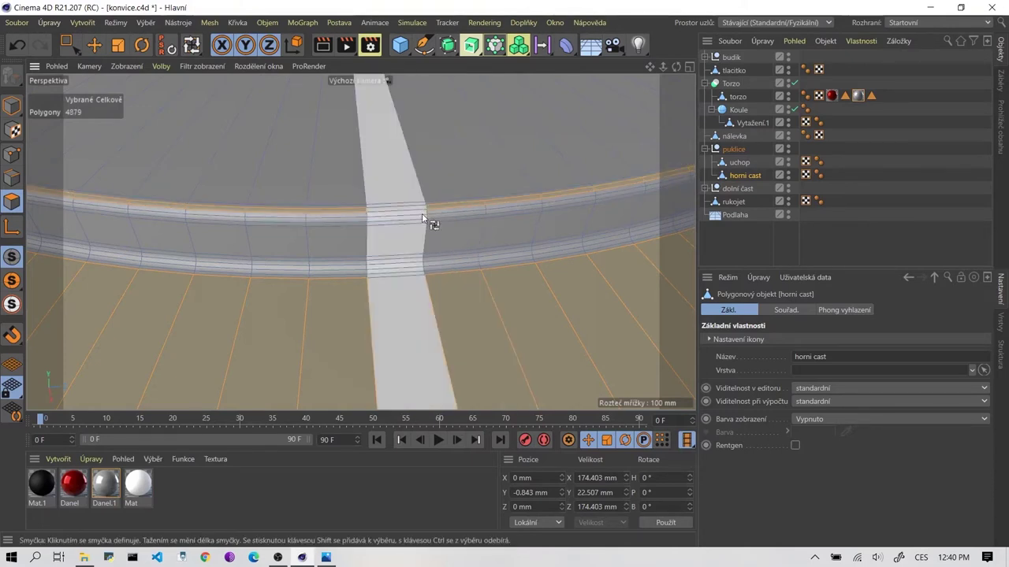
left_click(441, 209)
key("Delete")
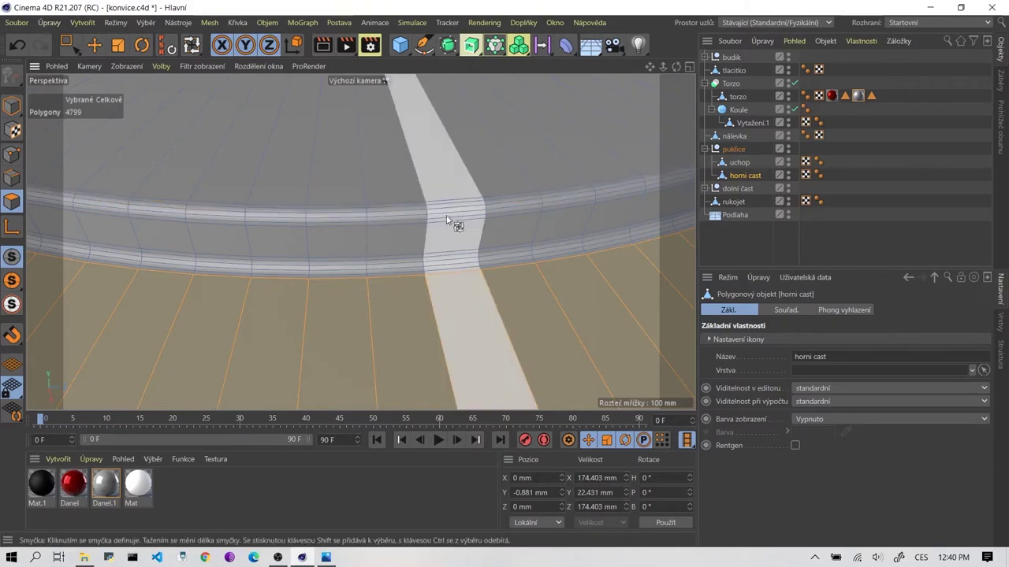
Drop the Danel.1 material onto the selected lid polygons of 'horni cast'
scroll(458, 238, "down", 5)
scroll(470, 256, "down", 3)
mouse_move(473, 263)
left_mouse_down("alt")
mouse_move(491, 202)
mouse_move(468, 226)
left_mouse_up("alt")
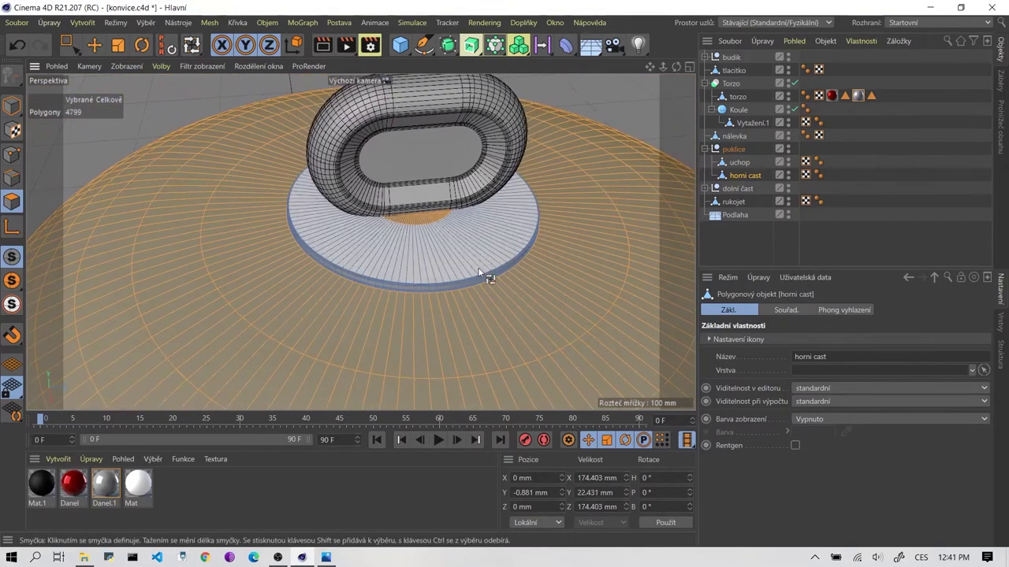
scroll(479, 273, "up", 2)
scroll(479, 273, "up", 1)
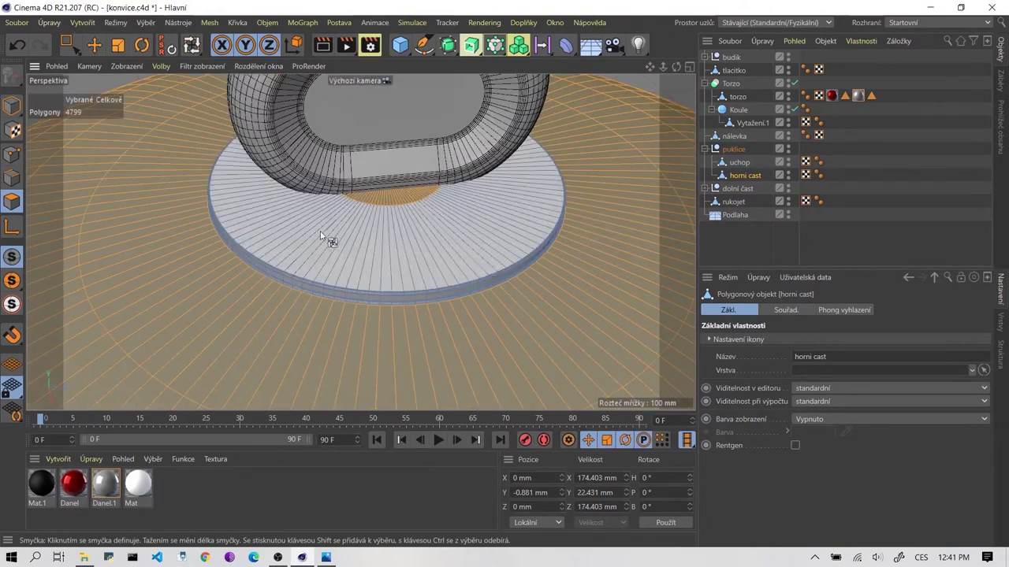
scroll(319, 230, "down", 1)
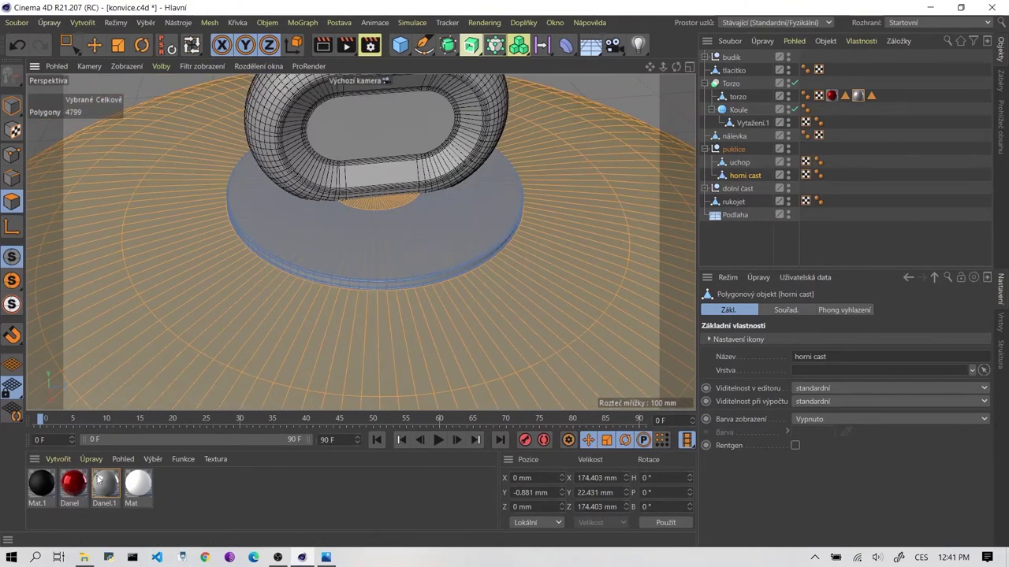
left_click_drag(448, 330, 448, 330)
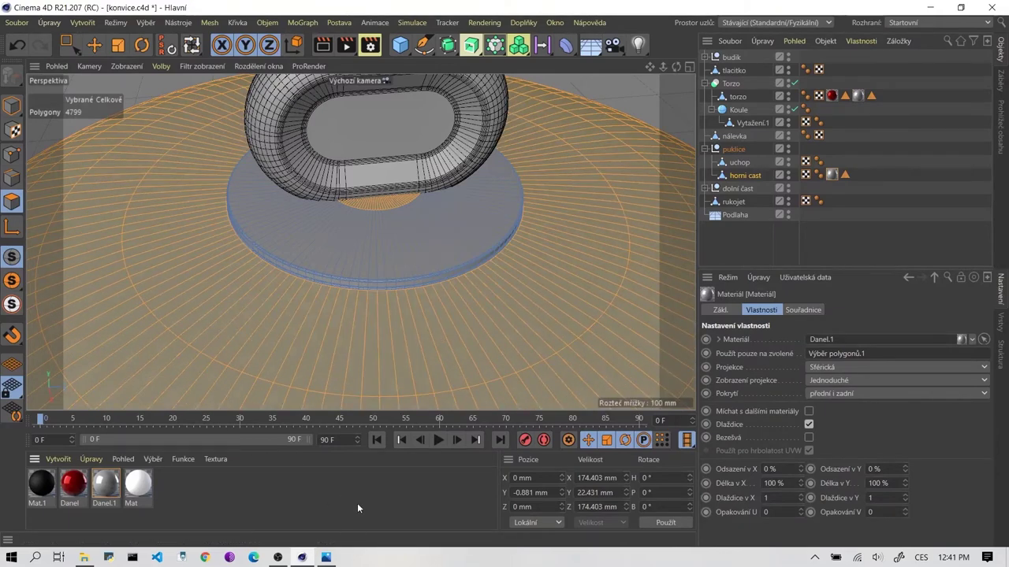
scroll(446, 365, "up", 2)
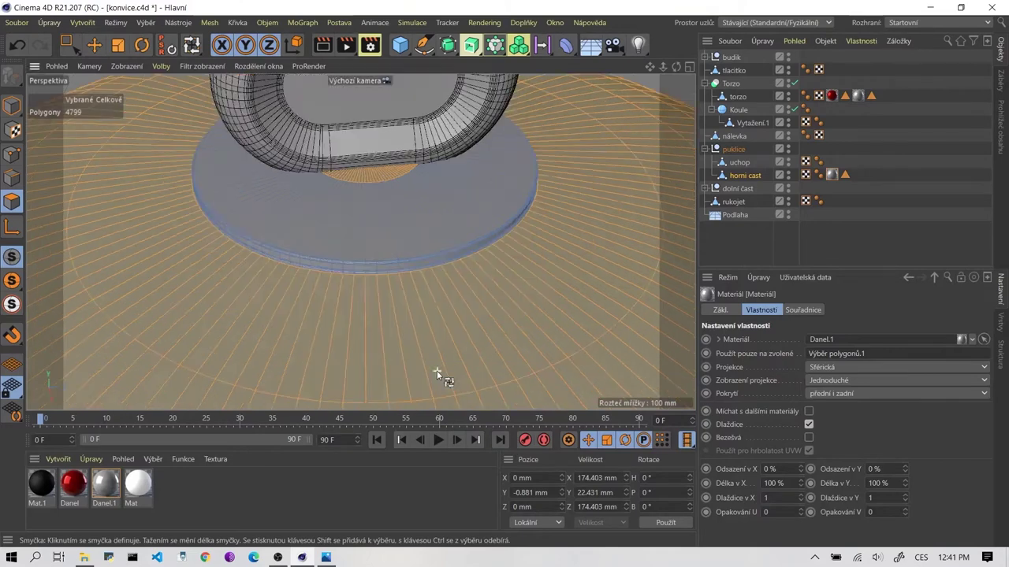
scroll(436, 369, "up", 1)
scroll(236, 126, "down", 3)
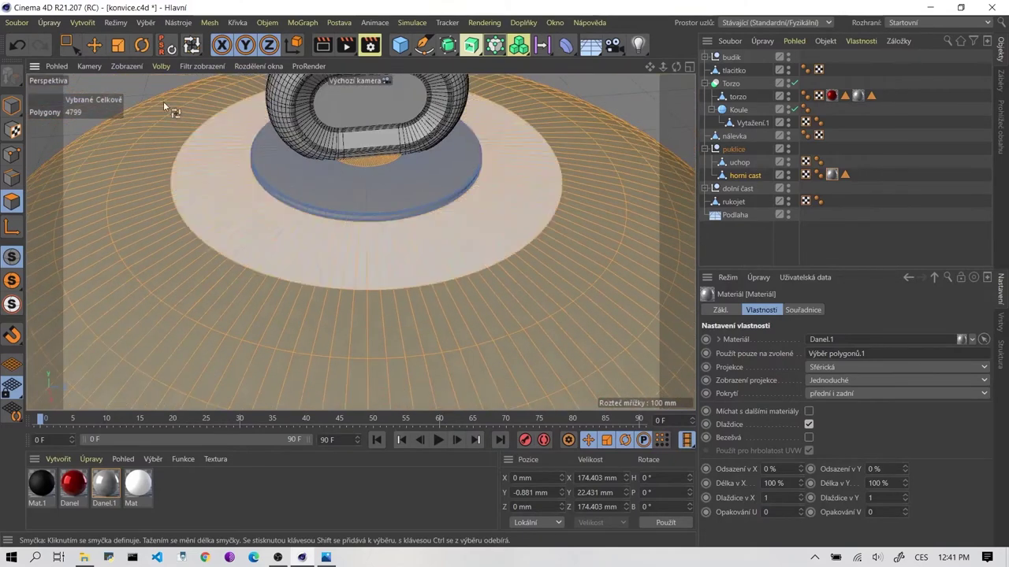
Switch to the Move tool, clear the dome's polygon selection and orbit around the disc rim
left_click(94, 45)
left_click(650, 117)
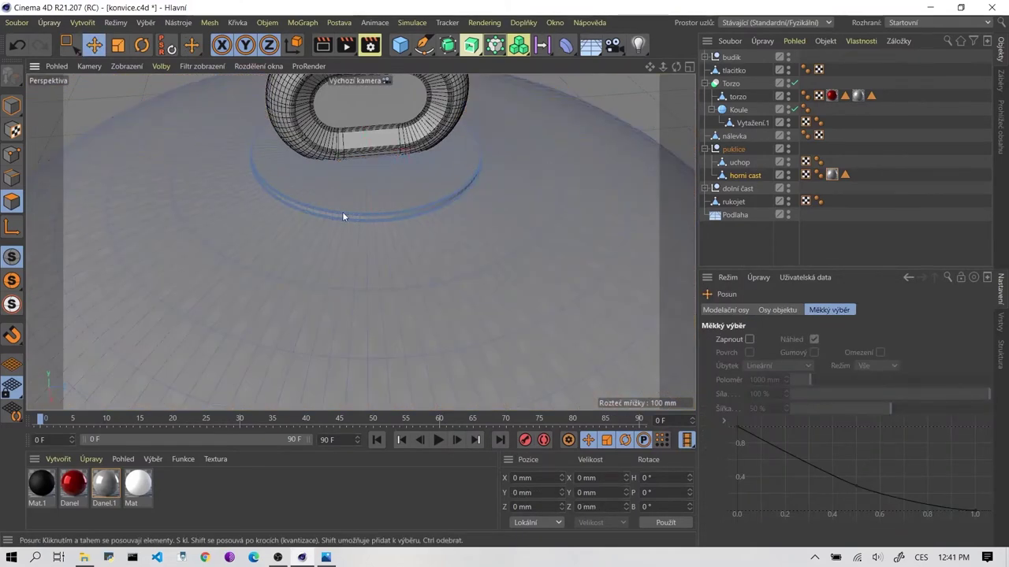
scroll(342, 216, "down", 2)
scroll(338, 215, "up", 2)
scroll(338, 216, "up", 2)
left_click_drag(346, 218, 531, 192, "alt")
scroll(536, 213, "up", 3)
left_click_drag(538, 225, 493, 230, "alt")
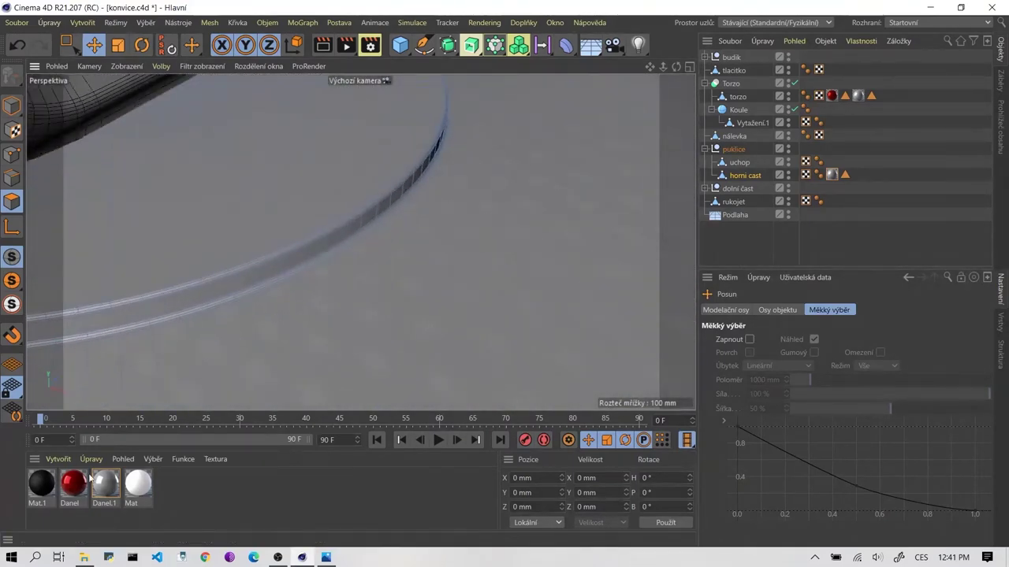
Lower the brightness of Danel.1's Difuze colour to grey, then zoom out over the lid
double_click(119, 487)
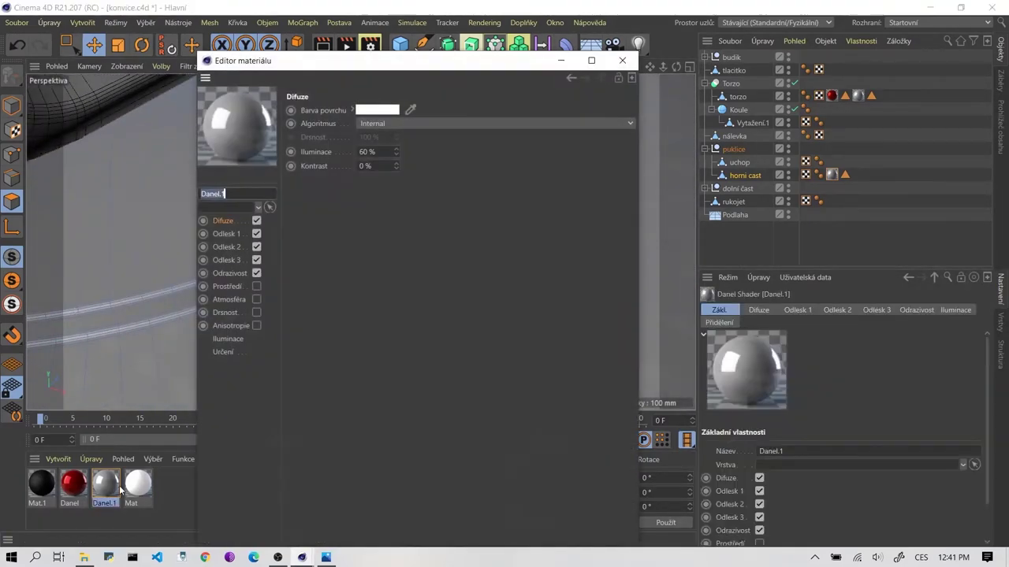
left_click(373, 111)
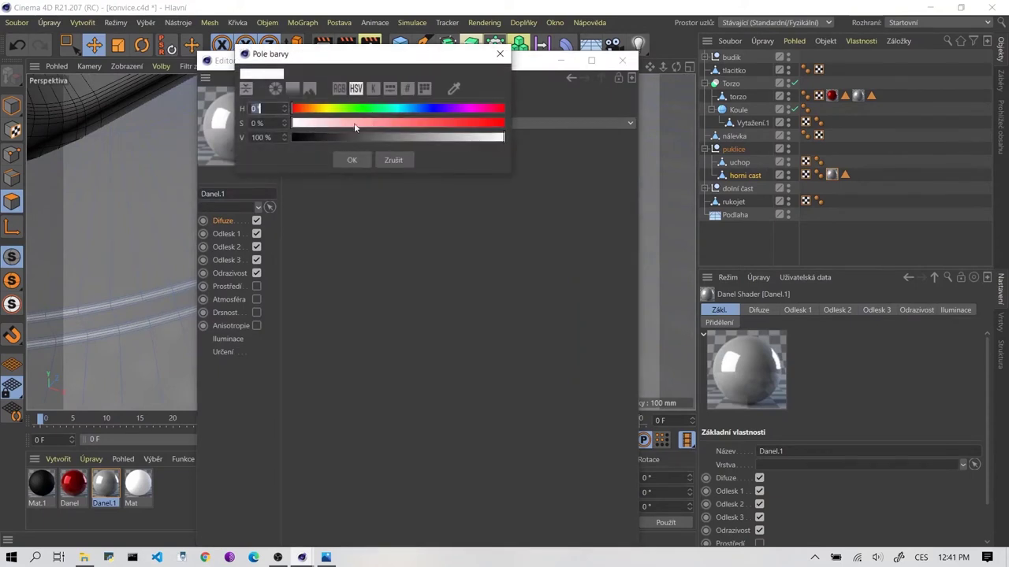
left_click(418, 136)
left_click(352, 160)
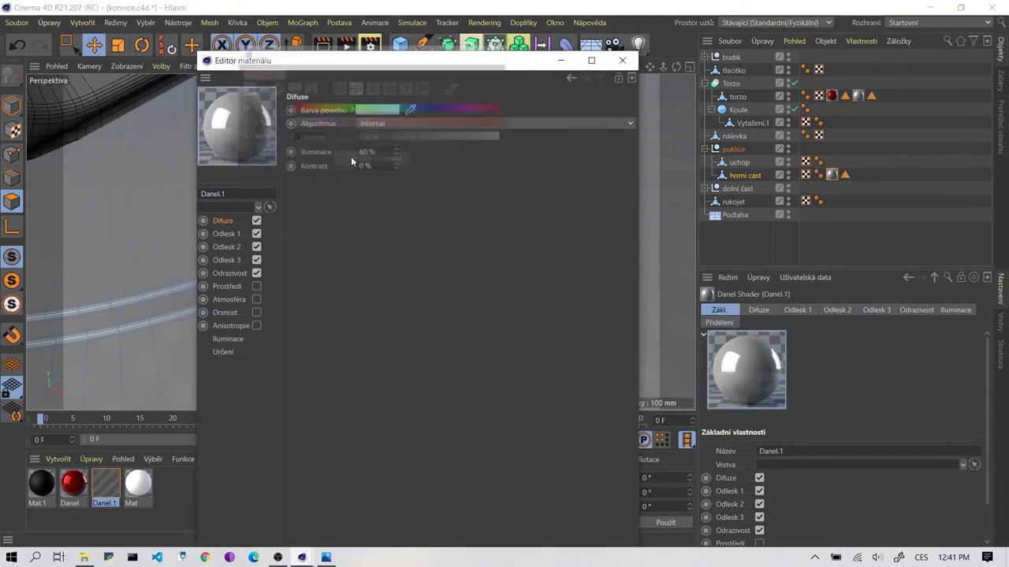
left_click(623, 60)
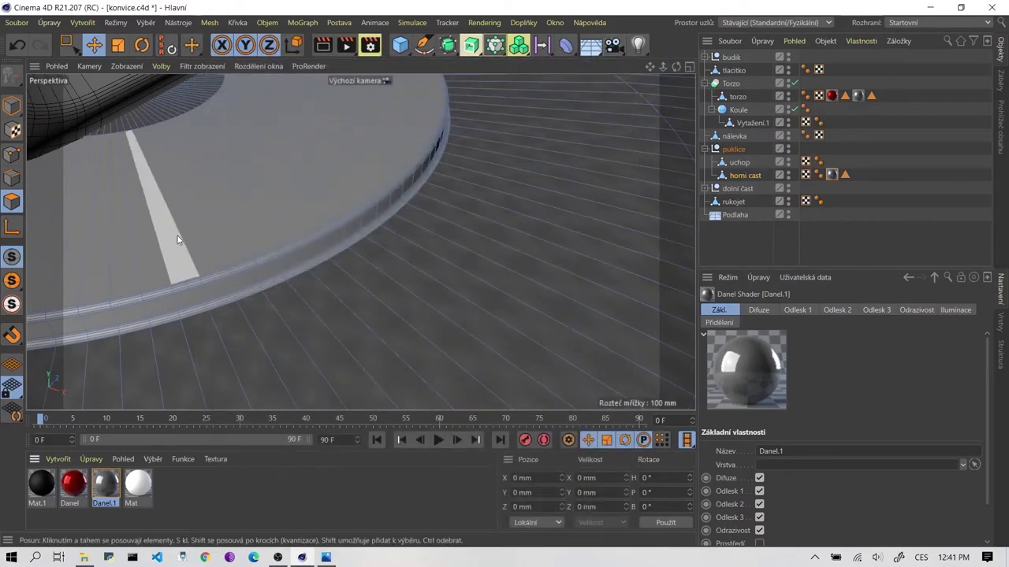
left_click_drag(177, 235, 321, 229, "alt")
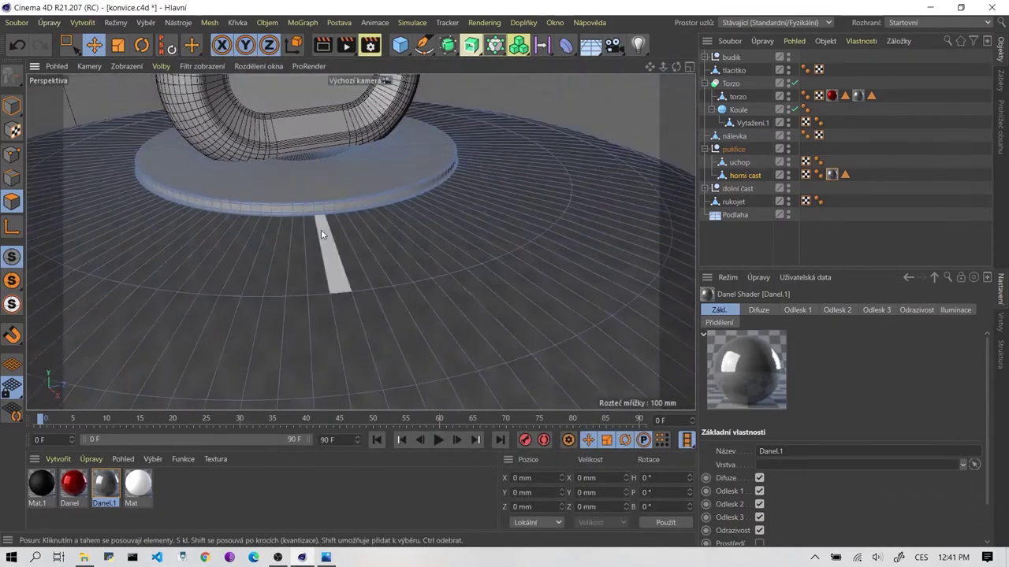
scroll(321, 230, "down", 5)
scroll(320, 221, "up", 3)
scroll(316, 223, "up", 3)
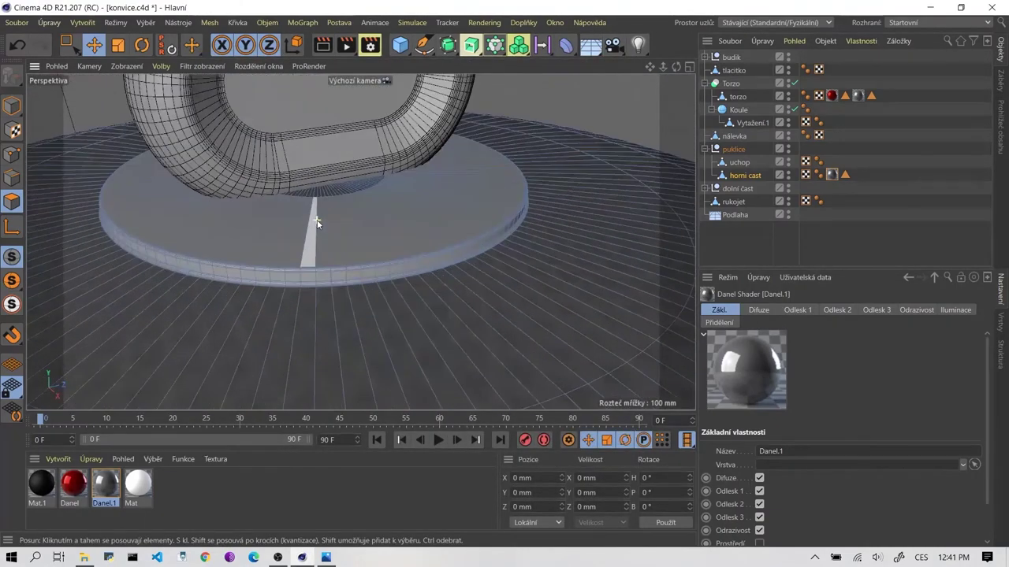
scroll(317, 220, "up", 3)
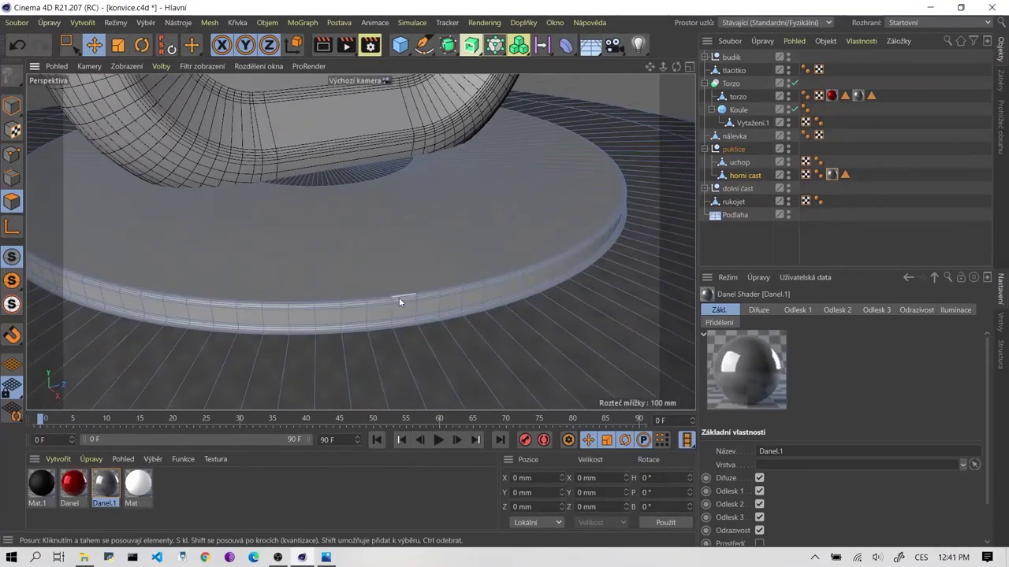
scroll(365, 206, "up", 2)
scroll(354, 197, "up", 1)
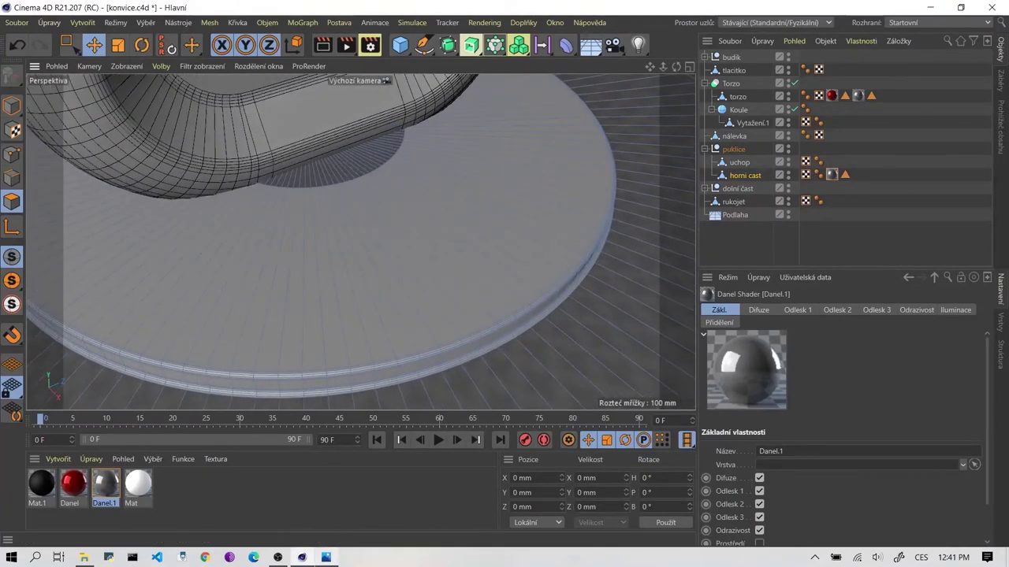
Review the 01.jpg kettle reference photo, then activate Loop Selection (U~L) in Edges mode
left_click(325, 558)
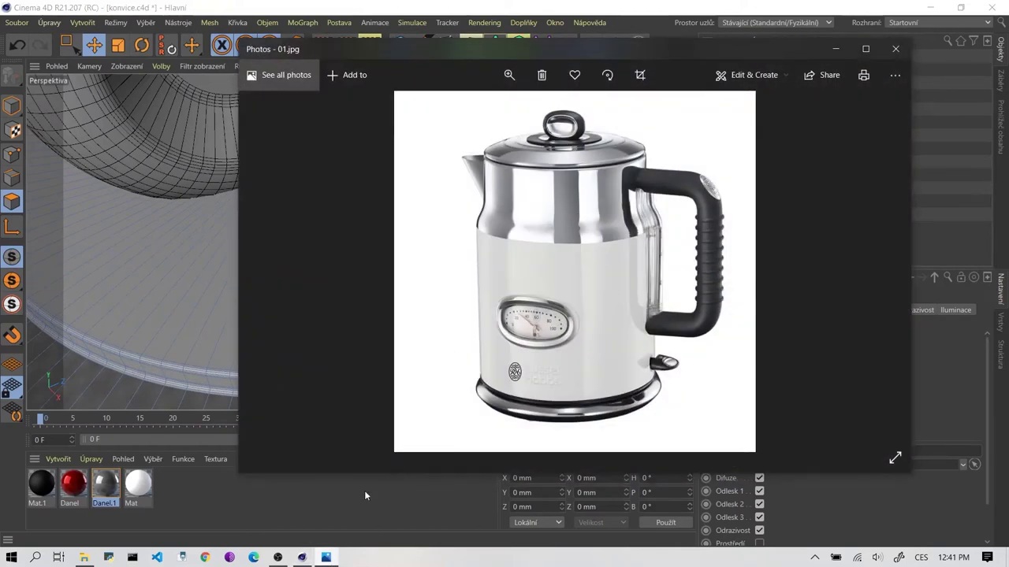
left_click(326, 557)
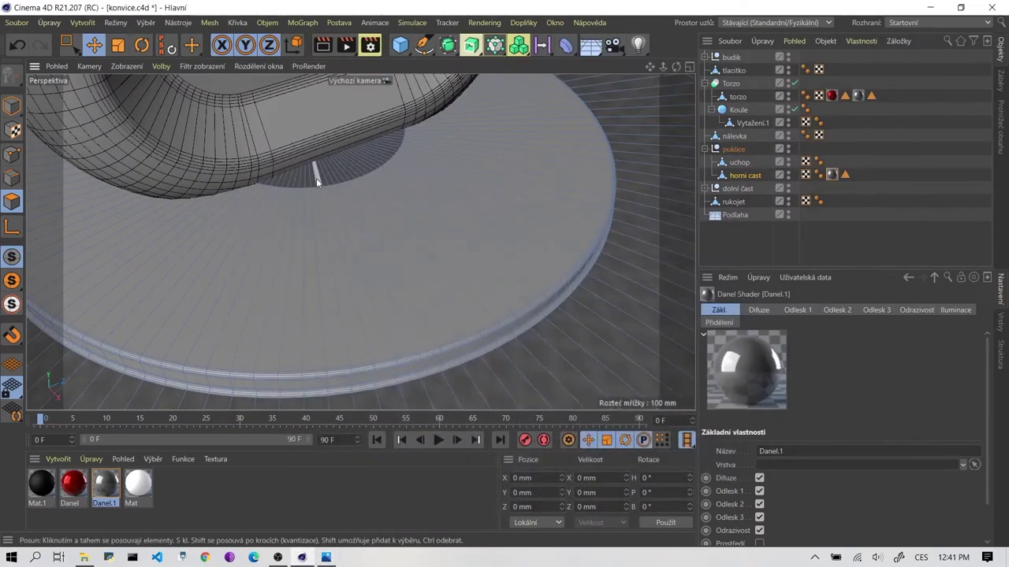
key("u")
key("l")
left_click(15, 178)
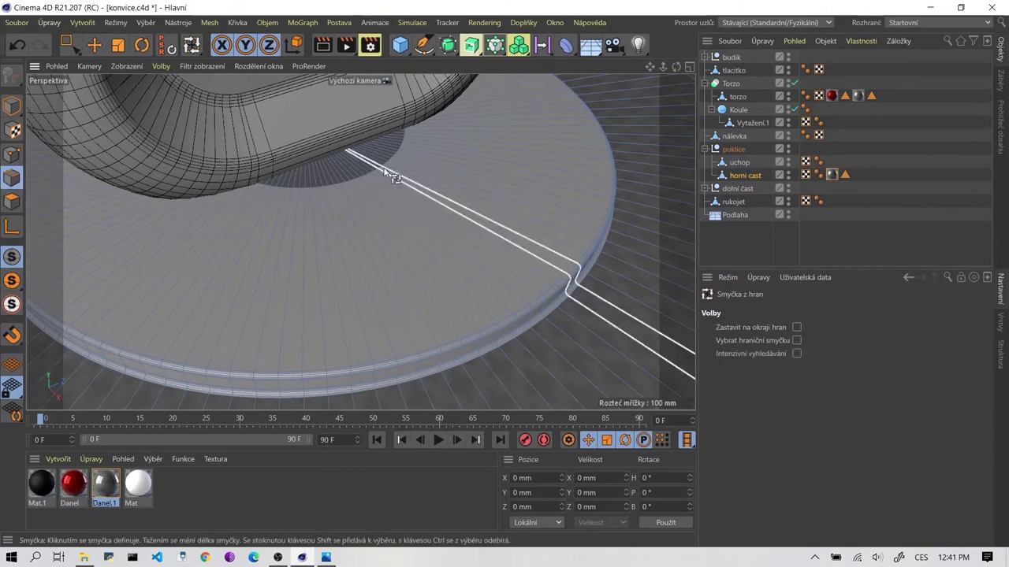
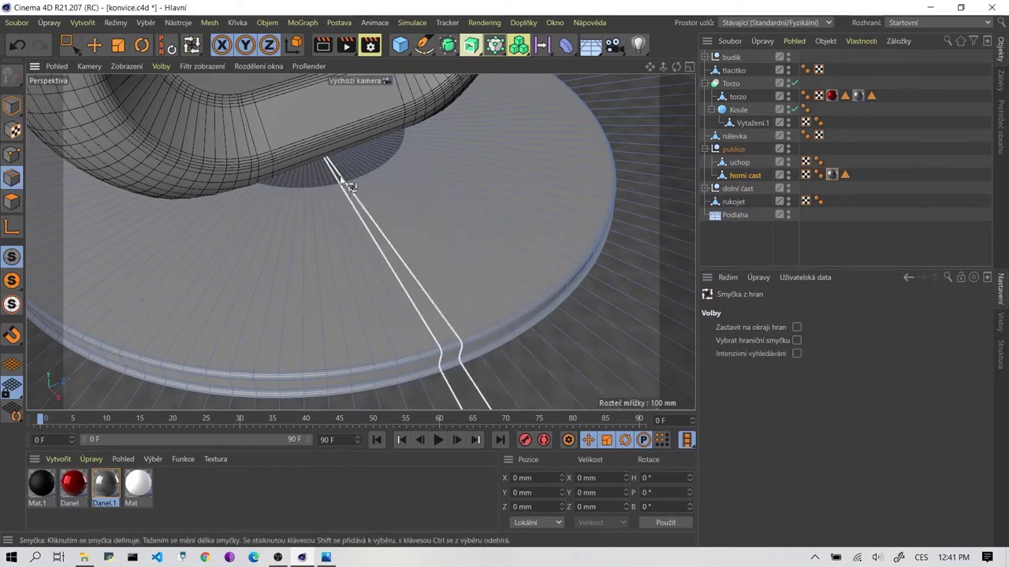
Loop-select the edge ring at the handle base and scale it to about 203% (33.183 mm across)
scroll(353, 173, "up", 3)
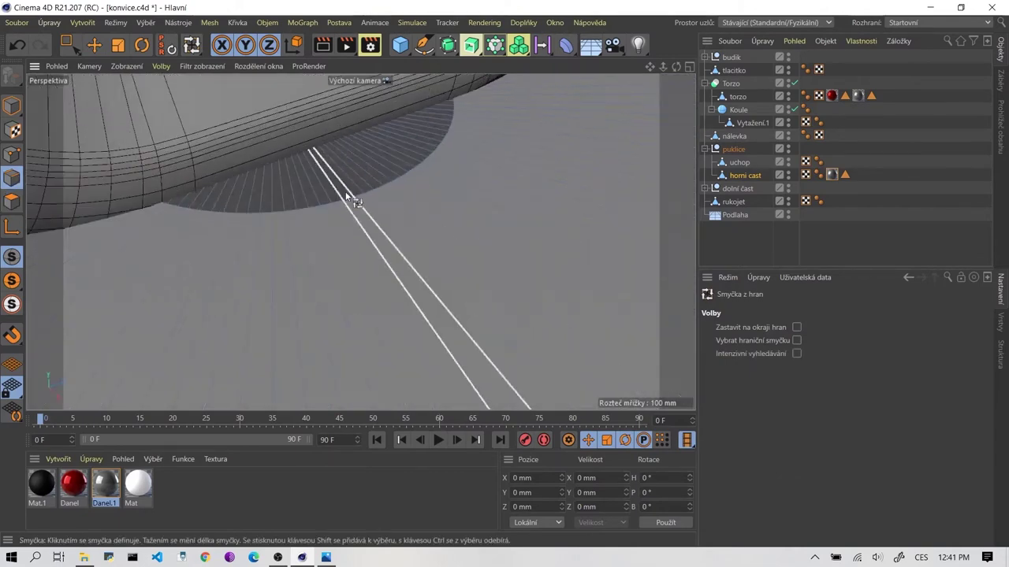
left_click(349, 199)
left_click(119, 45)
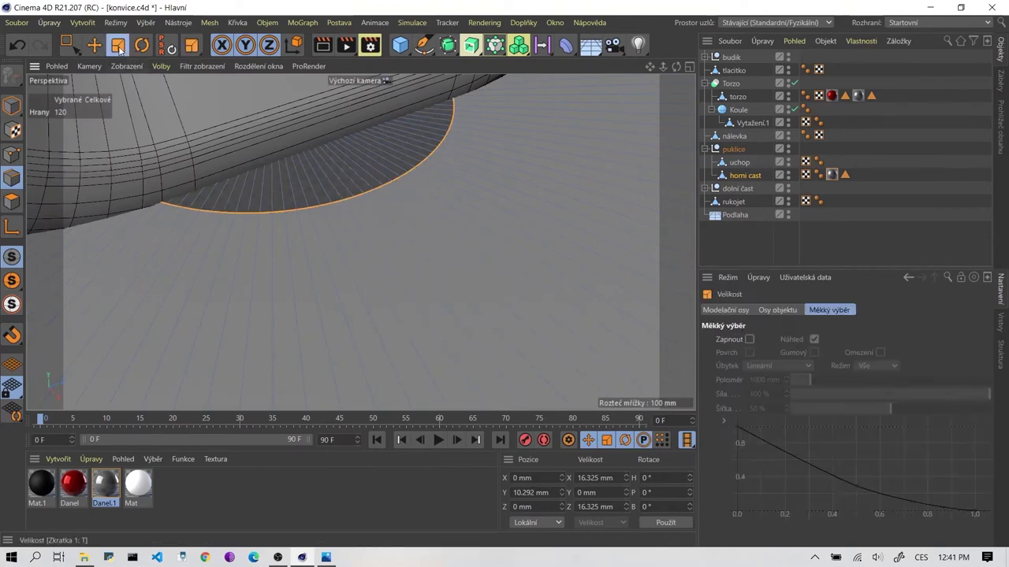
scroll(349, 371, "down", 3)
scroll(394, 304, "down", 2)
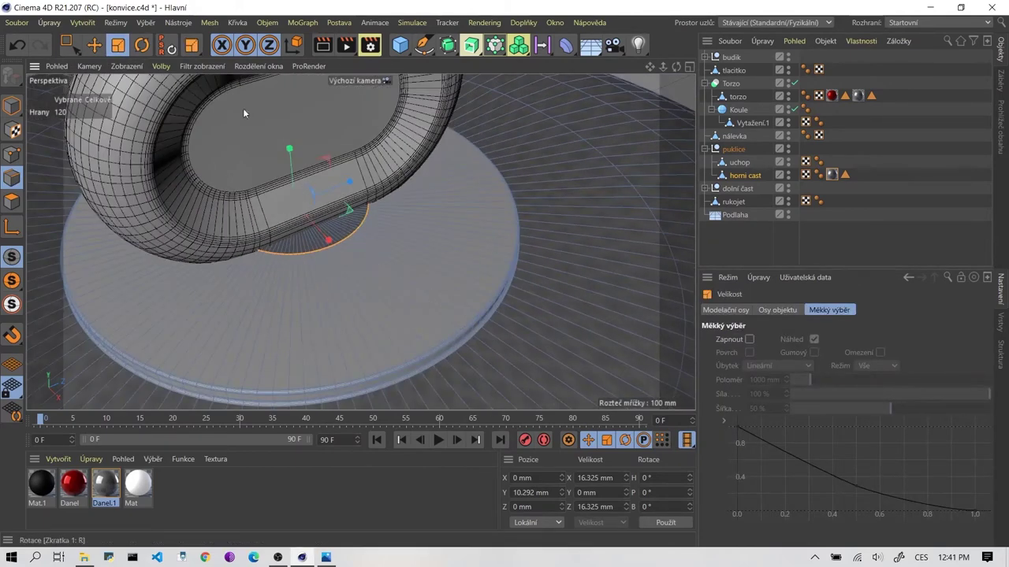
left_click(348, 211)
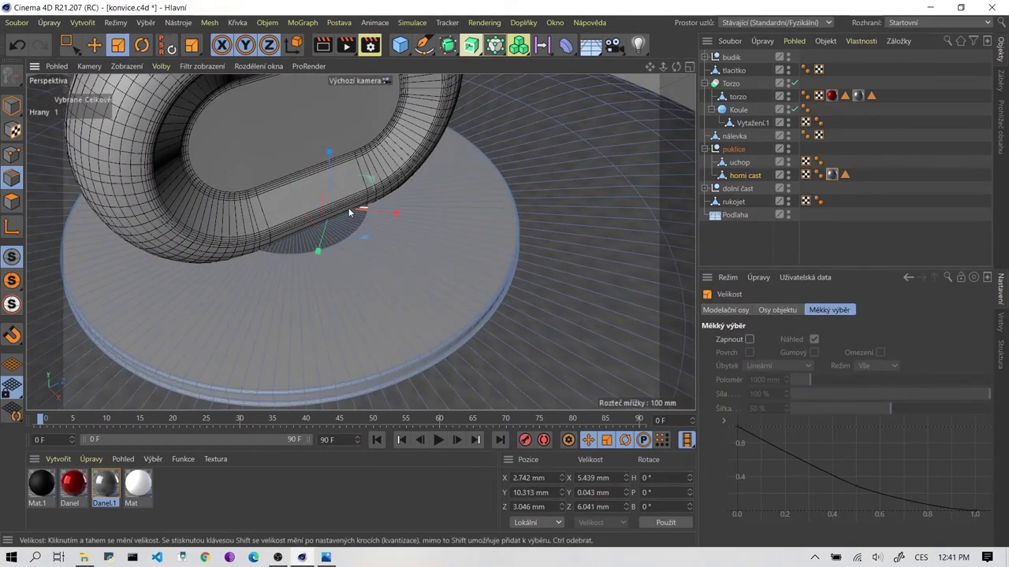
double_click(352, 213)
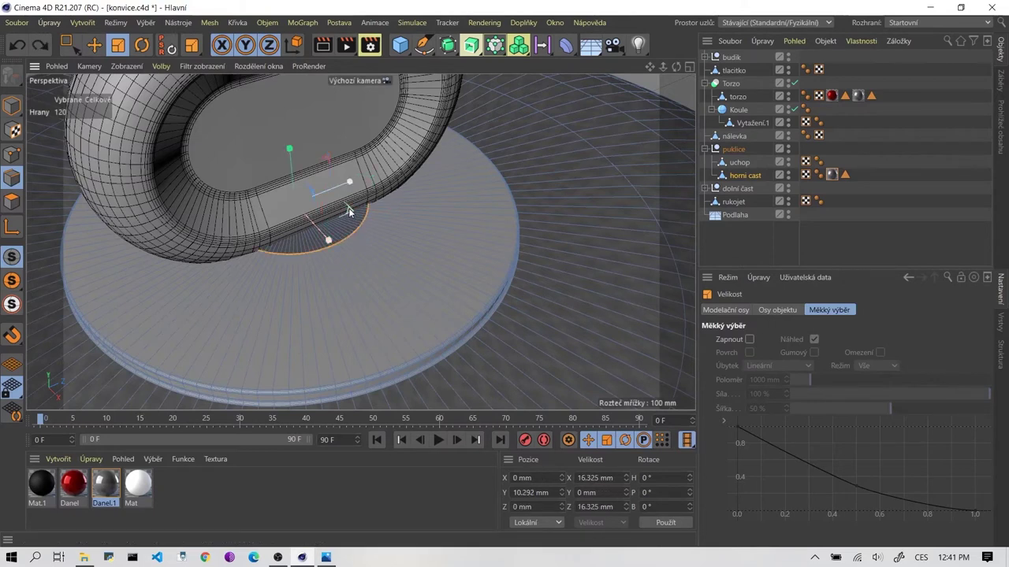
left_click_drag(349, 211, 367, 282)
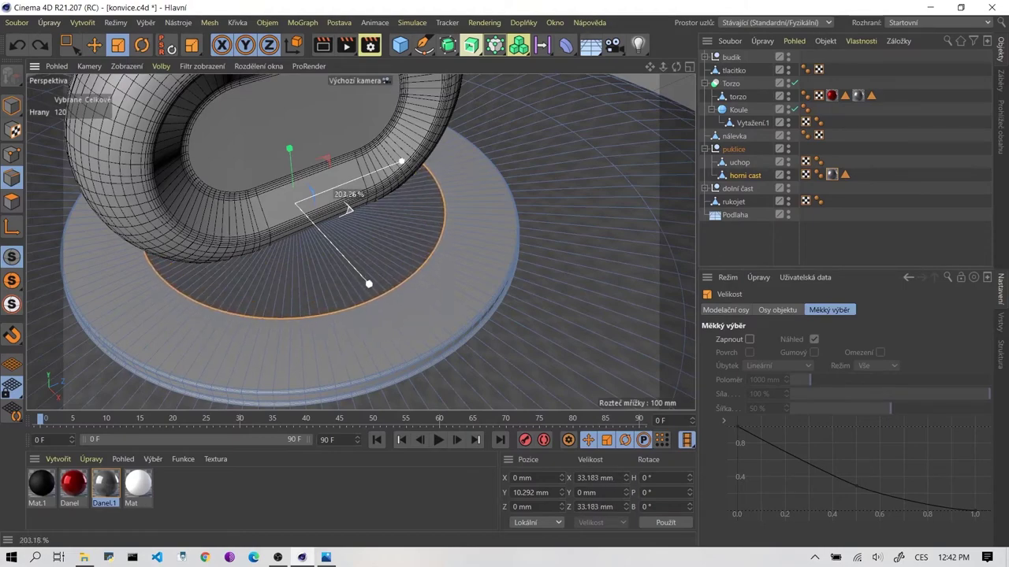
left_click_drag(366, 282, 369, 283)
Orbit around the kettle lid and switch to Polygon mode
mouse_move(253, 160)
left_mouse_down("alt")
mouse_move(650, 295)
mouse_move(612, 286)
mouse_move(503, 295)
left_mouse_up("alt")
scroll(441, 268, "up", 3)
scroll(407, 184, "up", 2)
scroll(386, 236, "up", 1)
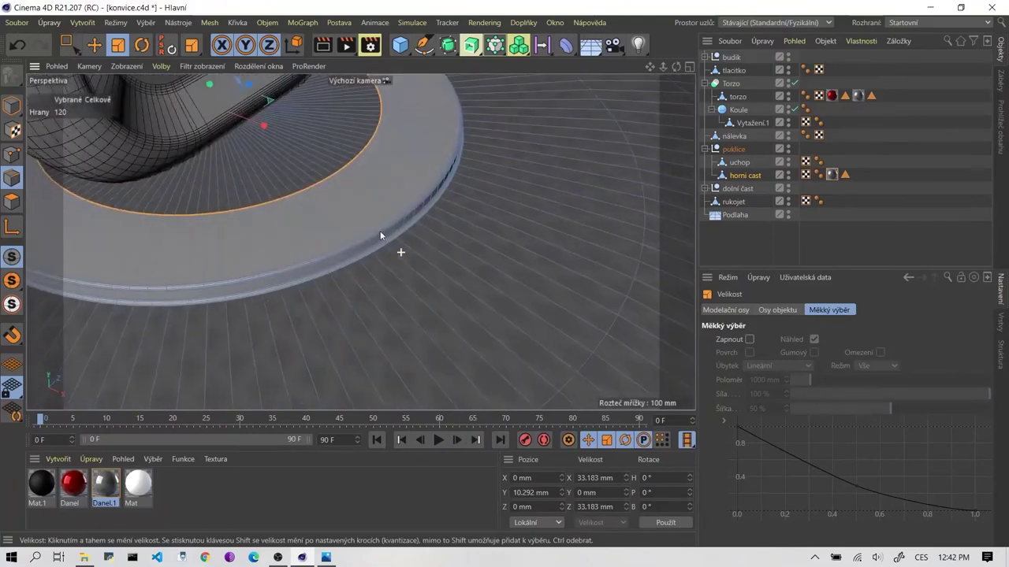
scroll(387, 218, "up", 1)
scroll(371, 214, "down", 2)
left_click(12, 201)
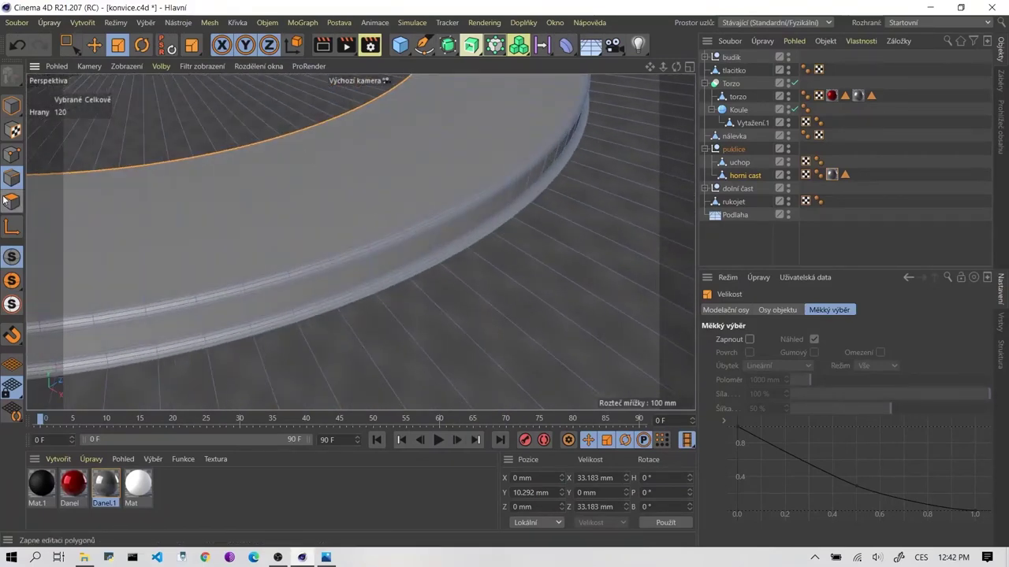
mouse_move(298, 263)
left_mouse_down()
mouse_move(319, 268)
mouse_move(289, 314)
left_mouse_up()
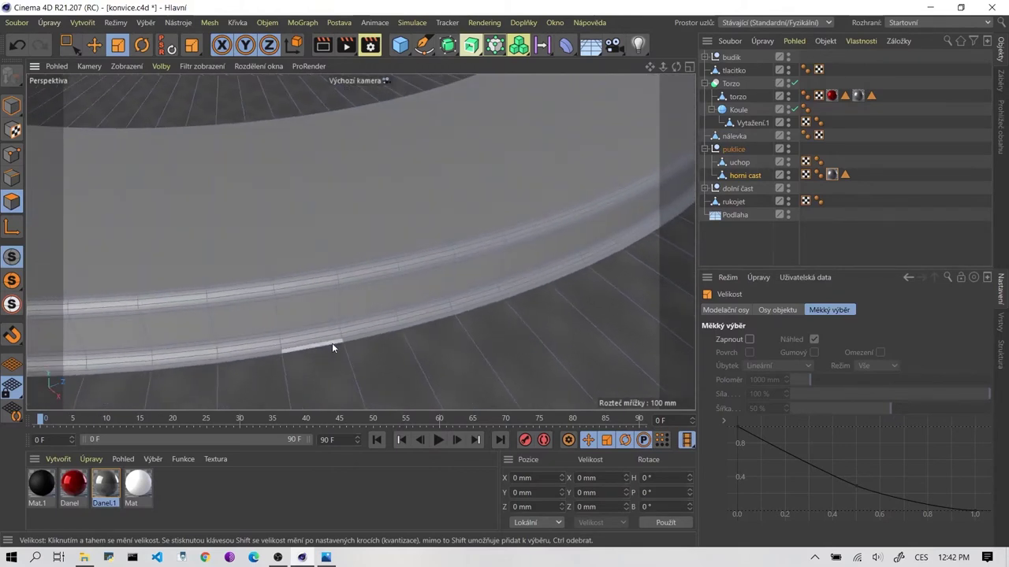
With Loop Selection (U~L), select the lower polygon loops of the disc's rim
key("u")
key("l")
left_click(331, 343)
left_click(341, 331)
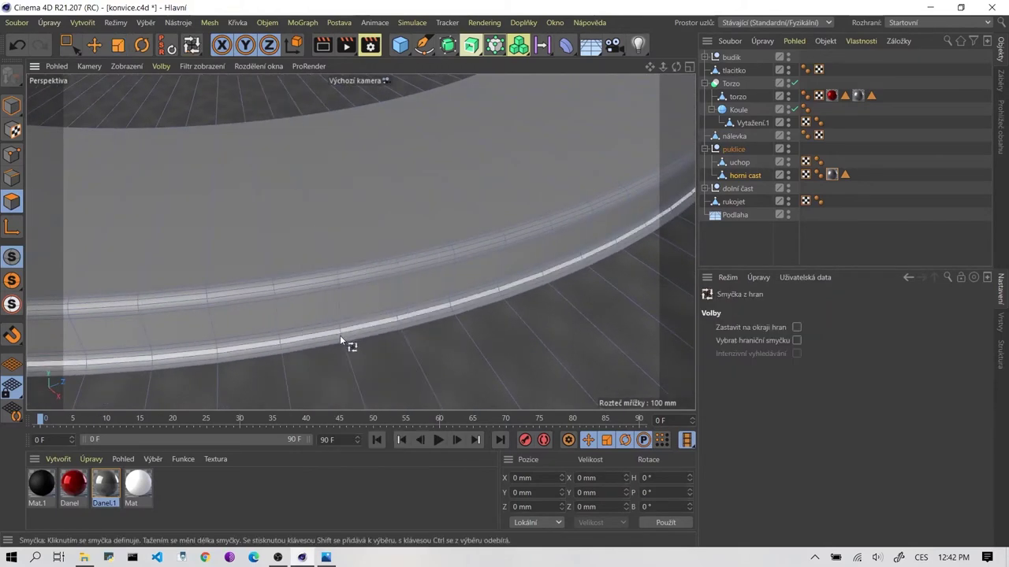
left_click(342, 340)
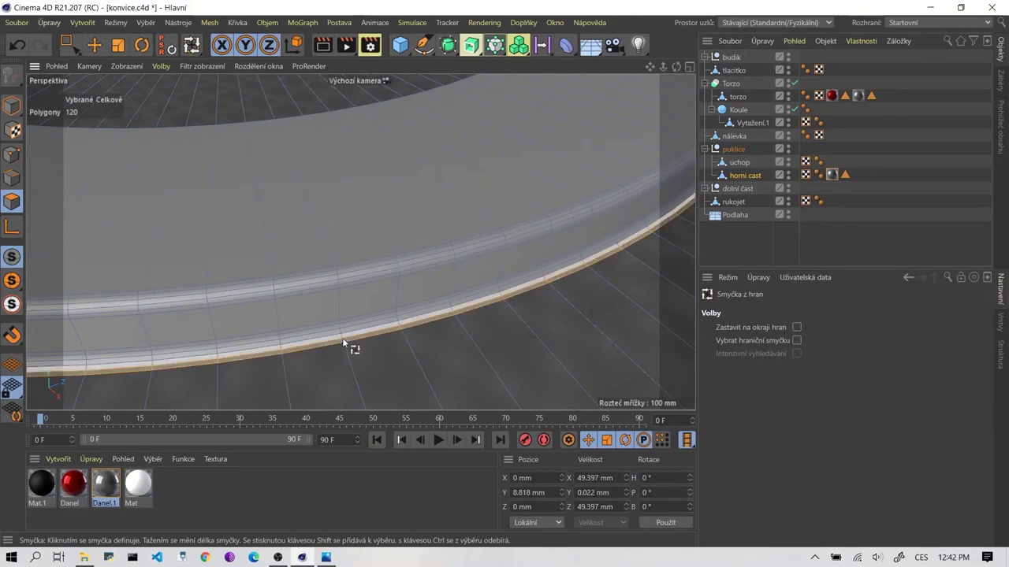
left_click(342, 340, "shift")
left_click(342, 336, "shift")
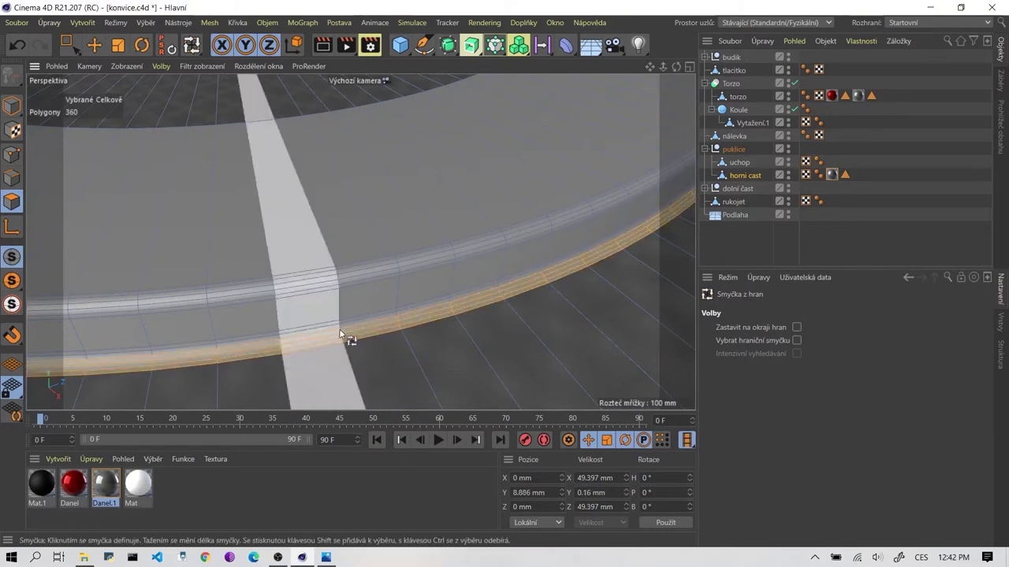
left_click(339, 327, "shift")
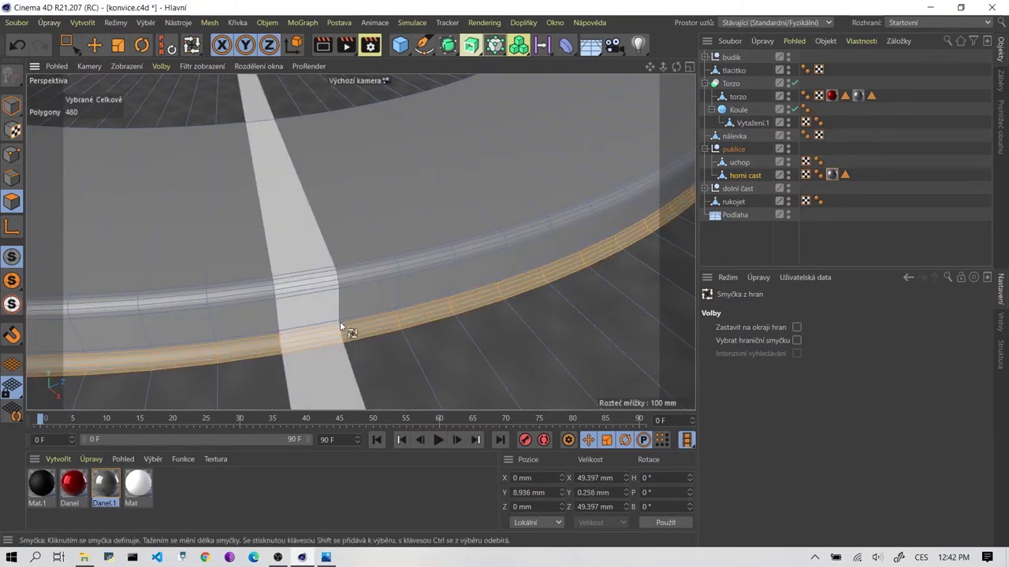
scroll(339, 322, "up", 2)
Add the upper rim loops and the disc's top face, totalling 1440 polygons
left_click(340, 321, "shift")
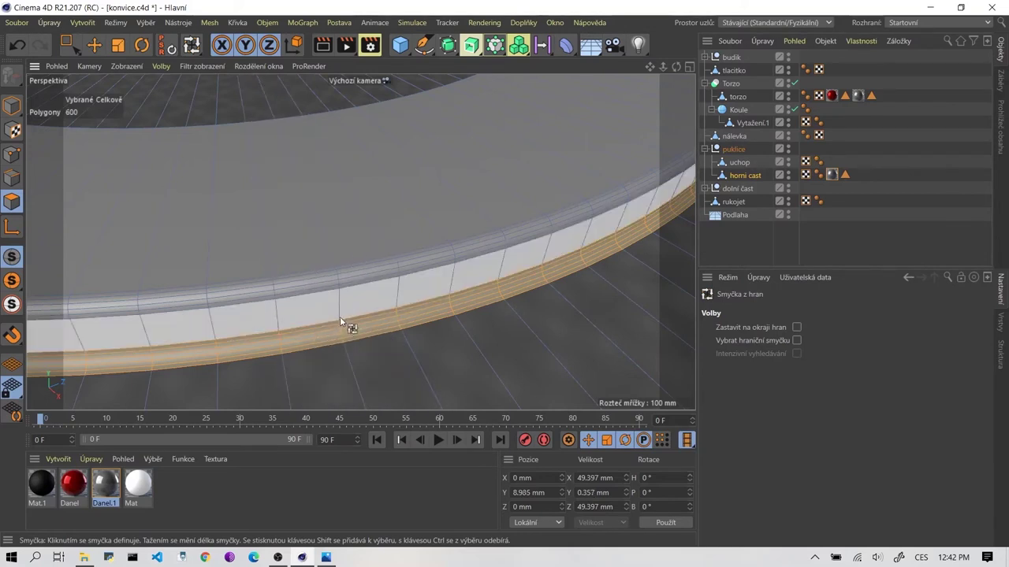
left_click(339, 288, "shift")
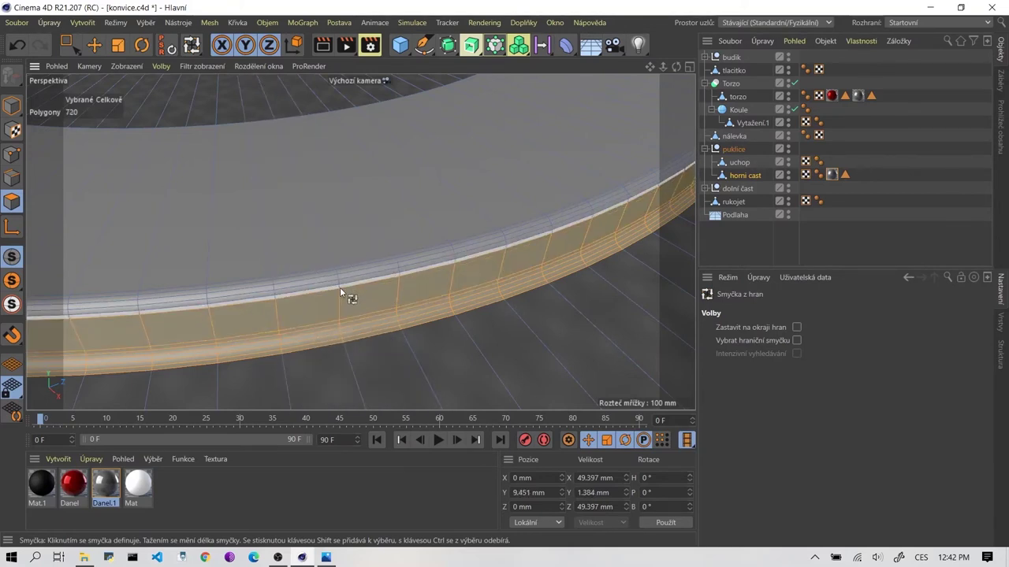
left_click(339, 287, "shift")
left_click(338, 282, "shift")
left_click(336, 277, "shift")
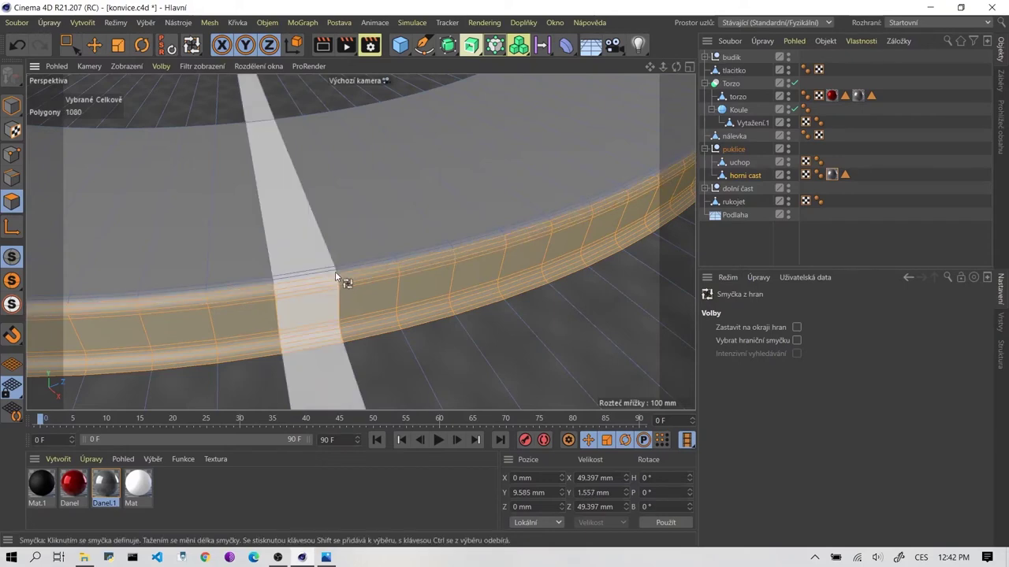
left_click(335, 271, "shift")
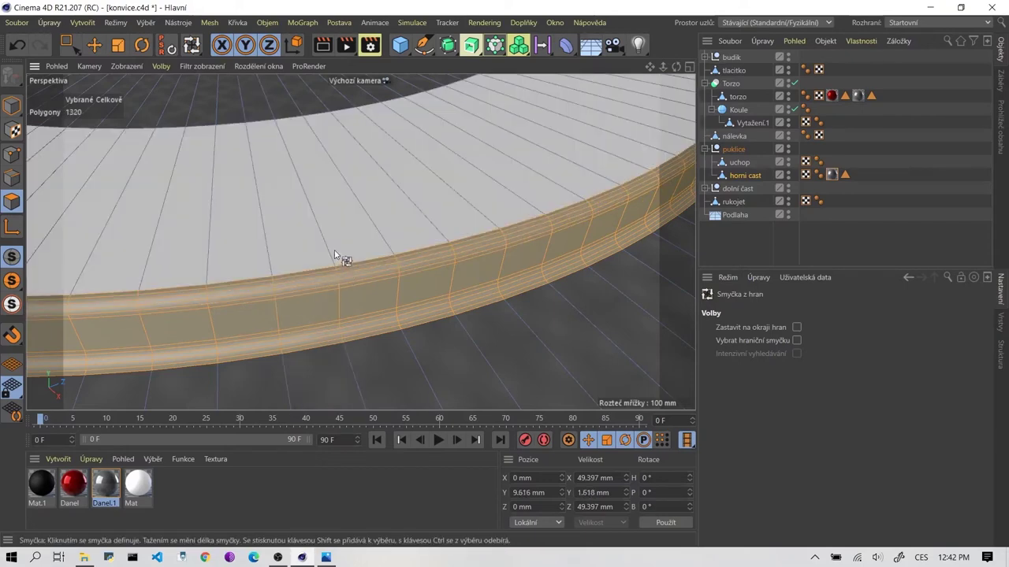
left_click(349, 214, "shift")
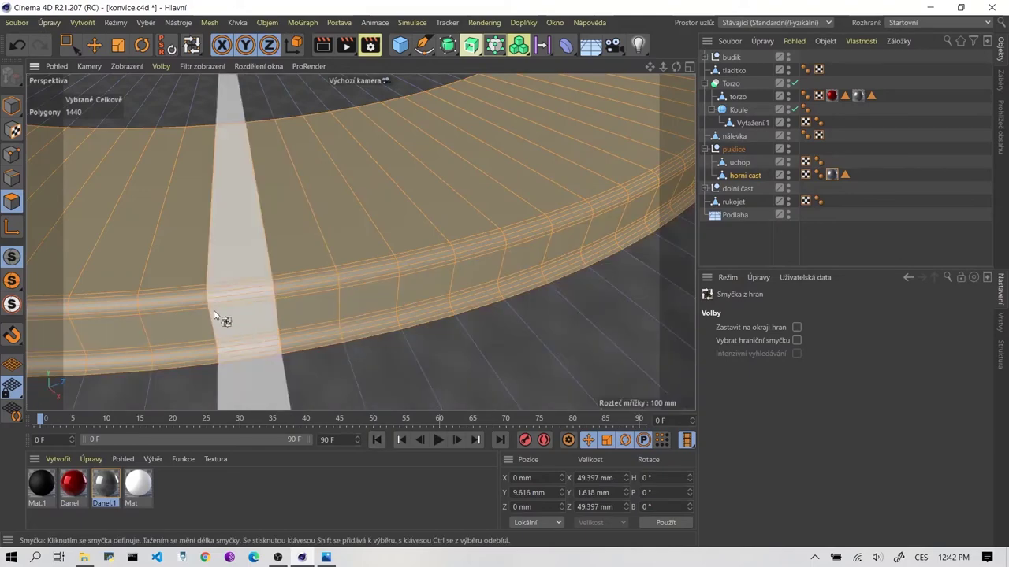
Apply the black Mat.1 material to the selected disc polygons
left_click_drag(41, 482, 284, 208)
scroll(284, 208, "down", 3)
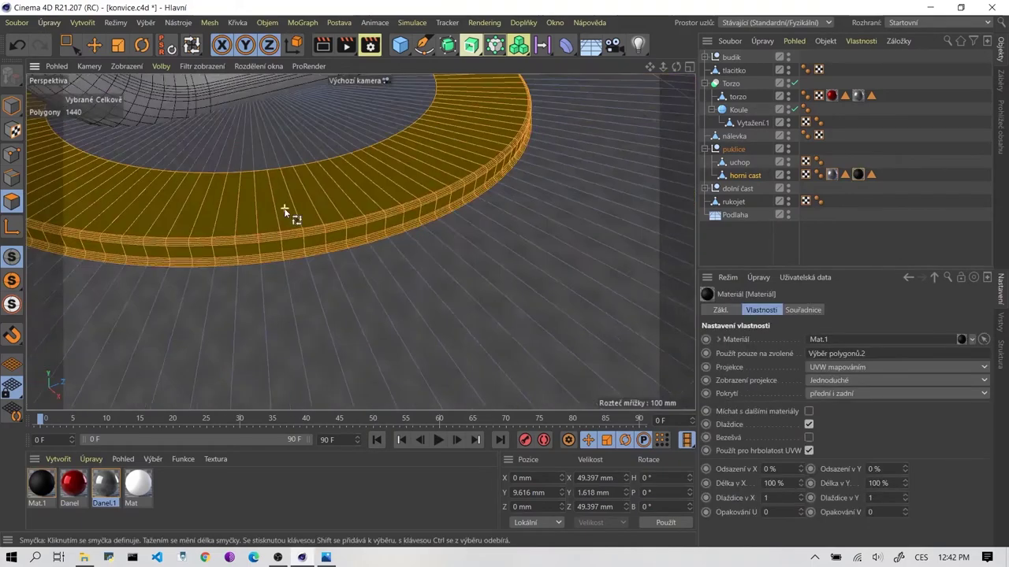
scroll(283, 233, "down", 3)
scroll(229, 96, "down", 2)
scroll(236, 126, "down", 3)
scroll(250, 120, "up", 1)
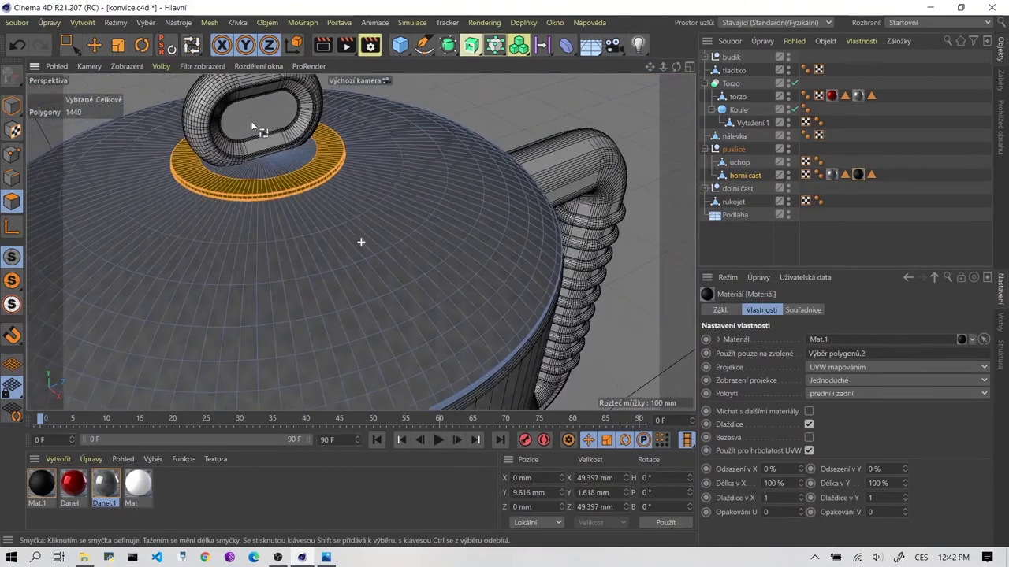
scroll(291, 193, "up", 2)
scroll(276, 165, "up", 2)
scroll(282, 175, "up", 2)
scroll(287, 185, "up", 1)
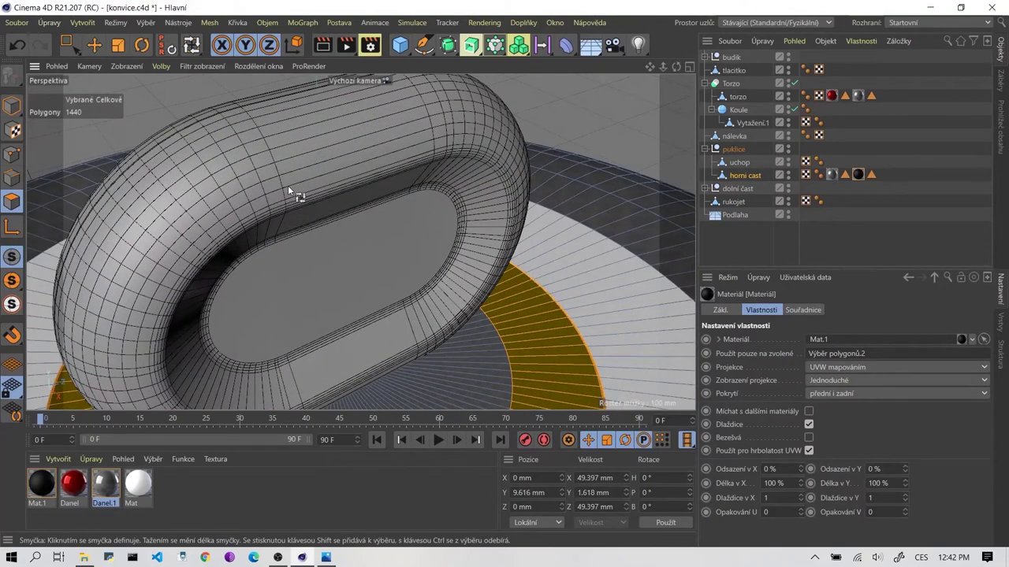
scroll(287, 185, "down", 2)
scroll(426, 263, "down", 1)
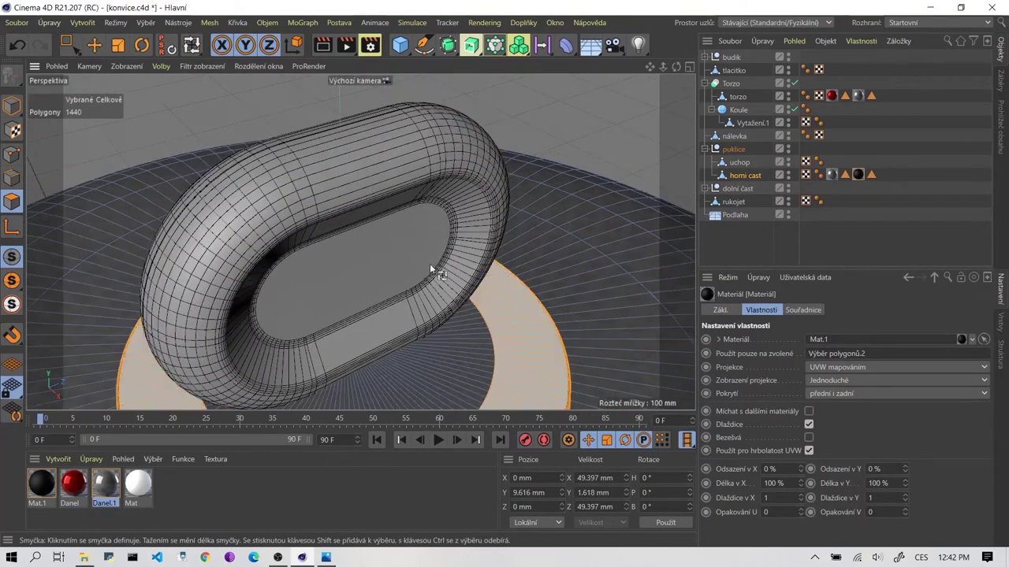
scroll(430, 268, "down", 3)
Return to Model mode with the Move tool and orbit to view the handle front-on
left_click(95, 46)
left_click(213, 181)
key("Return")
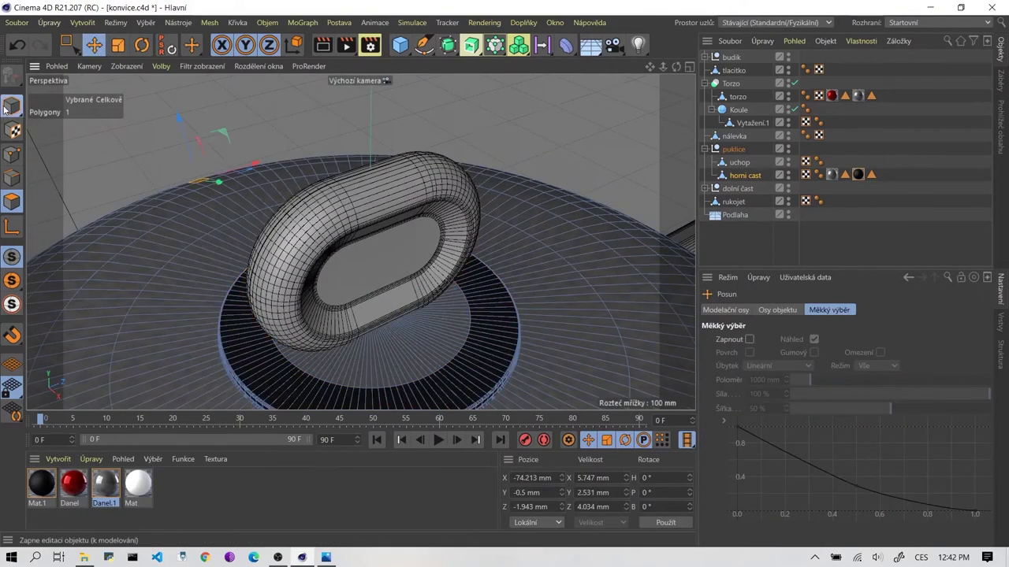
scroll(236, 181, "down", 3)
scroll(280, 181, "up", 3)
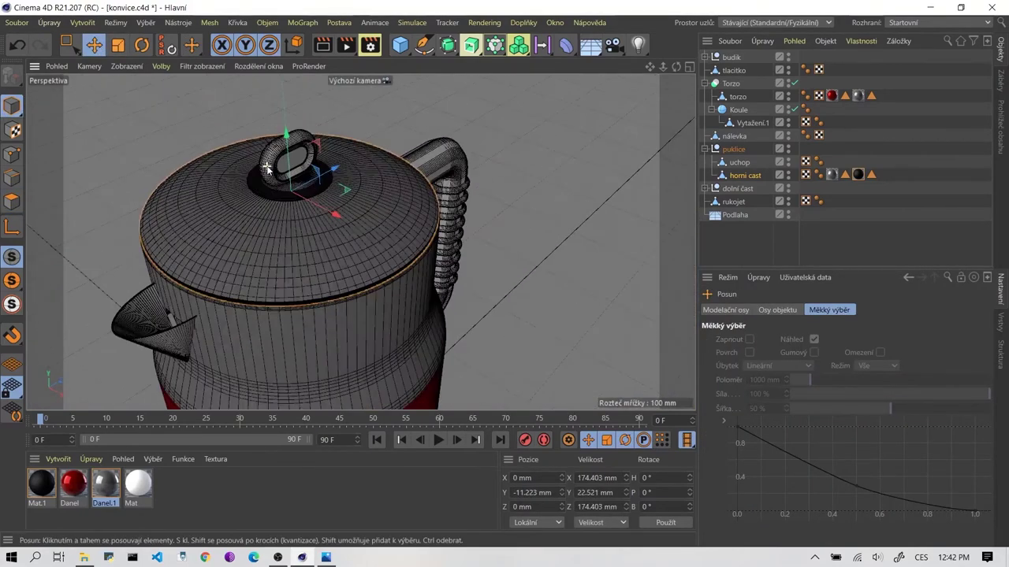
scroll(280, 181, "up", 2)
scroll(315, 181, "up", 2)
scroll(368, 214, "up", 3)
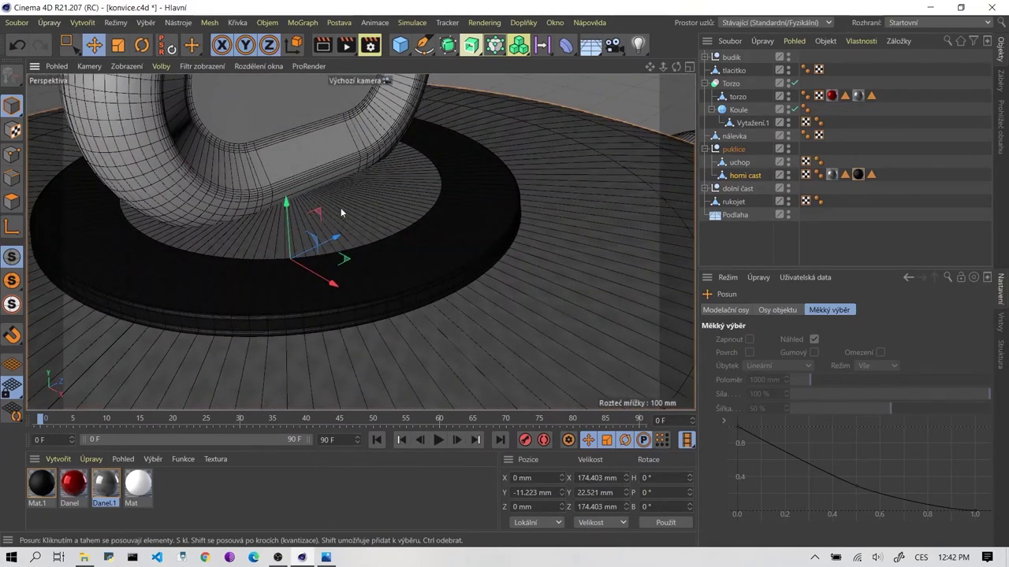
scroll(410, 246, "down", 2)
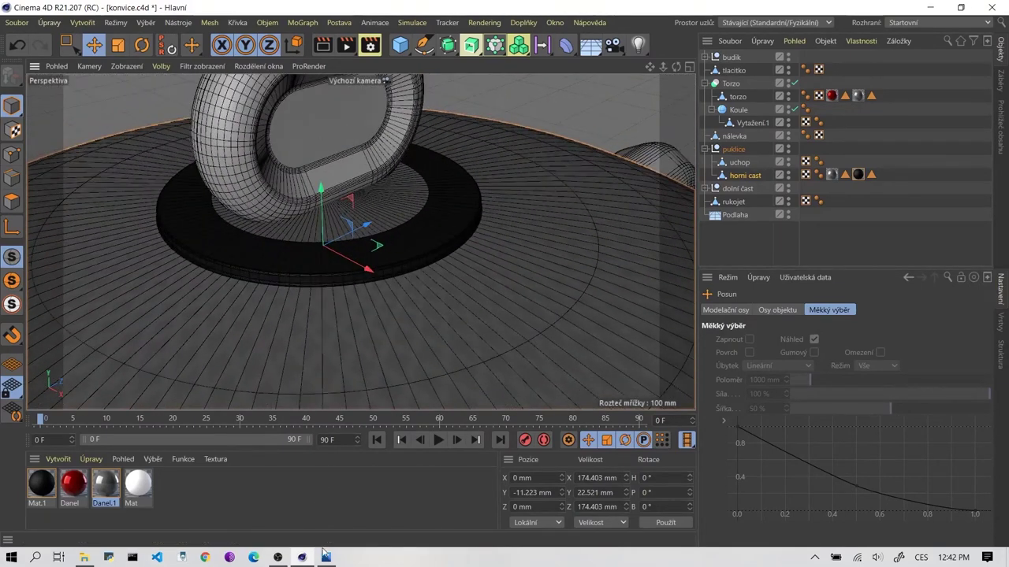
left_click_drag(363, 153, 260, 160, "alt")
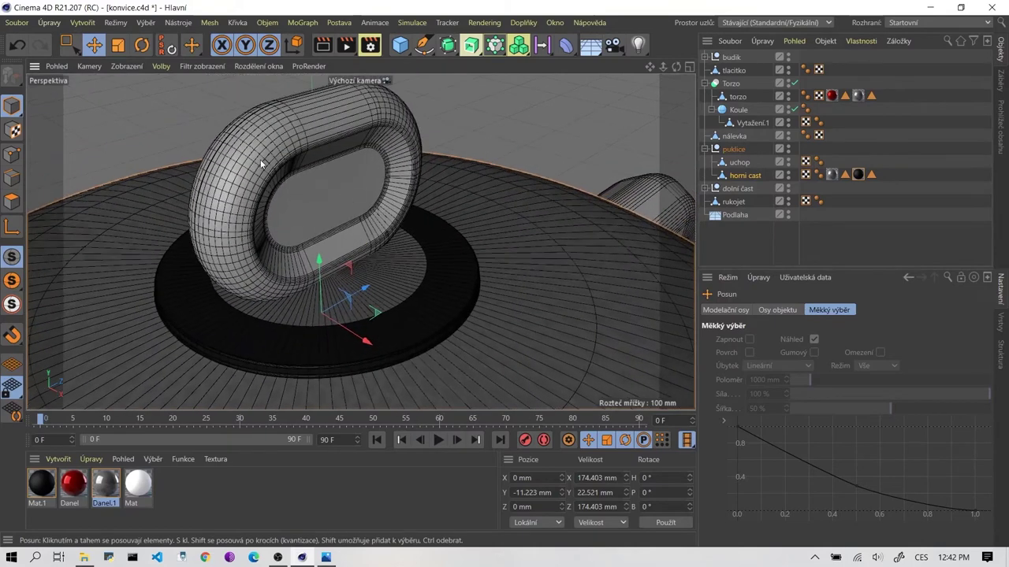
Select uchop, check the 01.jpg reference photo, then zoom and orbit onto the handle's hole
left_click(281, 198)
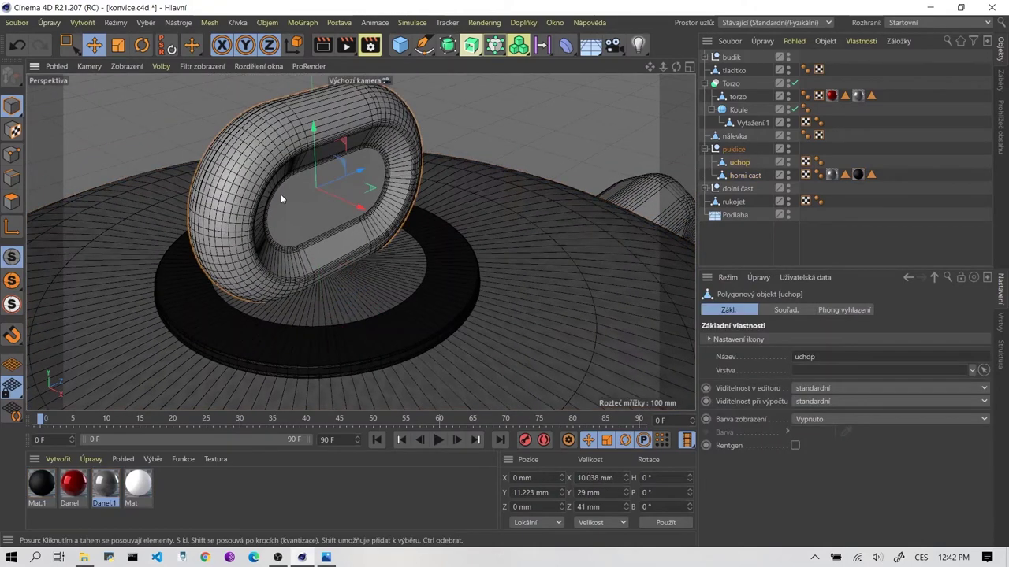
left_click(327, 558)
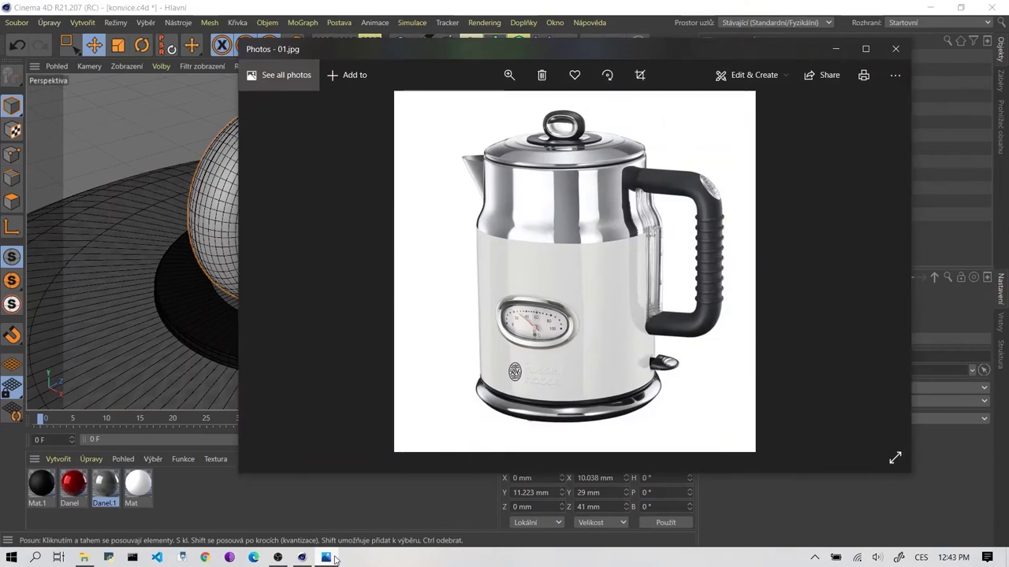
left_click(333, 556)
scroll(303, 166, "up", 3)
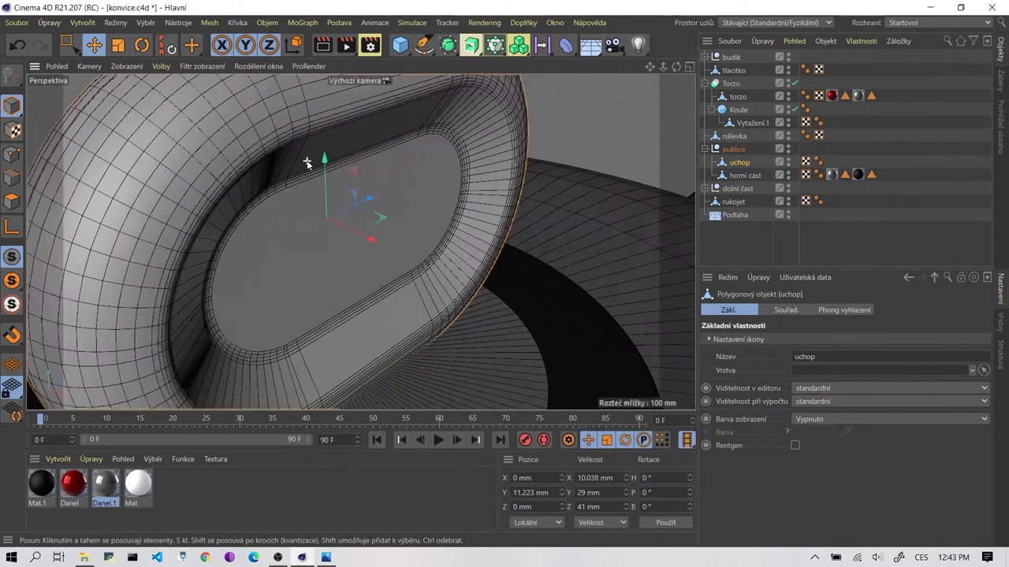
scroll(306, 160, "up", 2)
scroll(263, 138, "up", 2)
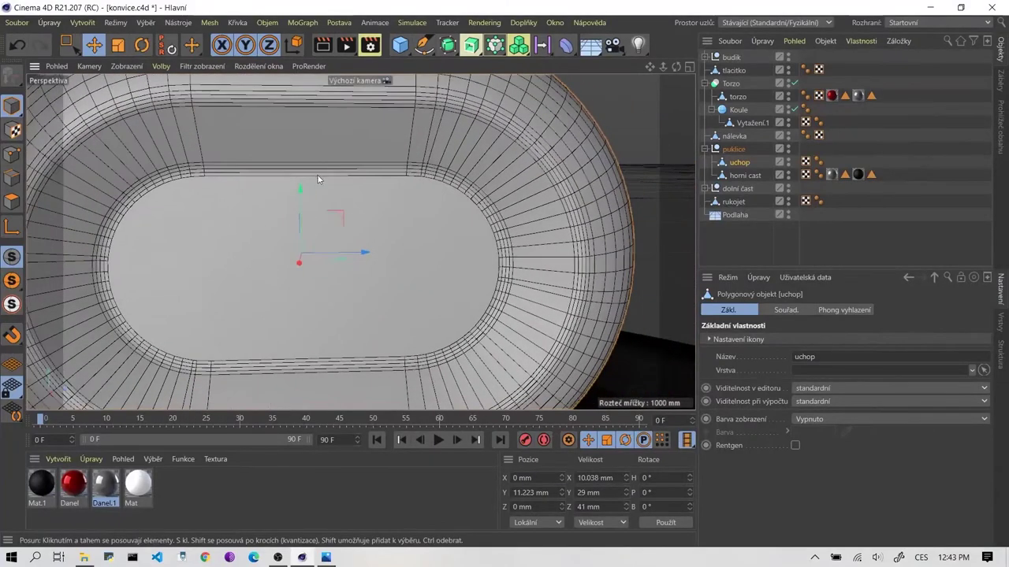
mouse_move(438, 183)
left_mouse_down("alt")
mouse_move(345, 191)
mouse_move(380, 210)
left_mouse_up("alt")
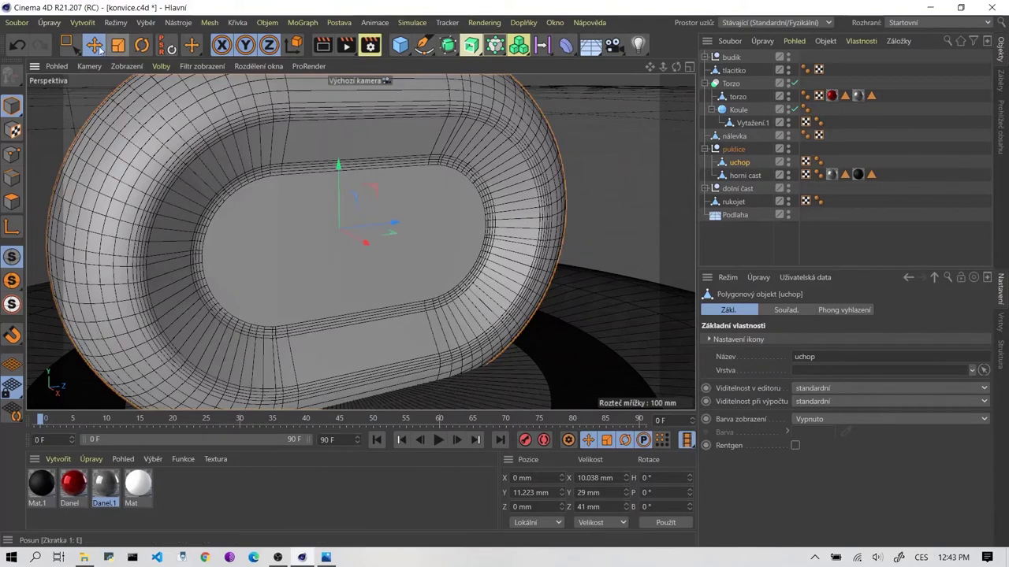
Switch to the Live Selection brush and reselect the uchop handle object
left_click(71, 49)
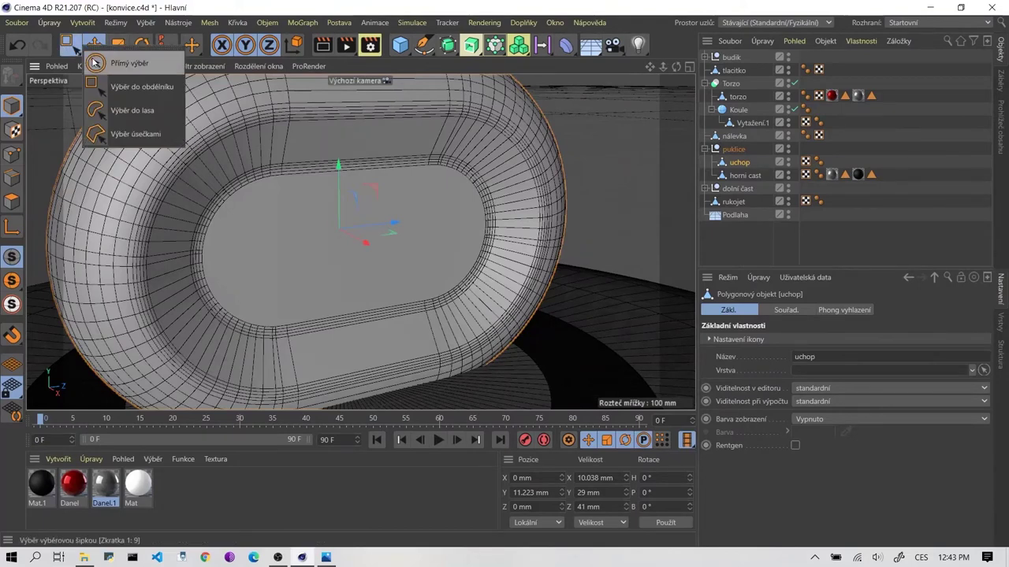
left_click(94, 63)
left_click_drag(249, 144, 222, 173, "alt")
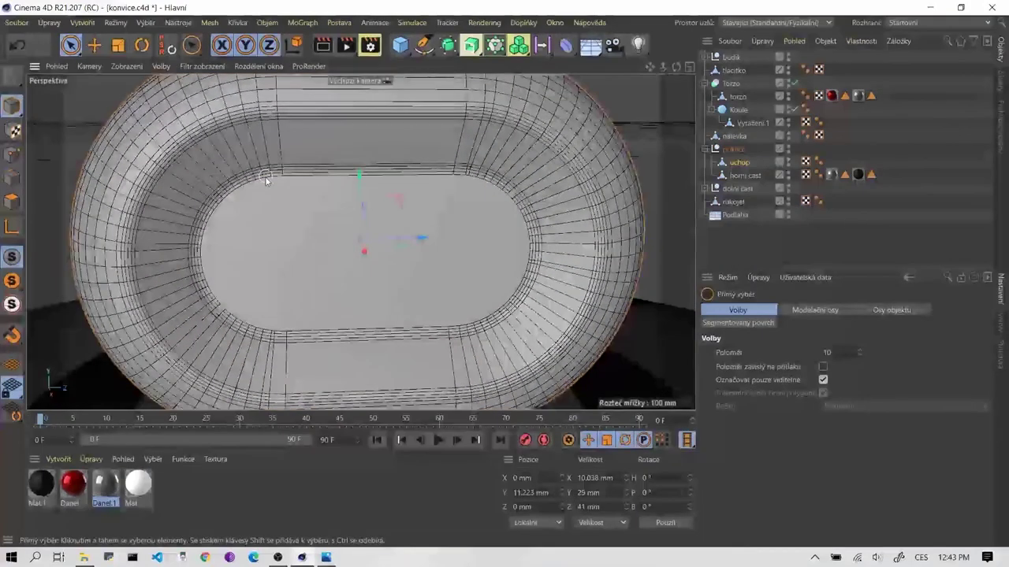
right_click(277, 195)
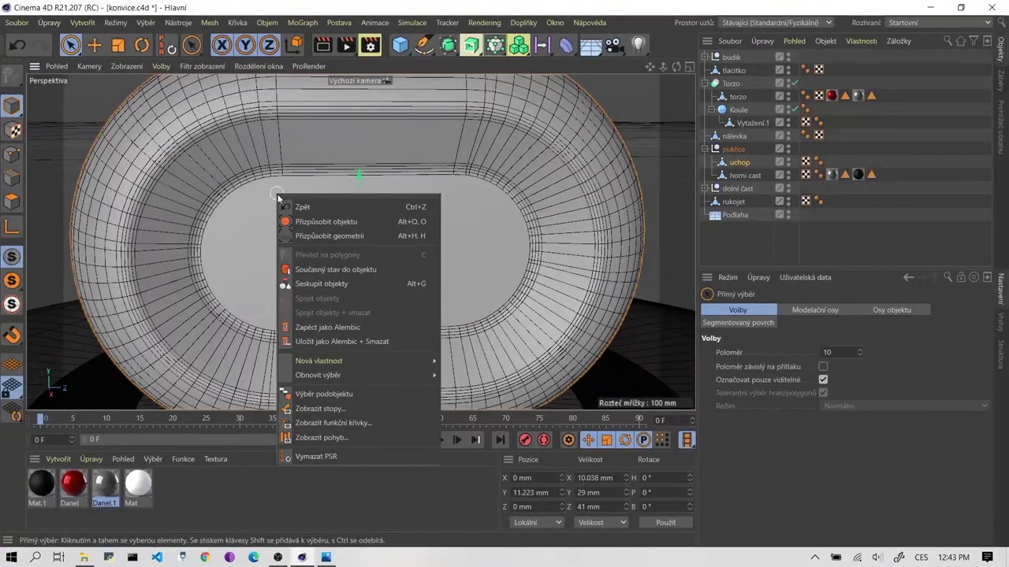
right_click(318, 207)
right_click(318, 207)
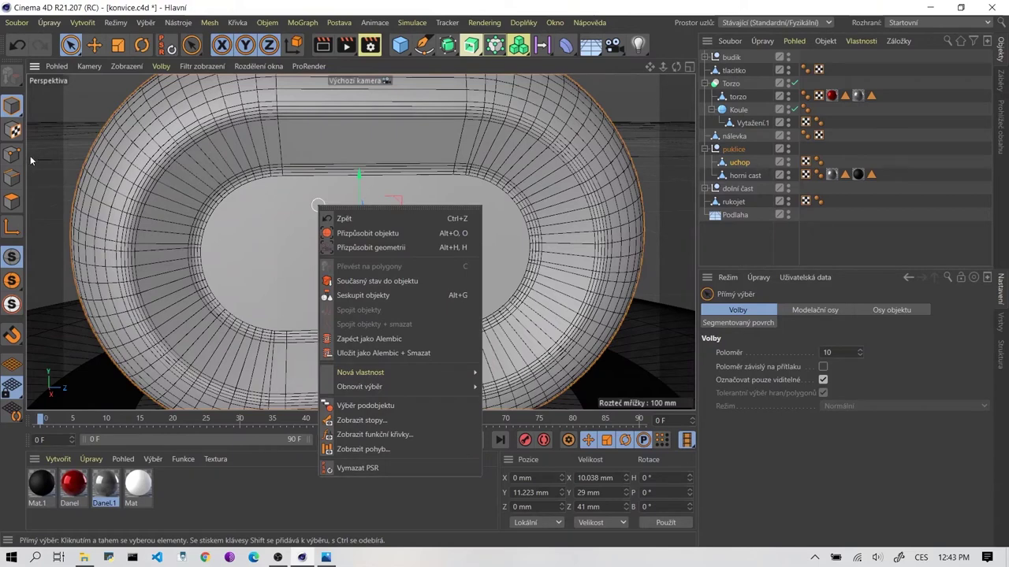
left_click(317, 207)
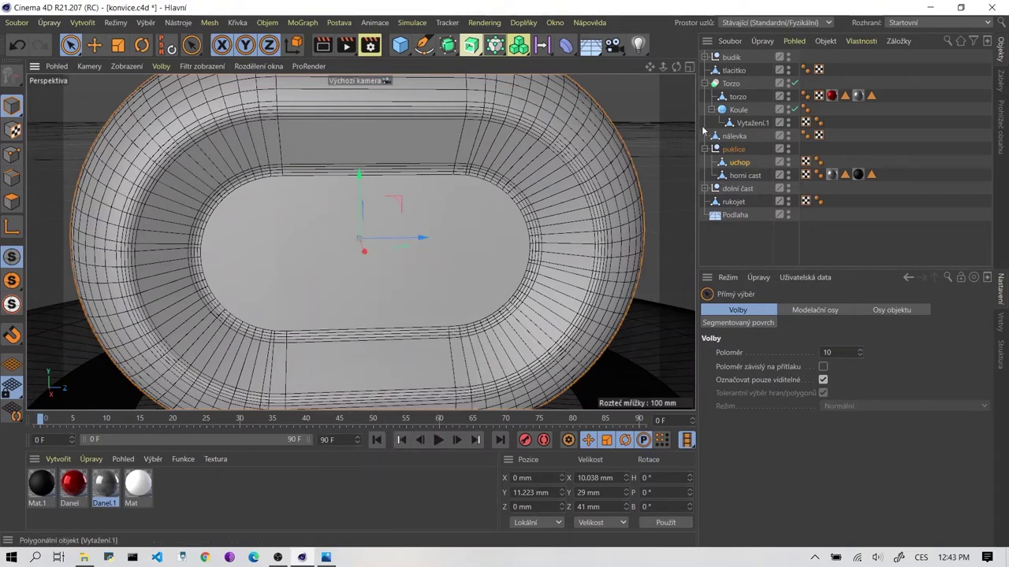
left_click(741, 177)
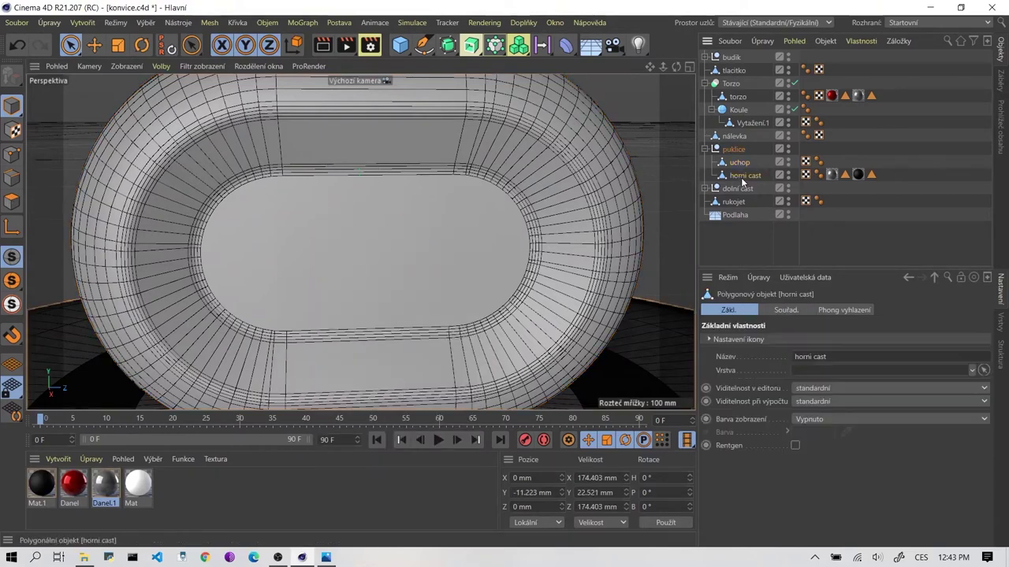
left_click(741, 162)
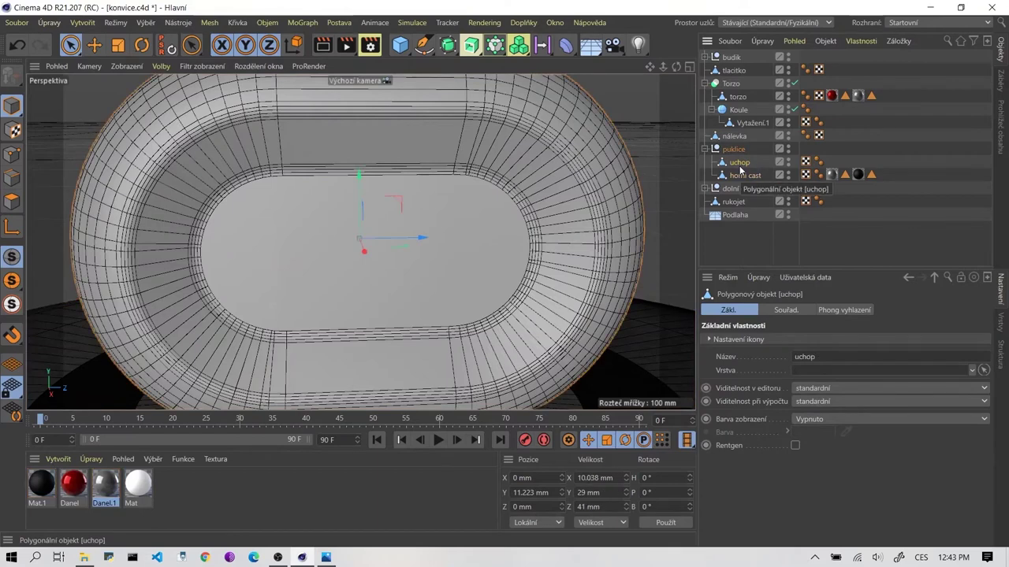
In Polygon mode, try selections inside the handle hole, compare with the reference photo, then clear them
left_click(12, 201)
key("ctrl+a")
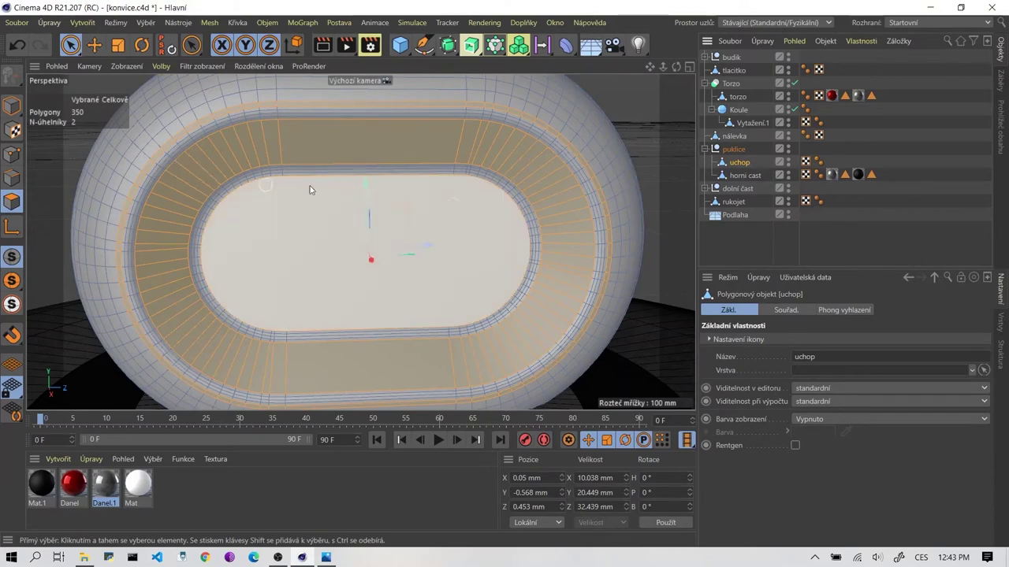
left_click(455, 211)
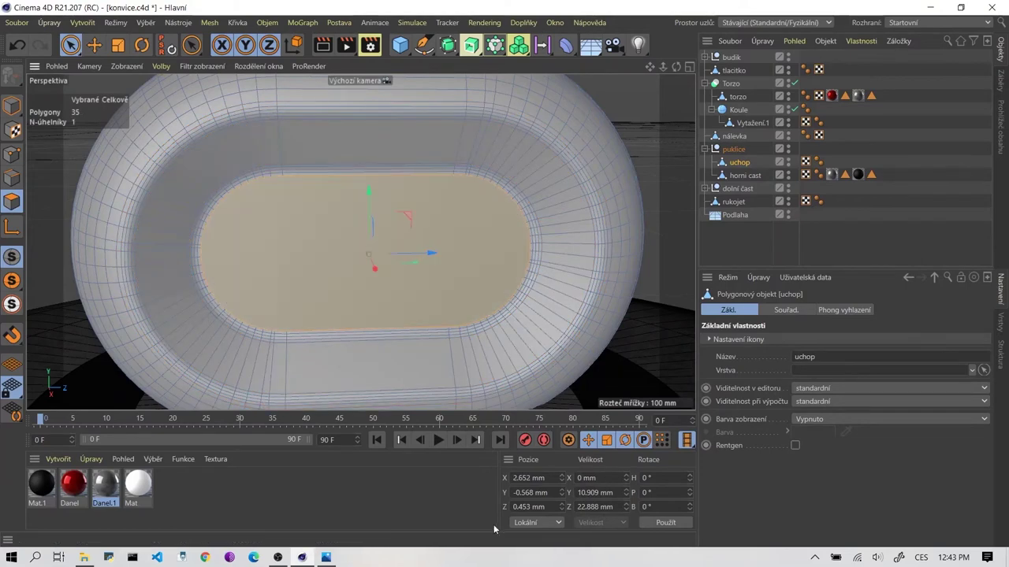
left_click(325, 560)
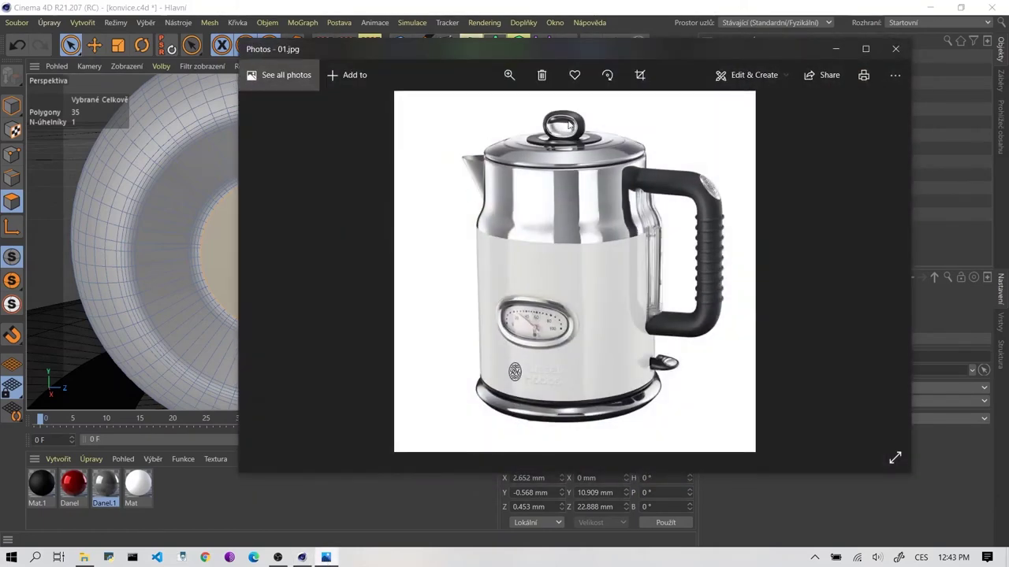
left_click(835, 49)
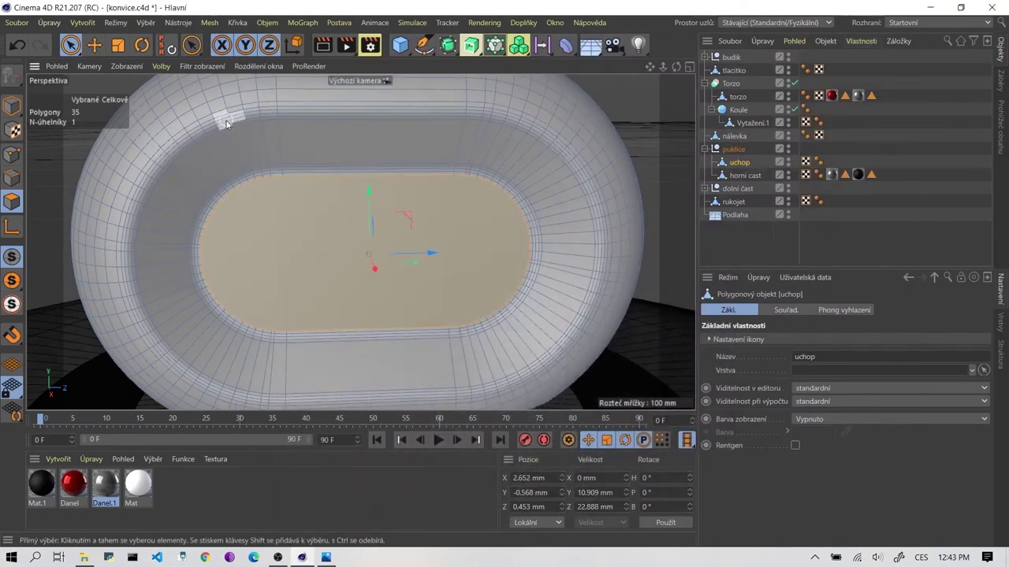
left_click(260, 172)
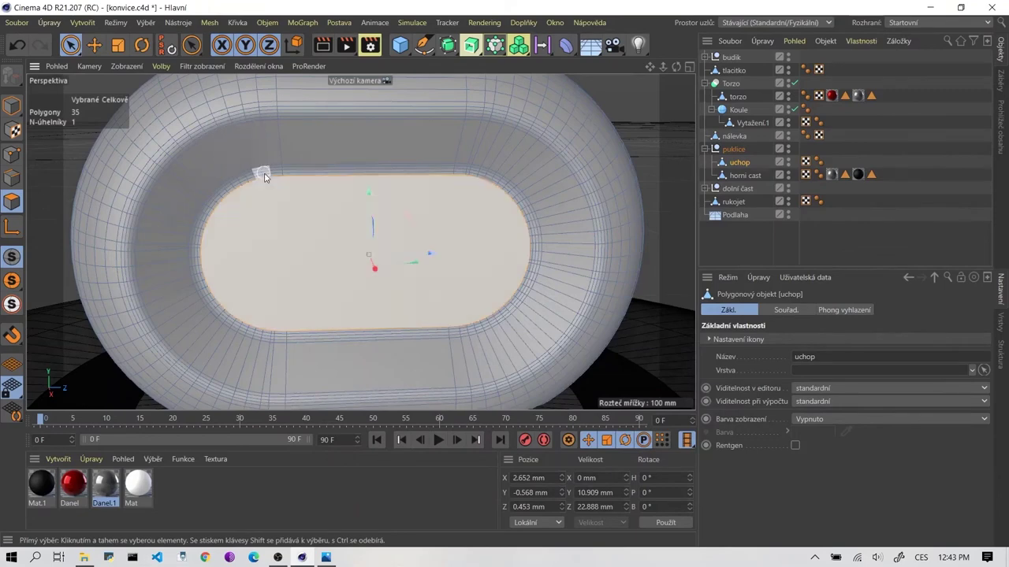
right_click(265, 177)
left_click(220, 9)
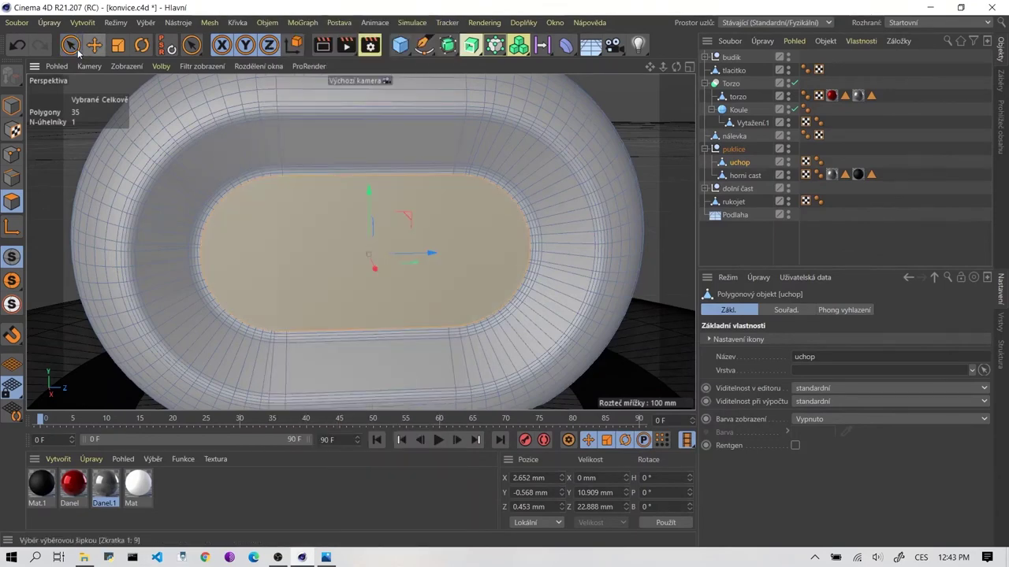
Enlarge the Live Selection brush radius and paint the upper, left, bottom and right ring polygons
left_click_drag(71, 45, 103, 63)
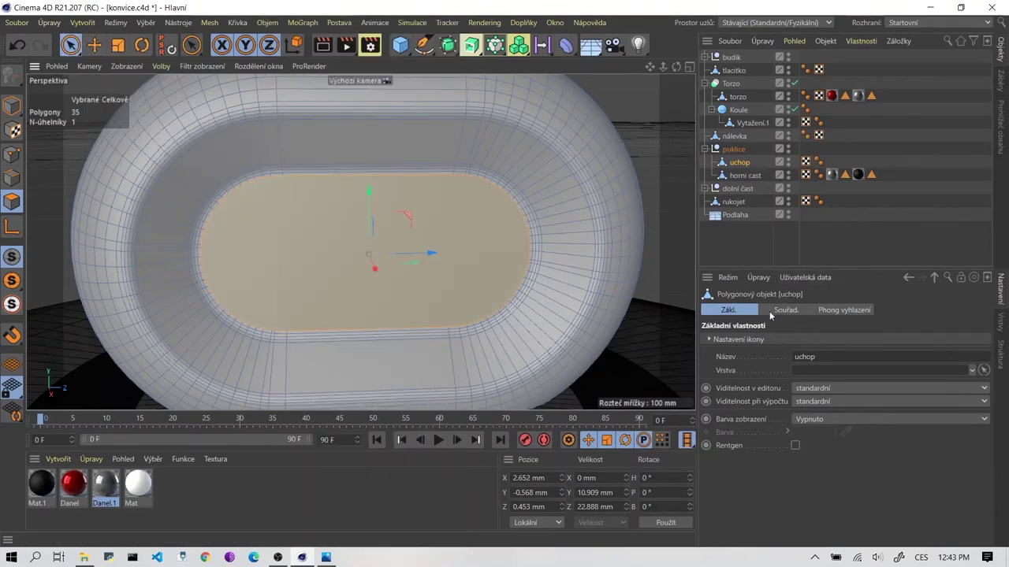
left_click(71, 45)
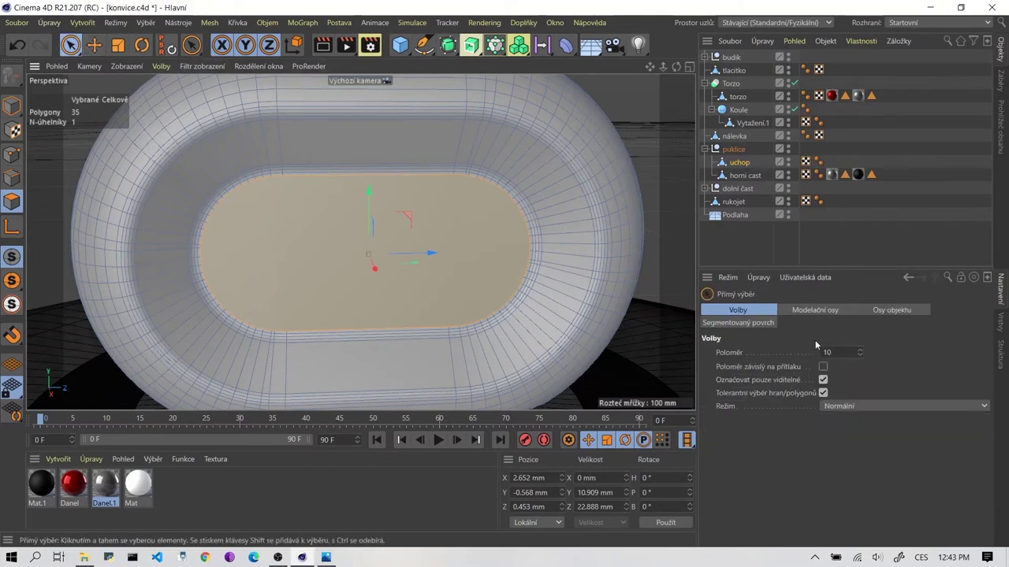
left_click_drag(859, 352, 860, 353)
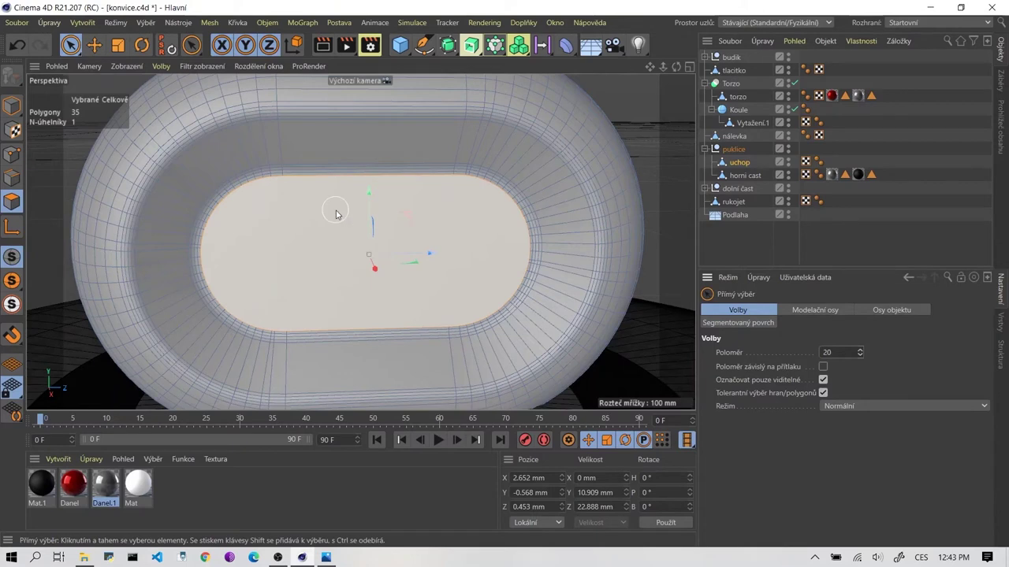
left_click_drag(310, 191, 201, 276, "shift")
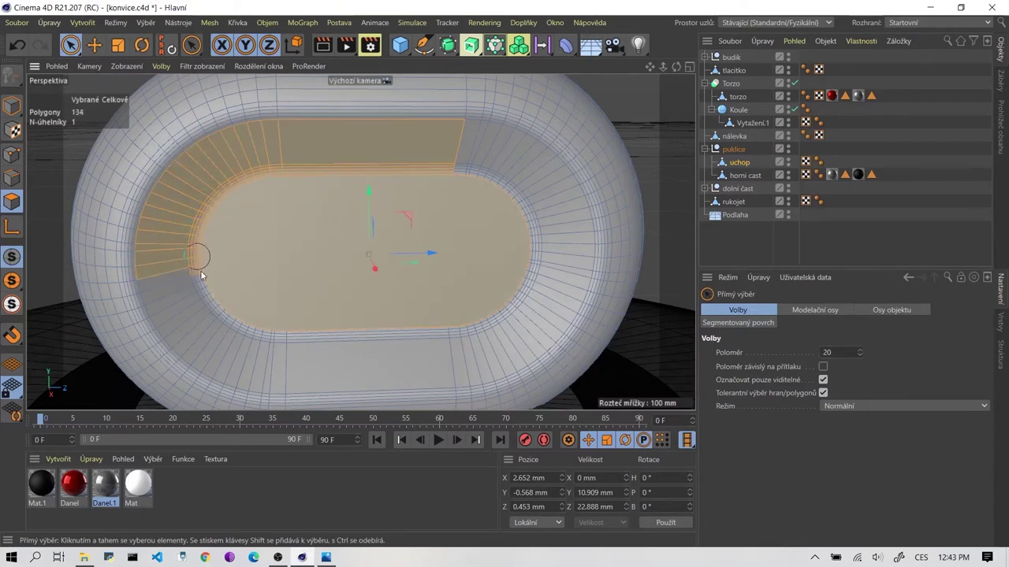
mouse_move(201, 276)
left_mouse_down("shift")
mouse_move(476, 167)
mouse_move(533, 269)
left_mouse_up("shift")
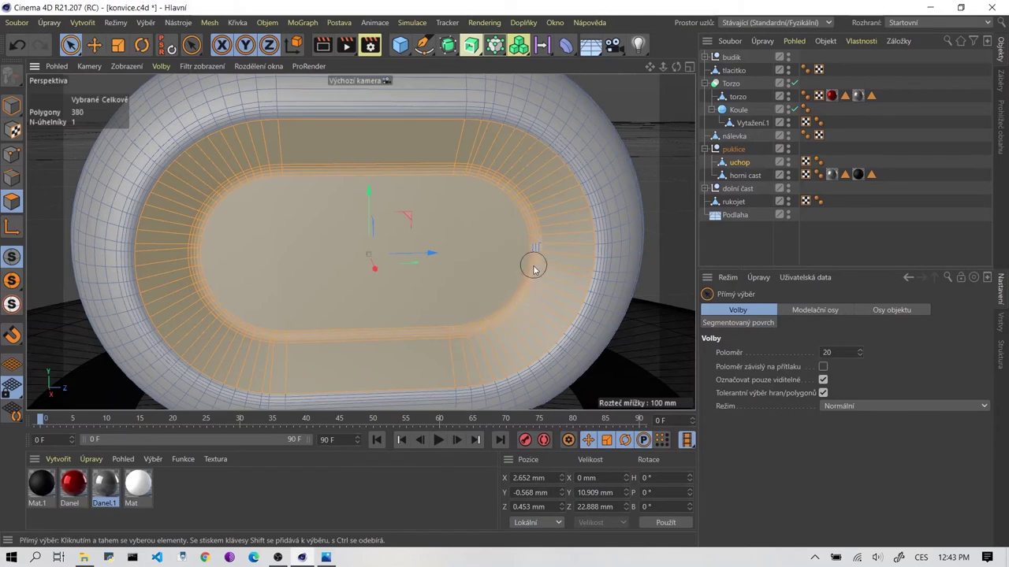
left_click_drag(472, 136, 463, 128, "shift")
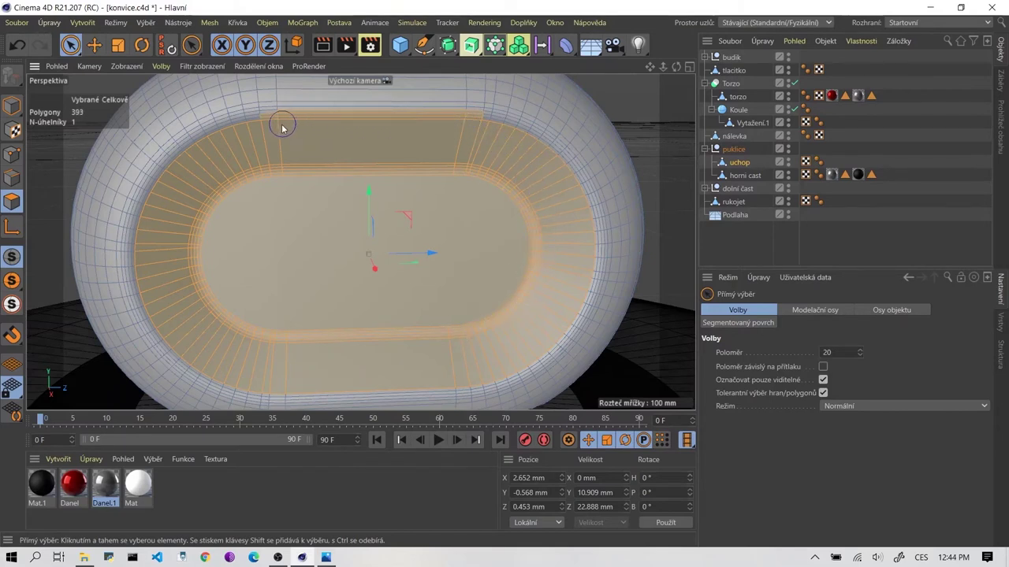
mouse_move(246, 137)
left_mouse_down("shift")
mouse_move(260, 133)
mouse_move(227, 137)
left_mouse_up("shift")
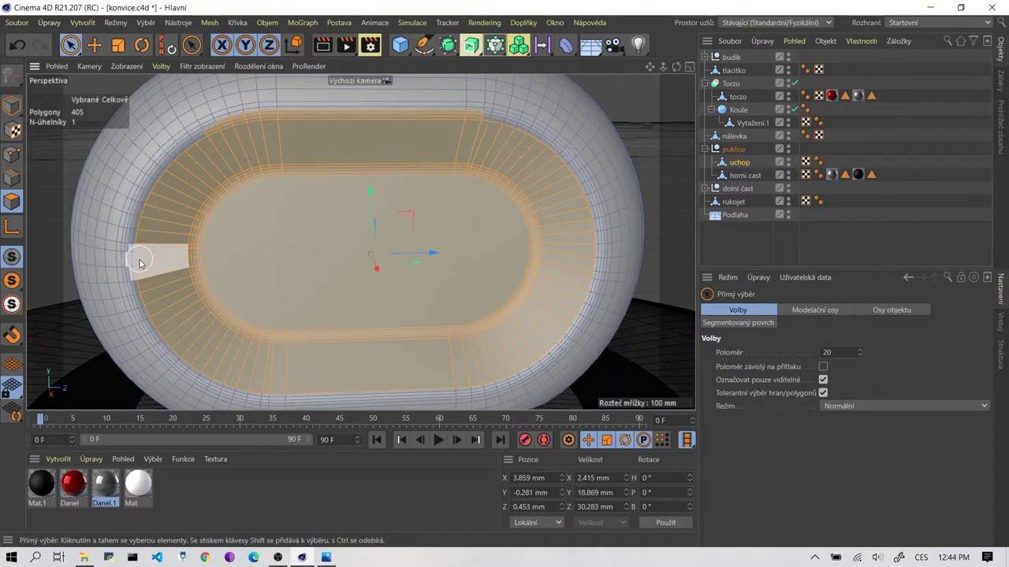
Paint the remaining ring polygons and trim stray ones at the upper left
left_click_drag(138, 262, 136, 228, "shift")
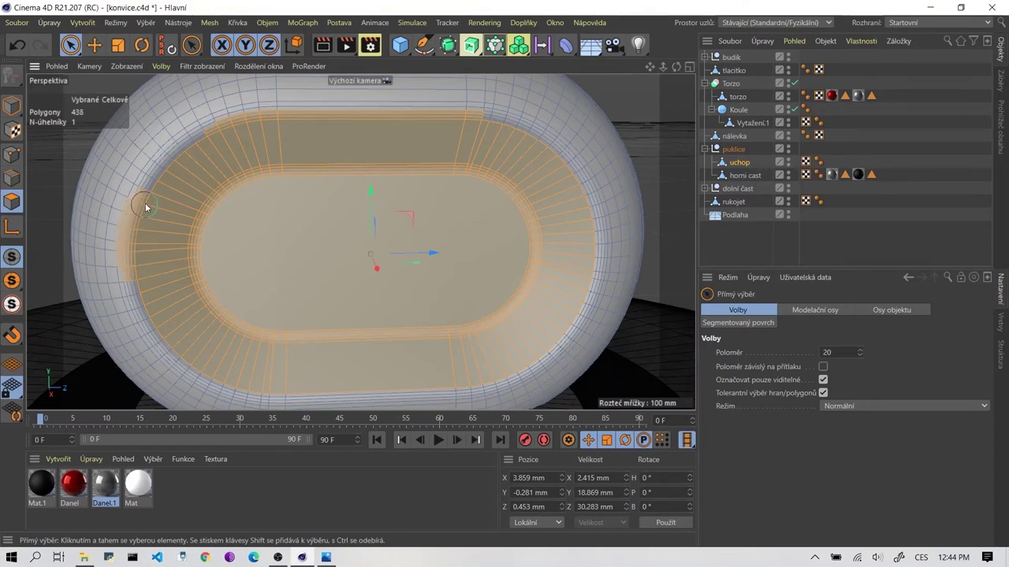
left_click_drag(153, 188, 160, 181, "shift")
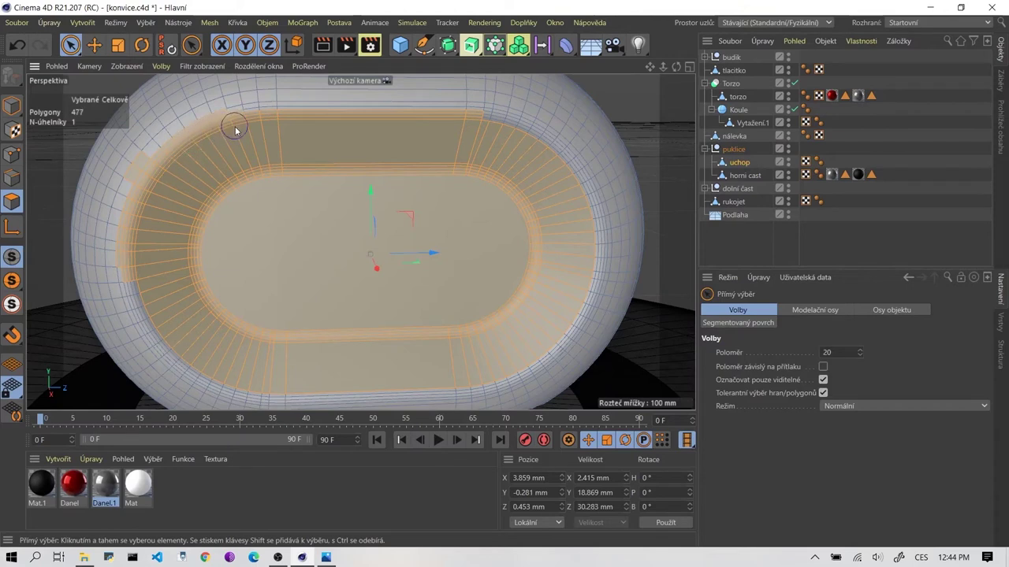
left_click_drag(247, 121, 274, 119, "shift")
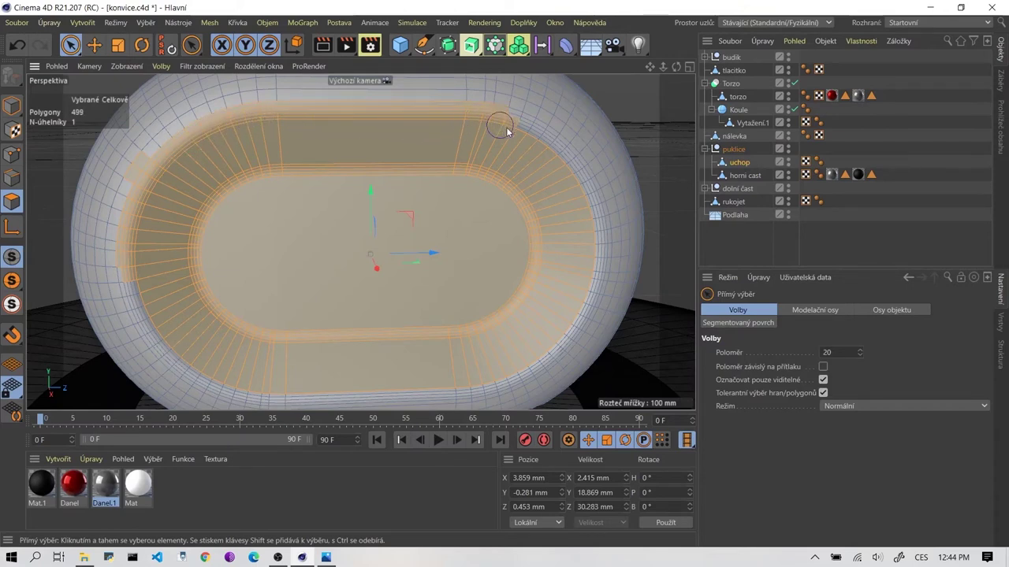
mouse_move(513, 123)
left_mouse_down("shift")
mouse_move(586, 189)
mouse_move(596, 252)
mouse_move(581, 310)
mouse_move(513, 368)
mouse_move(476, 385)
mouse_move(214, 338)
mouse_move(147, 248)
mouse_move(134, 259)
mouse_move(135, 293)
mouse_move(172, 352)
left_mouse_up("shift")
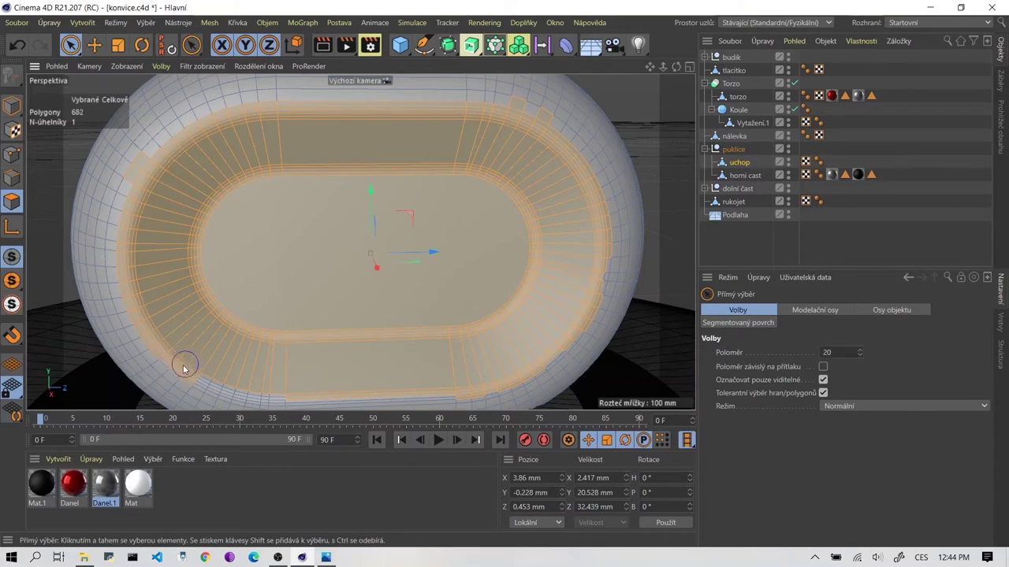
left_click_drag(215, 386, 317, 404, "shift")
left_click_drag(444, 391, 516, 380, "shift")
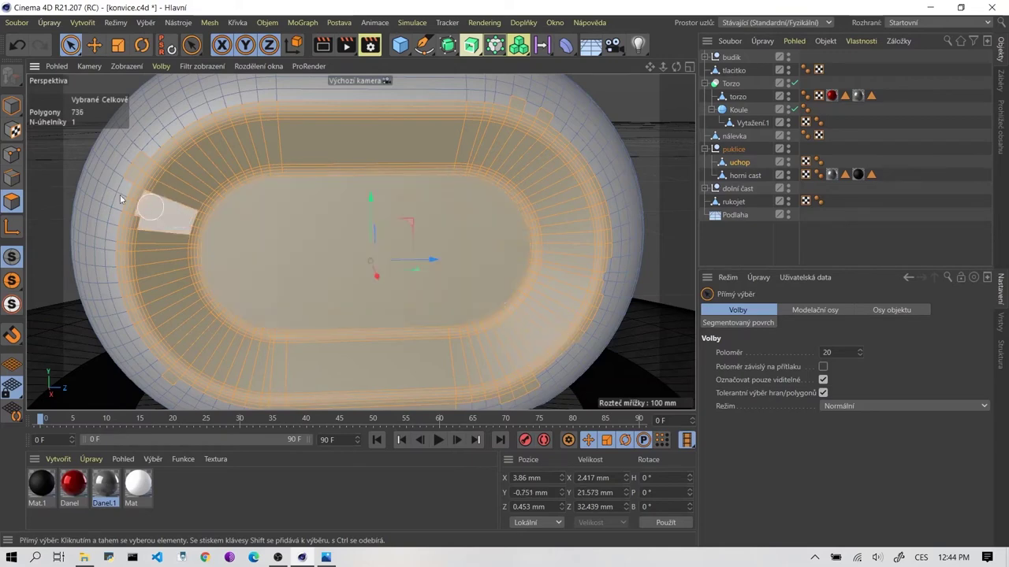
left_click_drag(165, 209, 128, 162, "ctrl")
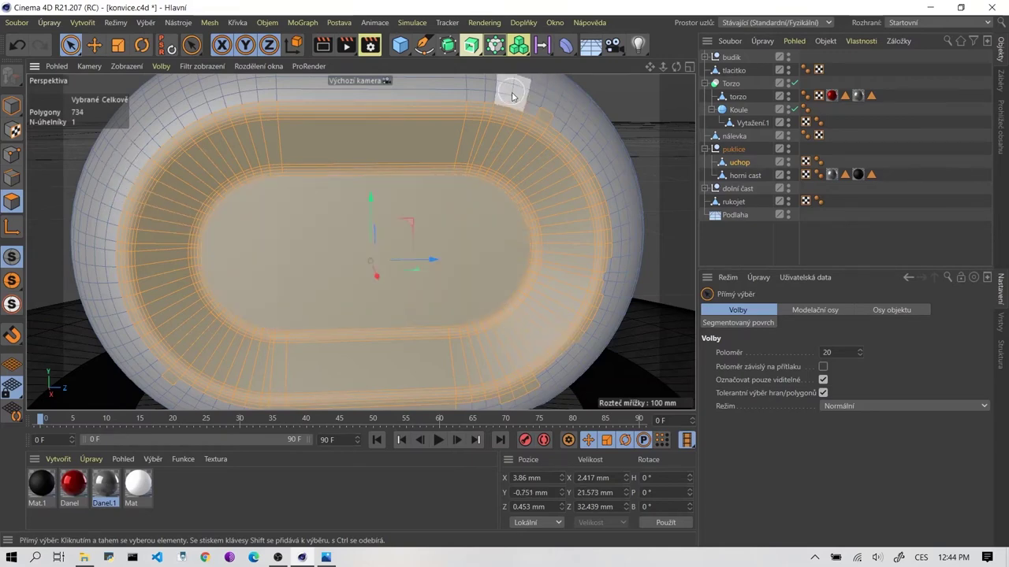
Remove stray polygons at the ring's upper right and reframe the view on the knob's front
left_click_drag(536, 100, 579, 153, "ctrl")
scroll(631, 225, "down", 3)
scroll(630, 225, "down", 5)
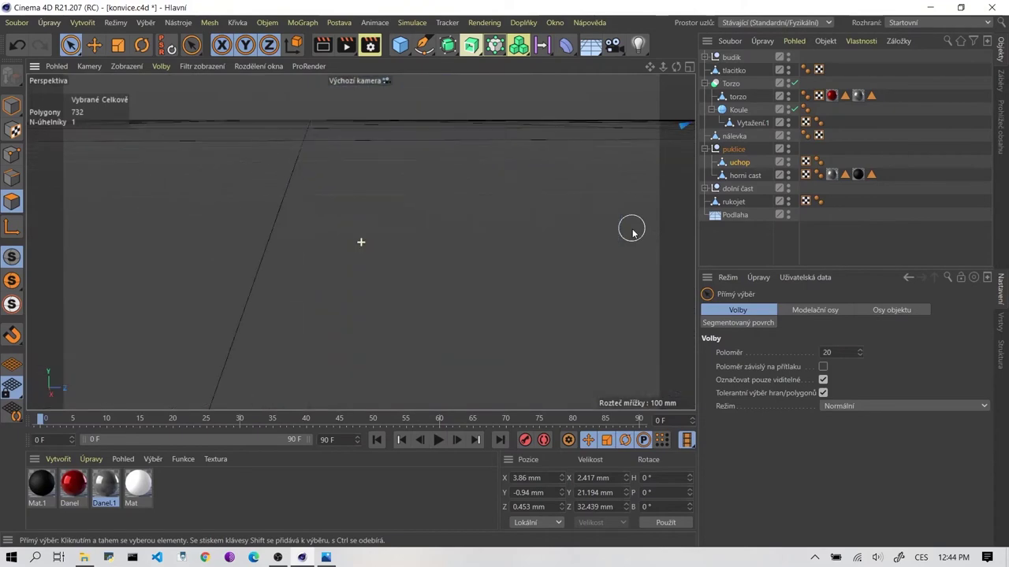
scroll(439, 220, "up", 3)
scroll(439, 221, "up", 3)
scroll(333, 219, "up", 2)
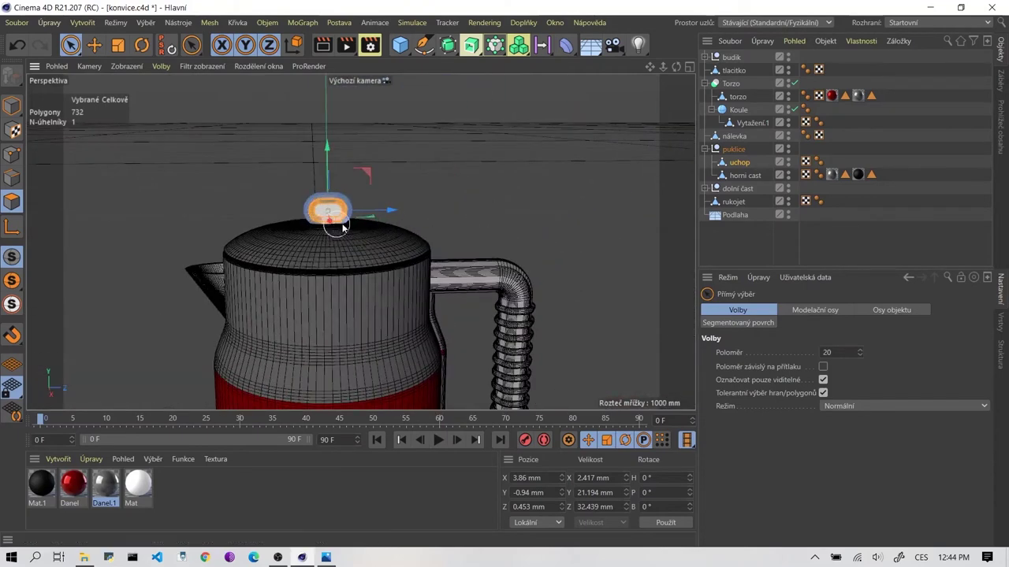
scroll(315, 198, "up", 3)
scroll(268, 144, "up", 2)
scroll(268, 144, "up", 2)
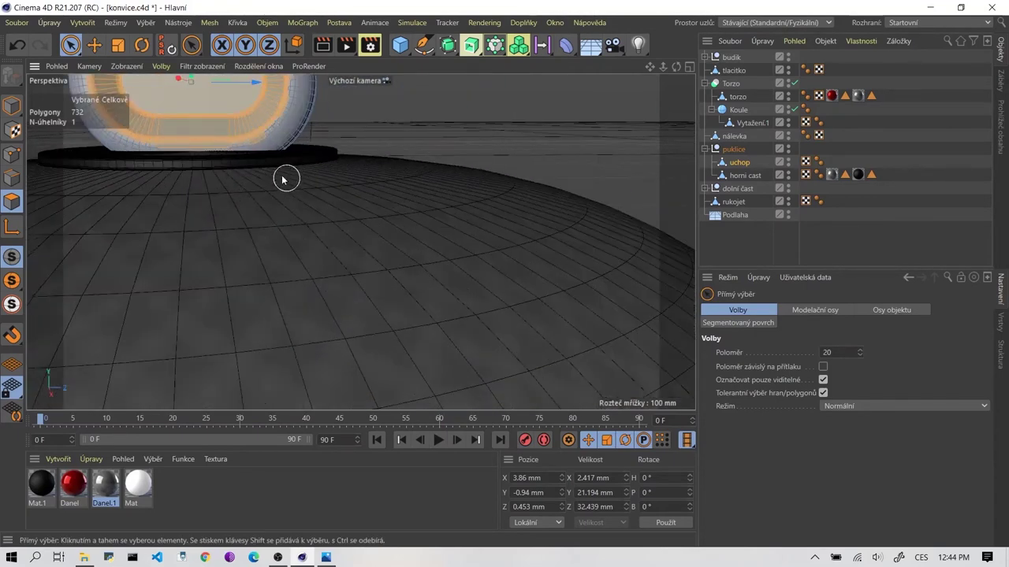
left_click_drag(278, 183, 329, 132, "alt")
scroll(329, 132, "down", 5)
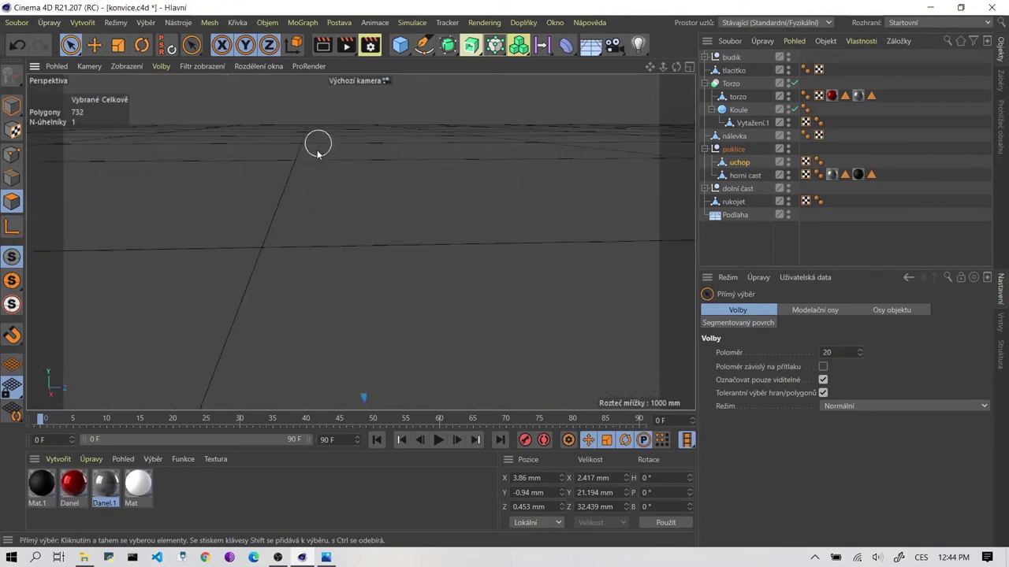
scroll(315, 149, "up", 3)
scroll(290, 217, "up", 2)
scroll(290, 217, "up", 2)
scroll(360, 292, "up", 4)
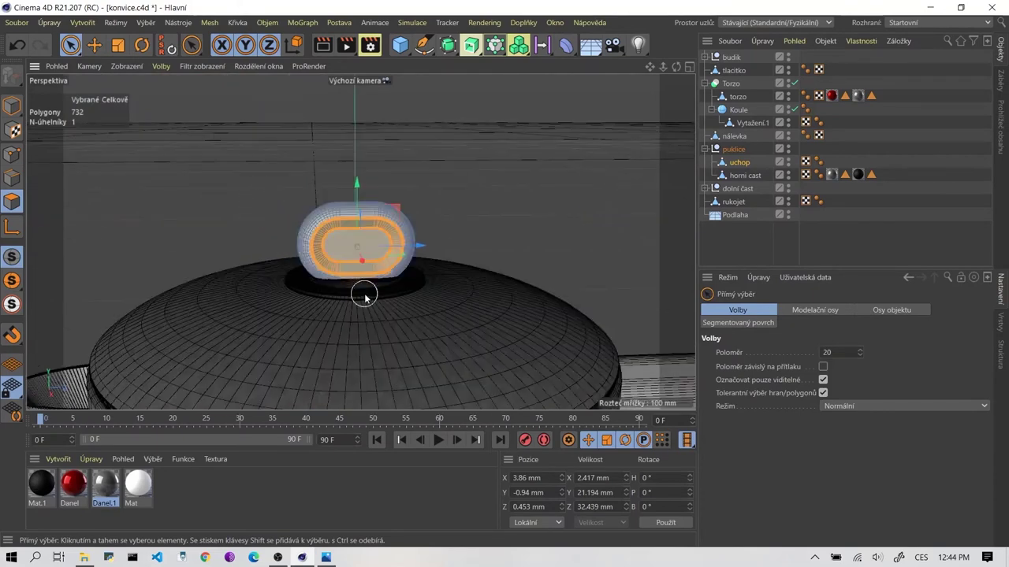
scroll(360, 292, "up", 1)
scroll(389, 271, "up", 2)
left_click_drag(389, 272, 389, 232, "alt")
scroll(389, 232, "up", 2)
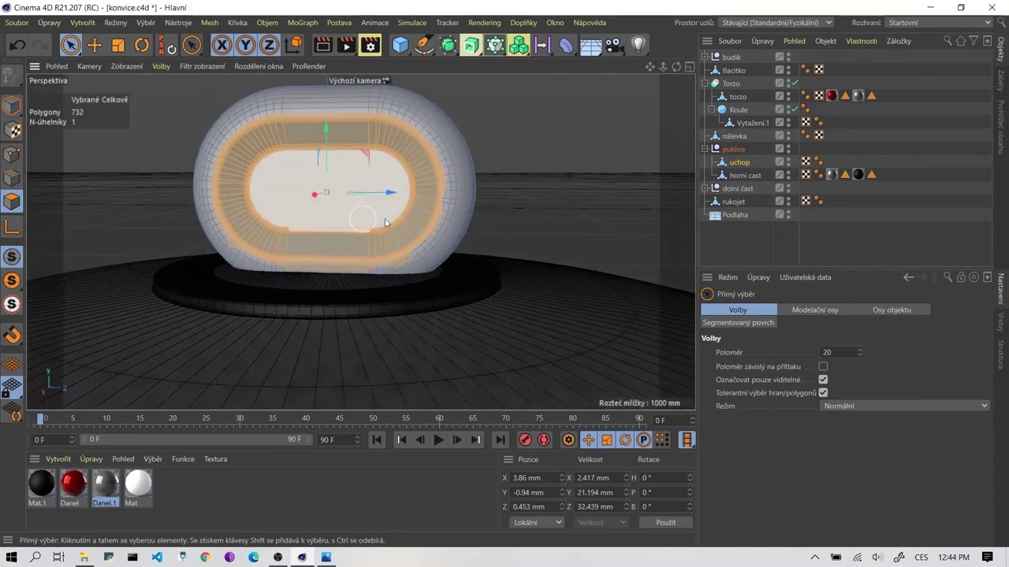
scroll(421, 214, "up", 2)
scroll(432, 223, "up", 2)
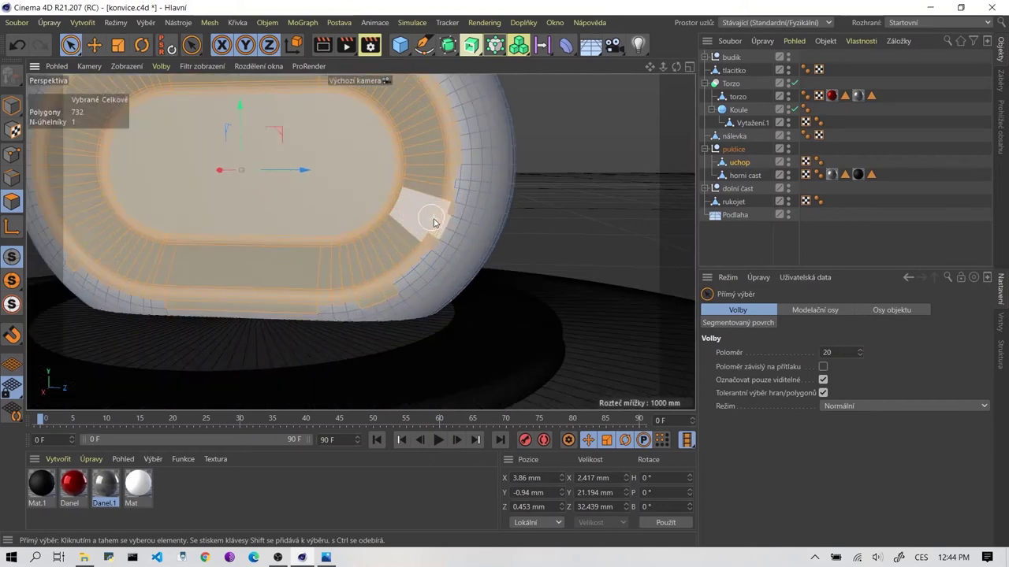
Add one missed polygon to the ring and deselect three stray ones
left_click(443, 169, "shift")
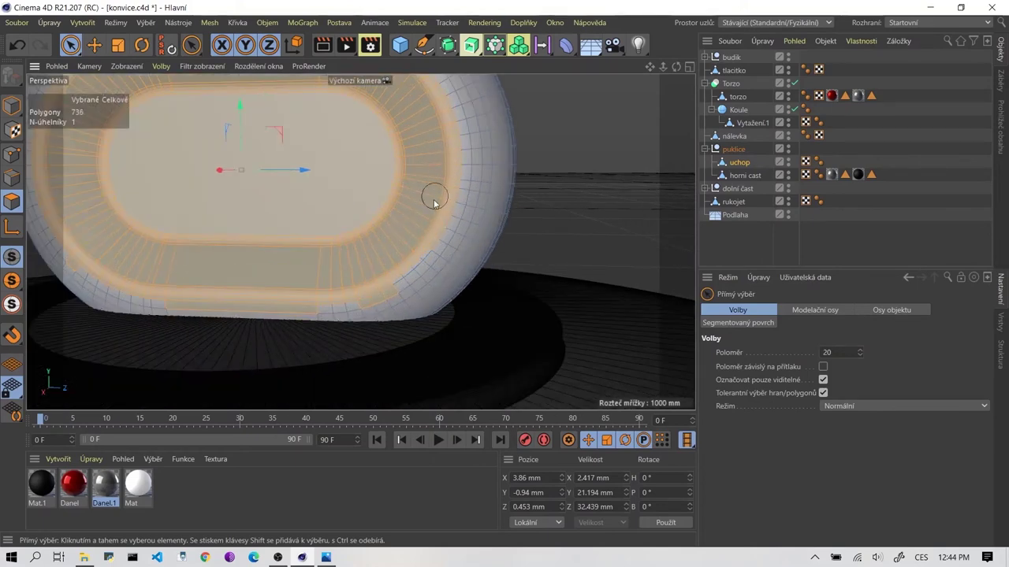
left_click(417, 251, "ctrl")
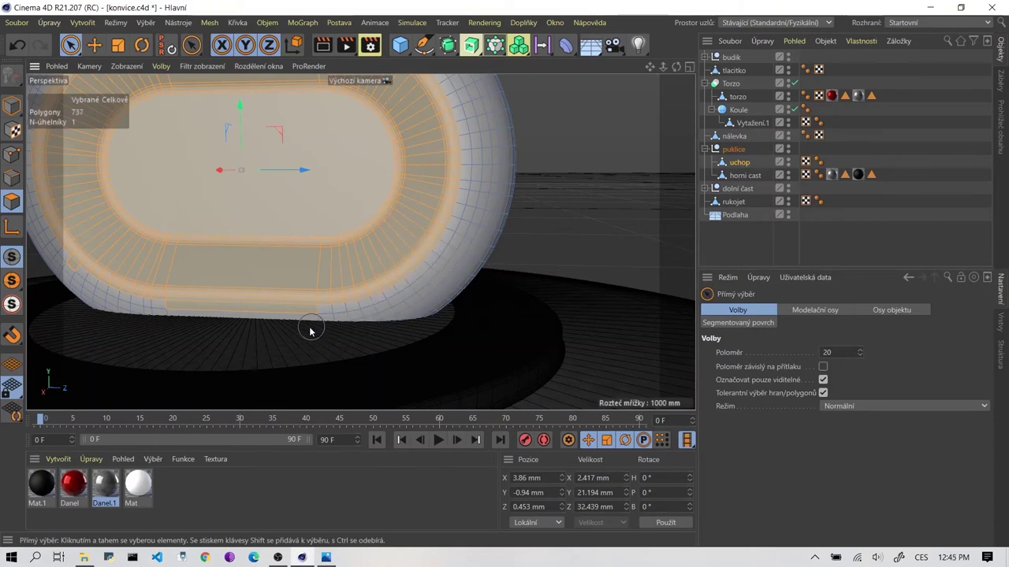
left_click(85, 301, "ctrl")
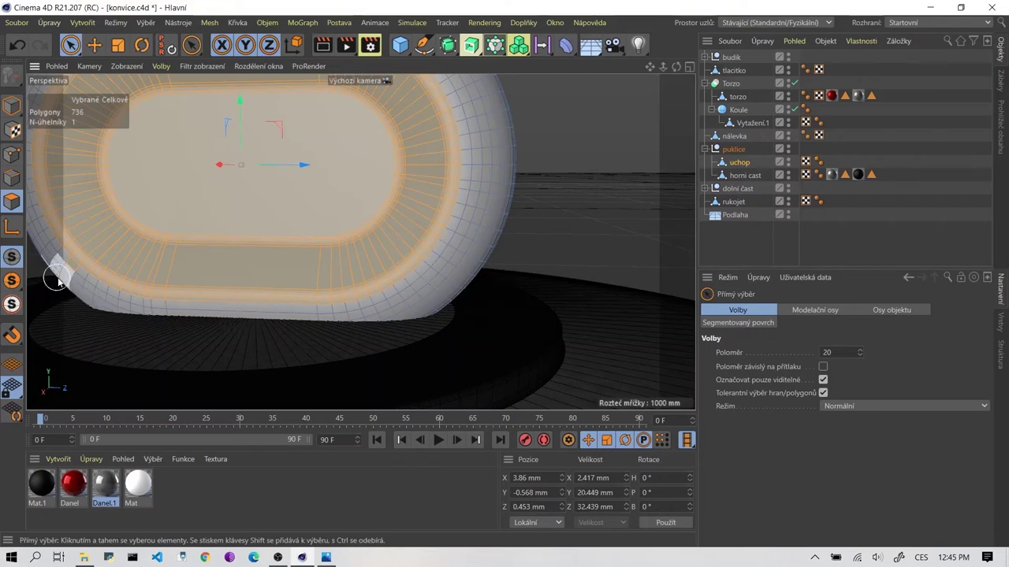
left_click_drag(57, 282, 78, 296, "ctrl")
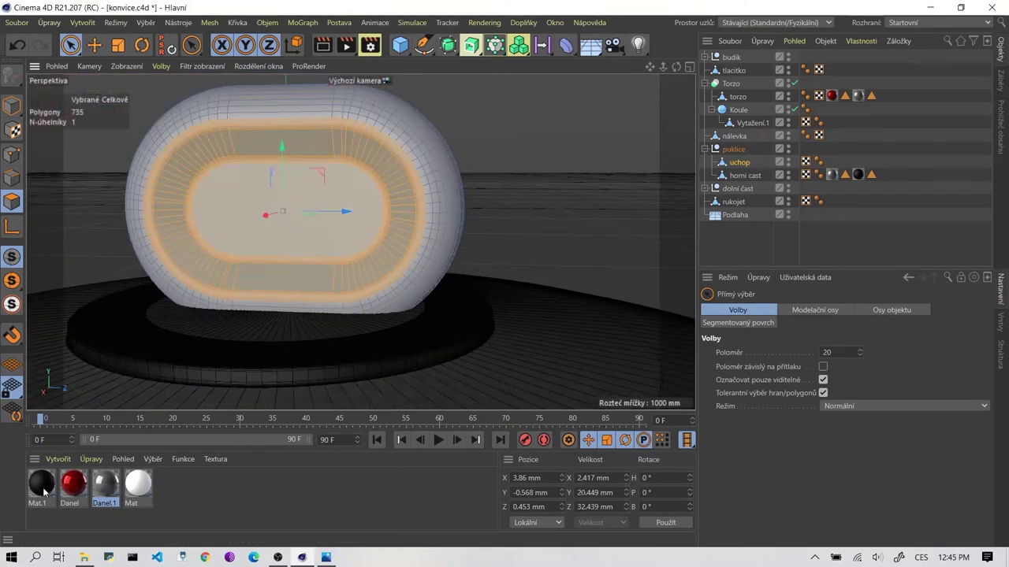
Apply black Mat.1 to the selected ring polygons and check the knob from the side
left_click_drag(303, 242, 304, 243)
left_click_drag(339, 280, 515, 259, "alt")
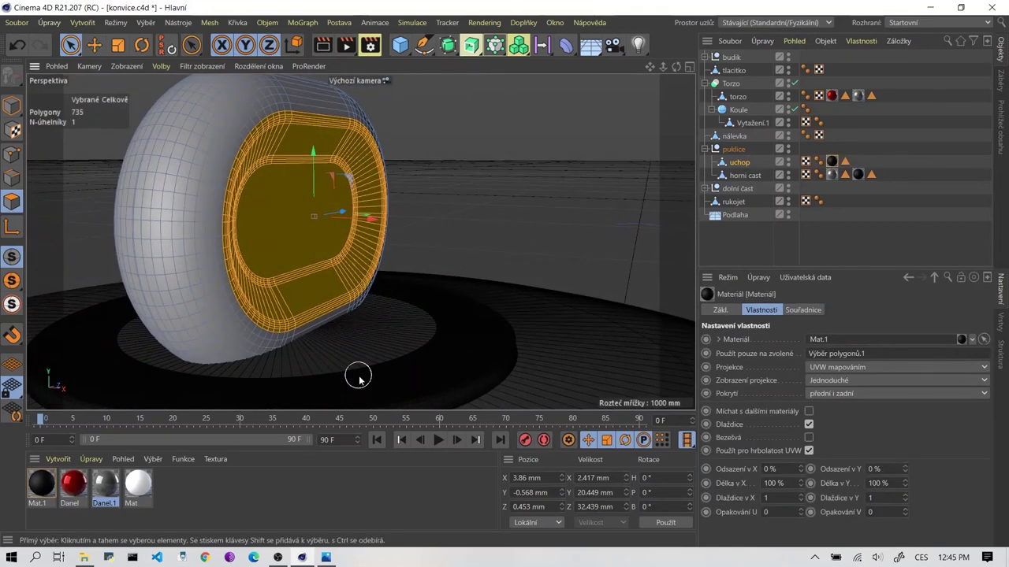
mouse_move(270, 270)
left_mouse_down("alt")
mouse_move(326, 255)
mouse_move(450, 274)
mouse_move(434, 304)
mouse_move(475, 316)
mouse_move(352, 301)
left_mouse_up("alt")
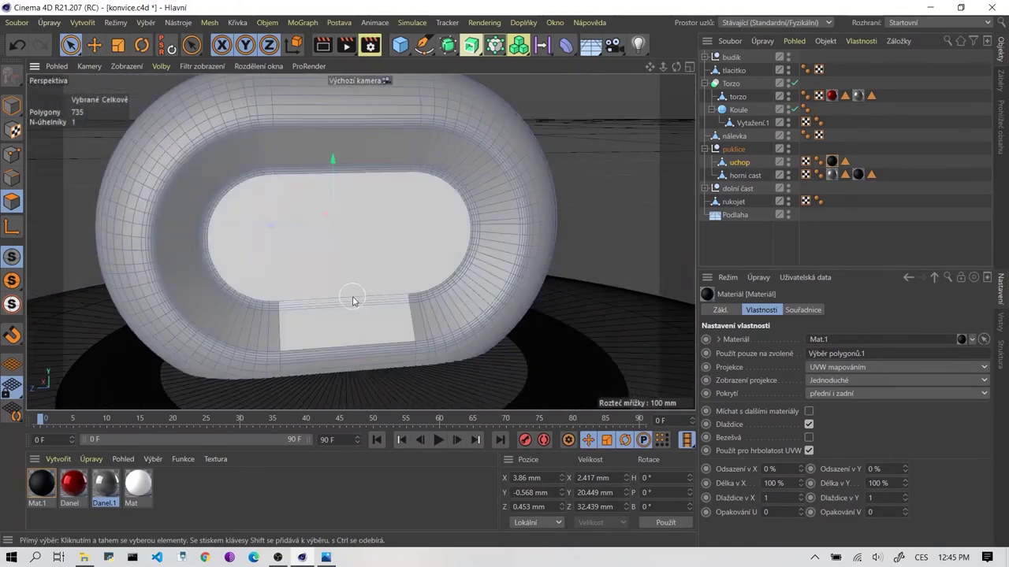
Loop-select the knob's inner rim and widen the selection across several loops
key("u")
key("l")
scroll(338, 329, "up", 5)
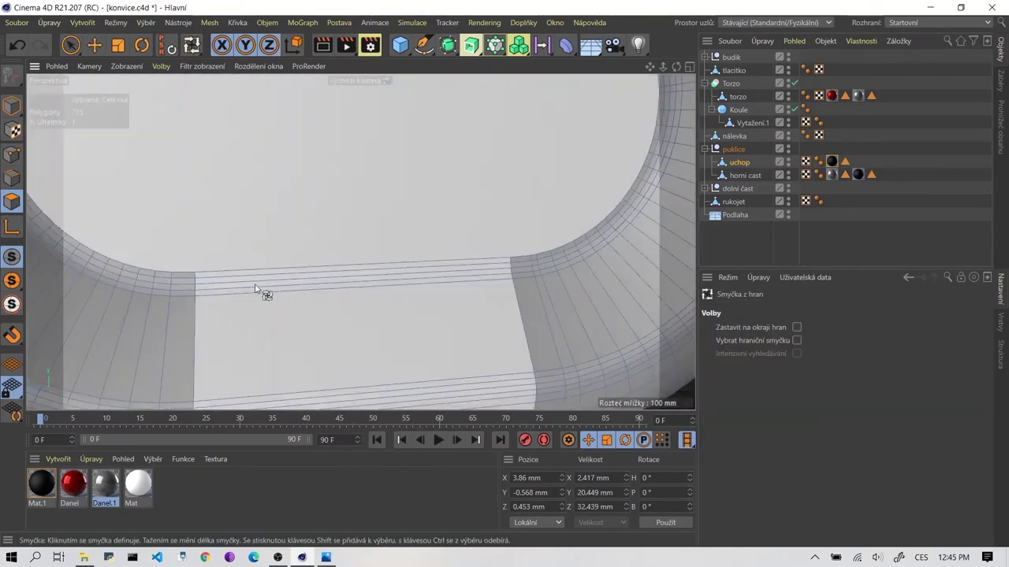
left_click(194, 276)
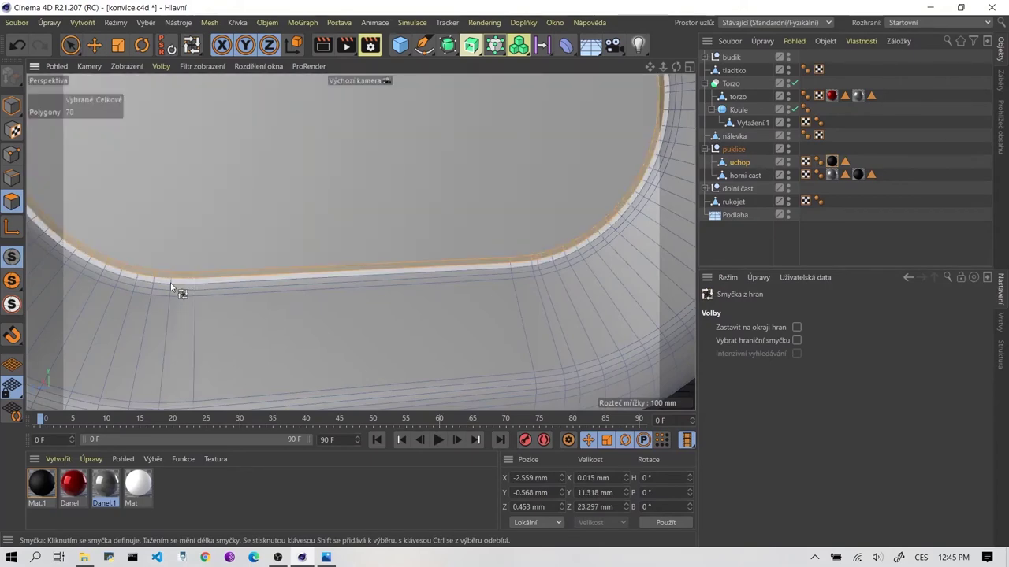
mouse_move(167, 289)
left_mouse_down()
mouse_move(164, 395)
mouse_move(163, 374)
left_mouse_up()
scroll(170, 310, "down", 3)
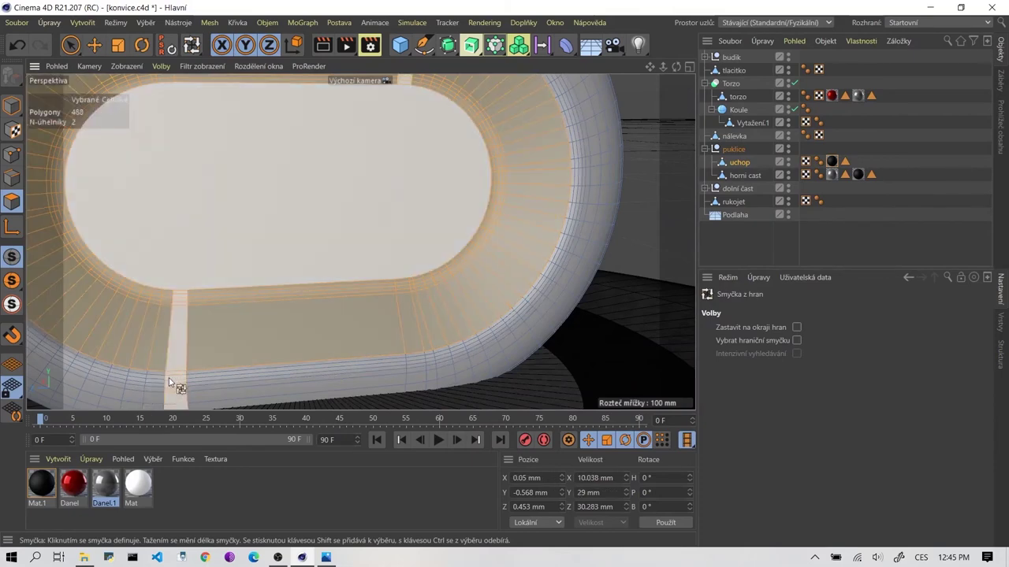
left_click_drag(169, 382, 255, 342)
Extend the loops down the rim and apply Mat.1 to the 700-polygon selection
scroll(252, 341, "down", 2)
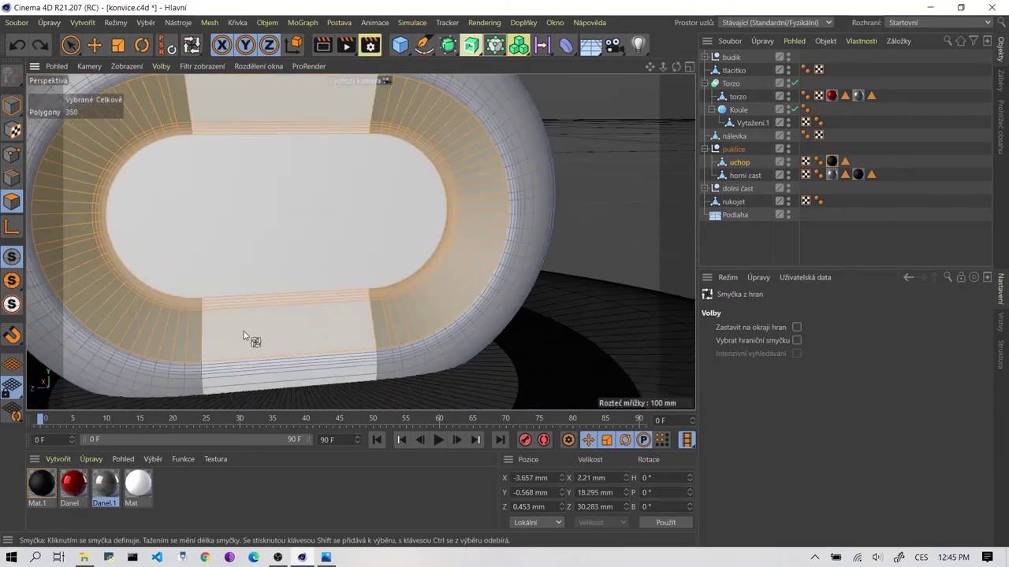
scroll(263, 313, "down", 2)
scroll(260, 313, "up", 5)
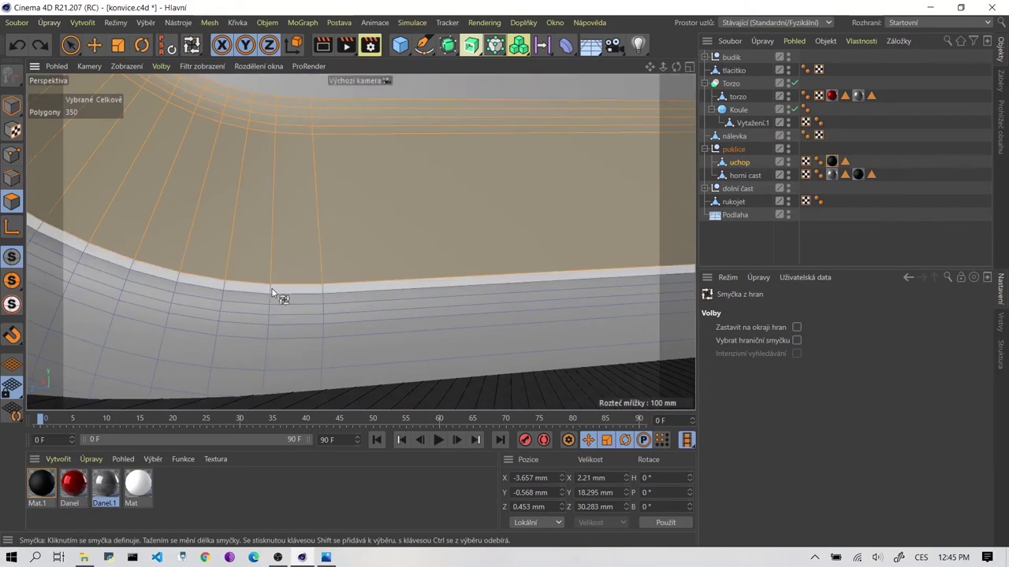
left_click_drag(271, 303, 268, 336)
scroll(260, 331, "down", 2)
scroll(221, 295, "down", 3)
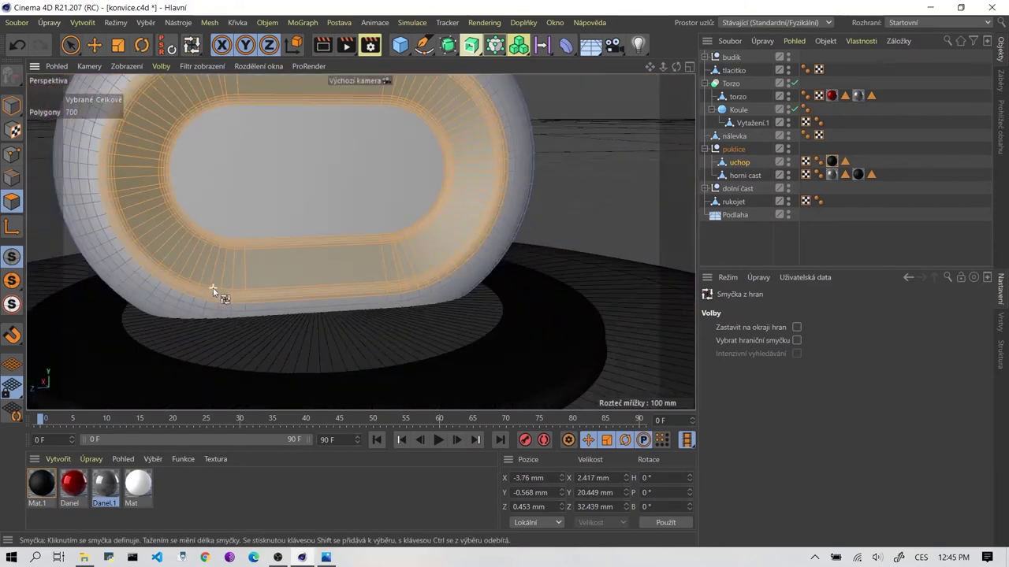
scroll(342, 305, "down", 3)
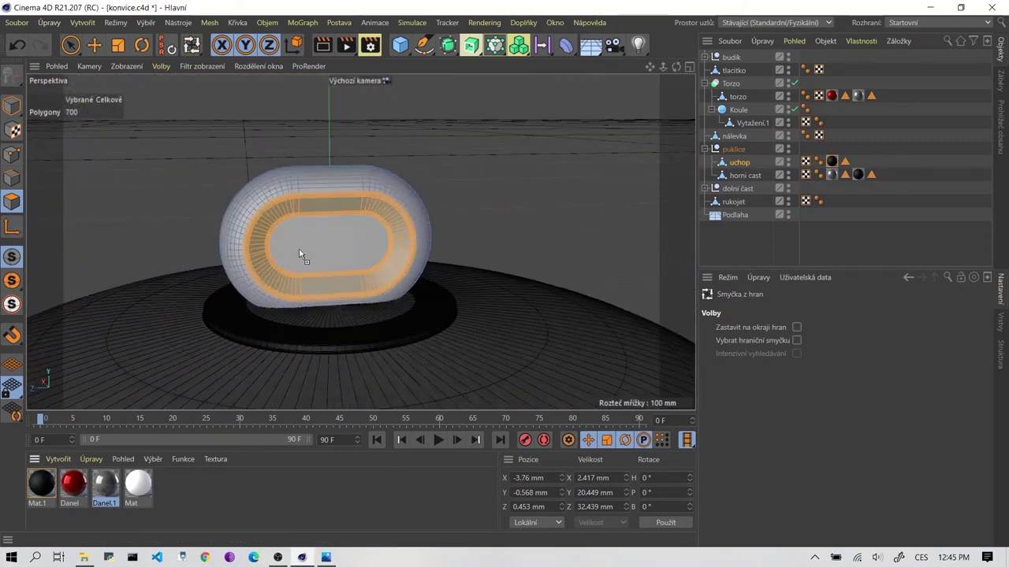
left_click_drag(299, 248, 325, 224)
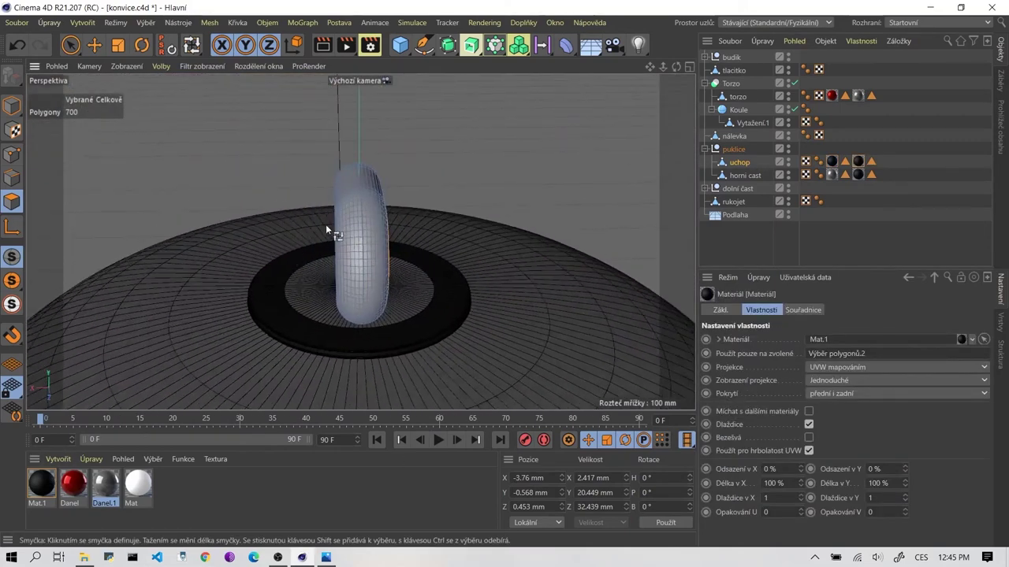
Loop-select the innermost polygon loop of the dial ring's band, then add the adjacent band loops
scroll(326, 224, "up", 5)
mouse_move(397, 218)
left_mouse_down("alt")
mouse_move(462, 226)
mouse_move(405, 239)
left_mouse_up("alt")
scroll(484, 208, "up", 2)
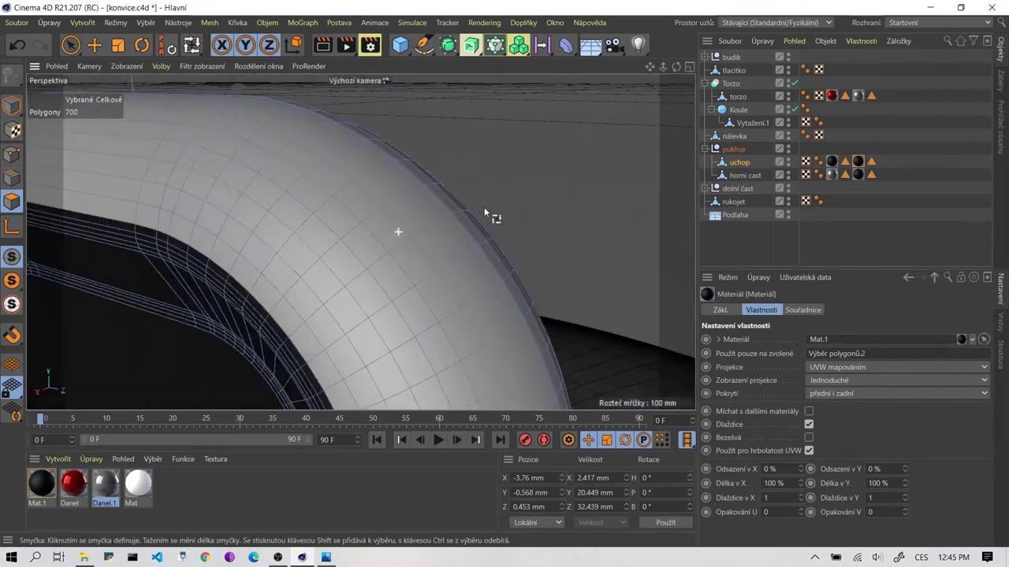
left_click_drag(484, 207, 222, 307, "alt")
left_click(222, 308)
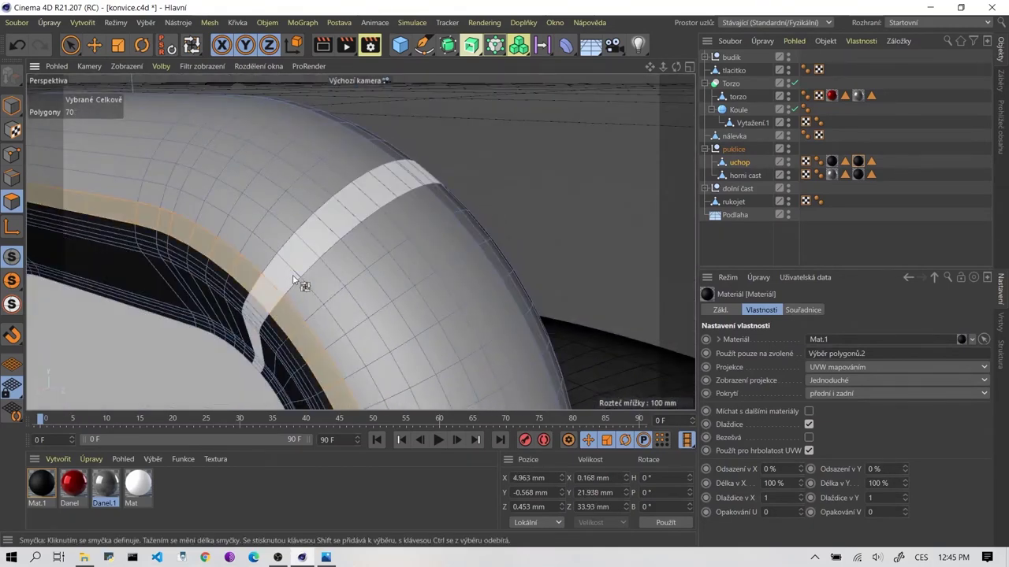
left_click(255, 247, "shift")
left_click(274, 215, "shift")
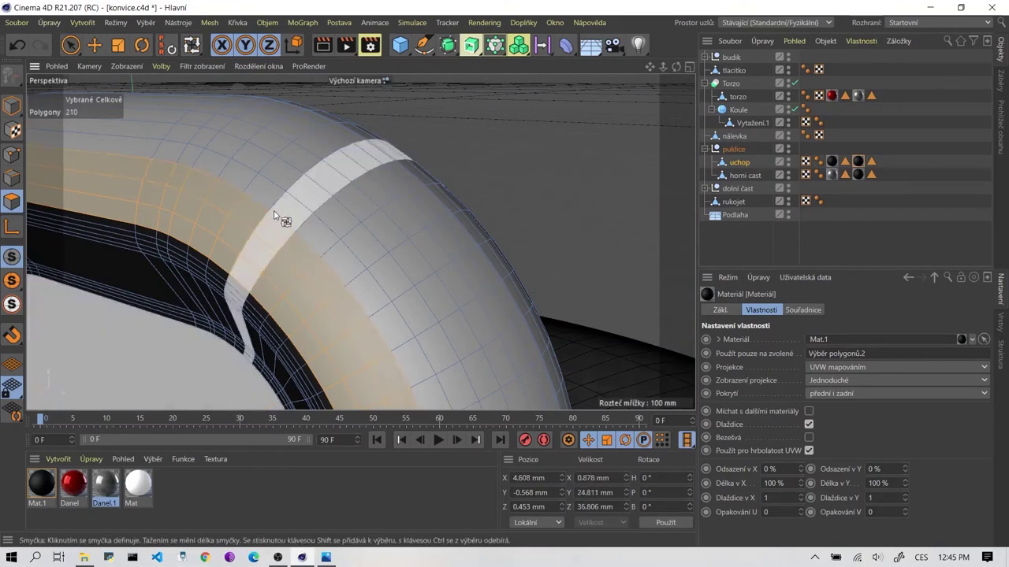
left_click(277, 201, "shift")
left_click(294, 188, "shift")
left_click(302, 162, "shift")
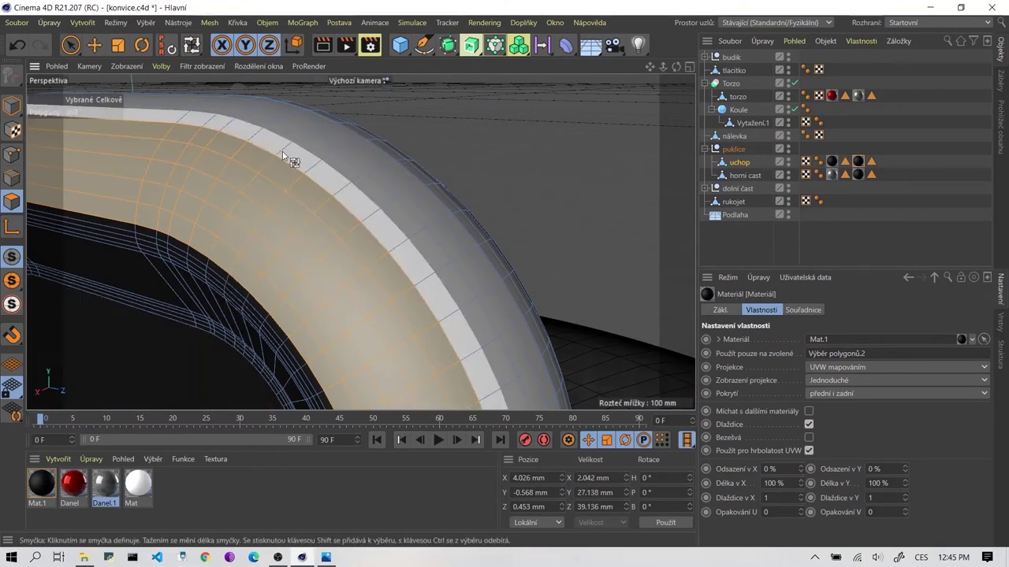
left_click(282, 152, "shift")
Extend the ring selection with further vertical and horizontal loops around the inner rim
mouse_move(282, 151)
left_mouse_down("alt")
mouse_move(232, 180)
mouse_move(336, 185)
left_mouse_up("alt")
left_click(342, 185, "shift")
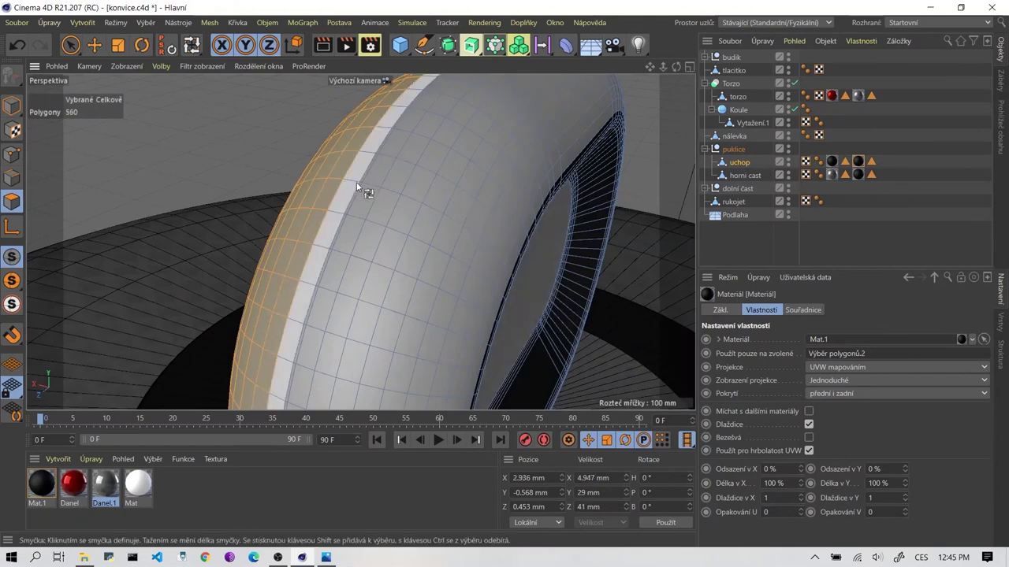
left_click(357, 186, "shift")
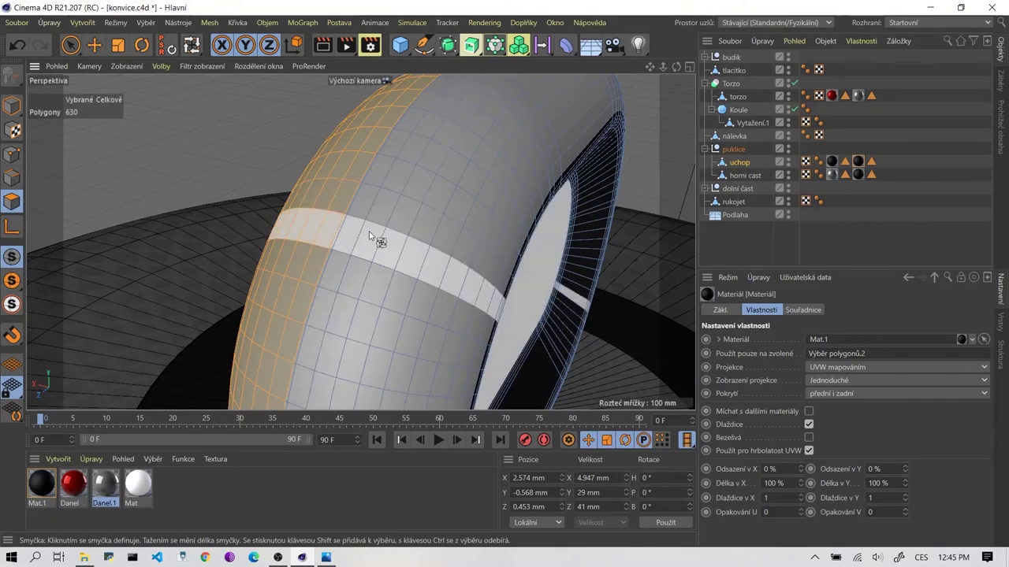
left_click(379, 272, "shift")
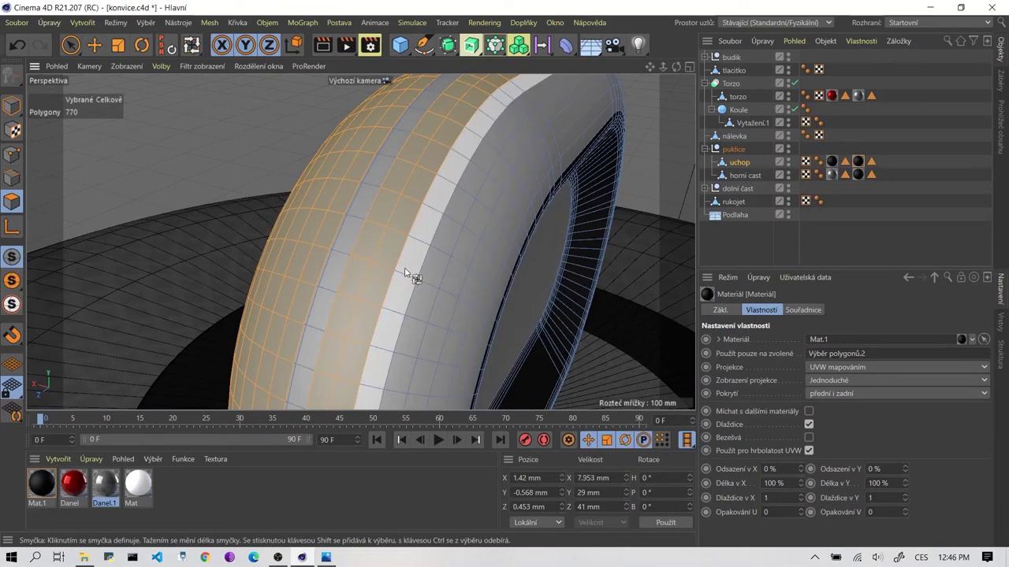
left_click(406, 272, "shift")
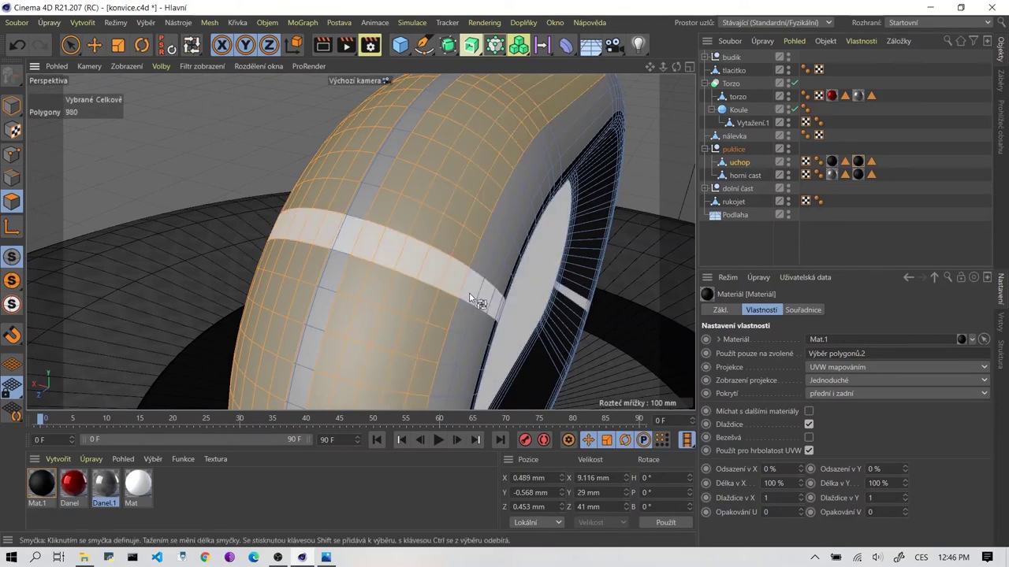
mouse_move(469, 292)
left_mouse_down("alt")
mouse_move(432, 277)
mouse_move(500, 293)
mouse_move(513, 310)
mouse_move(443, 288)
mouse_move(462, 264)
mouse_move(404, 260)
left_mouse_up("alt")
left_click(479, 273, "shift")
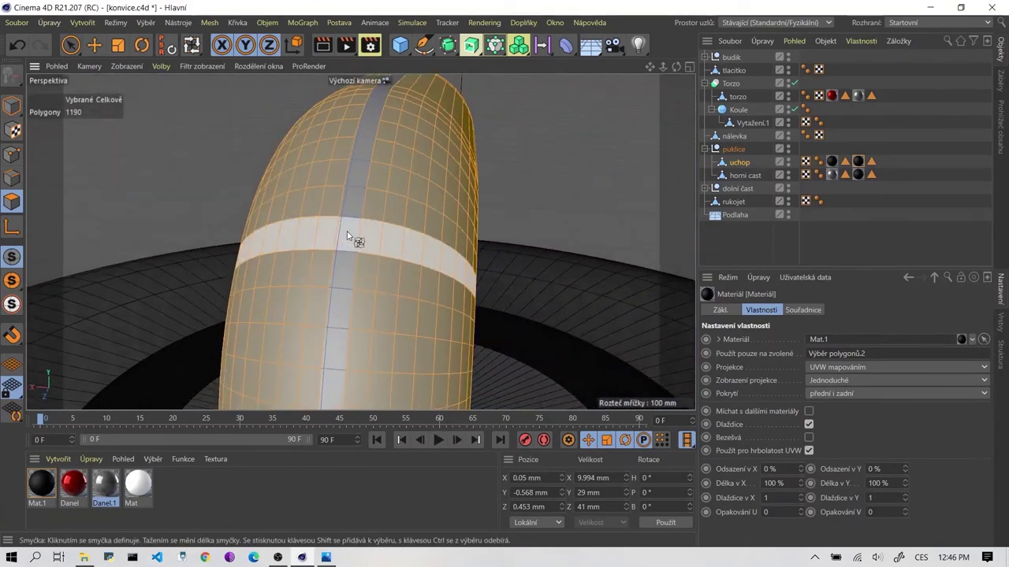
left_click(344, 267, "shift")
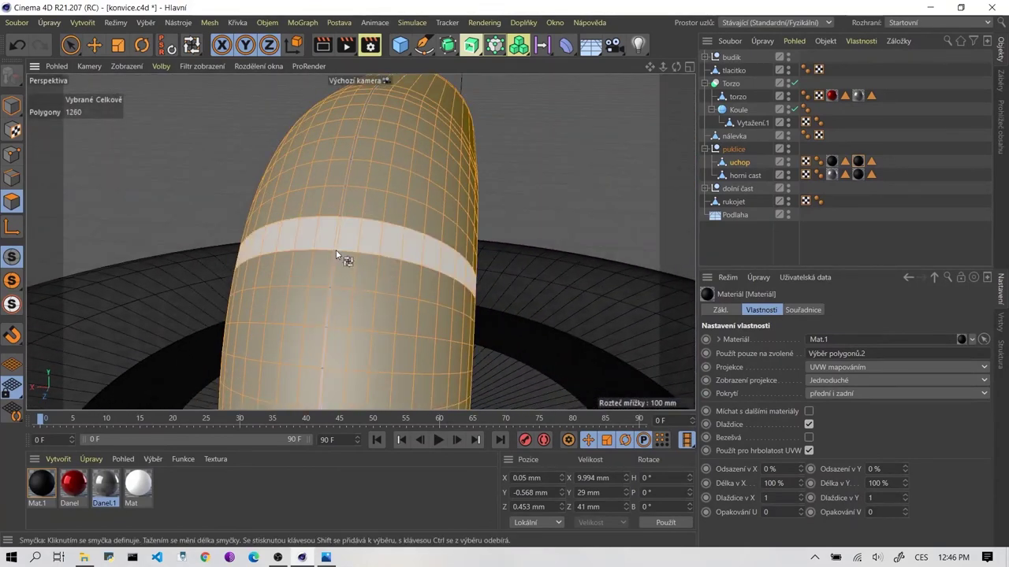
scroll(335, 256, "up", 5)
scroll(338, 256, "down", 3)
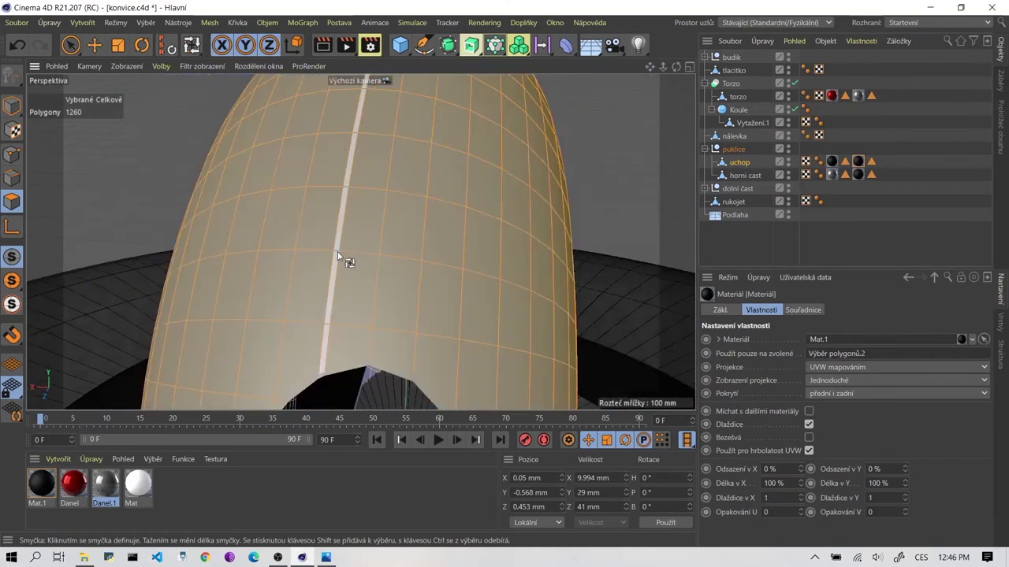
left_click(337, 256, "shift")
left_click_drag(338, 257, 292, 226, "alt")
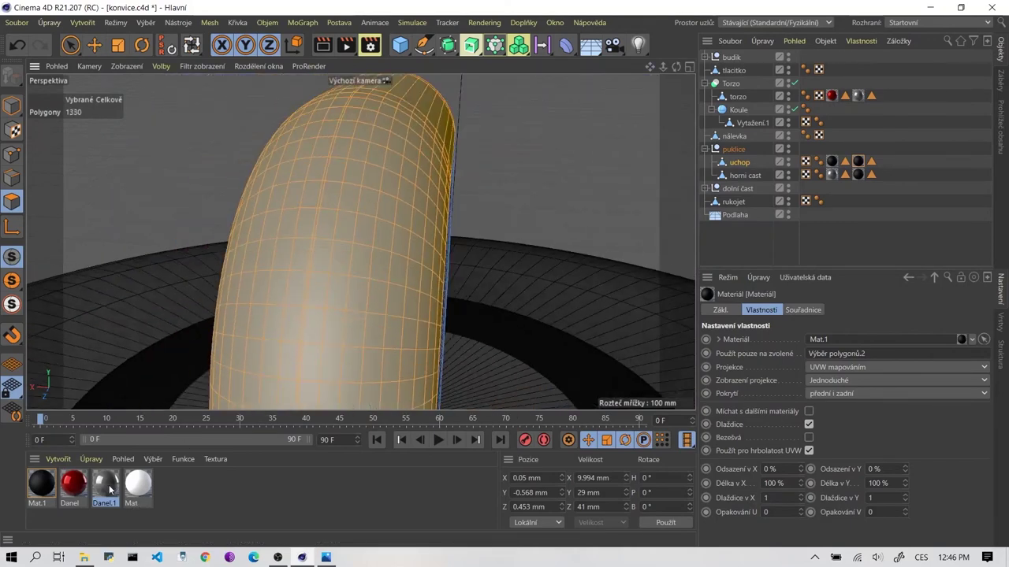
Drop the Danel.1 material onto the selected ring loops
left_click_drag(111, 490, 449, 221)
left_click_drag(326, 250, 334, 254)
scroll(334, 255, "down", 5)
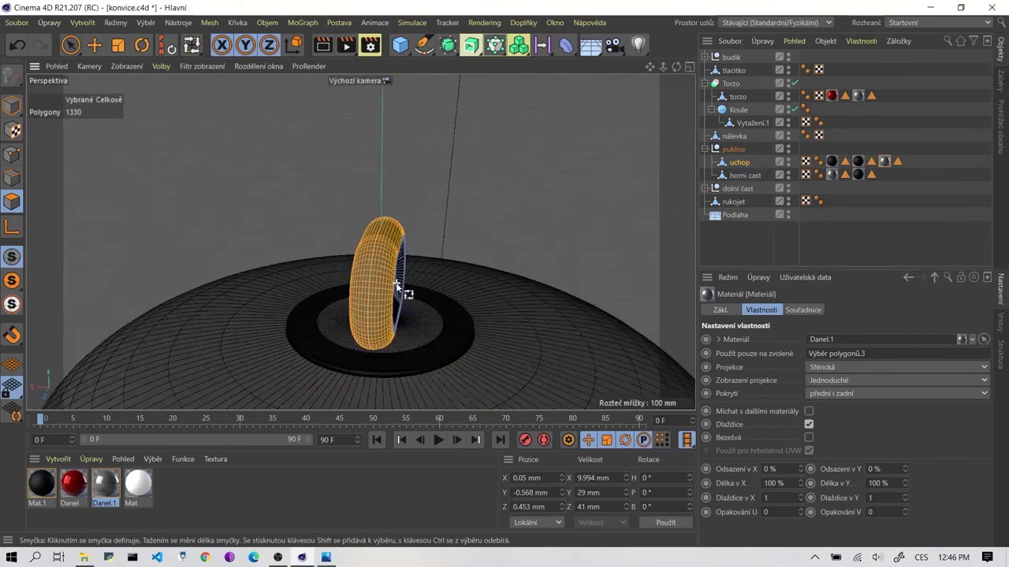
scroll(417, 278, "up", 4)
mouse_move(386, 148)
left_mouse_down("alt")
mouse_move(267, 268)
mouse_move(214, 228)
mouse_move(394, 243)
mouse_move(381, 258)
mouse_move(275, 191)
mouse_move(450, 259)
mouse_move(410, 197)
left_mouse_up("alt")
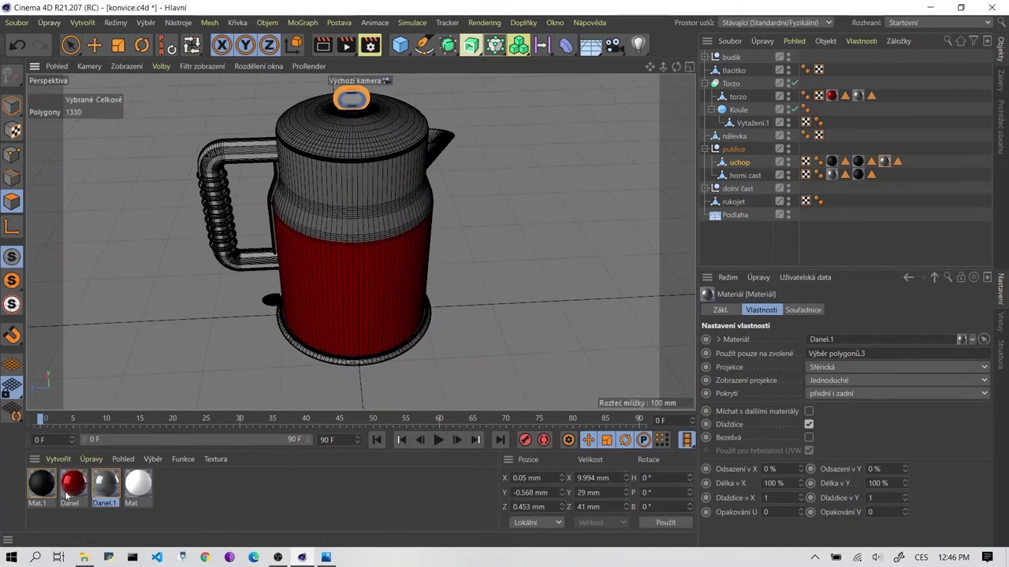
Open the Mat.1 material settings and compare the kettle against the reference photo
left_click(42, 483)
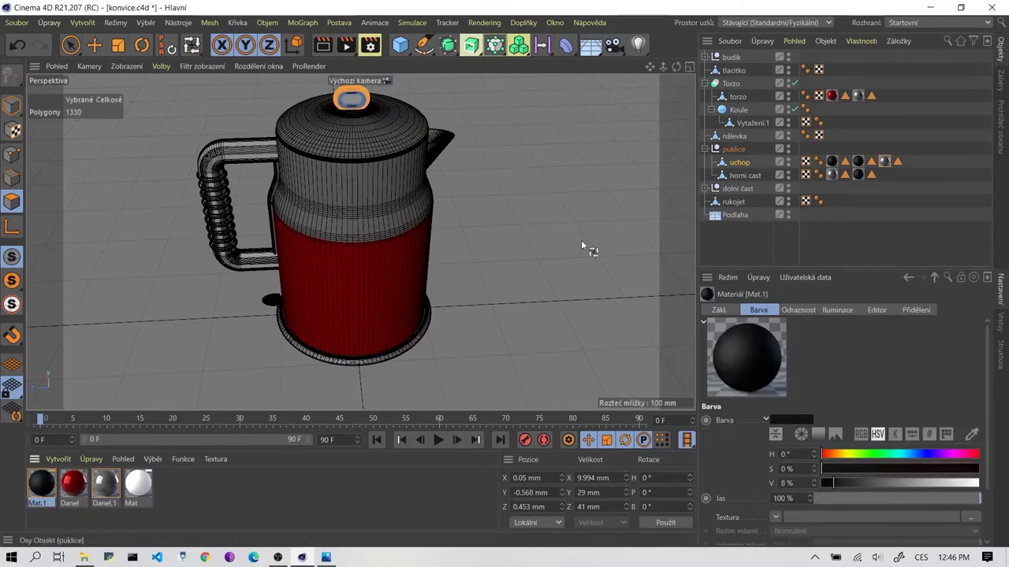
left_click(327, 558)
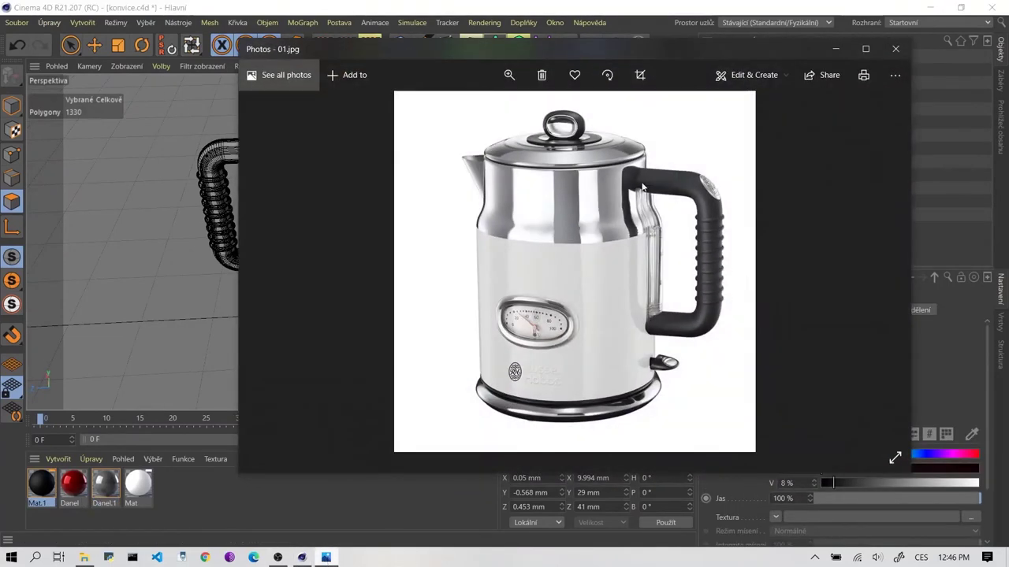
left_click(327, 558)
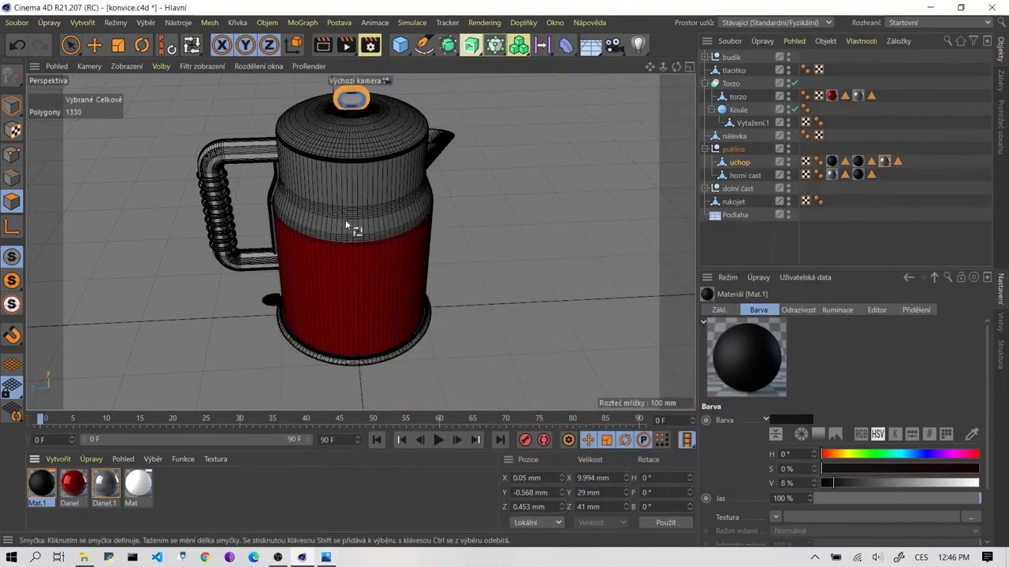
left_click_drag(476, 204, 604, 197, "alt")
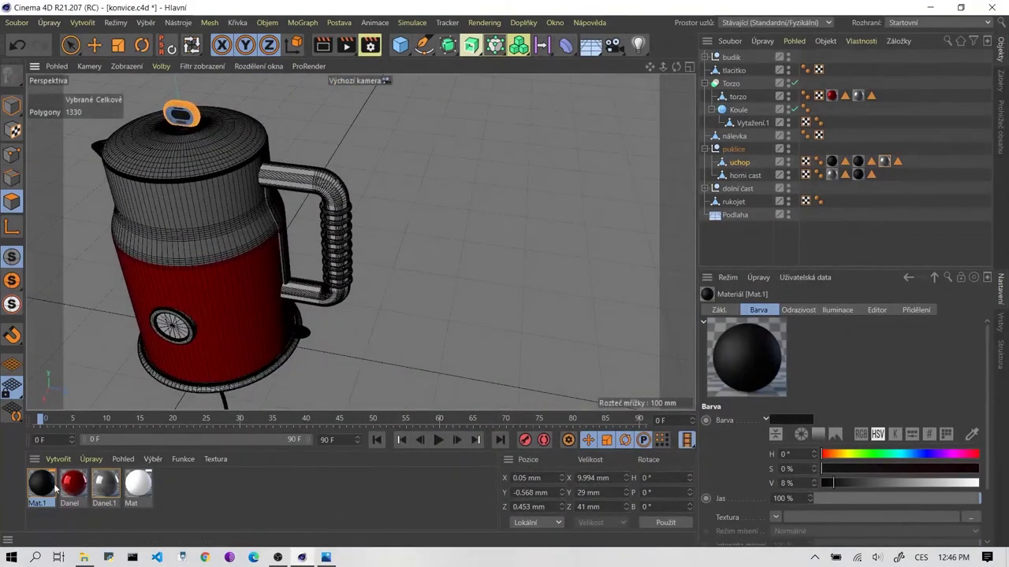
Make the kettle handle black by applying Mat.1 to it
mouse_move(54, 488)
left_mouse_down()
mouse_move(341, 228)
mouse_move(334, 191)
left_mouse_up()
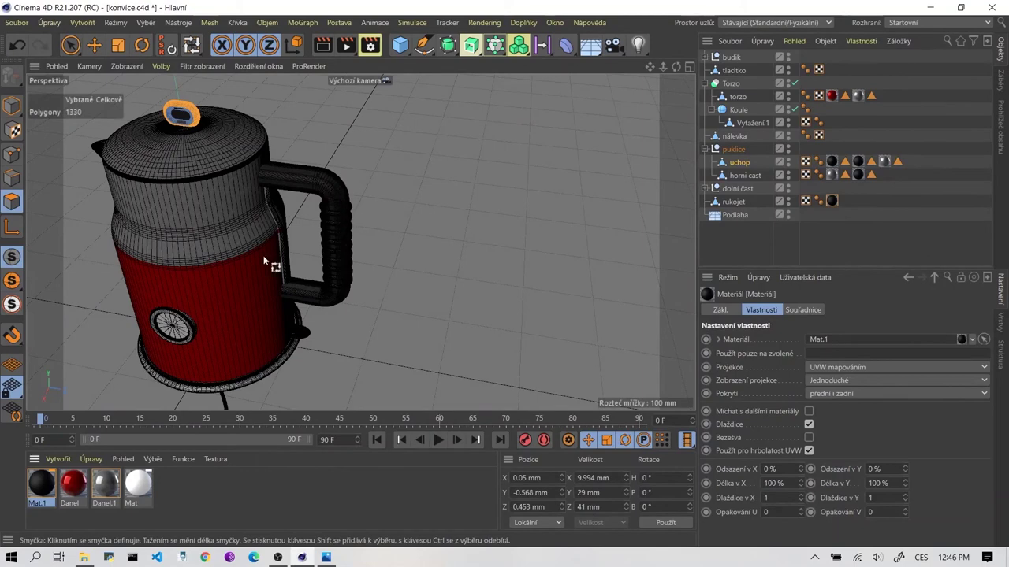
left_click_drag(263, 255, 405, 255, "alt")
scroll(410, 244, "up", 4)
scroll(418, 231, "up", 3)
scroll(418, 232, "down", 3)
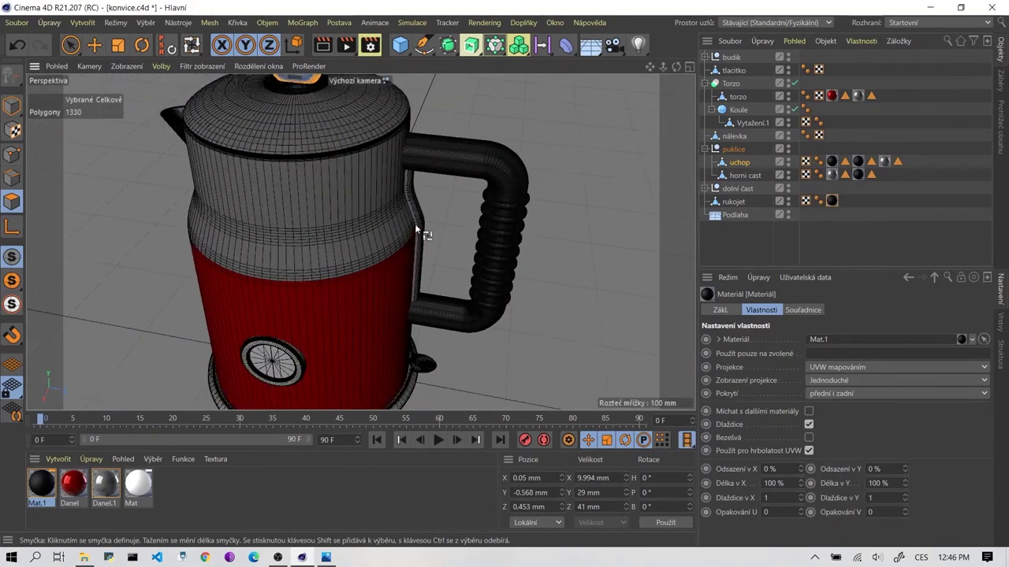
Apply the Danel.1 material to the kettle's base ring
mouse_move(335, 394)
left_mouse_down("alt")
mouse_move(293, 289)
mouse_move(462, 263)
mouse_move(360, 272)
left_mouse_up("alt")
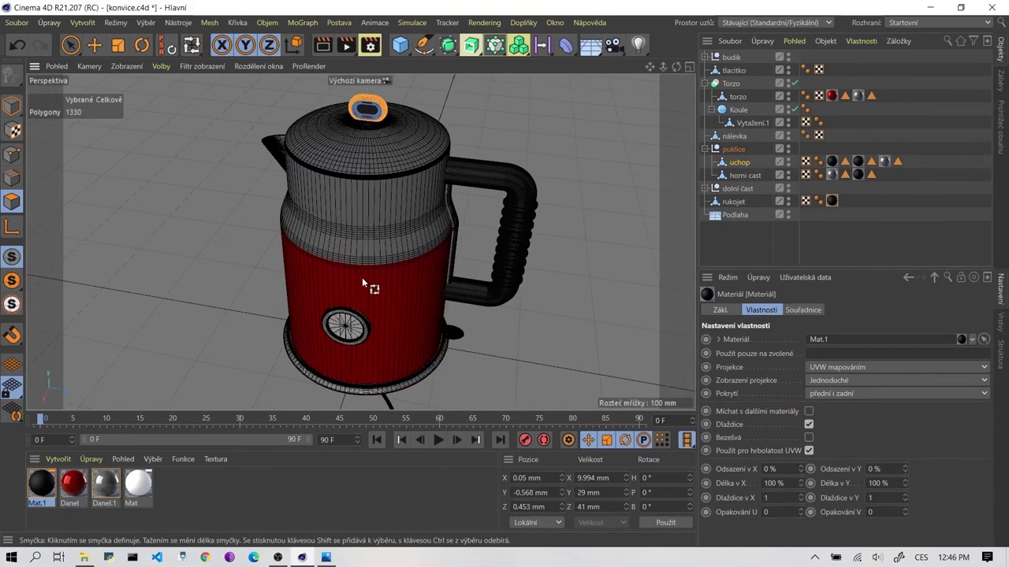
scroll(335, 315, "up", 1)
scroll(333, 275, "up", 4)
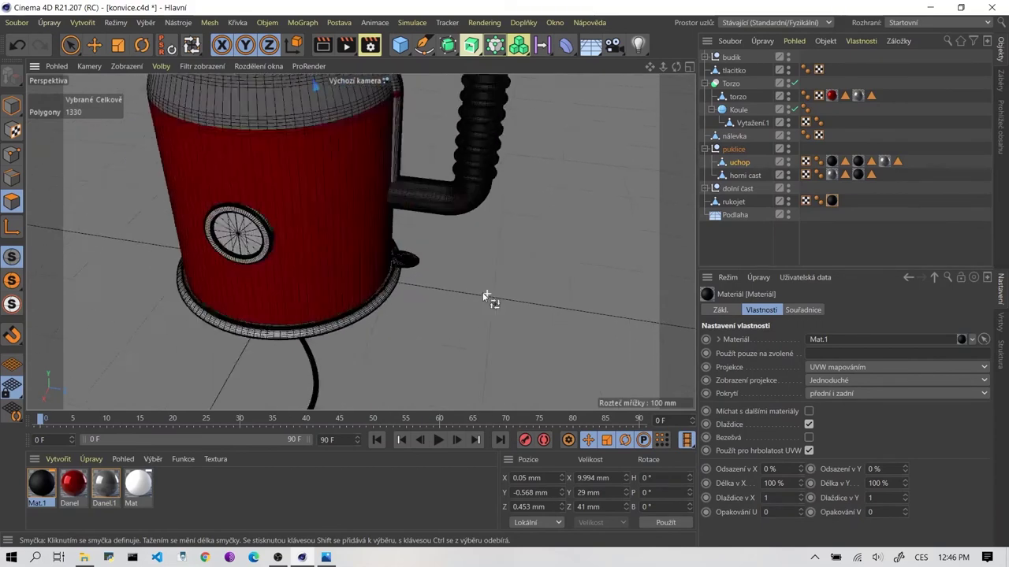
scroll(358, 265, "up", 2)
left_click_drag(317, 311, 360, 241, "alt")
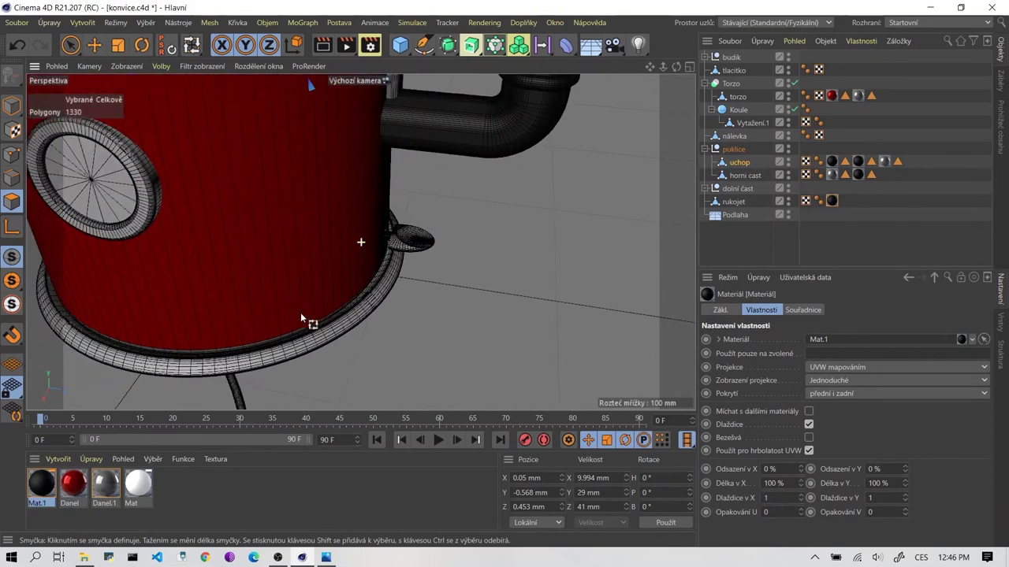
left_click_drag(123, 482, 227, 412)
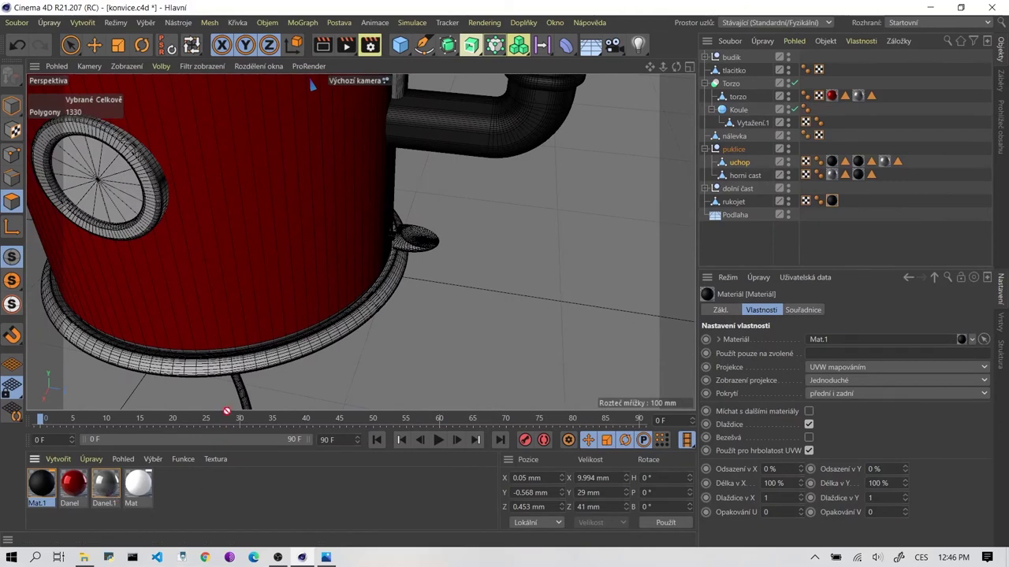
left_click_drag(270, 375, 291, 364)
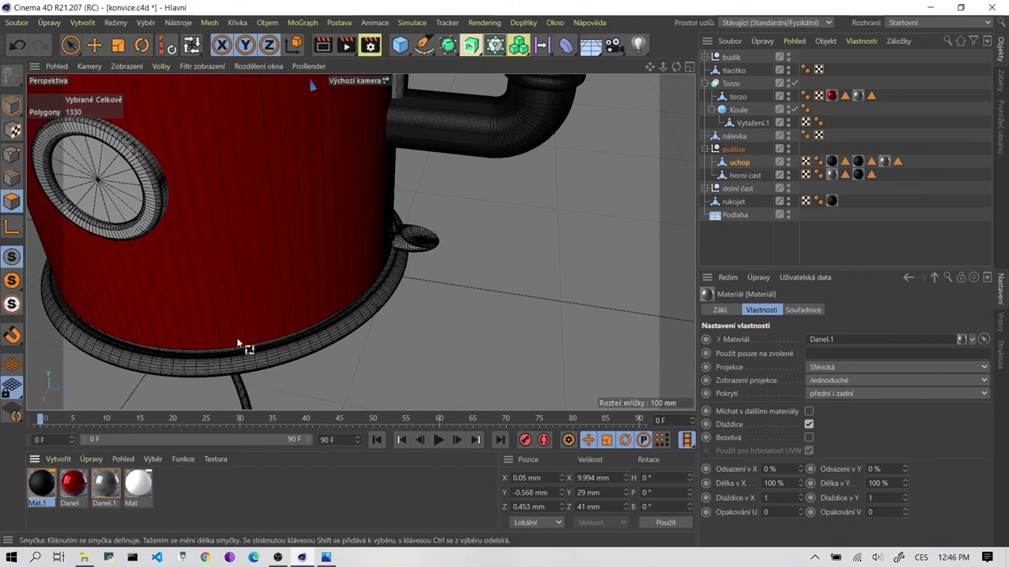
Switch to Loop Selection (U~L) and zoom in on the front dial face
left_click(325, 558)
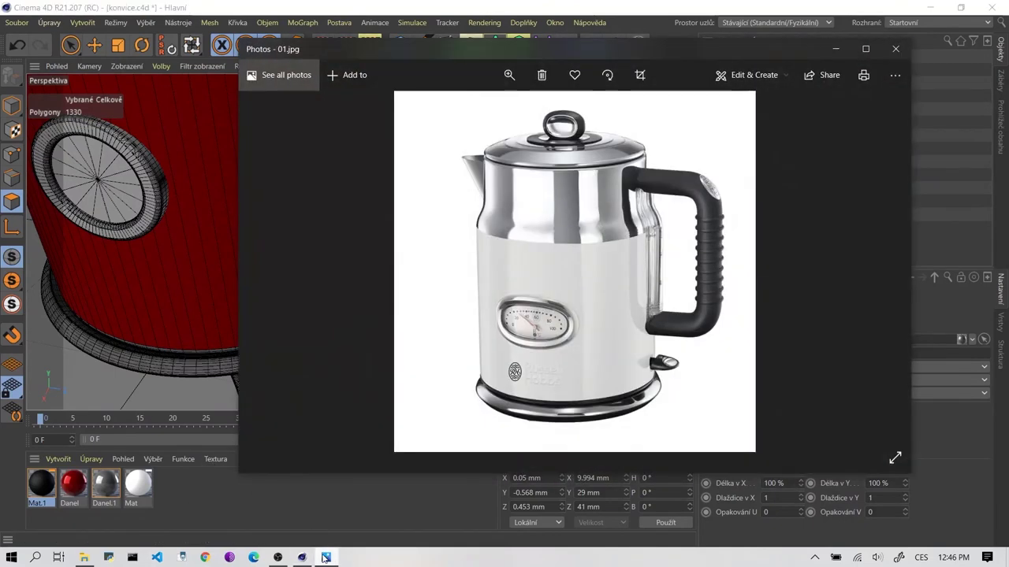
left_click(325, 557)
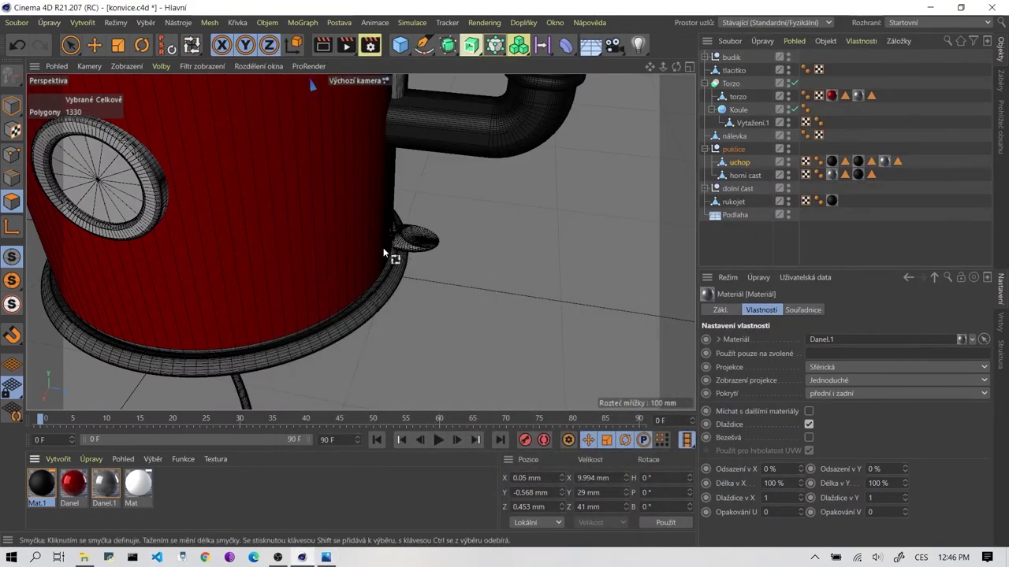
left_click_drag(312, 226, 212, 257, "alt")
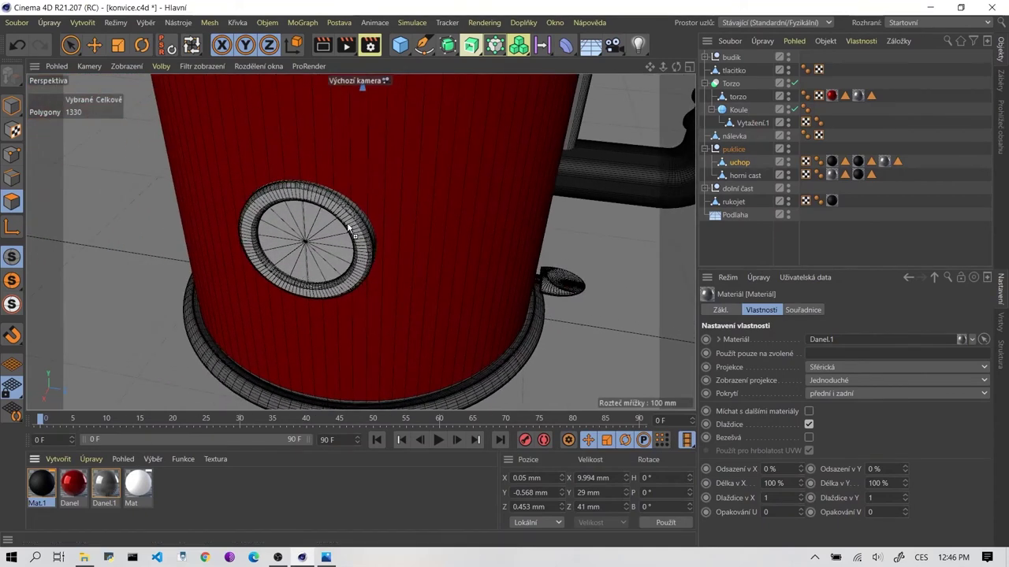
key("u")
key("l")
scroll(294, 241, "up", 3)
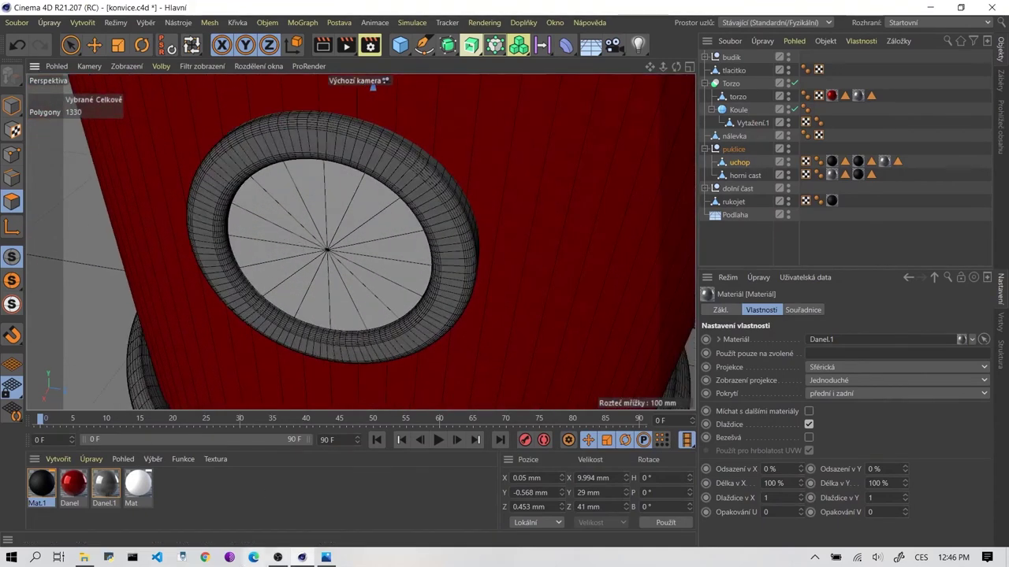
left_click(325, 557)
left_click(329, 560)
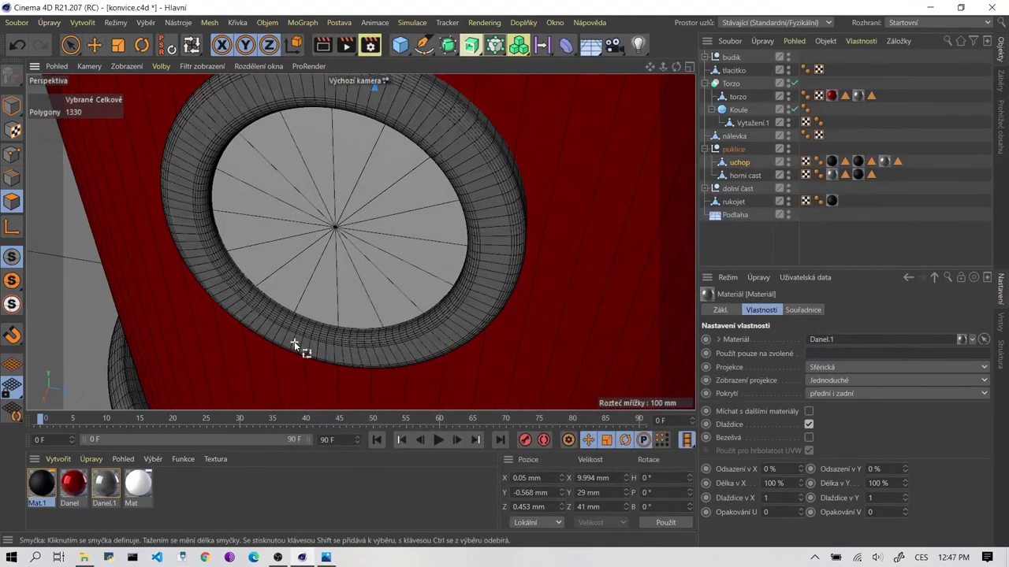
scroll(293, 248, "up", 2)
mouse_move(278, 282)
left_mouse_down("alt")
mouse_move(400, 235)
mouse_move(438, 246)
left_mouse_up("alt")
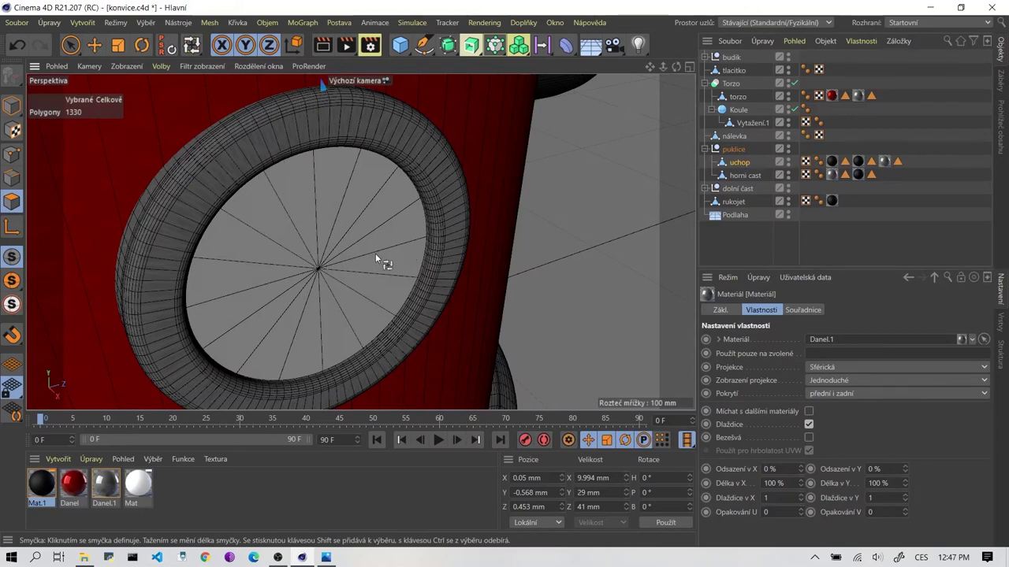
mouse_move(375, 253)
left_mouse_down("alt")
mouse_move(293, 252)
mouse_move(319, 244)
left_mouse_up("alt")
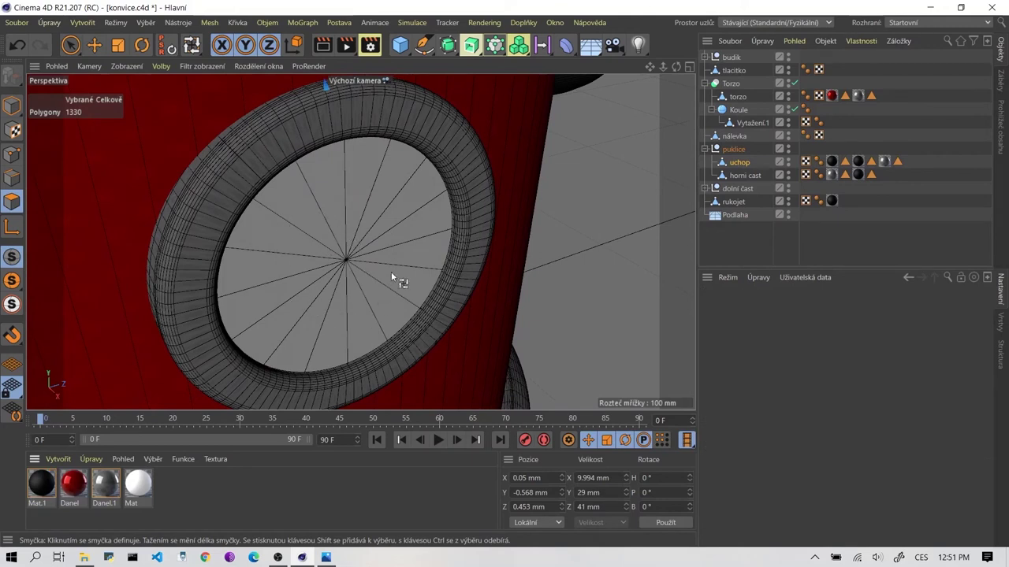
Create material Mat.2 with thermometer.png as its Color texture, copied into the project folder
double_click(255, 493)
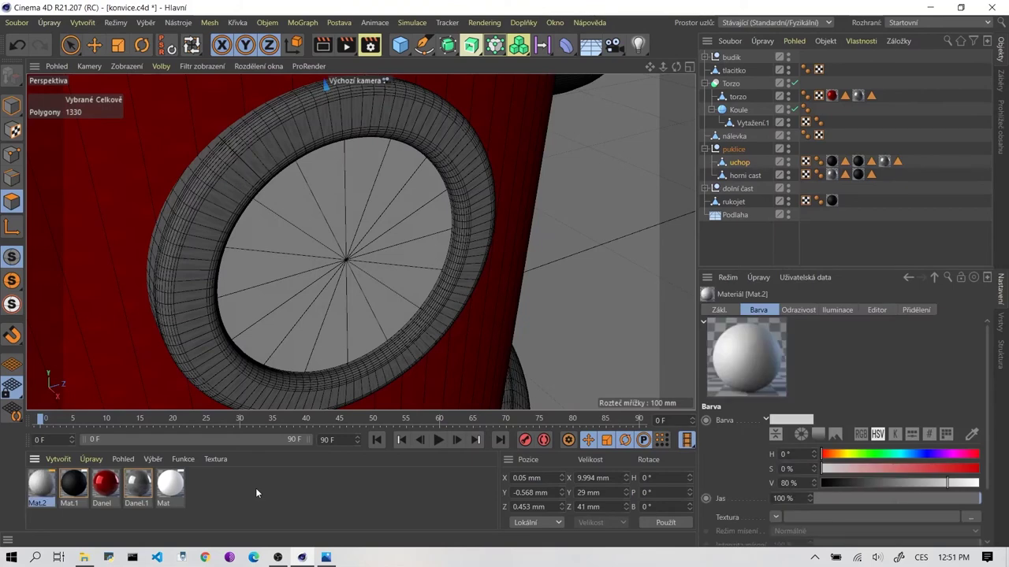
double_click(43, 487)
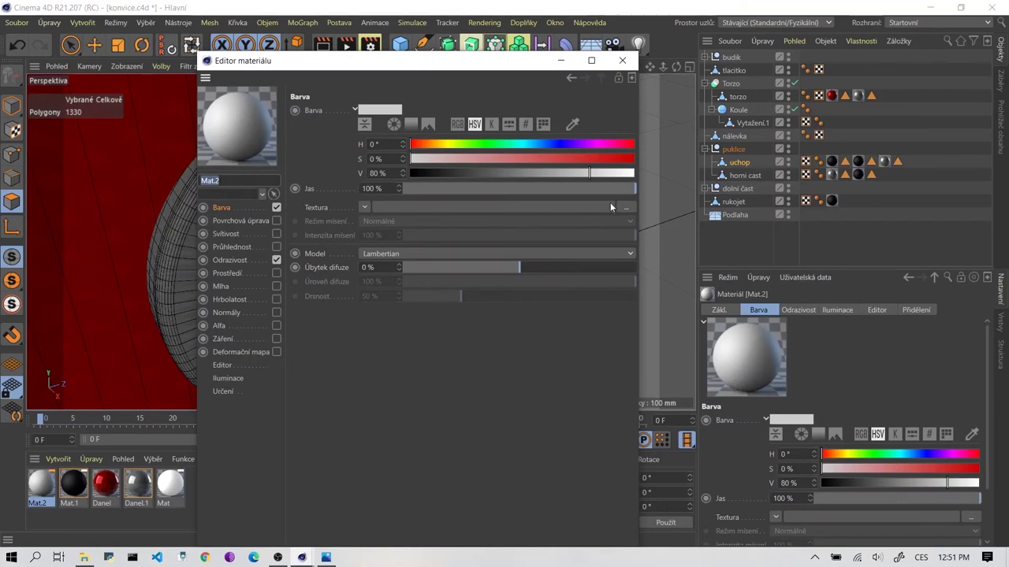
left_click(636, 207)
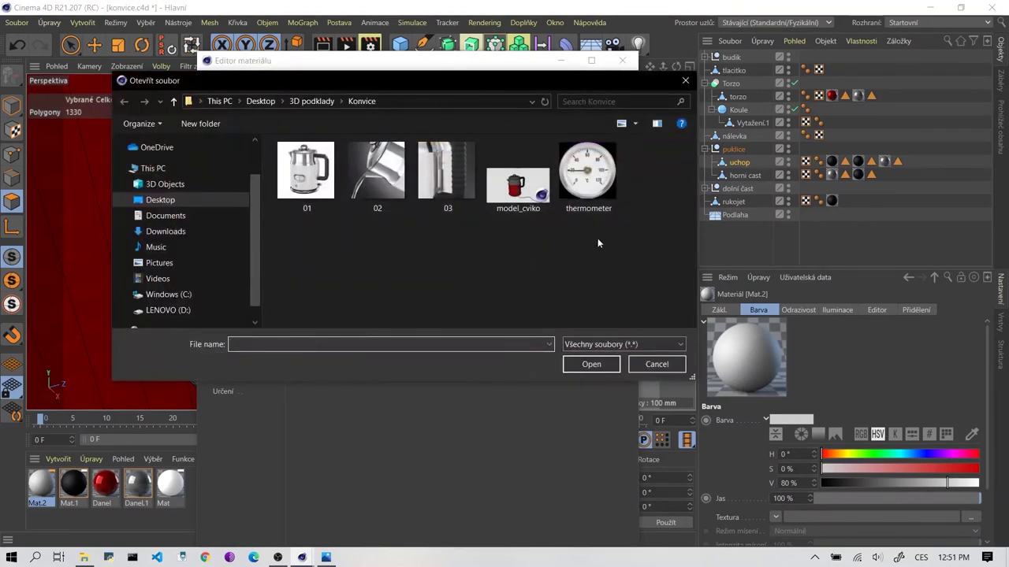
left_click(604, 189)
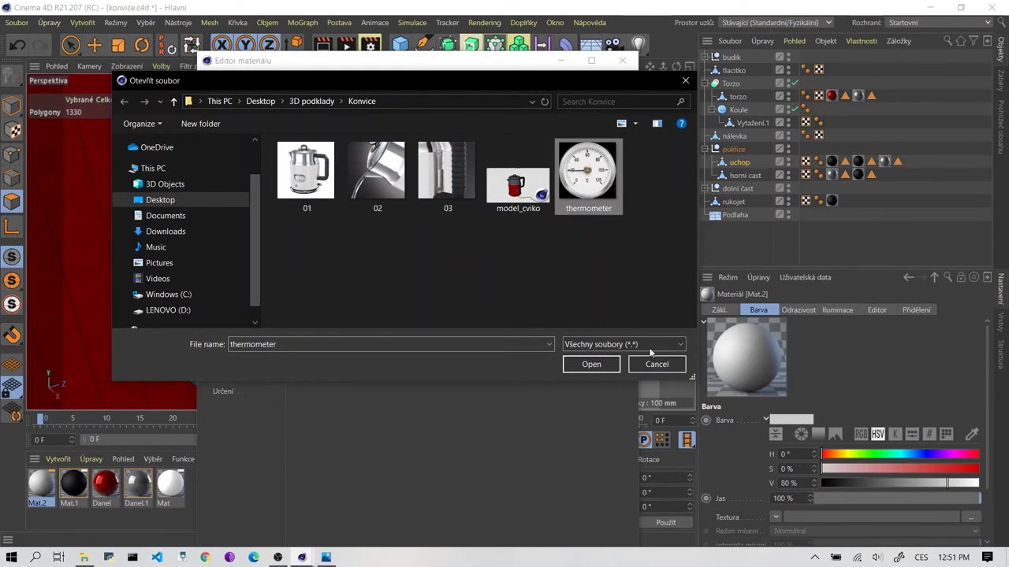
left_click(608, 367)
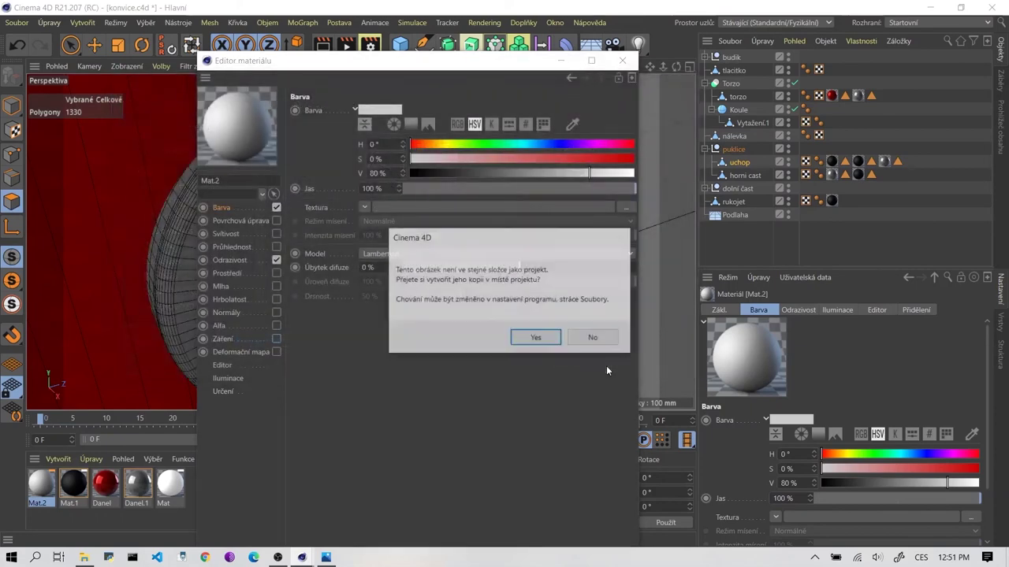
left_click(546, 339)
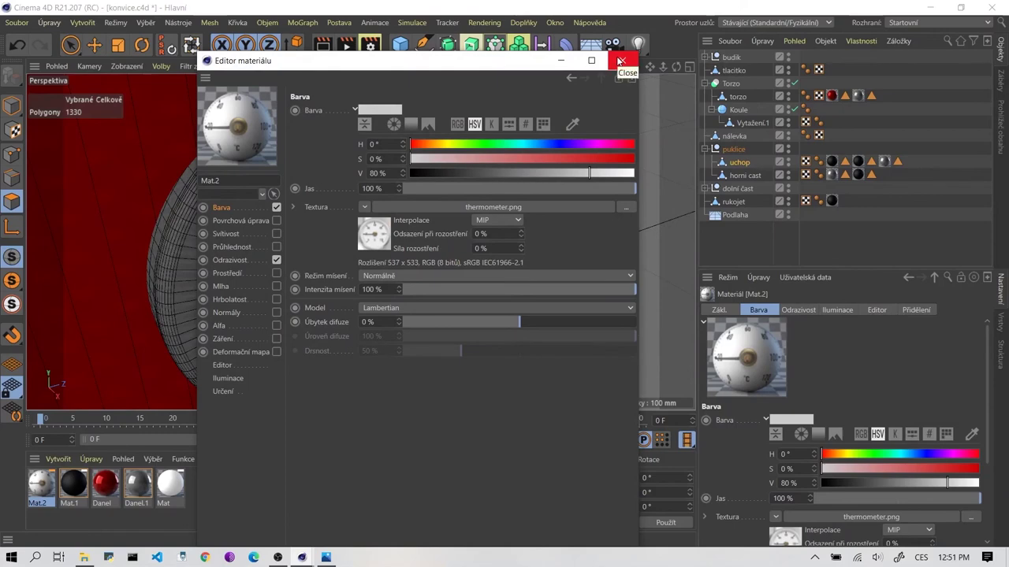
left_click(620, 61)
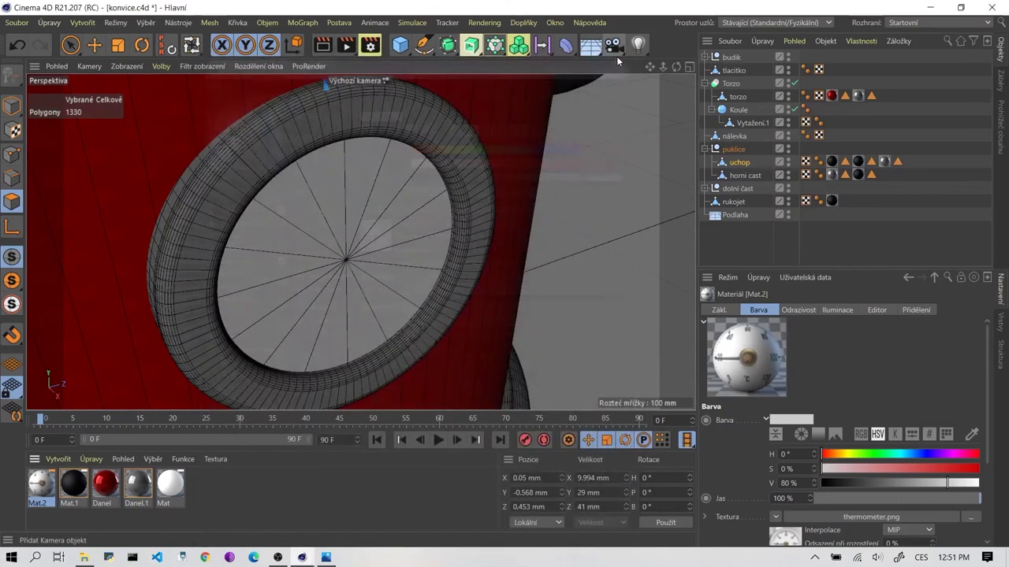
Apply the thermometer material Mat.2 to the kettle's front dial face
left_click(236, 503)
left_click(44, 504)
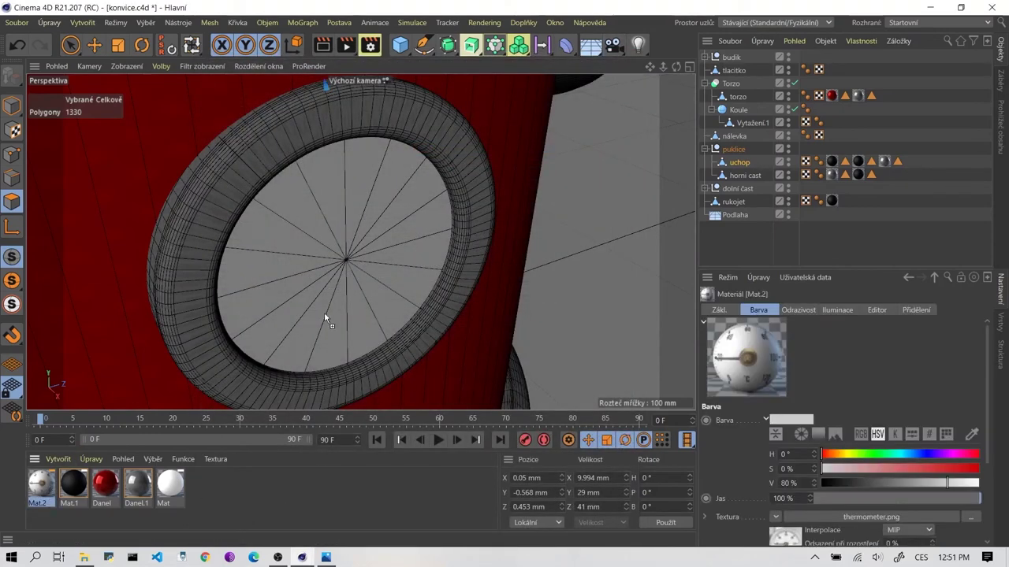
left_click_drag(342, 261, 343, 264)
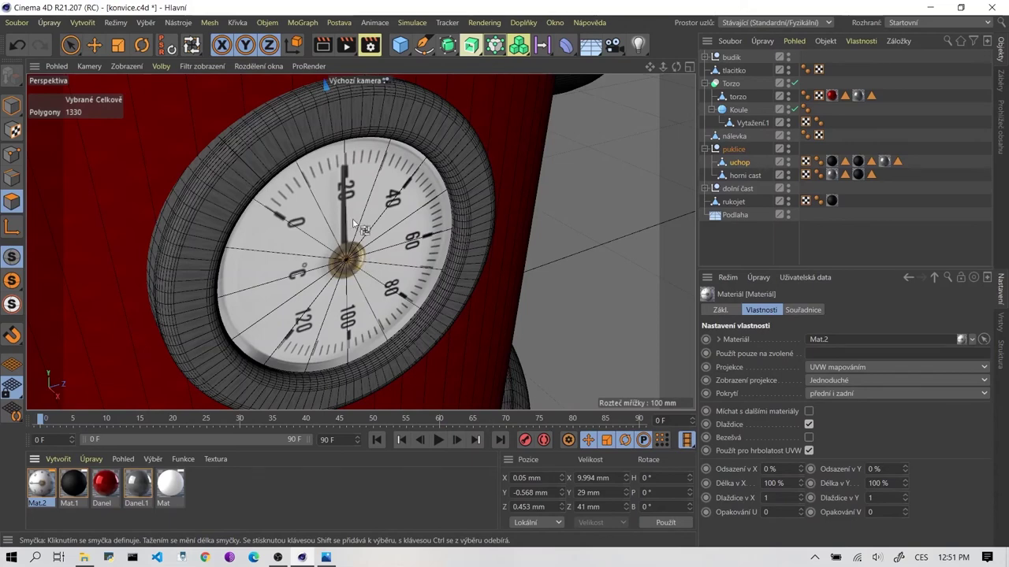
Select the budik dial and rotate it about 75° so 60 is on top
left_click(89, 47)
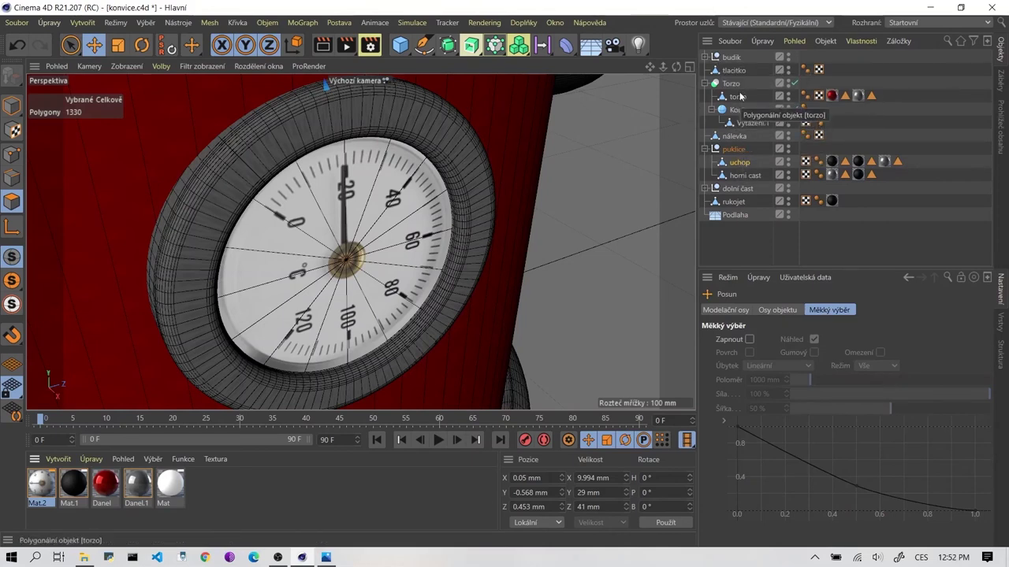
left_click(705, 58)
left_click(740, 69)
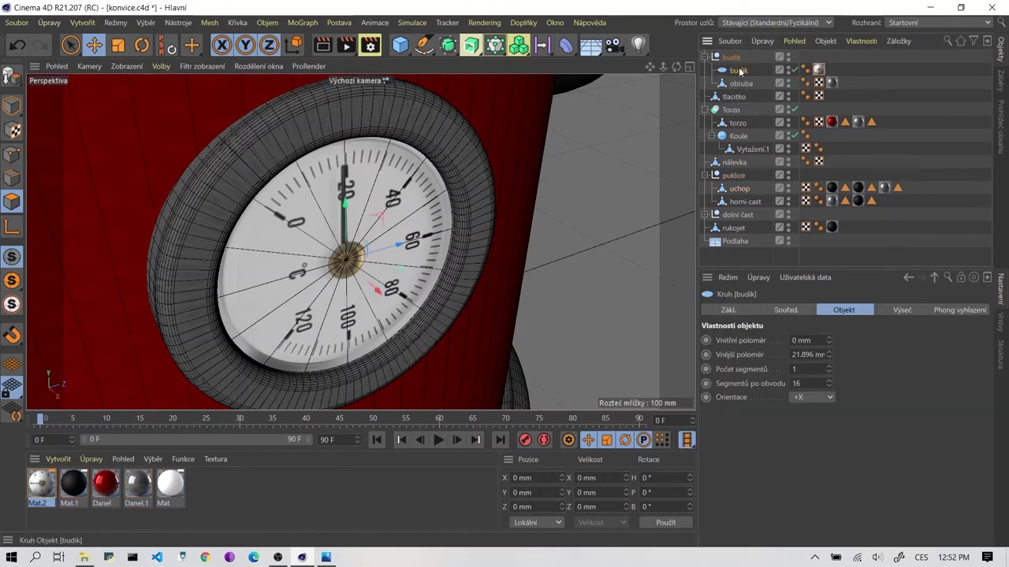
left_click(142, 45)
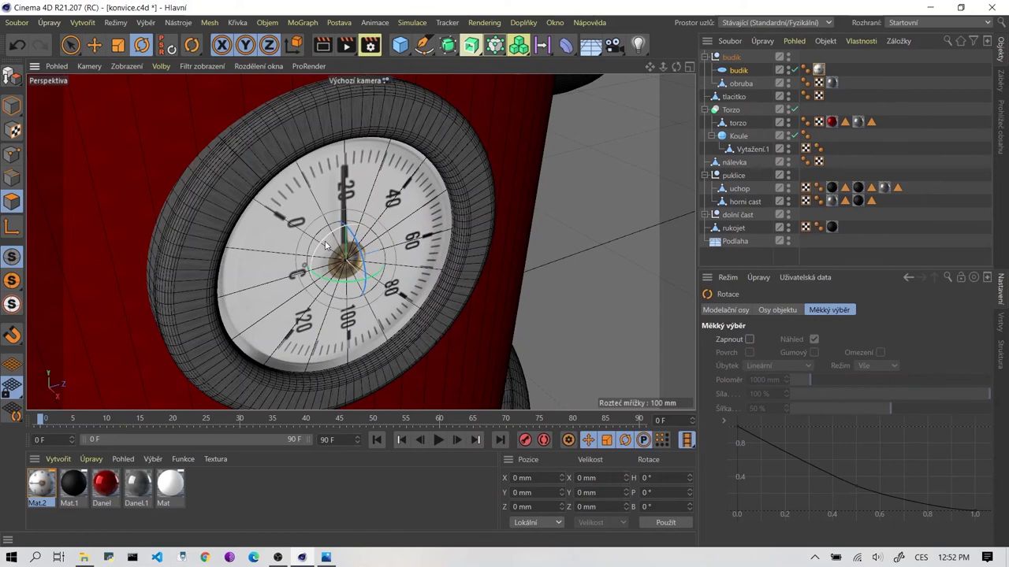
left_click_drag(325, 245, 319, 272)
key("ctrl+z")
left_click_drag(313, 262, 320, 336)
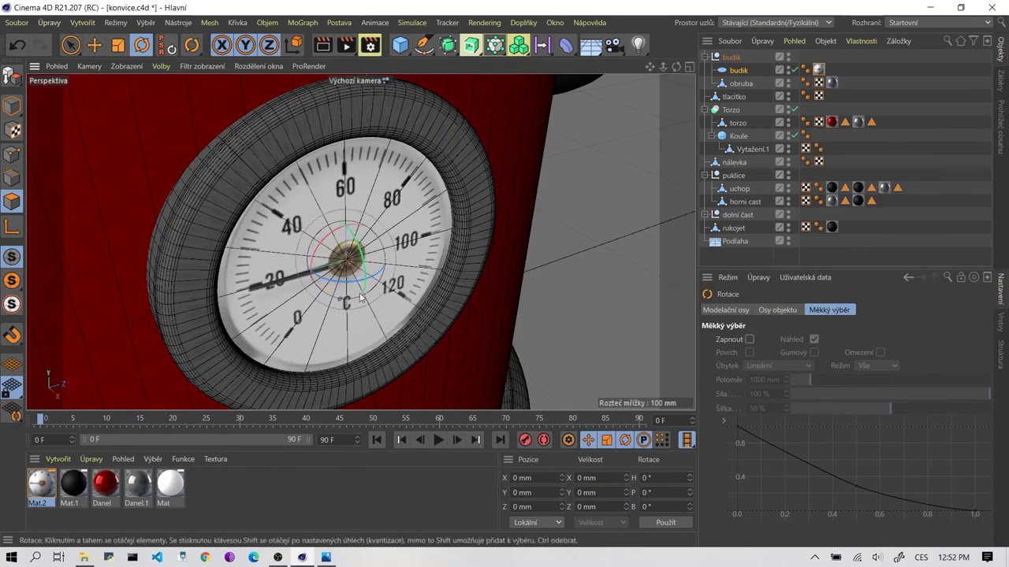
Nudge the budik dial slightly into position using the Move and Scale tools
left_click(126, 52)
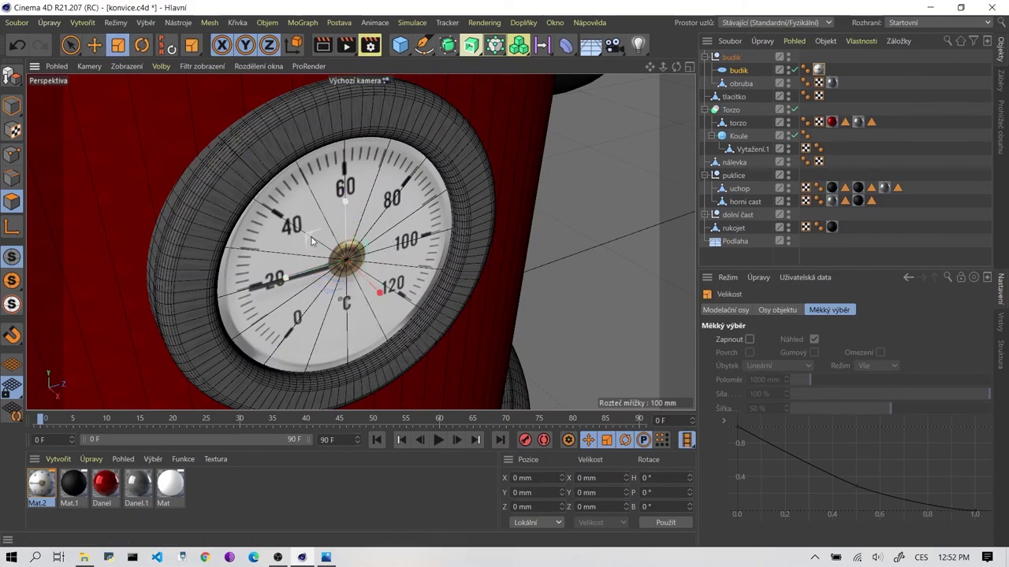
left_click_drag(314, 241, 262, 188, "alt")
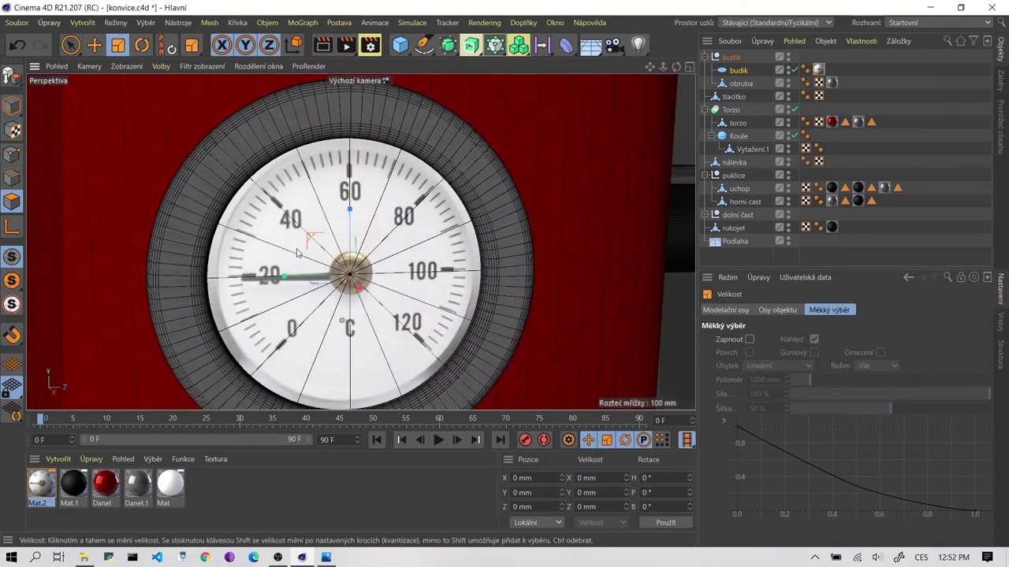
left_click_drag(313, 240, 324, 239, "alt")
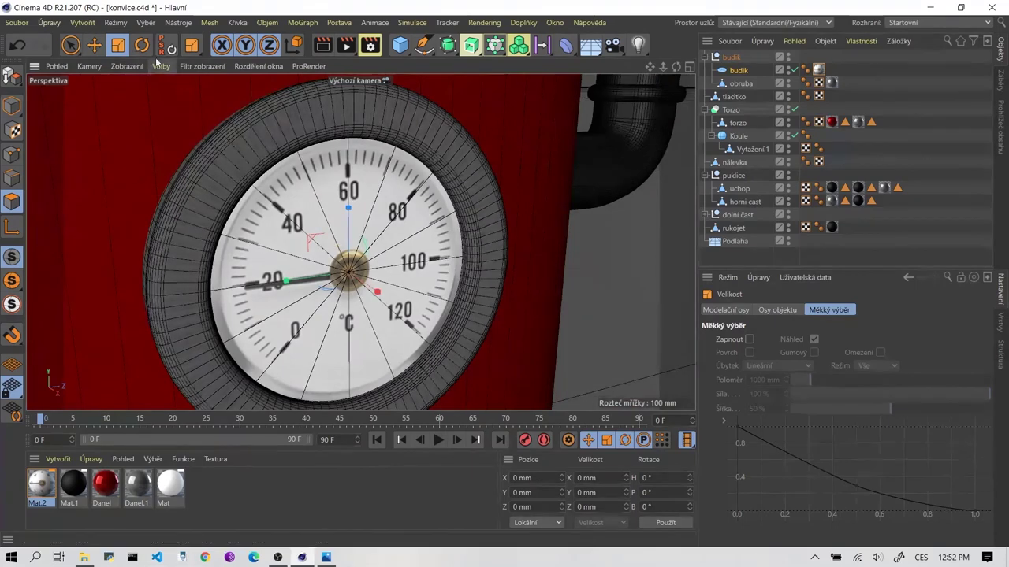
mouse_move(310, 241)
left_mouse_down("alt")
mouse_move(354, 262)
mouse_move(313, 249)
mouse_move(348, 219)
left_mouse_up("alt")
key("e")
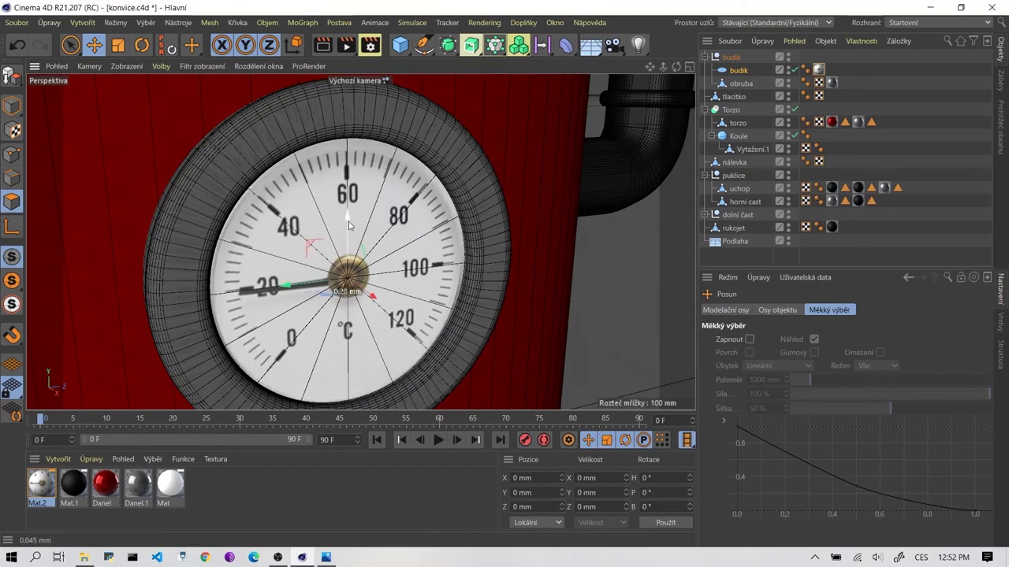
mouse_move(349, 219)
left_mouse_down()
mouse_move(357, 216)
mouse_move(348, 218)
left_mouse_up()
key("t")
key("e")
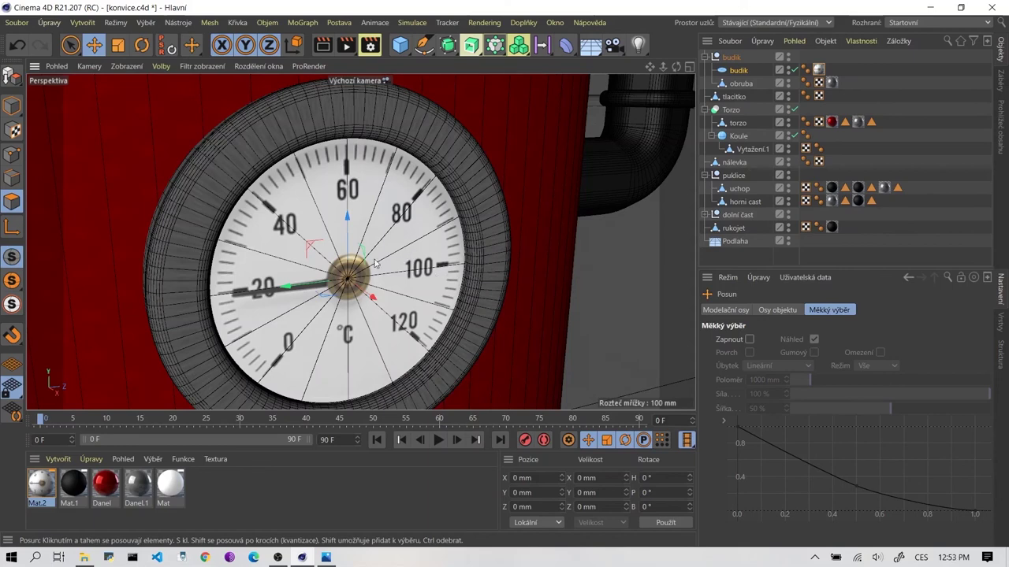
mouse_move(375, 262)
left_mouse_down("alt")
mouse_move(420, 277)
mouse_move(366, 281)
left_mouse_up("alt")
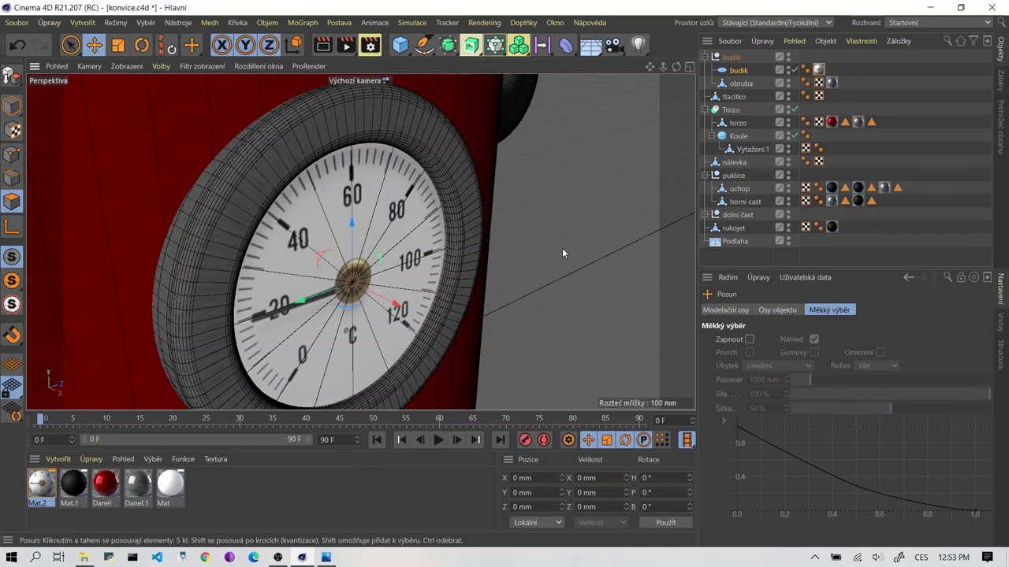
Zoom out and pan to frame the whole red kettle, black handle and thermometer dial
scroll(562, 250, "down", 3)
scroll(435, 256, "down", 3)
scroll(315, 264, "down", 2)
scroll(269, 281, "down", 2)
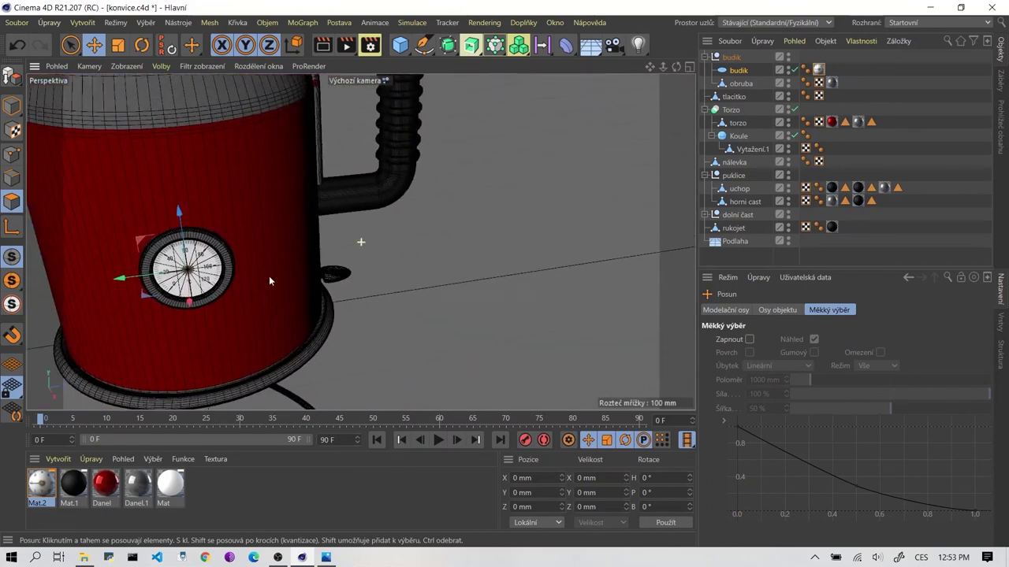
scroll(269, 281, "down", 2)
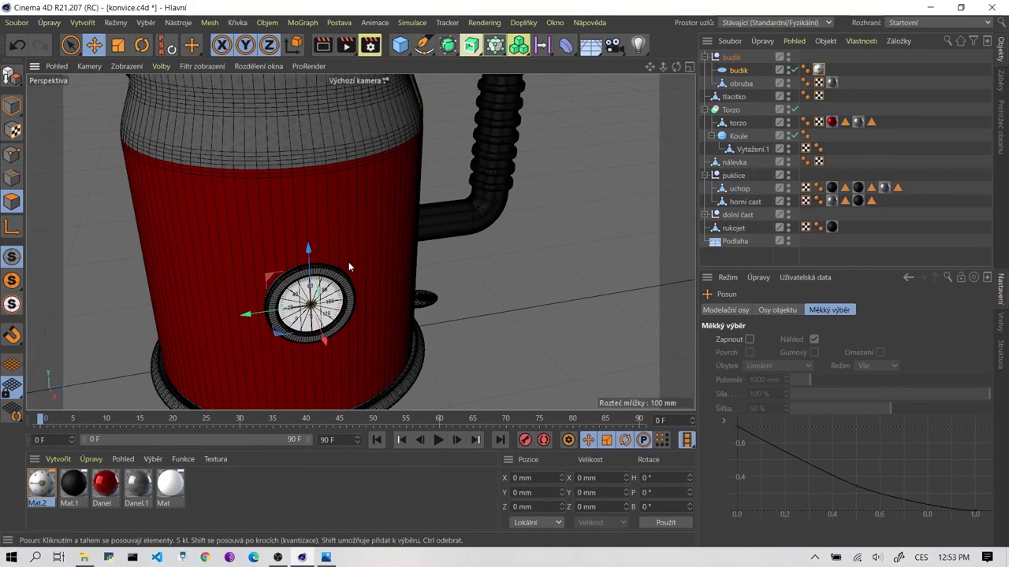
scroll(348, 262, "down", 3)
scroll(345, 193, "up", 2)
scroll(372, 214, "down", 2)
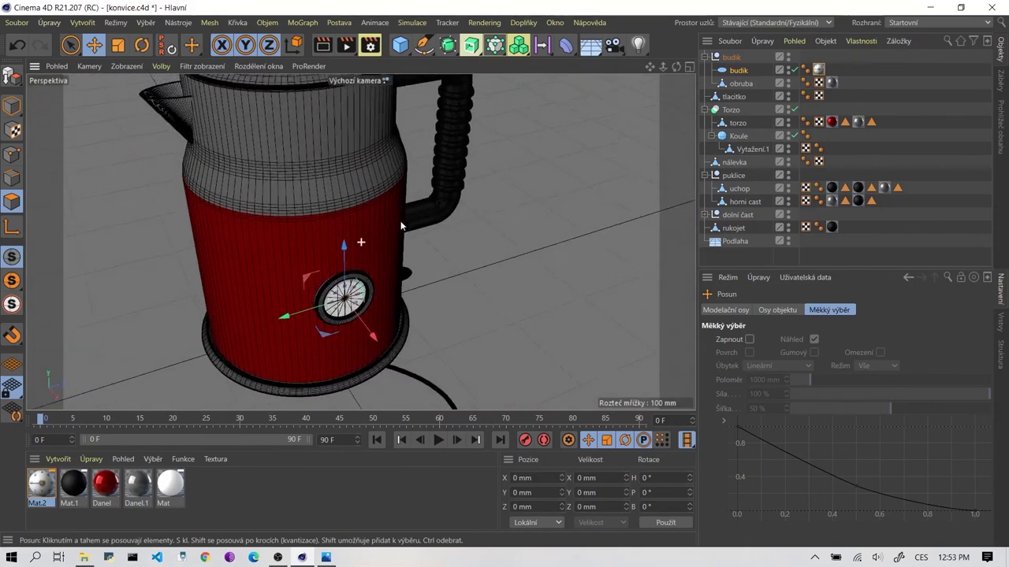
scroll(410, 233, "down", 2)
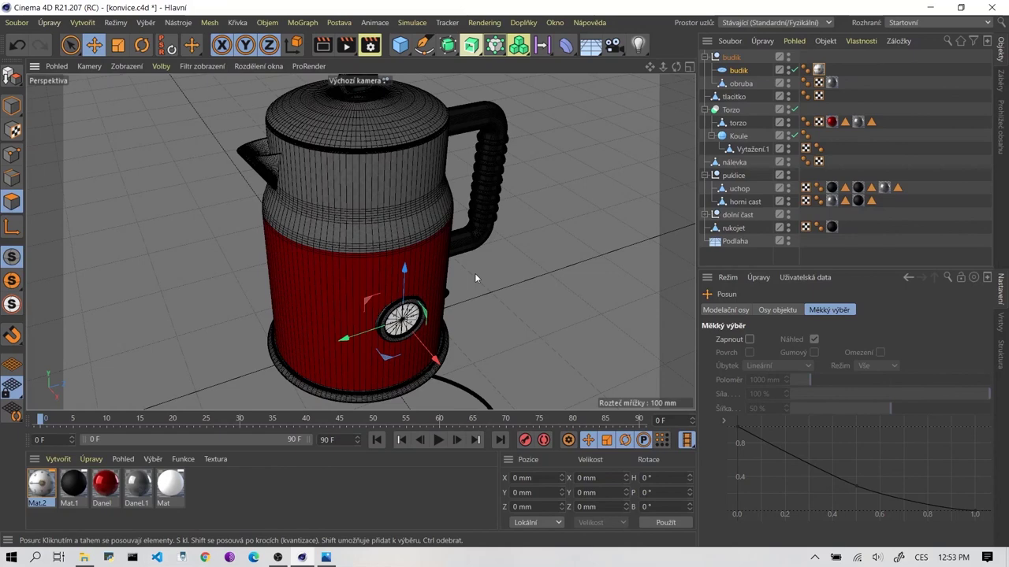
scroll(475, 287, "down", 2)
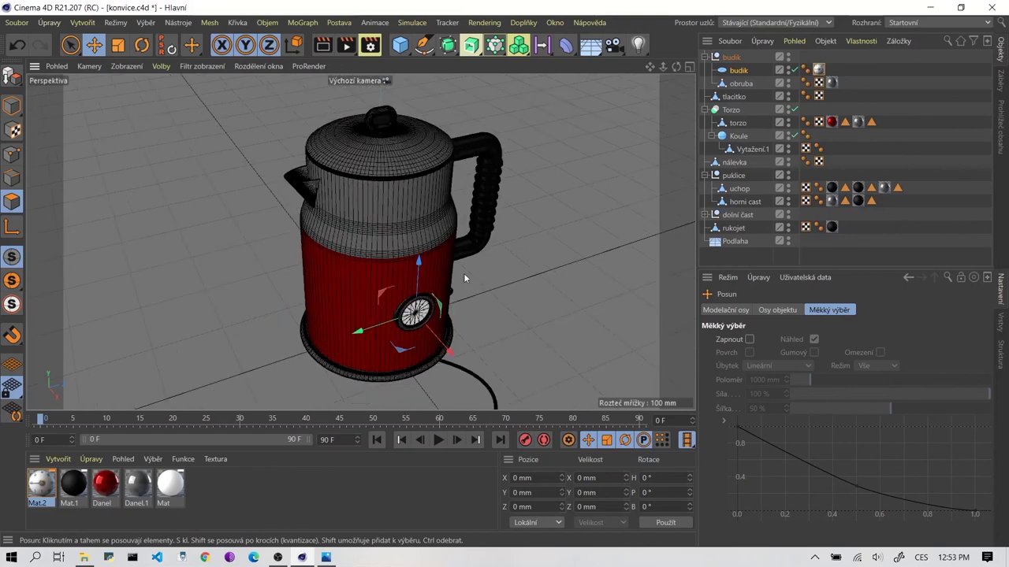
middle_click_drag(464, 277, 475, 287, "alt")
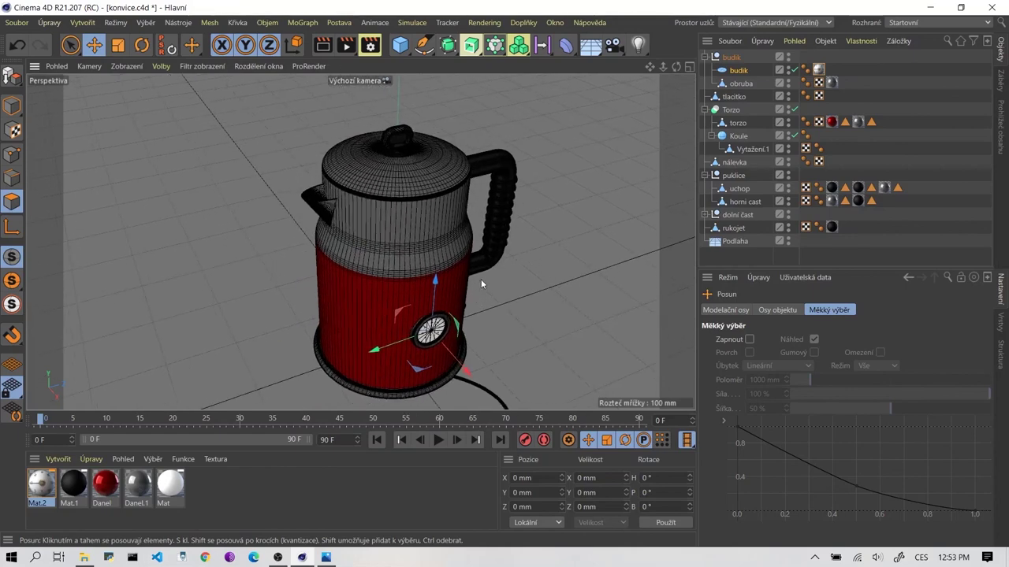